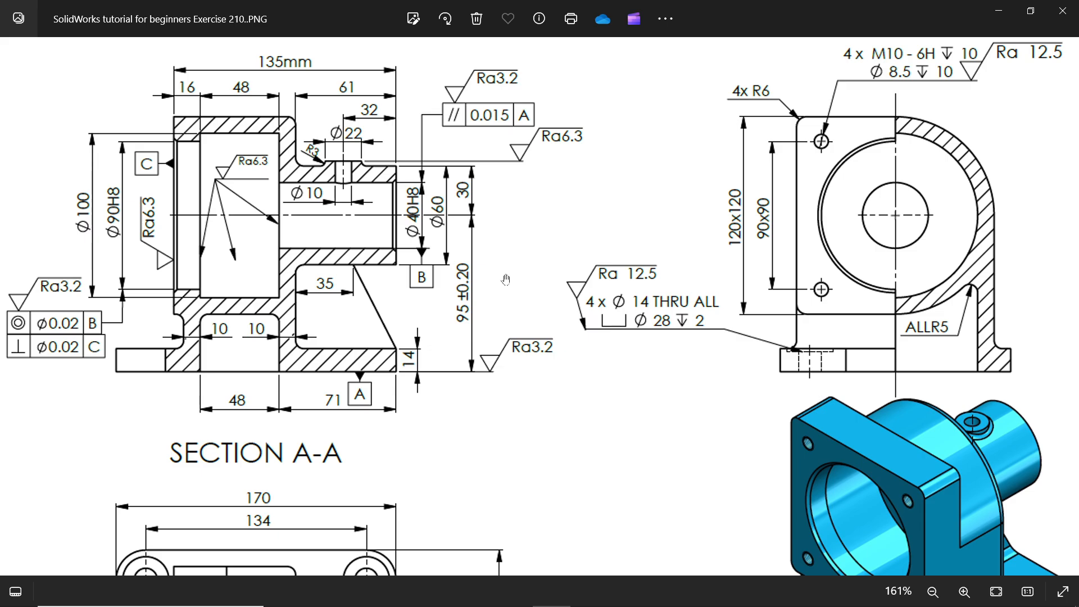
- Examine the section, front and plan views, the isometric picture and the notes of the exercise drawing for the base dimensions
left_click_drag(505, 279, 518, 244)
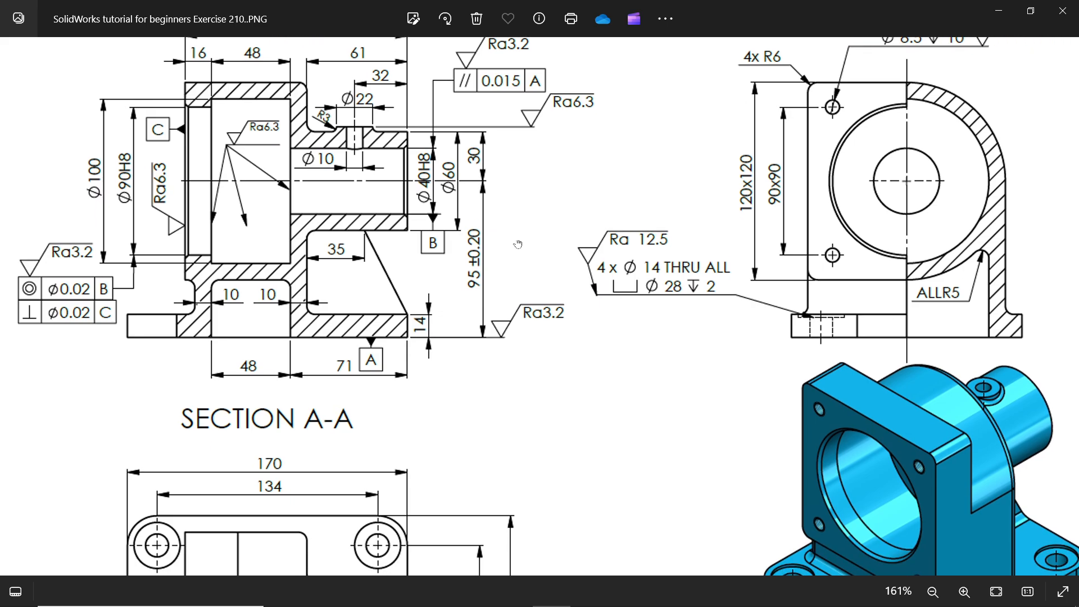
scroll(518, 245, "down", 3)
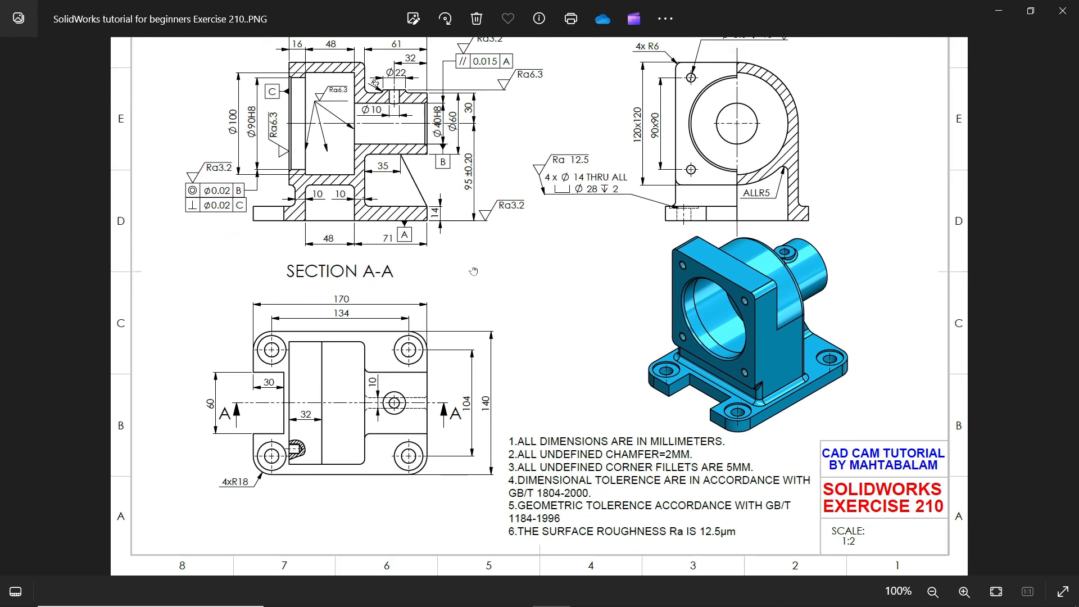
scroll(360, 402, "up", 2)
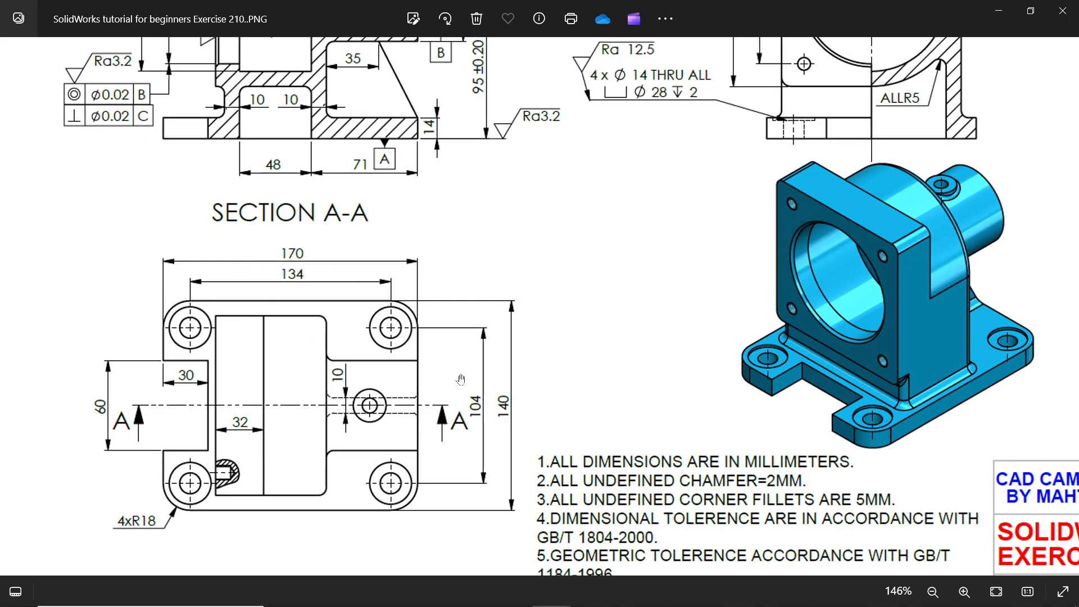
left_click_drag(418, 220, 429, 301)
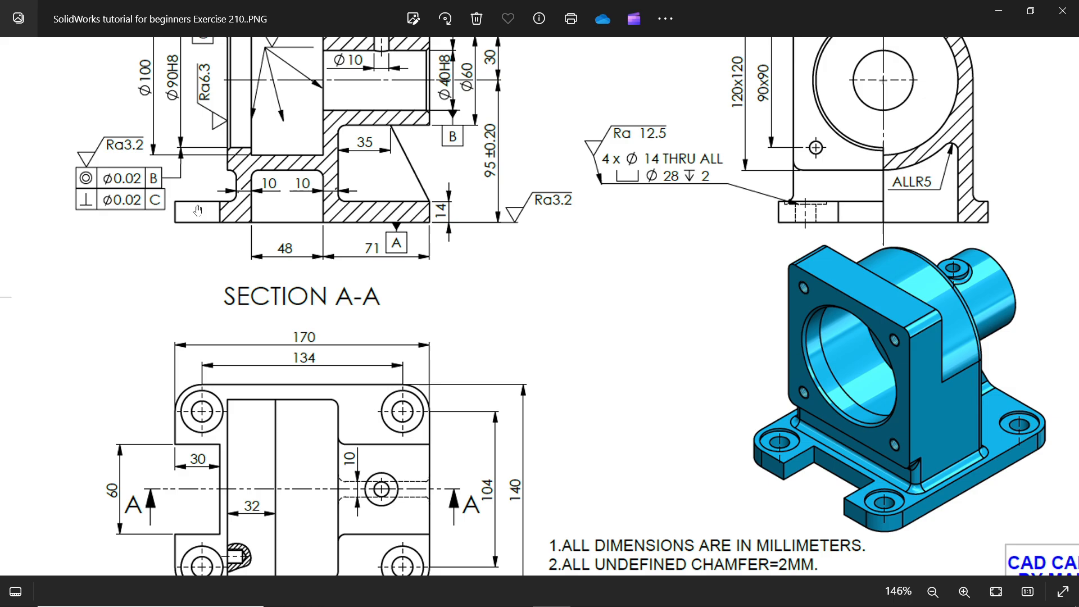
left_click_drag(426, 206, 432, 439)
mouse_move(387, 379)
left_mouse_down()
mouse_move(371, 223)
mouse_move(422, 394)
left_mouse_up()
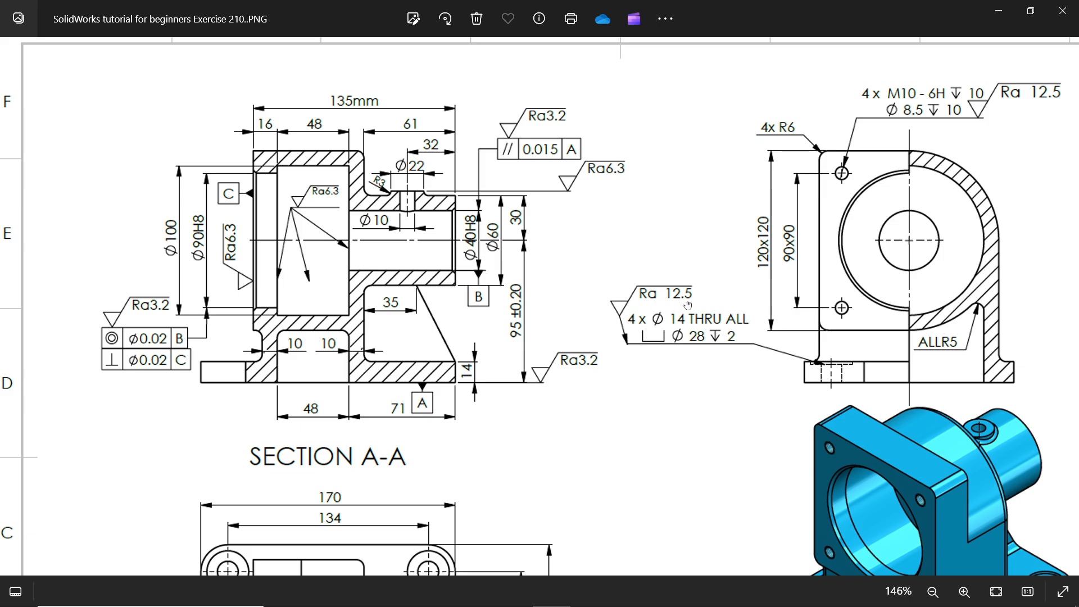
left_click_drag(688, 305, 586, 277)
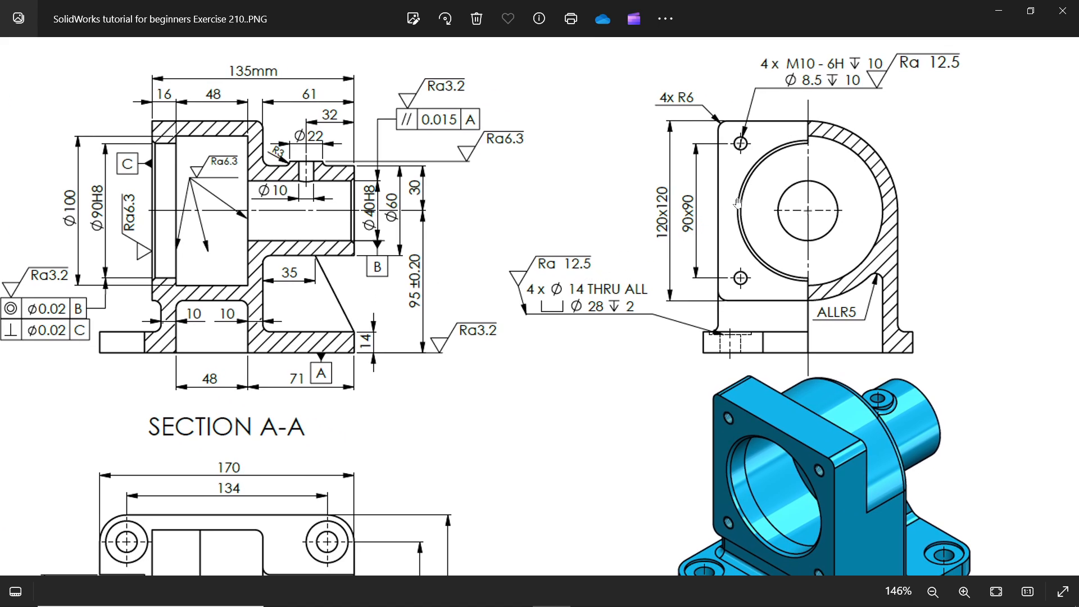
left_click_drag(568, 202, 596, 135)
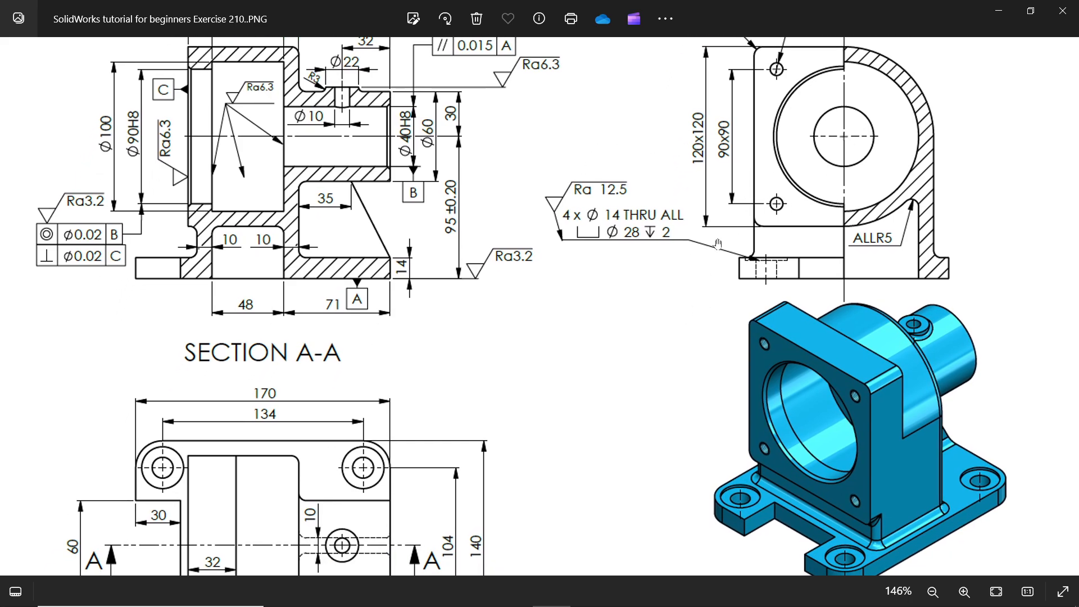
mouse_move(683, 197)
left_mouse_down()
mouse_move(663, 341)
mouse_move(756, 176)
left_mouse_up()
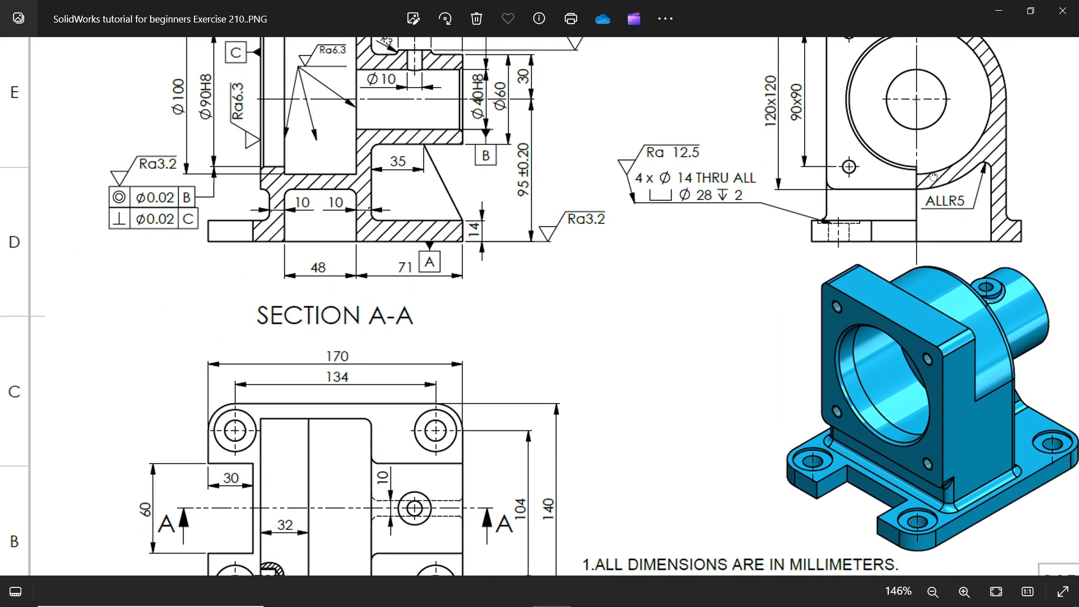
left_click_drag(637, 298, 656, 186)
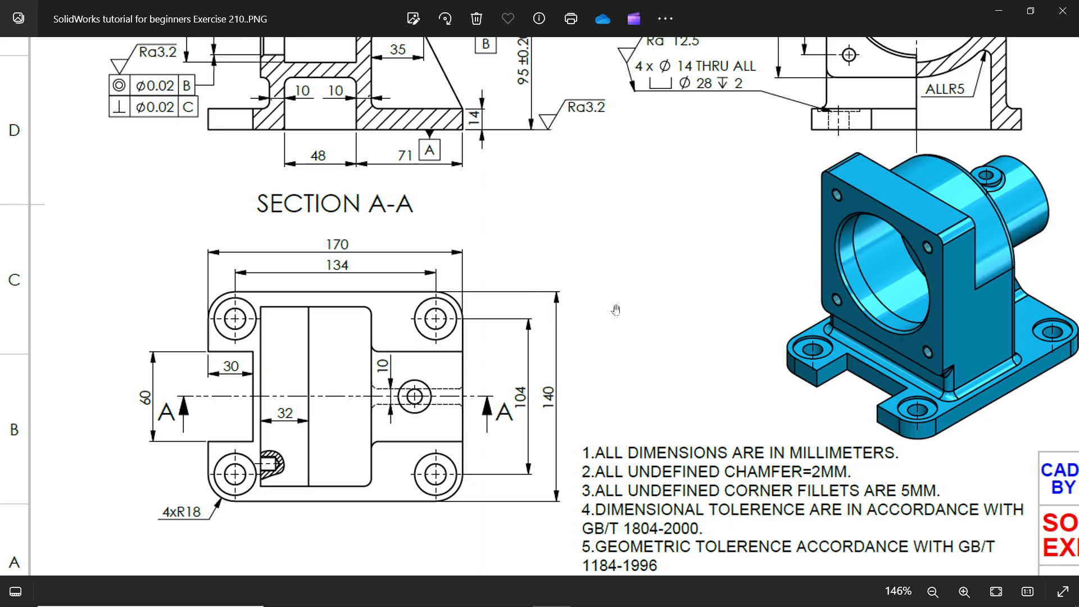
- Switch to the new SOLIDWORKS part and check that its unit system is MMGS (millimeter, gram, second)
left_click(1003, 12)
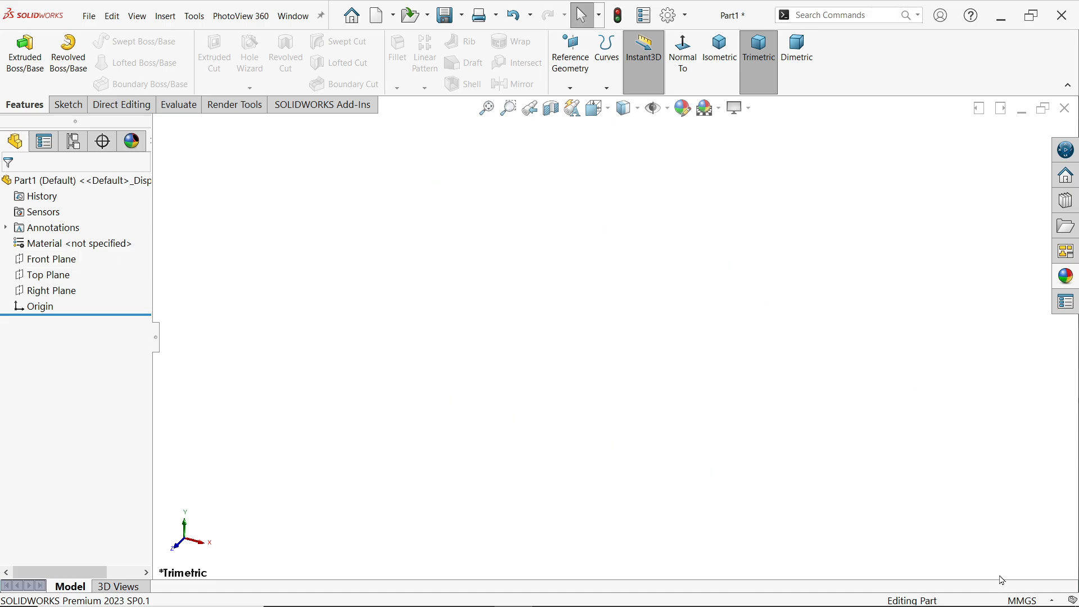
left_click(1005, 601)
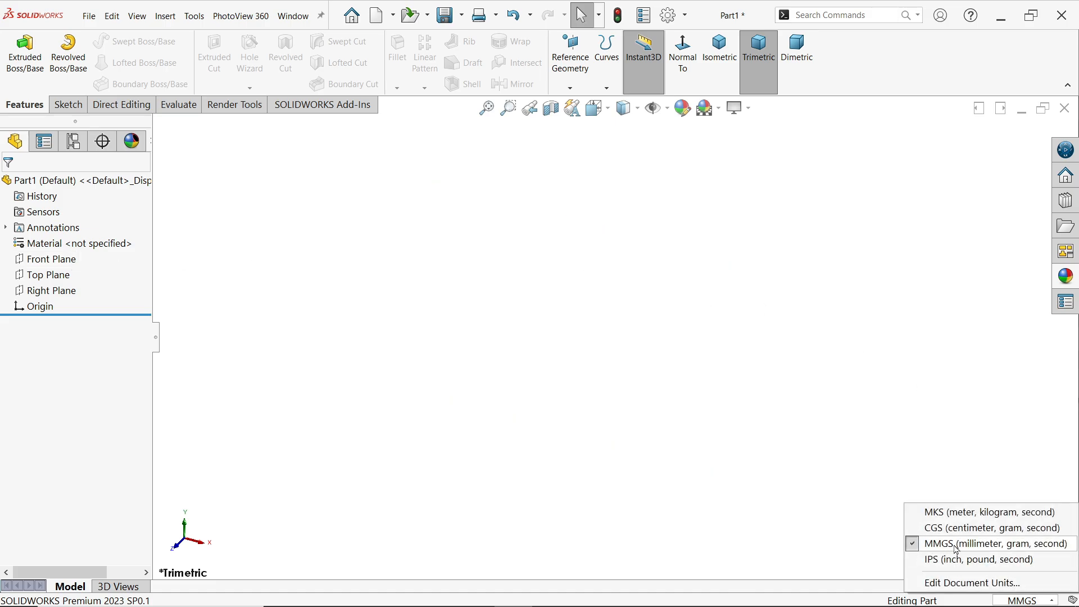
left_click(812, 411)
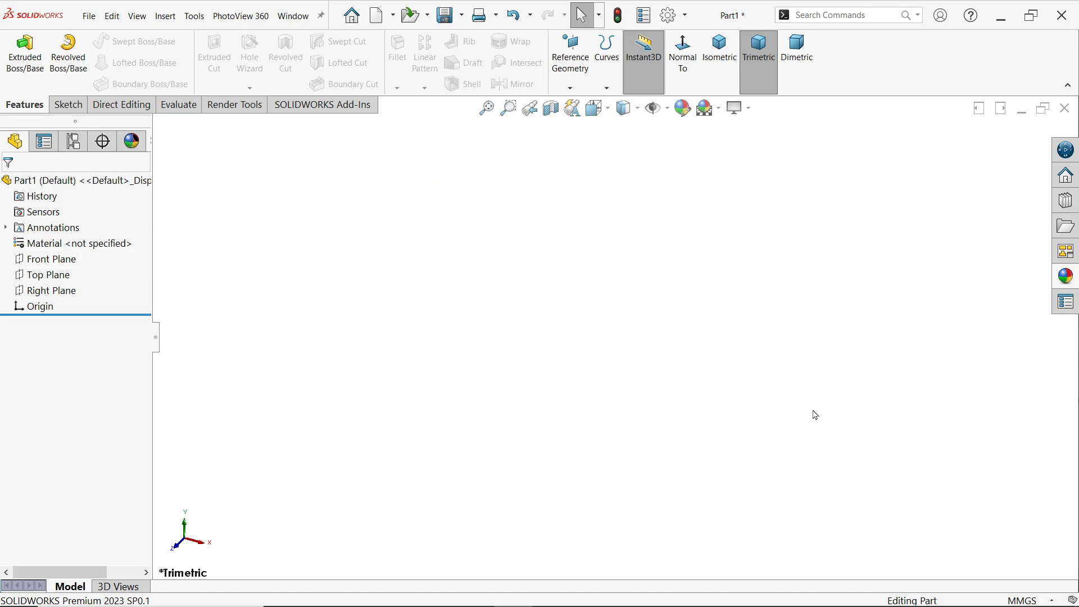
- Sketch a center rectangle at the origin on the Top Plane, 170 mm tall and 140 mm wide
left_click(45, 276)
left_click(55, 258)
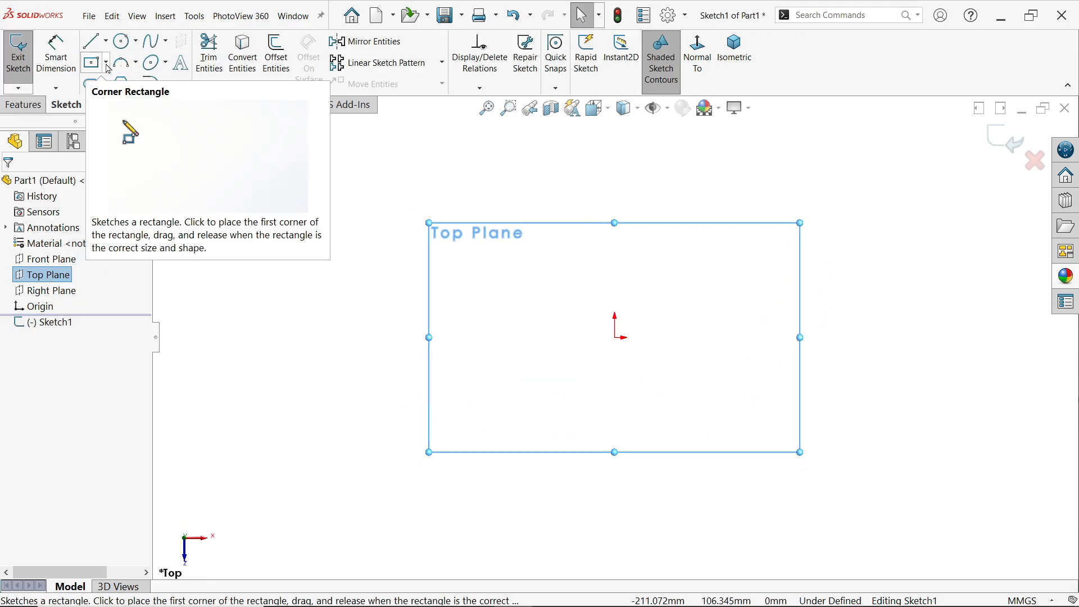
left_click(108, 66)
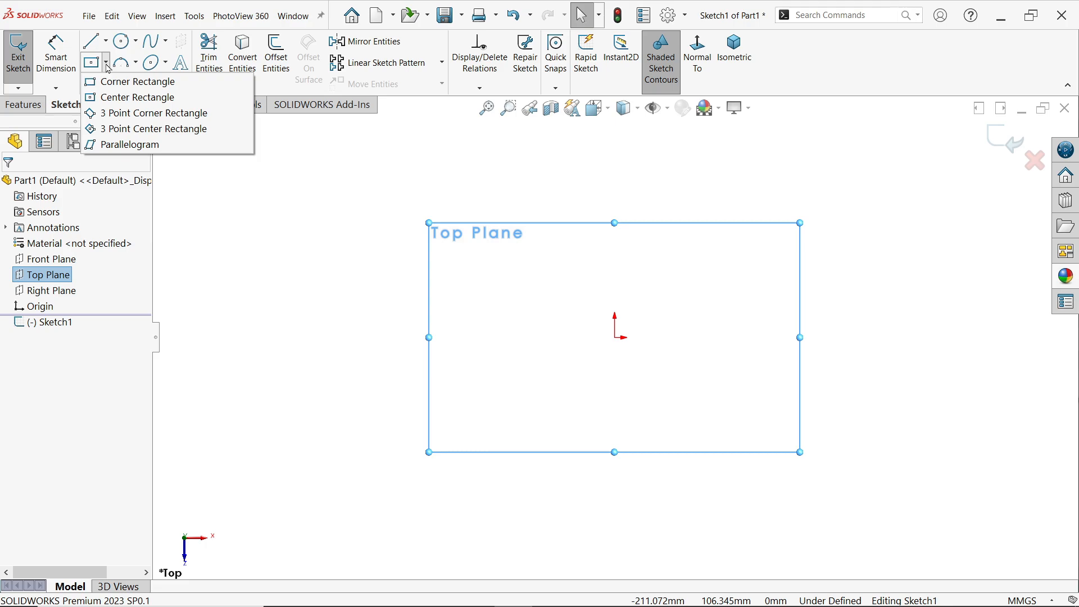
left_click(123, 98)
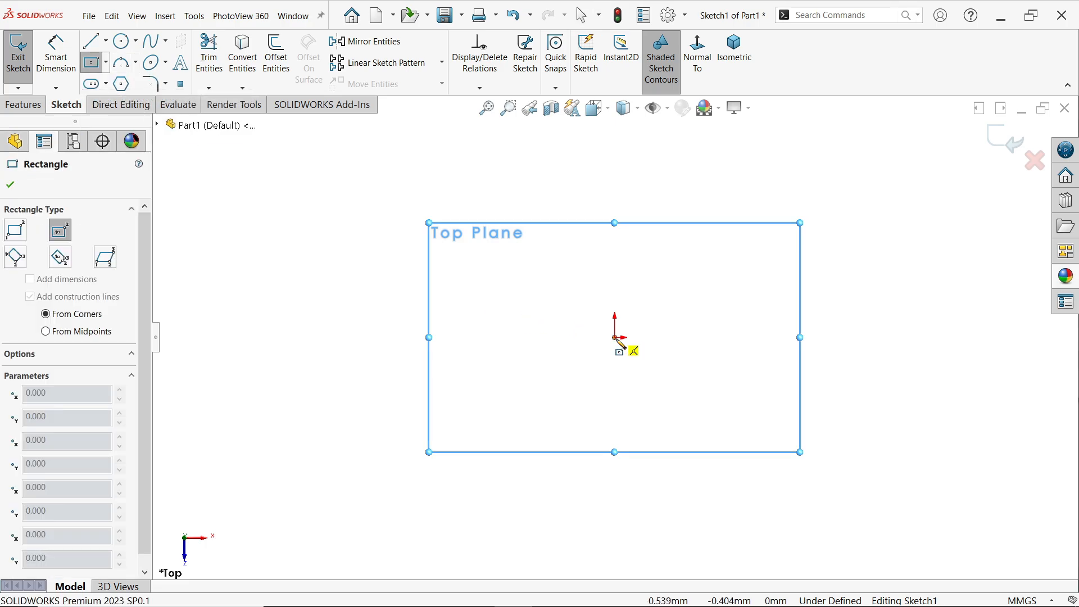
left_click(616, 337)
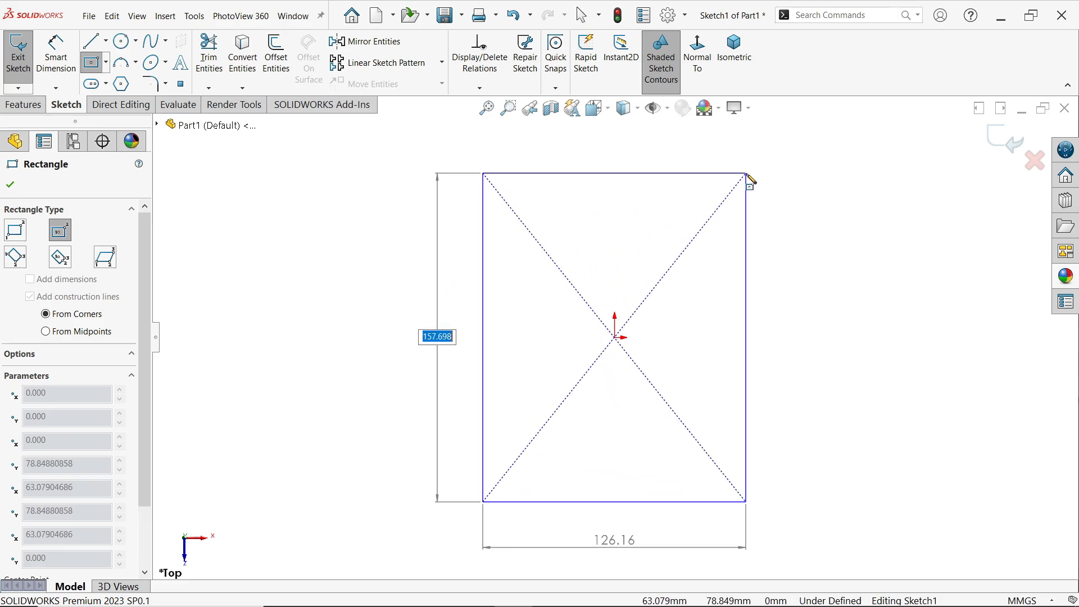
type("1")
key("Return")
type("1")
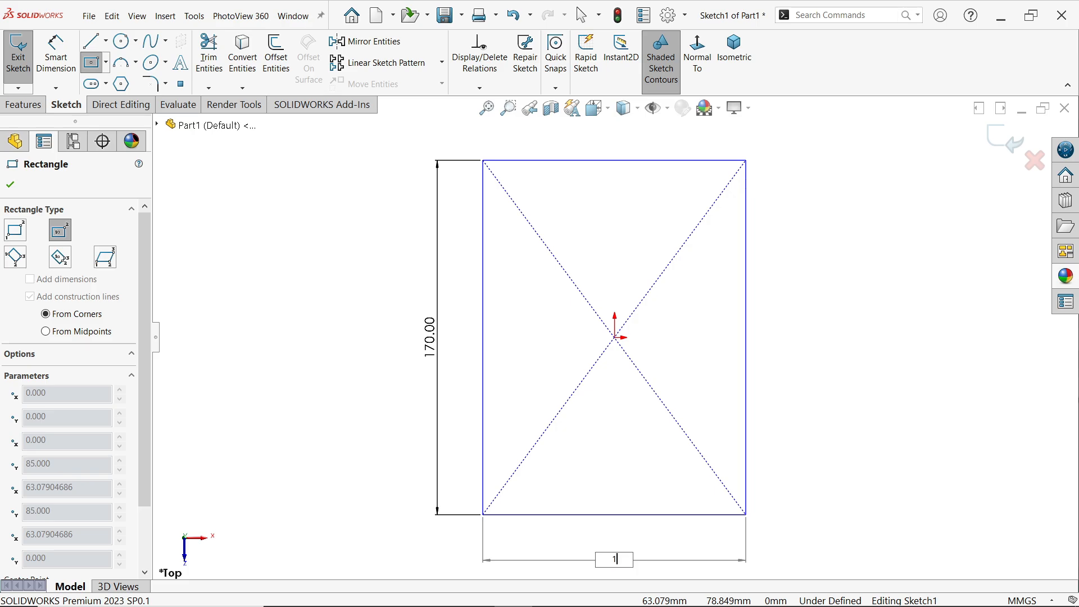
type("40")
key("Return")
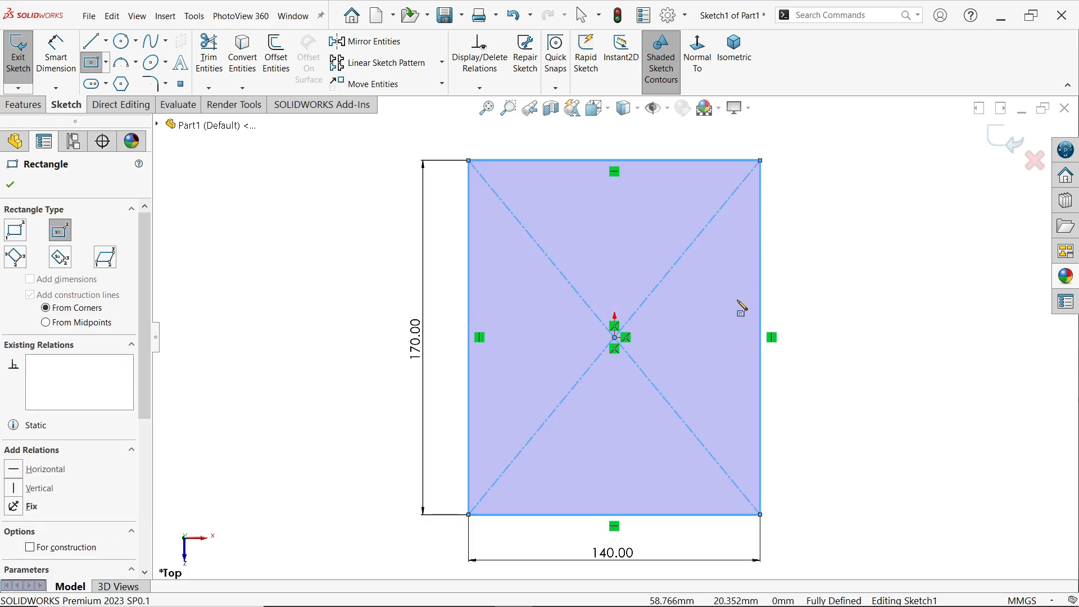
key("Escape")
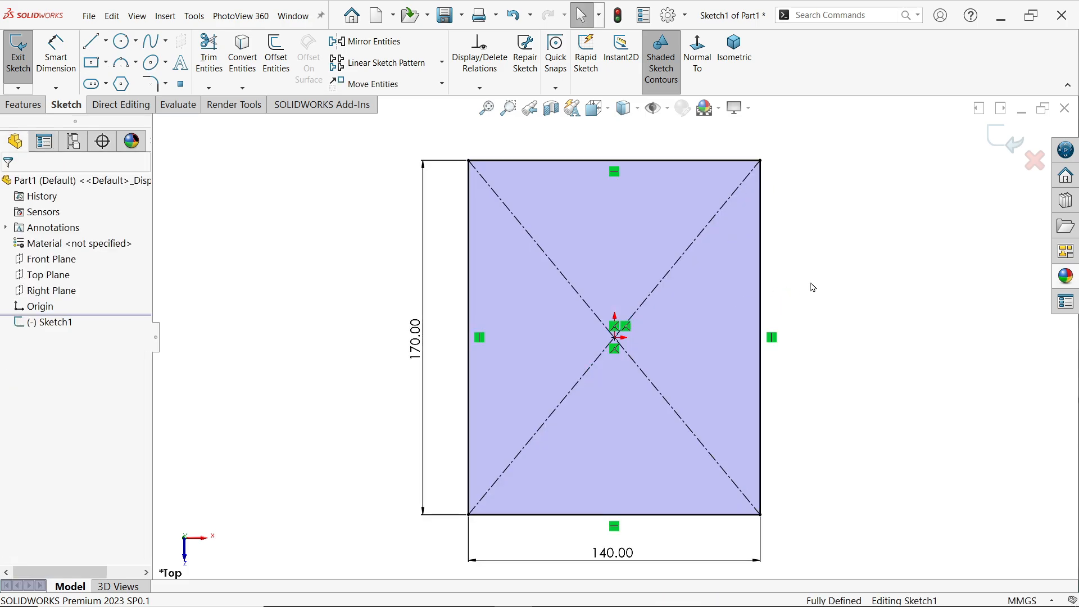
- Add a corner rectangle 60 mm wide and 30 mm high, standing inside the base outline on its lower edge
left_click(107, 63)
left_click(113, 79)
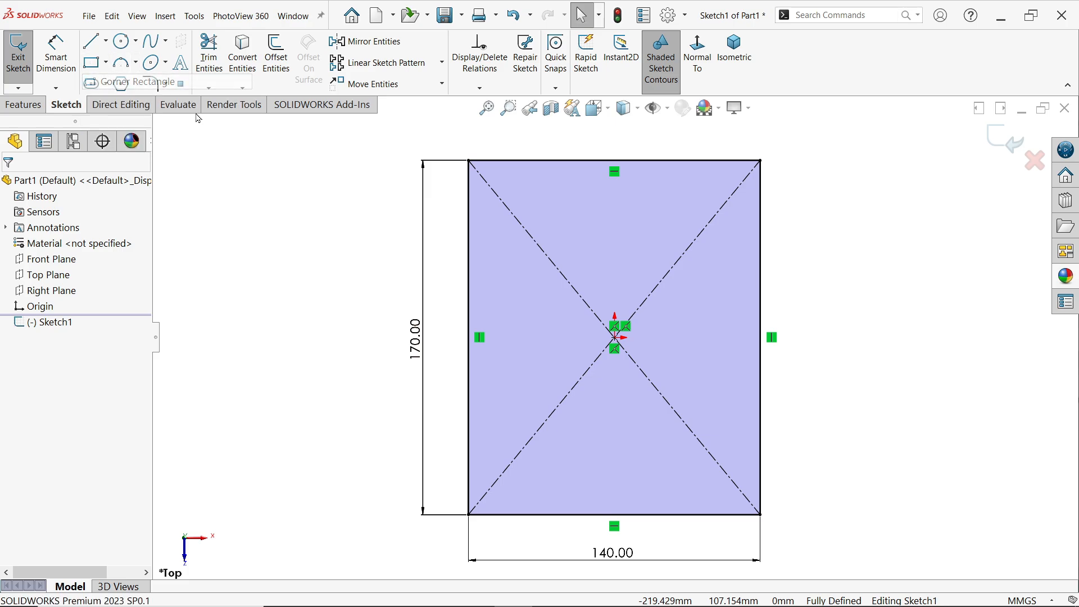
left_click(710, 514)
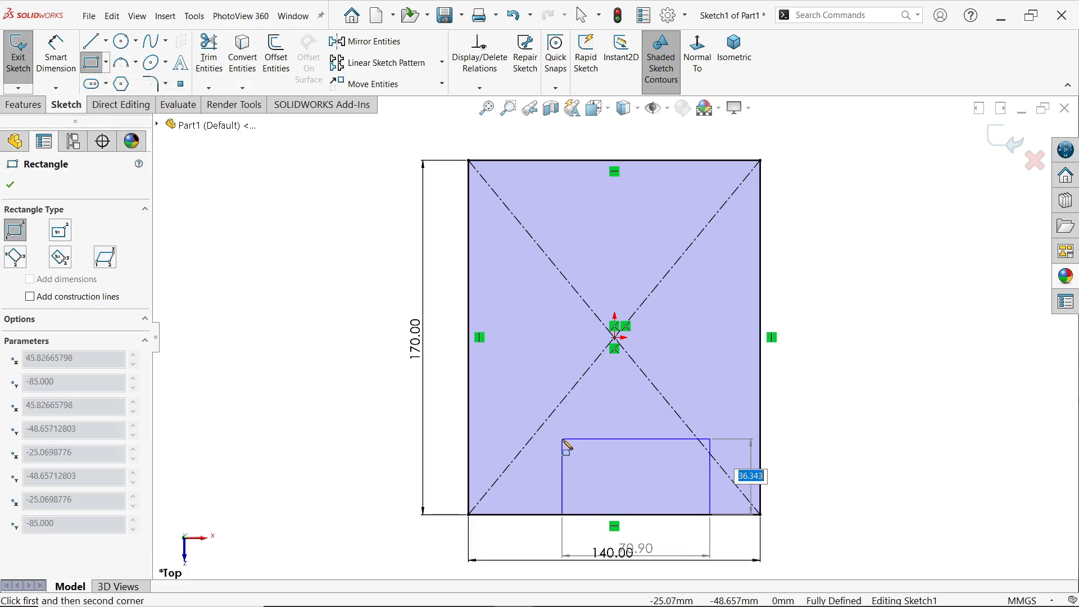
type("30")
key("Tab")
type("60")
key("Return")
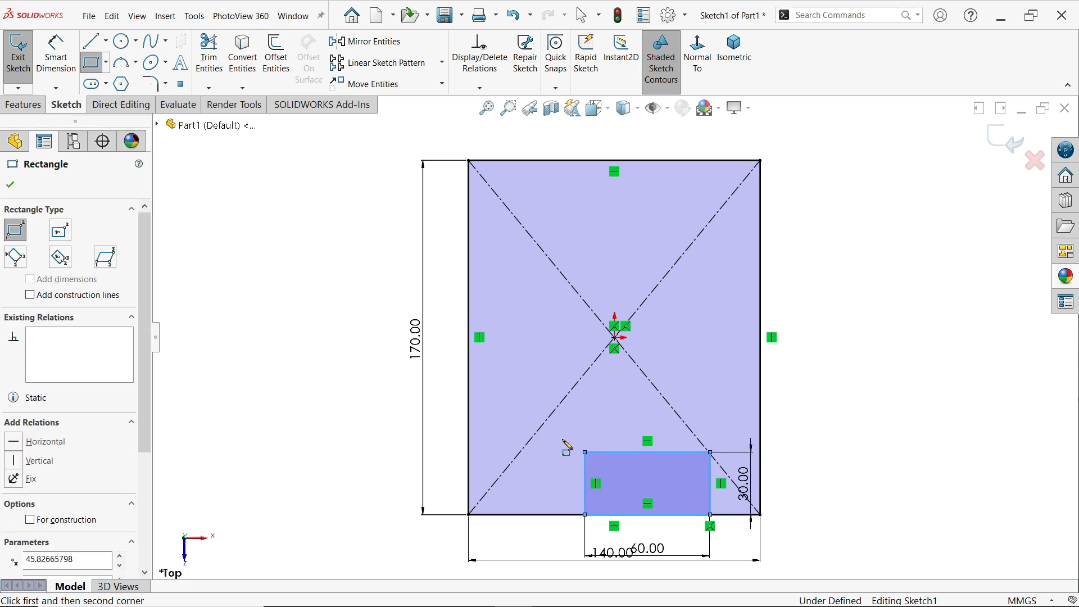
key("Escape")
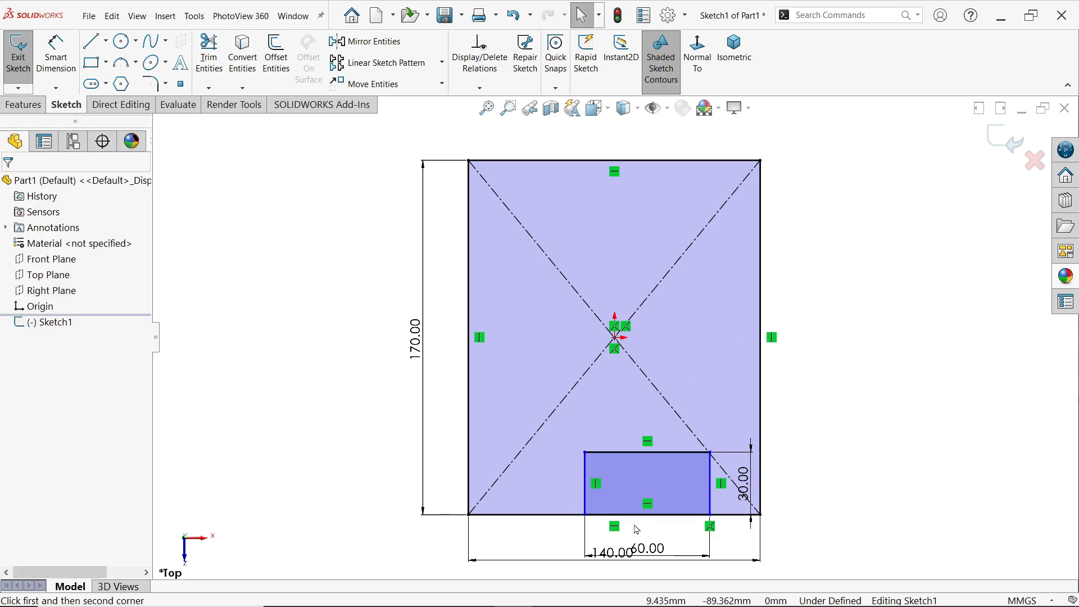
- Center the small rectangle by adding a Vertical relation between its upper edge's midpoint and the origin
scroll(640, 526, "down", 2)
scroll(679, 493, "down", 1)
left_click_drag(747, 472, 701, 469)
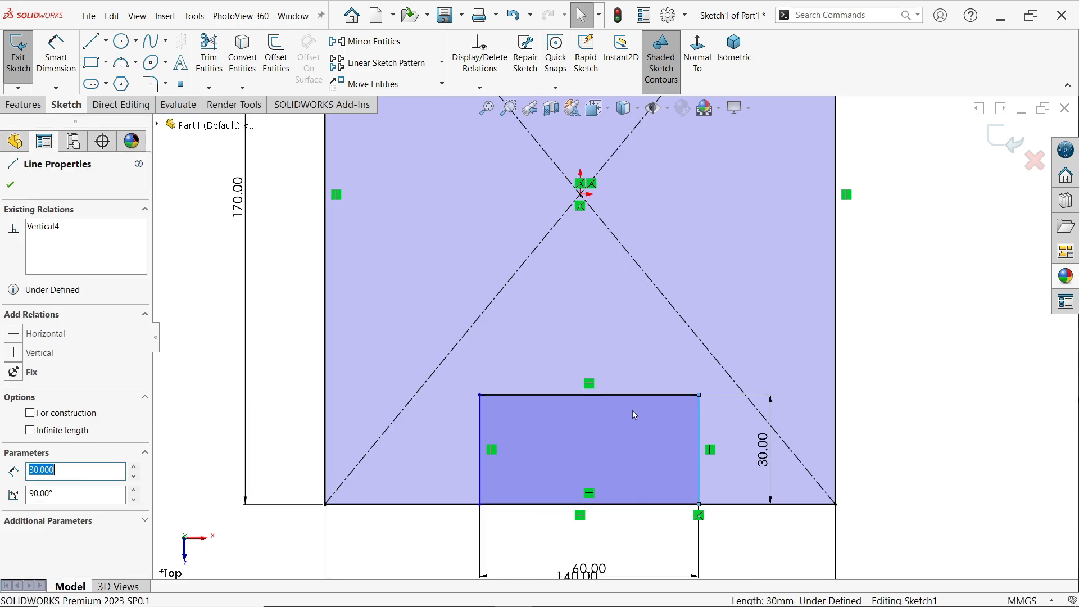
left_click(590, 397)
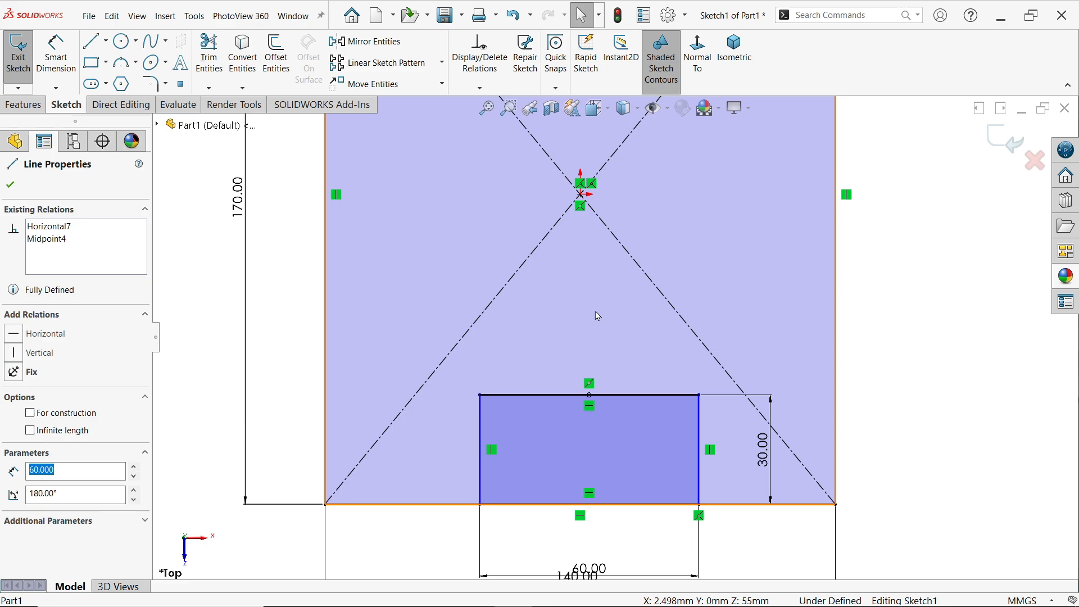
left_click(582, 197)
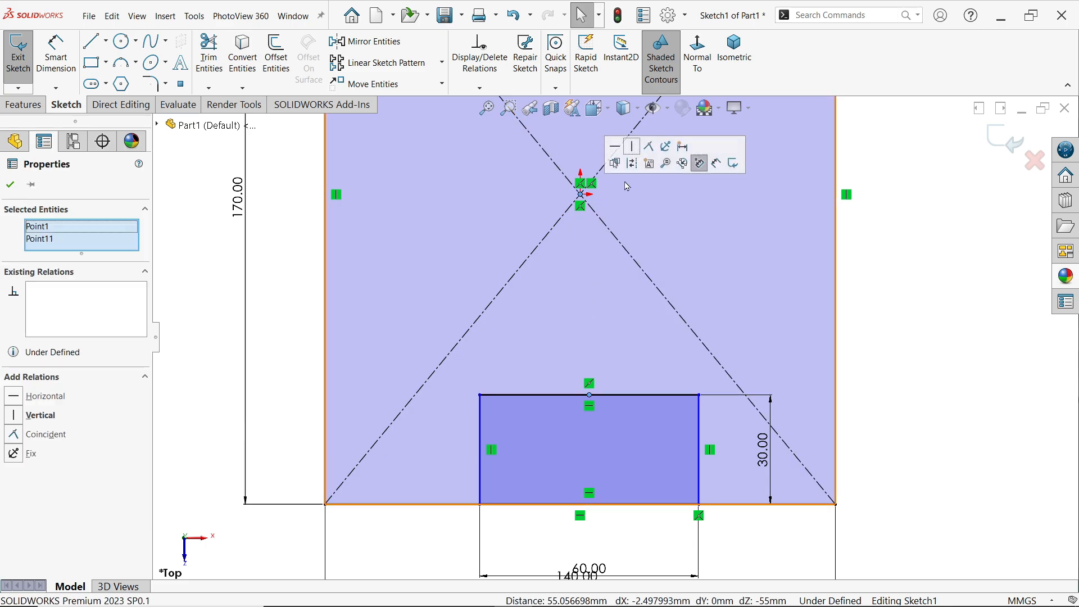
left_click(17, 423)
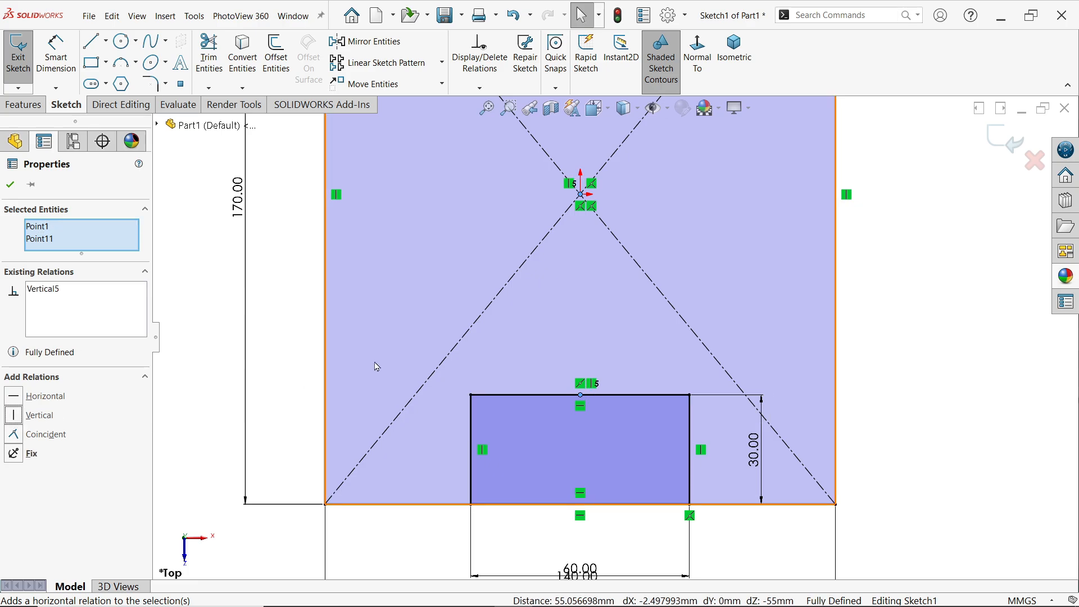
- Power trim the overlapping lower edges between the small rectangle's sides to open the notch in the base outline
scroll(549, 315, "up", 2)
scroll(550, 316, "up", 2)
scroll(601, 180, "down", 1)
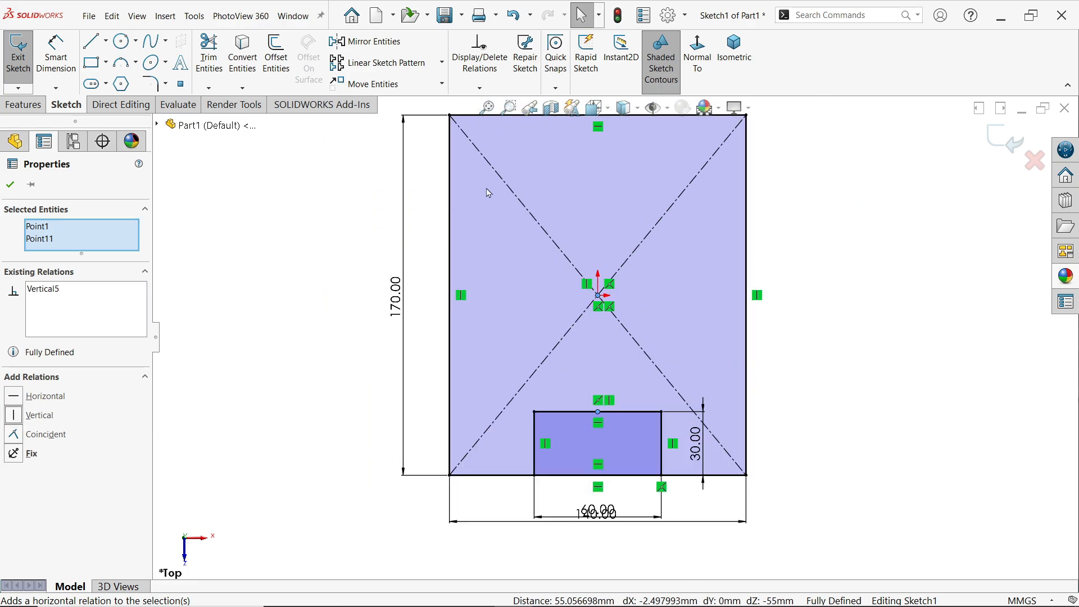
left_click(208, 56)
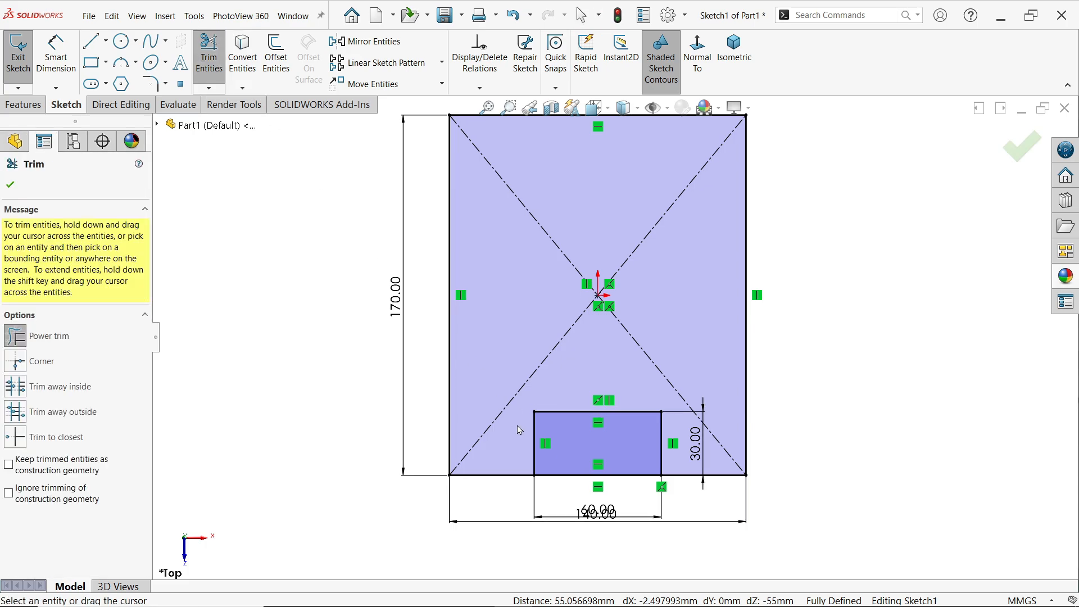
scroll(573, 486, "down", 3)
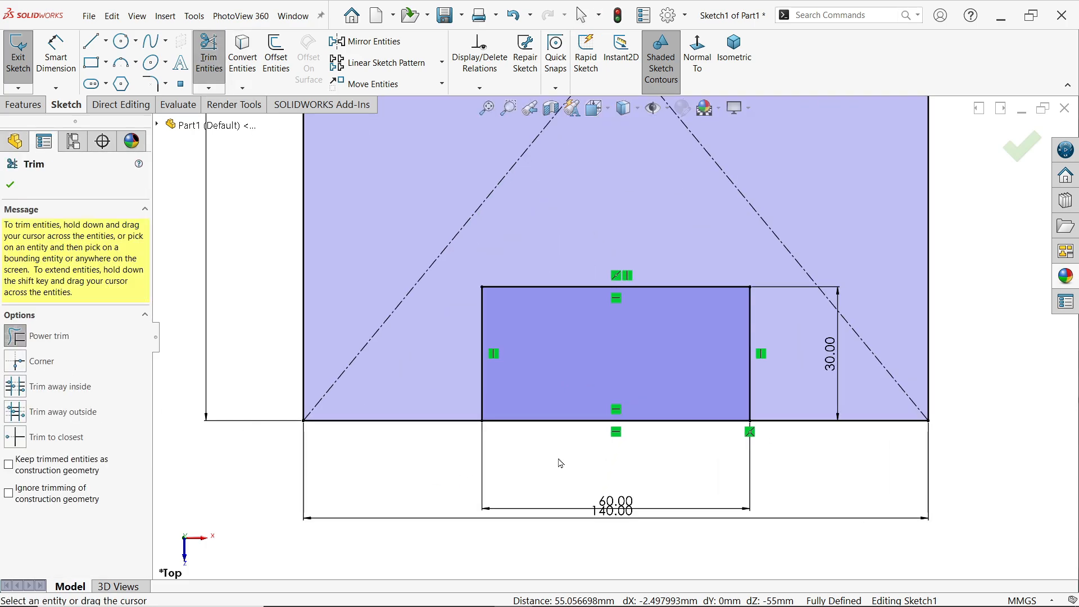
mouse_move(559, 455)
left_mouse_down()
mouse_move(561, 414)
mouse_move(575, 407)
left_mouse_up()
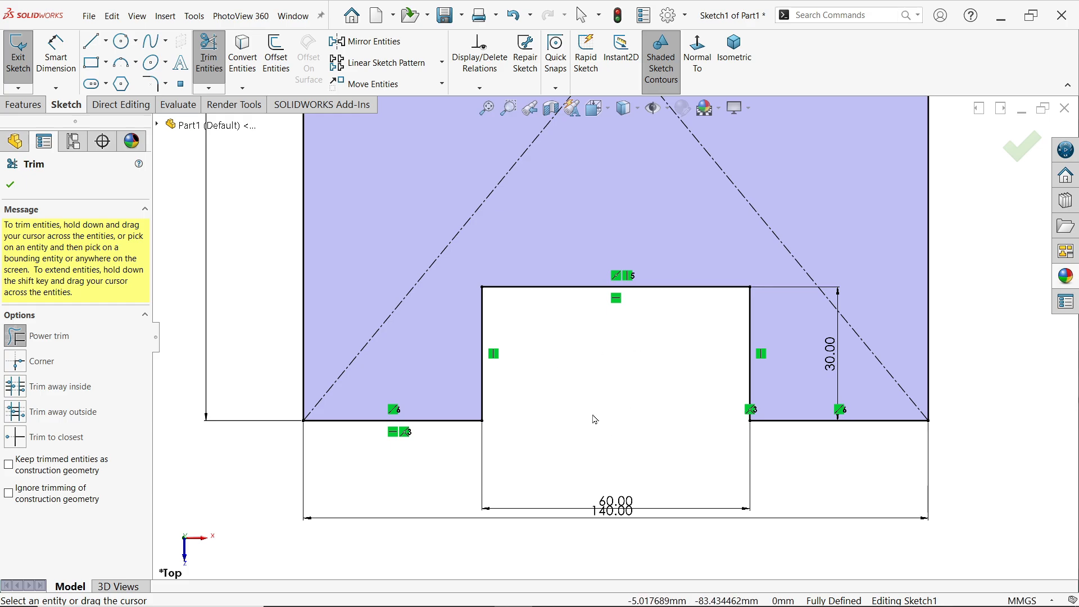
scroll(594, 419, "up", 6)
key("f")
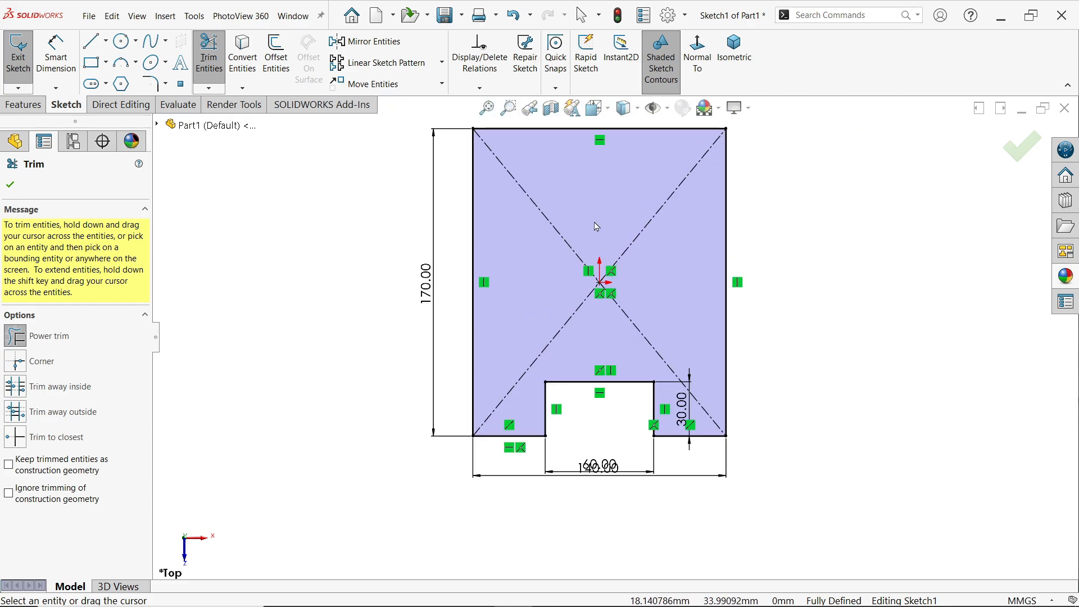
left_click(10, 184)
- Extrude the notched base sketch as a Blind boss 14 mm deep from the sketch plane
left_click(23, 104)
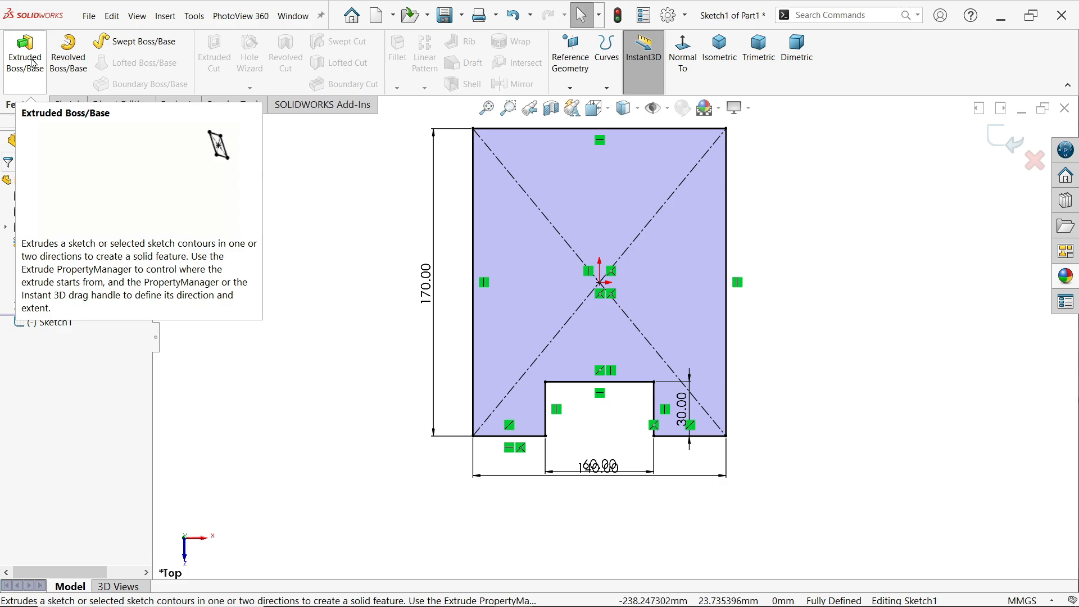
left_click(31, 58)
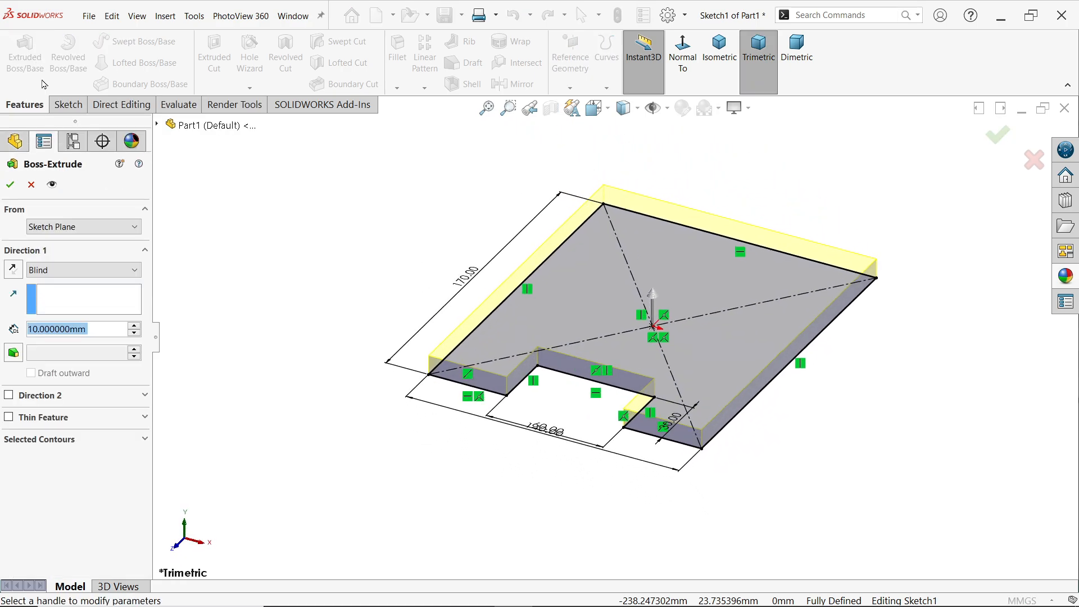
left_click(68, 225)
left_click(68, 226)
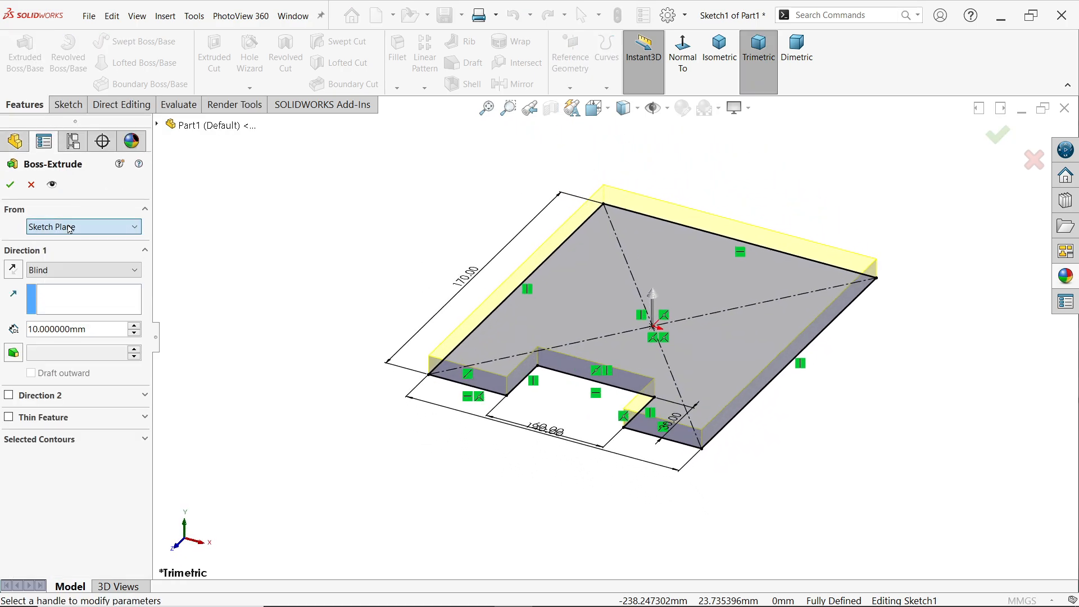
left_click(59, 270)
left_click(59, 270)
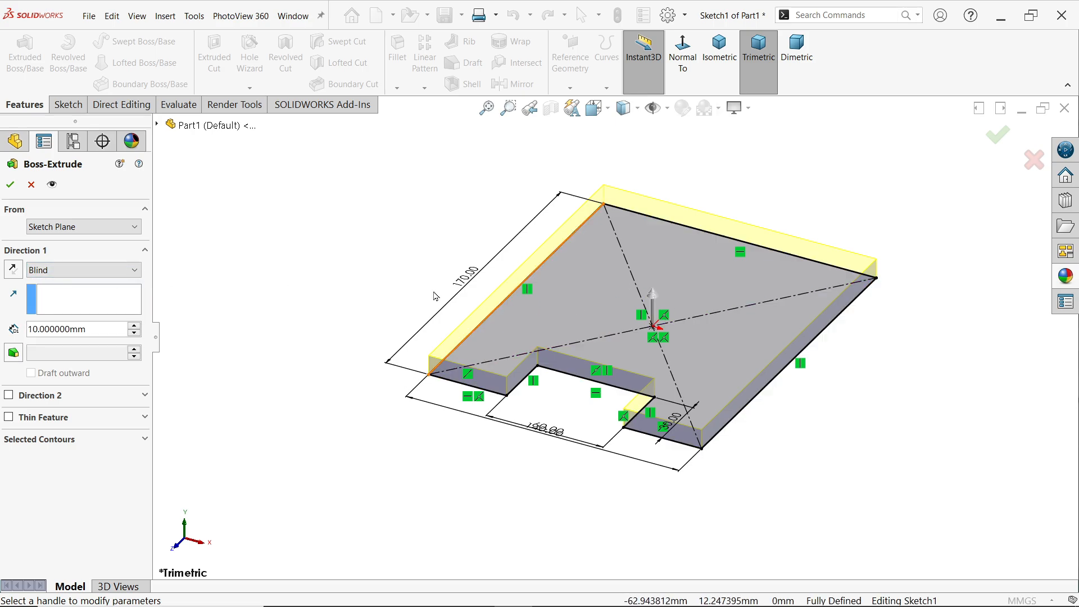
double_click(94, 336)
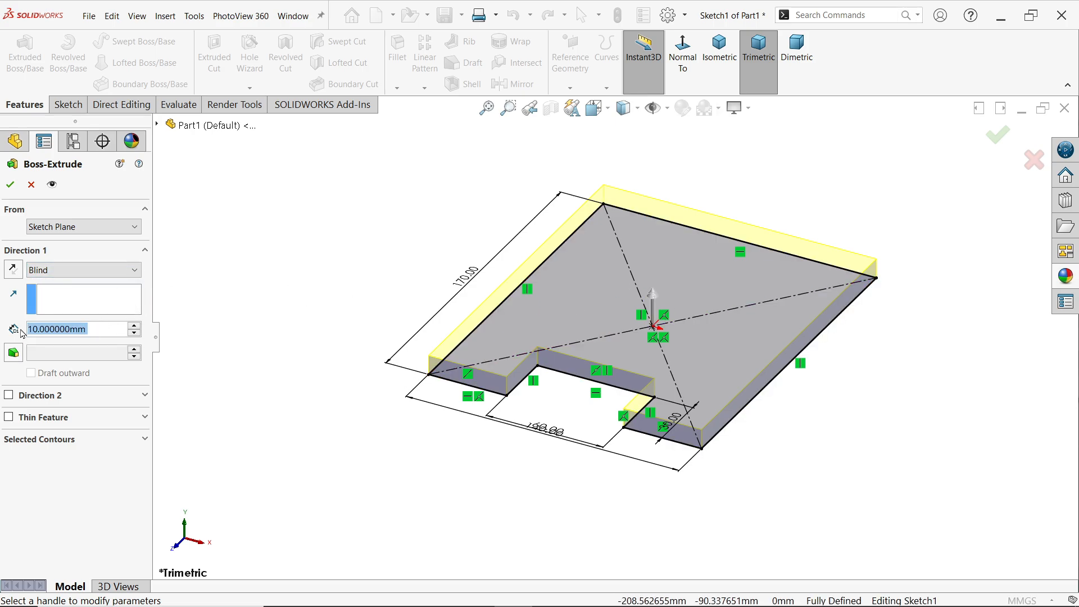
type("14")
key("Return")
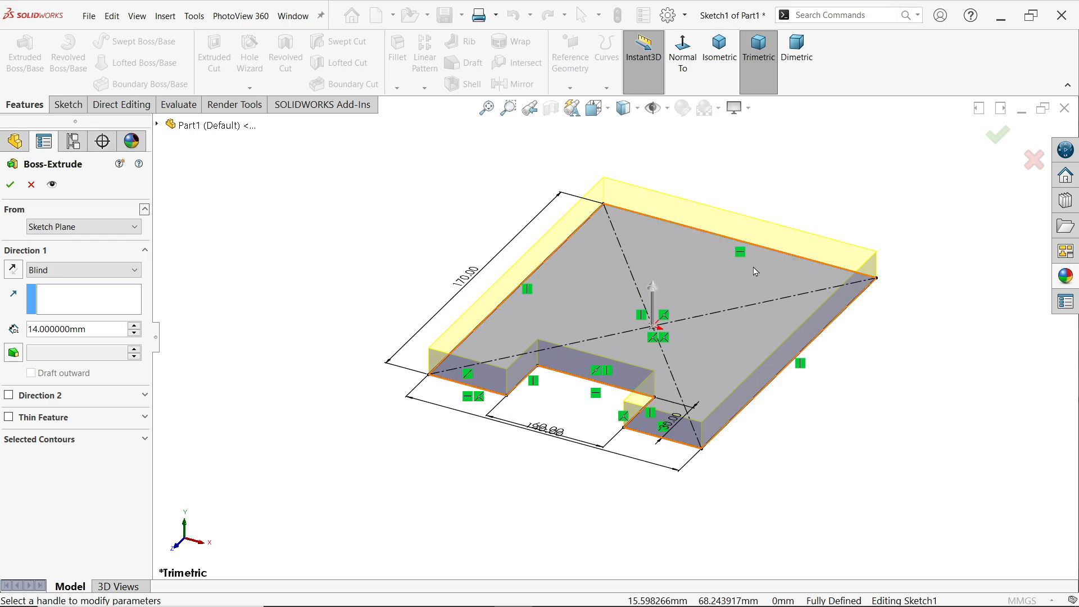
left_click(729, 54)
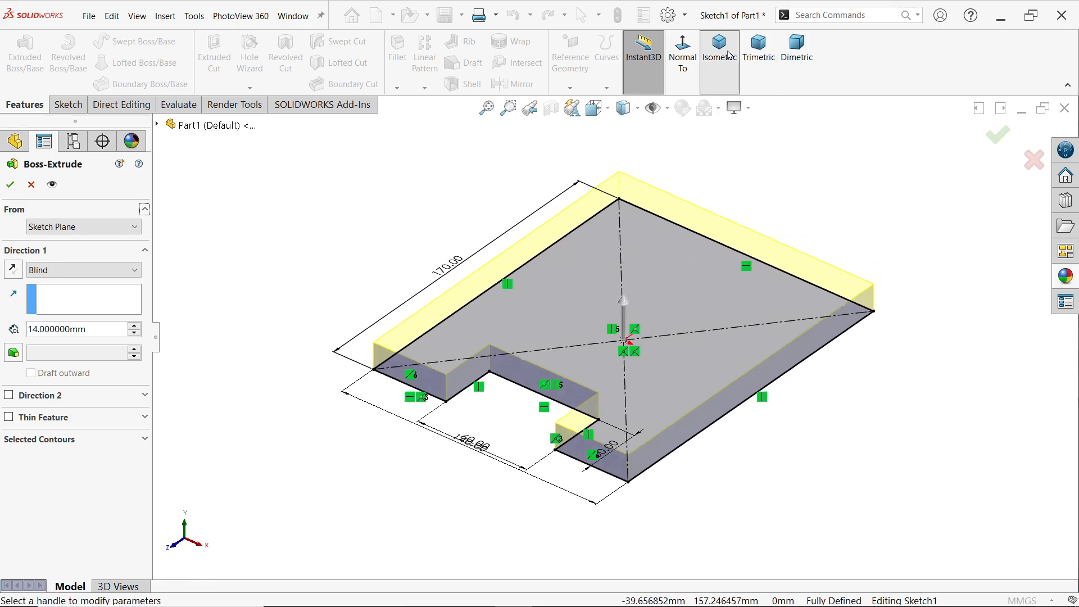
left_click(10, 185)
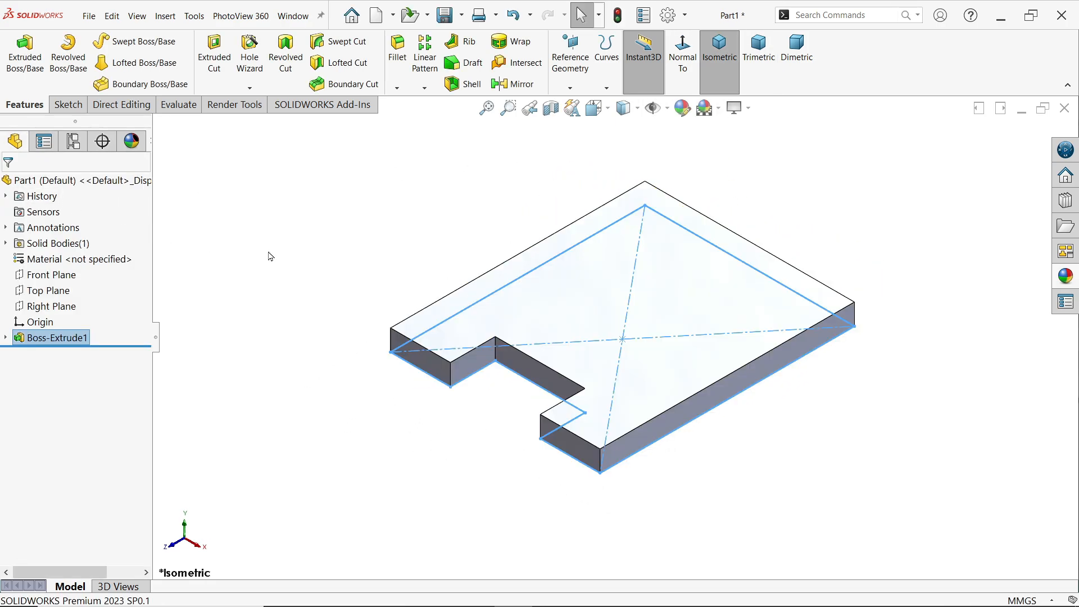
left_click(333, 254)
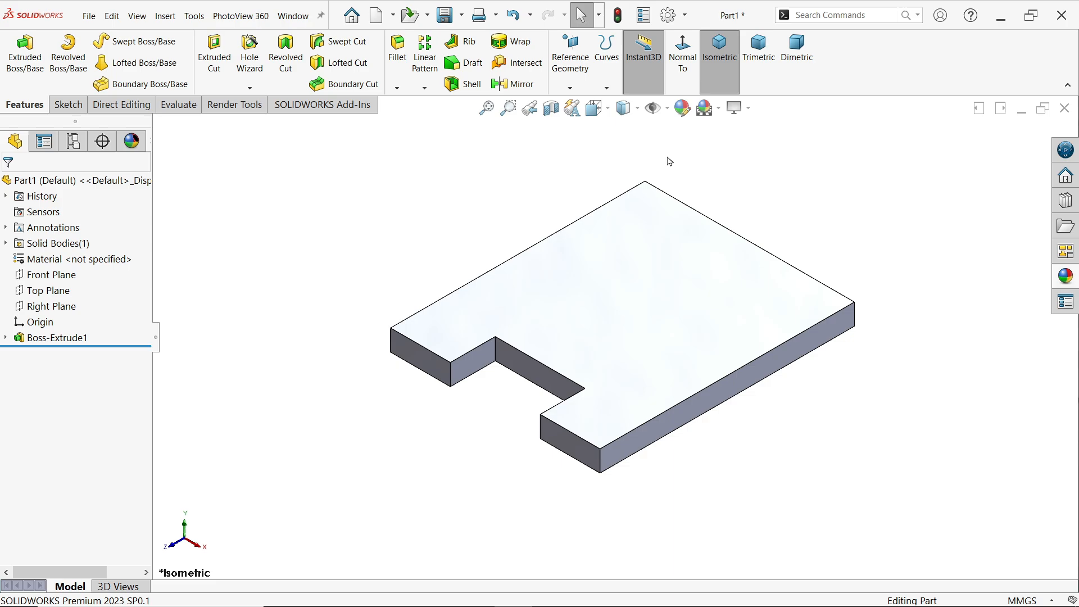
- Give the whole part a light blue appearance with RGB values 0, 192, 255
left_click(684, 110)
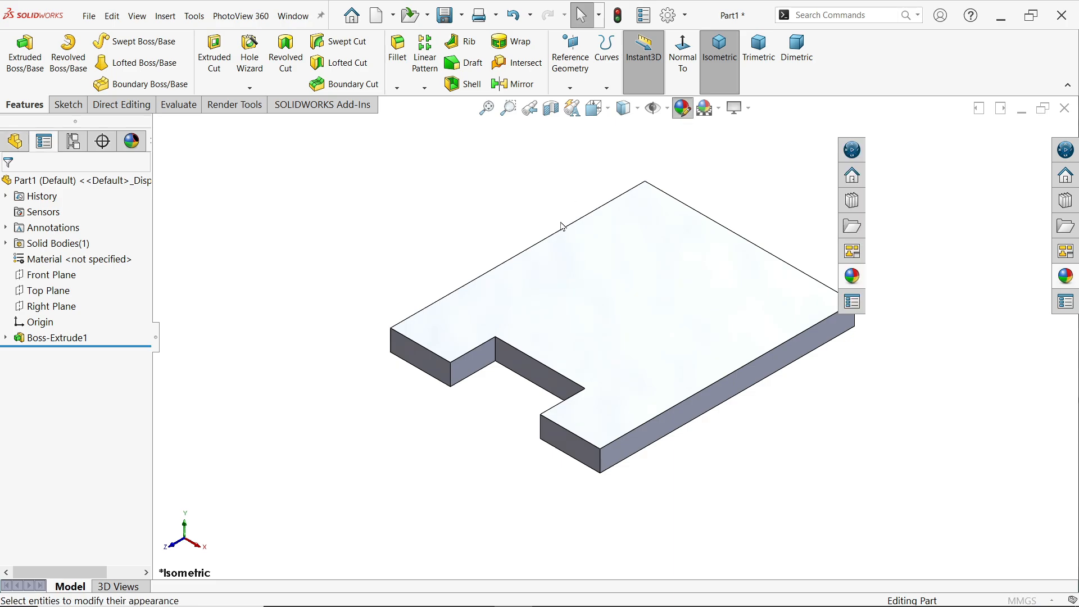
left_click(78, 505)
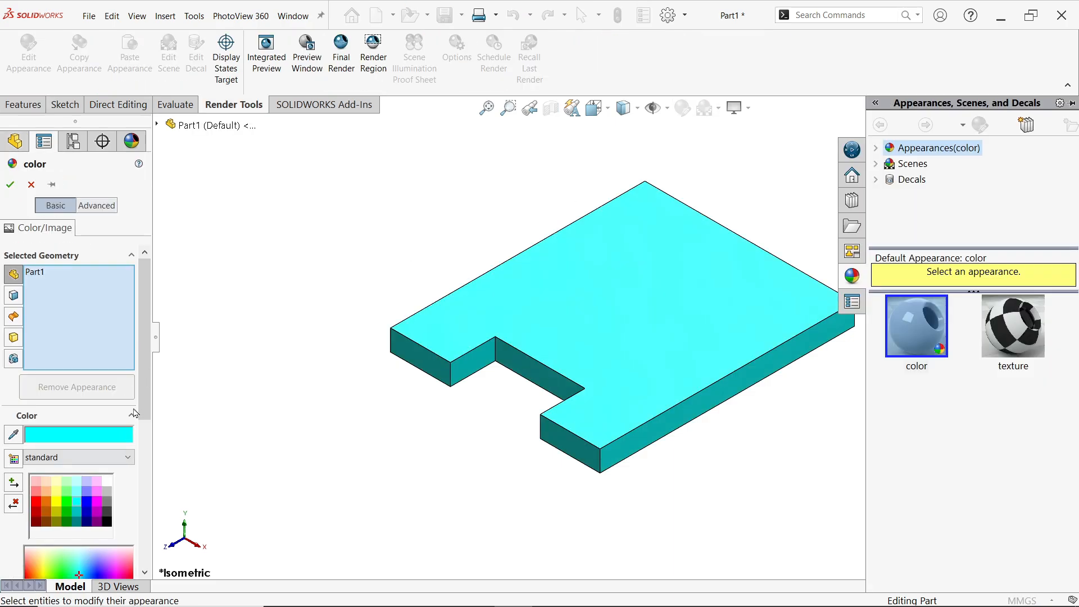
scroll(148, 427, "down", 3)
scroll(150, 442, "down", 2)
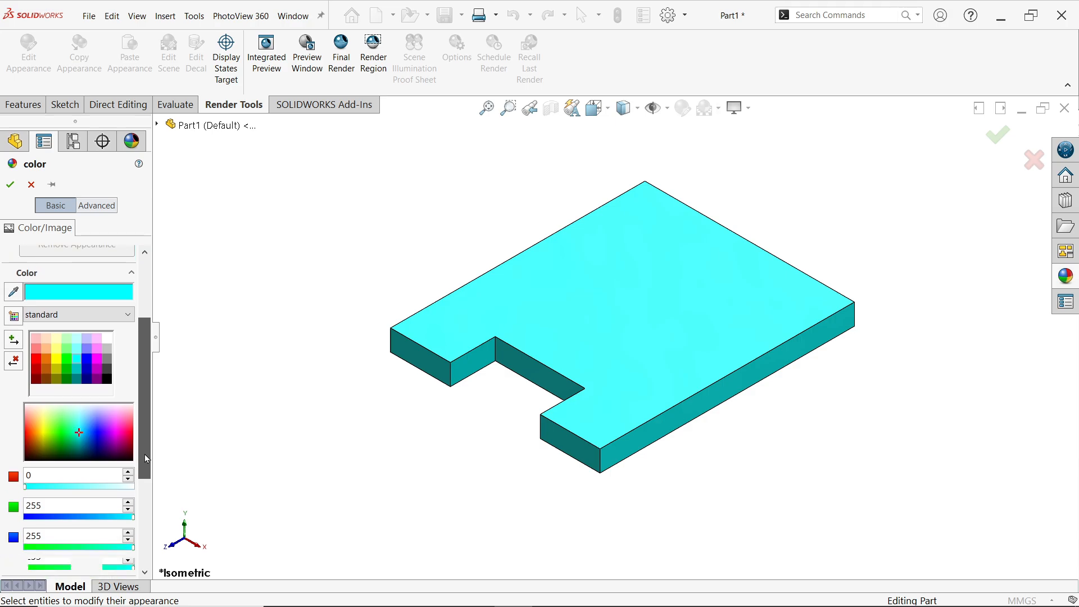
left_click_drag(133, 510, 111, 510)
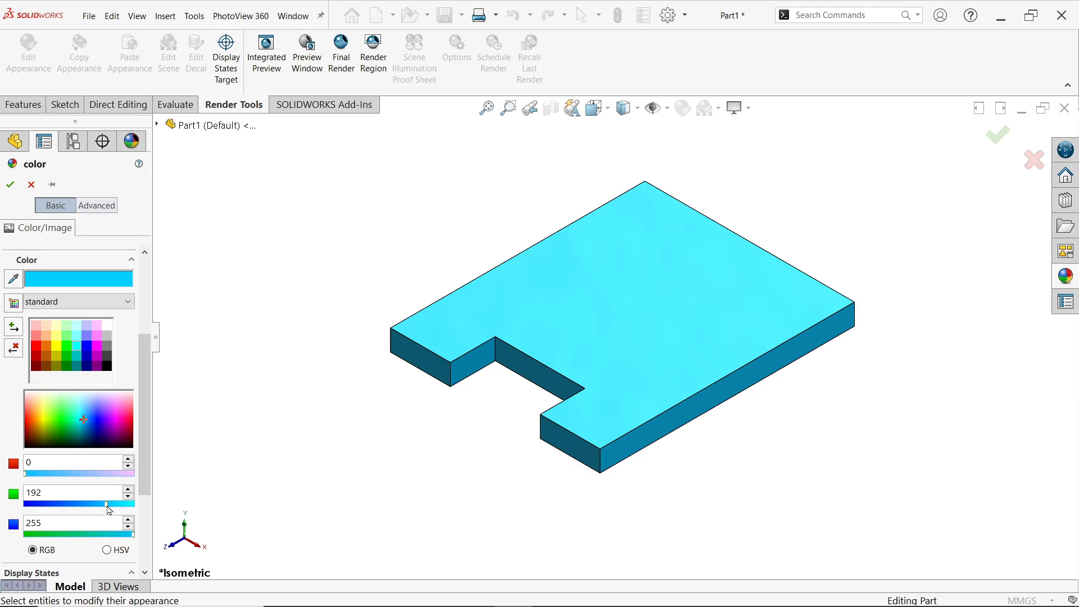
double_click(68, 491)
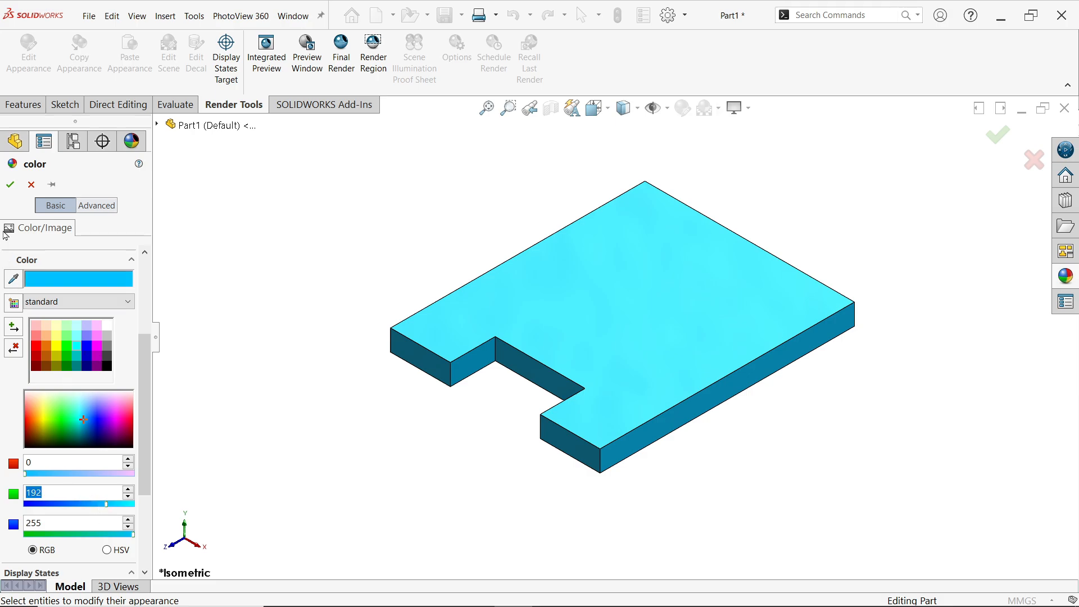
left_click(10, 184)
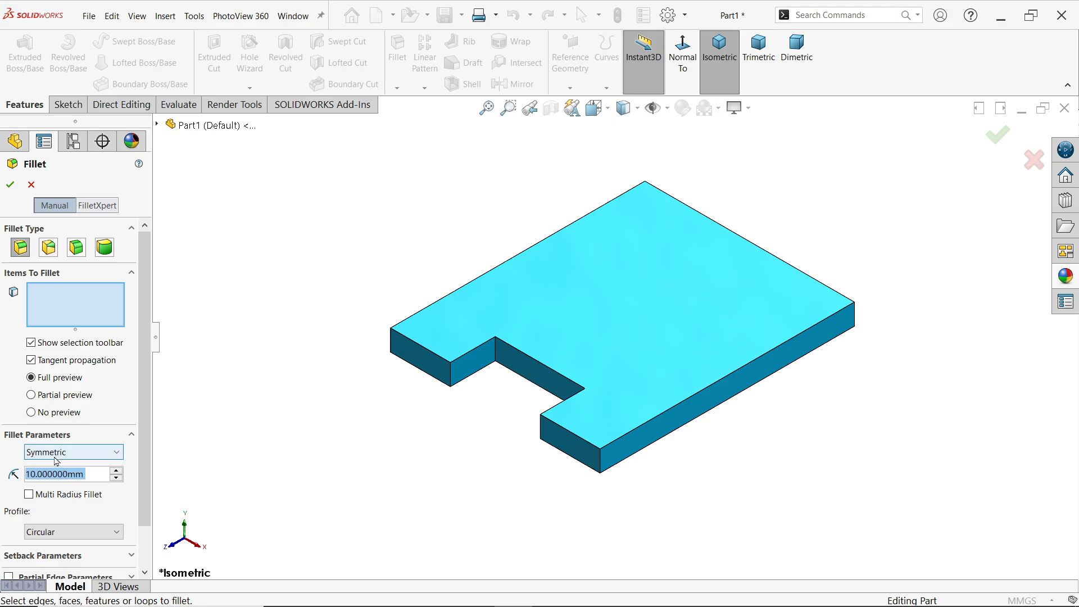
- Fillet the four outer vertical corner edges of the base plate with an 18 mm symmetric radius
left_click(85, 473)
left_click_drag(84, 473, 10, 475)
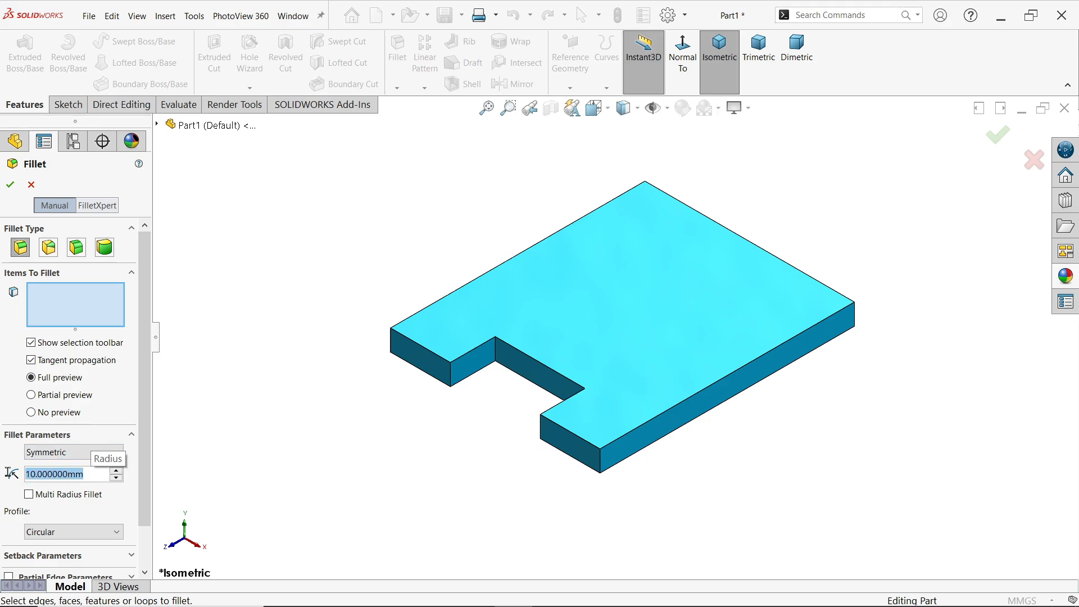
type("18")
key("Return")
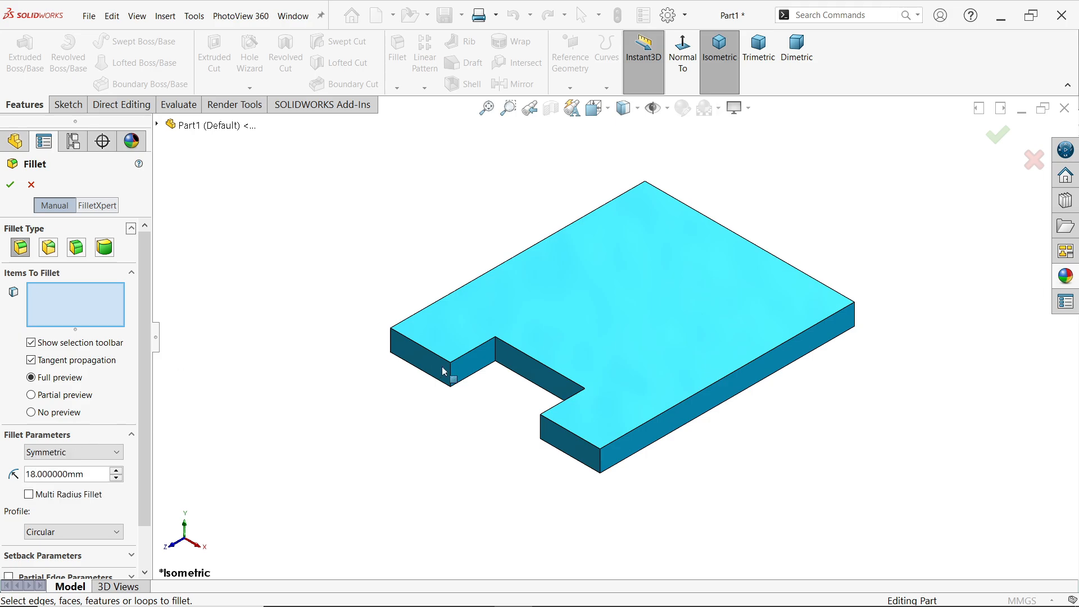
left_click(600, 457)
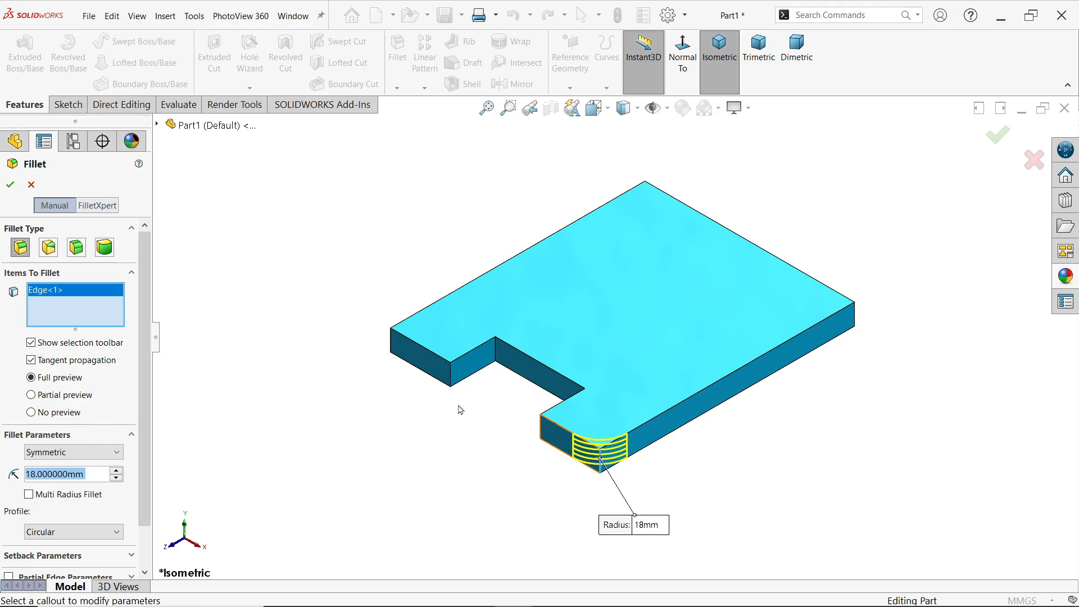
left_click(395, 347)
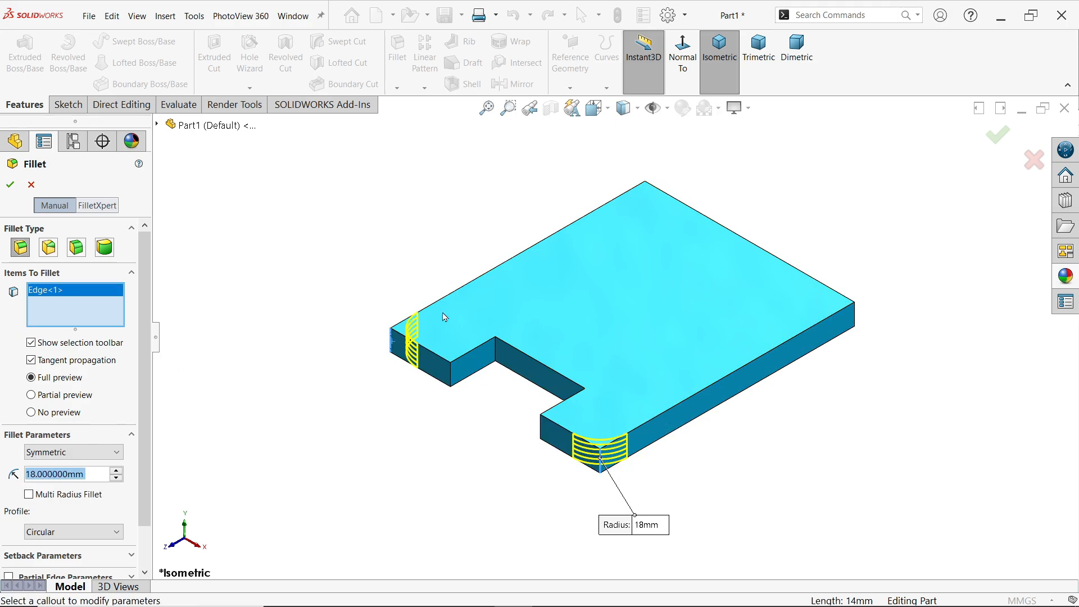
left_click(646, 197)
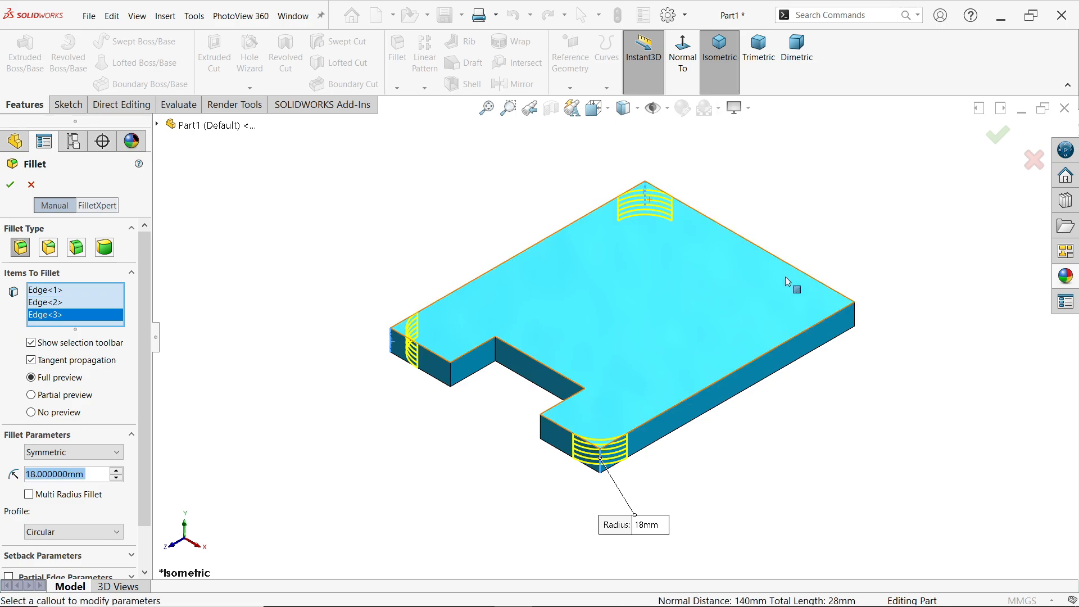
left_click(854, 315)
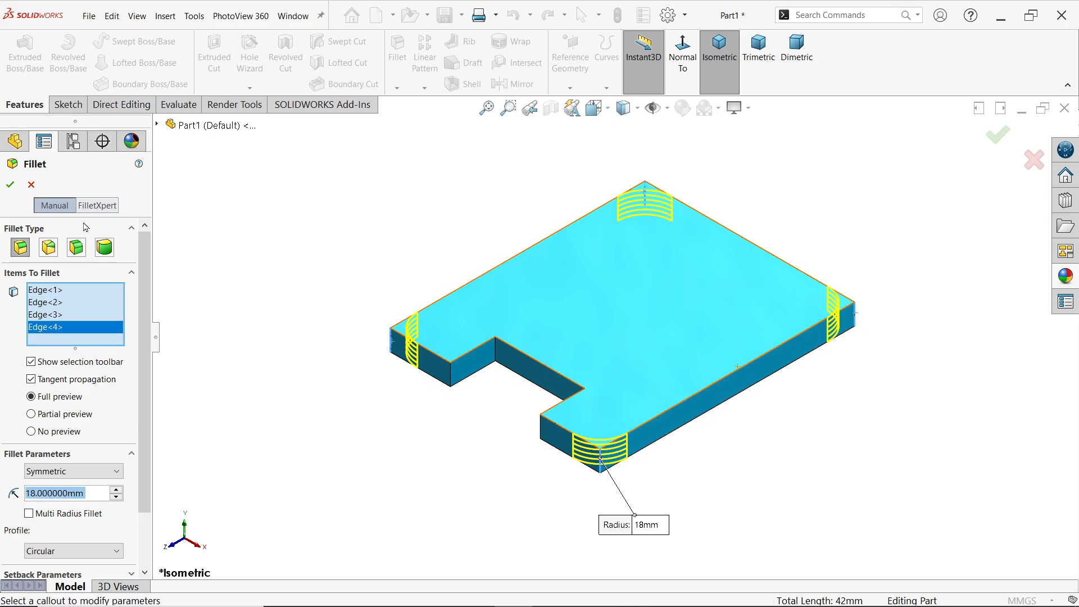
left_click(10, 184)
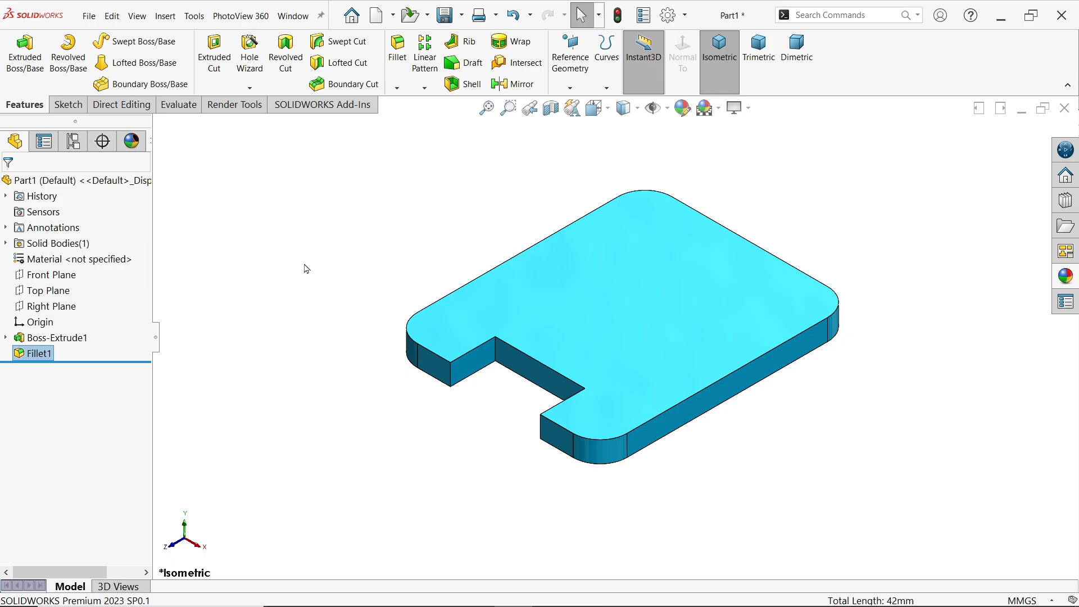
- Switch to the Exercise 210 drawing image and examine the Section A-A and plan-view dimensions locating the cylindrical boss above the base
key("alt+Tab")
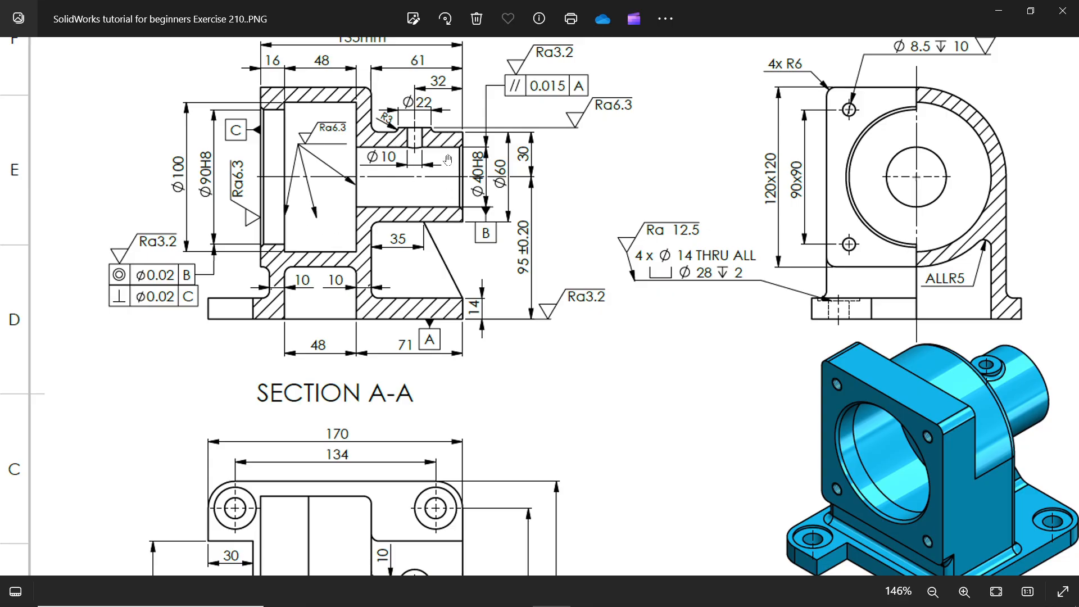
left_click_drag(454, 141, 456, 185)
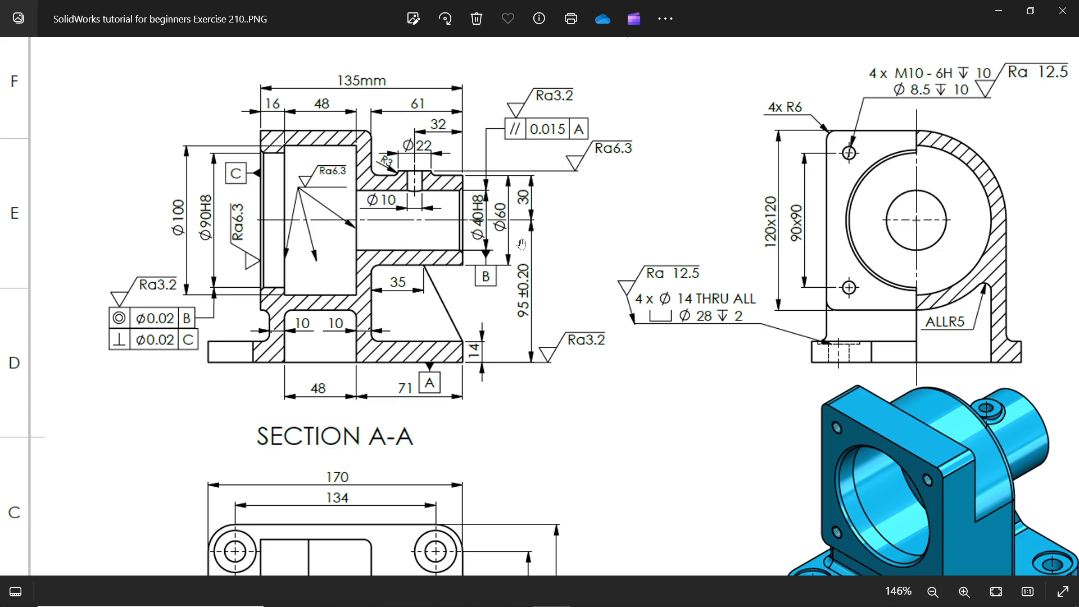
scroll(499, 223, "up", 3)
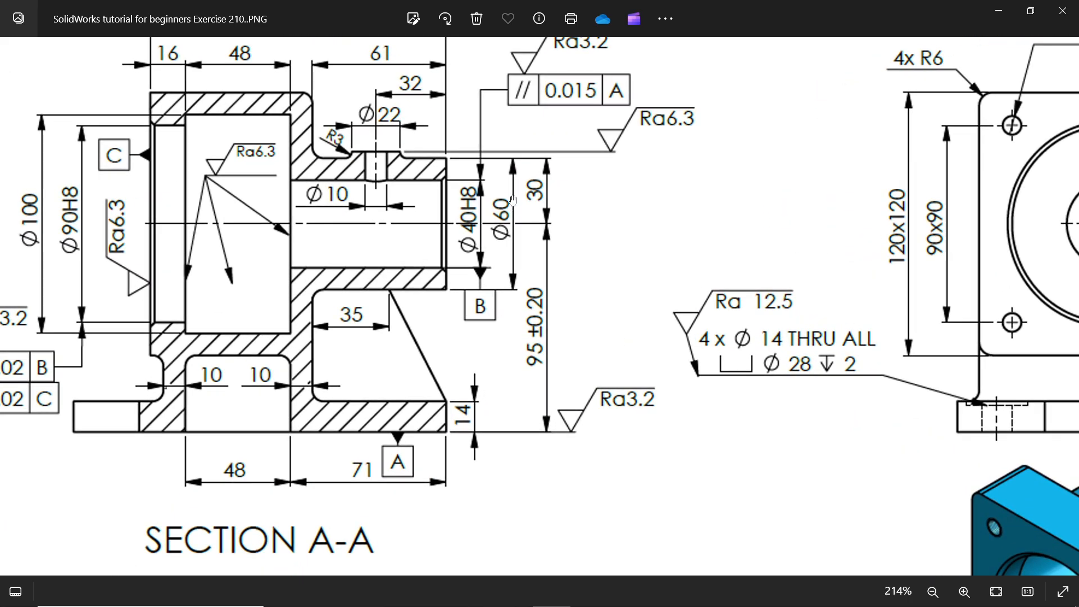
left_click_drag(430, 219, 439, 258)
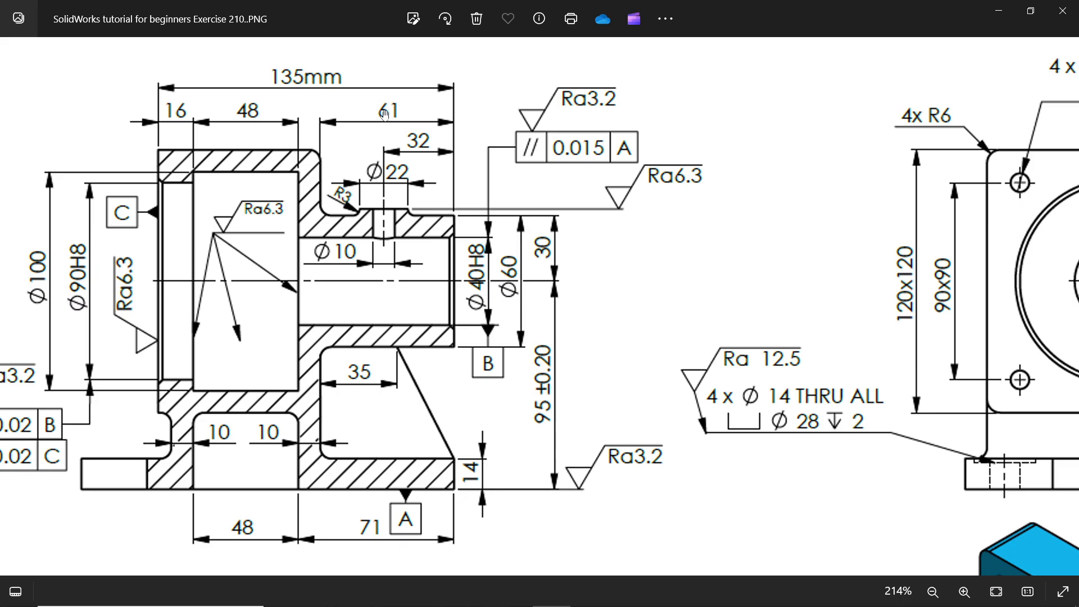
left_click_drag(438, 292, 431, 261)
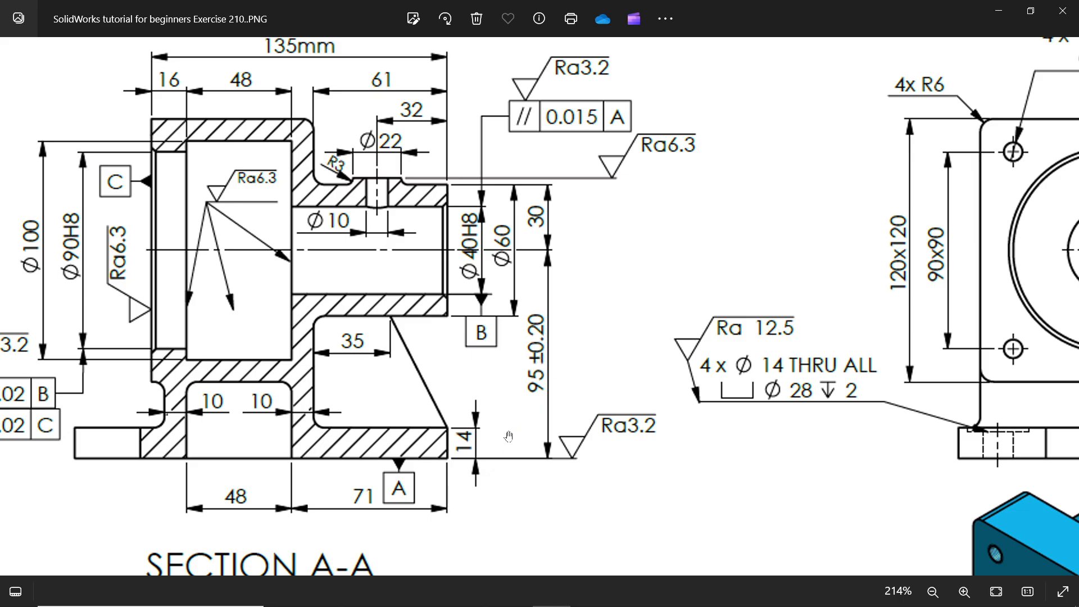
mouse_move(504, 437)
left_mouse_down()
mouse_move(512, 424)
mouse_move(563, 419)
mouse_move(571, 437)
left_mouse_up()
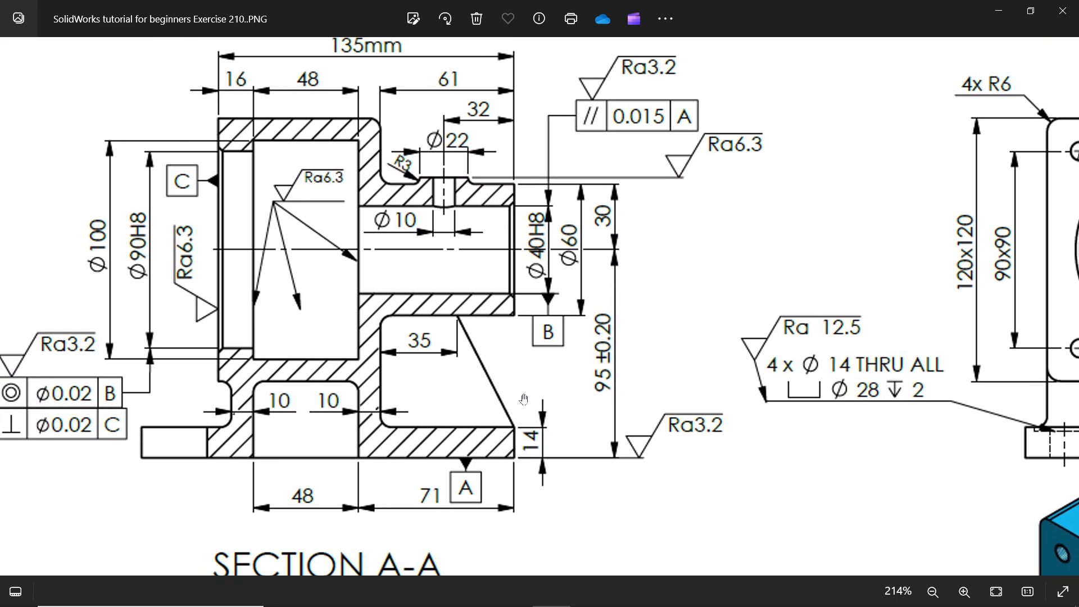
mouse_move(602, 336)
left_mouse_down()
mouse_move(510, 334)
mouse_move(541, 258)
left_mouse_up()
mouse_move(536, 385)
left_mouse_down()
mouse_move(533, 187)
mouse_move(542, 214)
mouse_move(527, 289)
left_mouse_up()
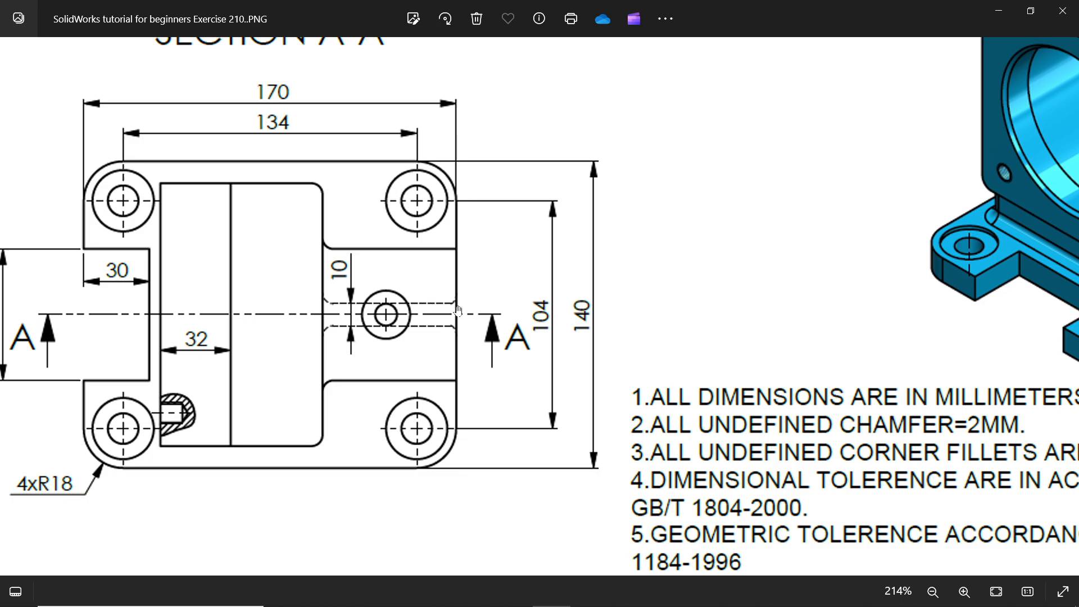
left_click_drag(485, 217, 498, 483)
left_click_drag(497, 312, 509, 492)
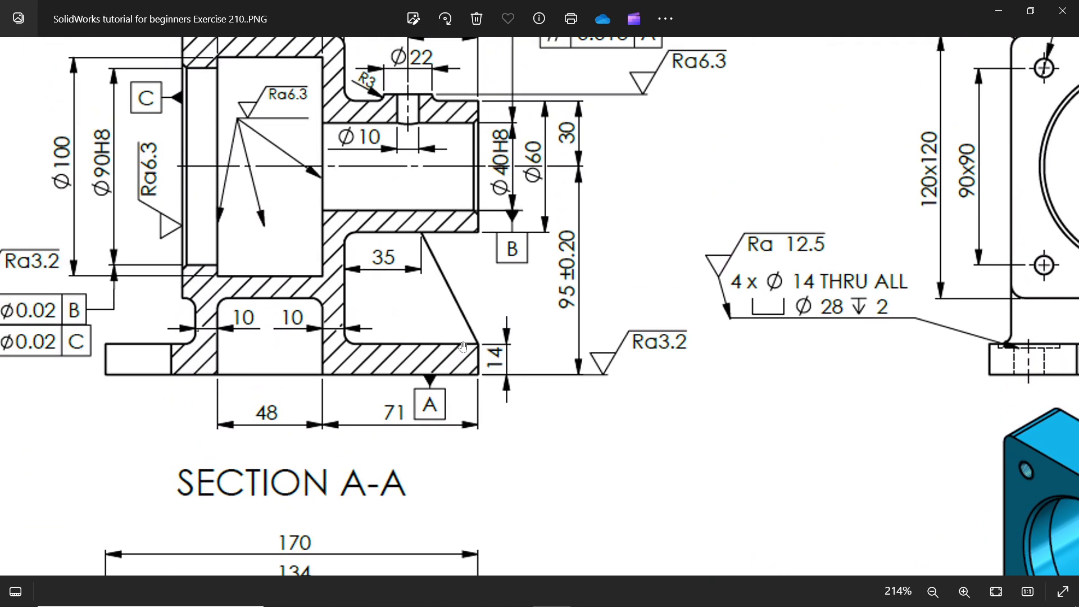
left_click_drag(503, 261, 512, 350)
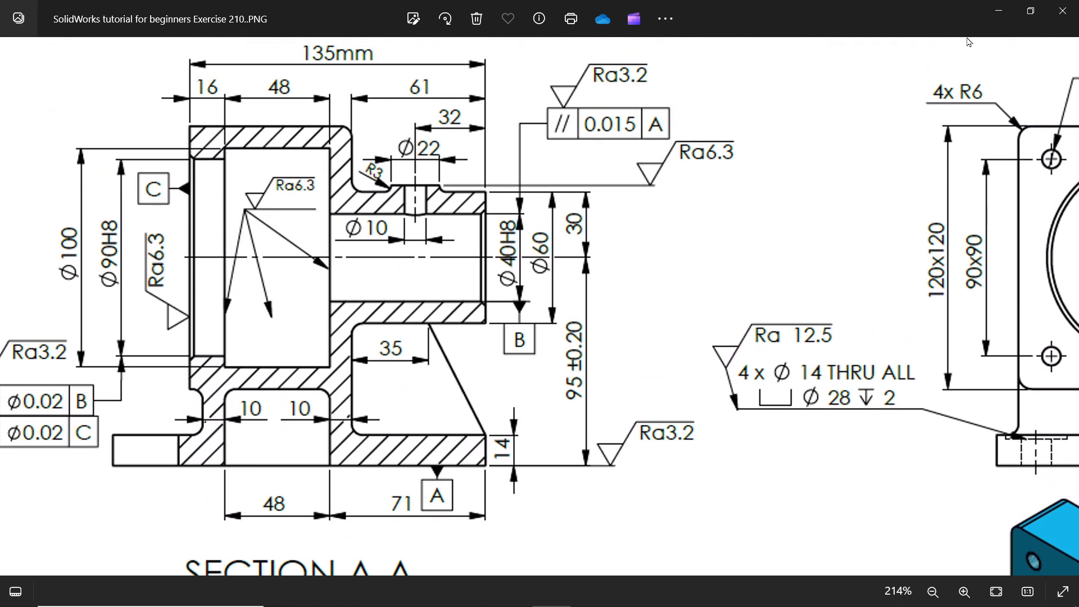
left_click(999, 12)
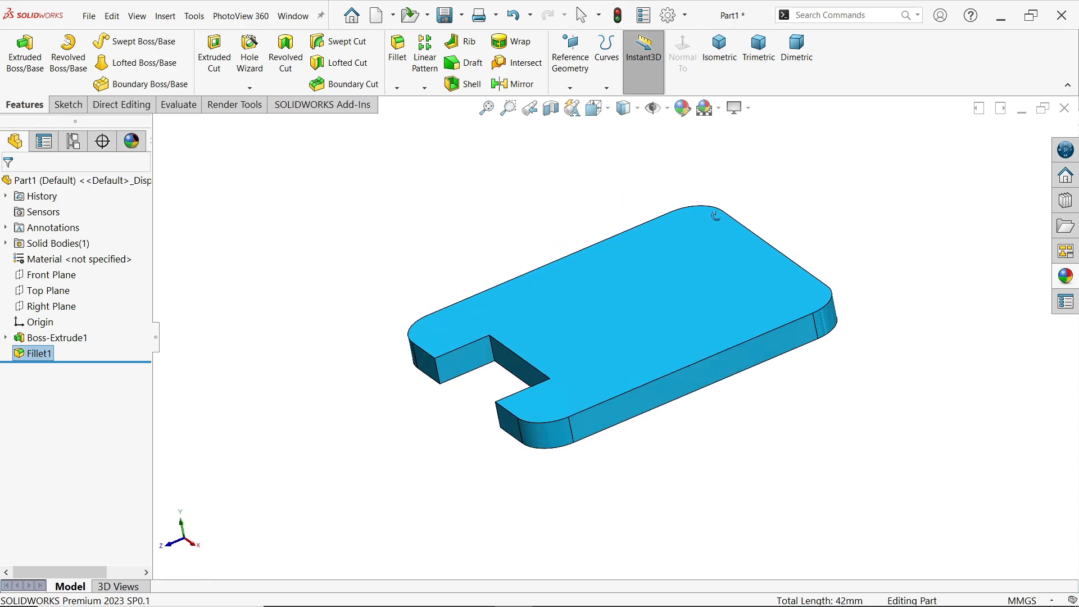
- Start a sketch on the base plate's end face opposite the notch and draw a 60 mm diameter circle above the plate
middle_click_drag(715, 216, 625, 236)
left_click(712, 282)
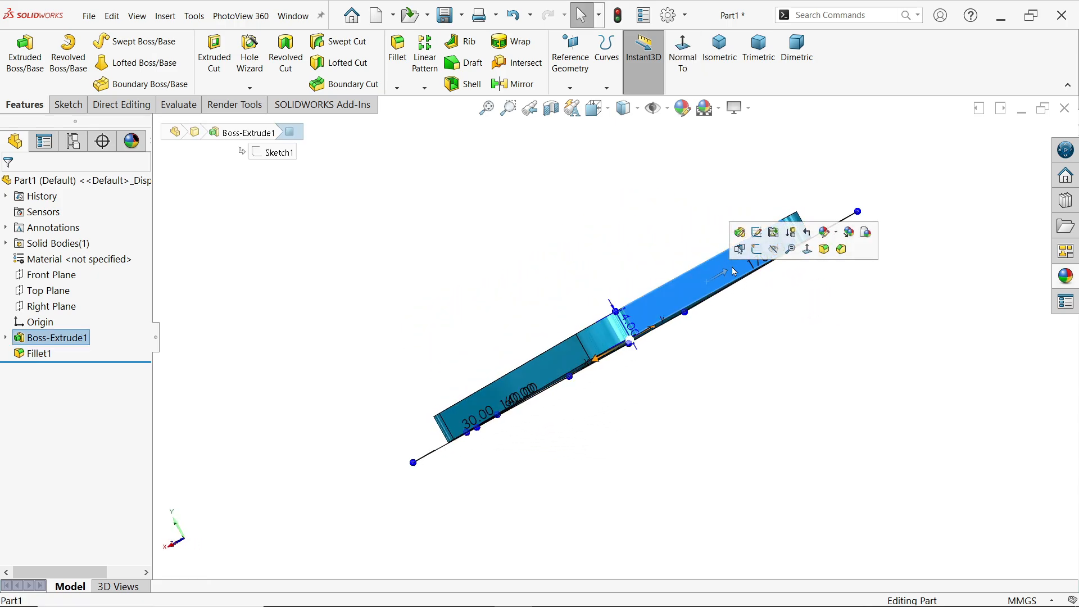
left_click(757, 251)
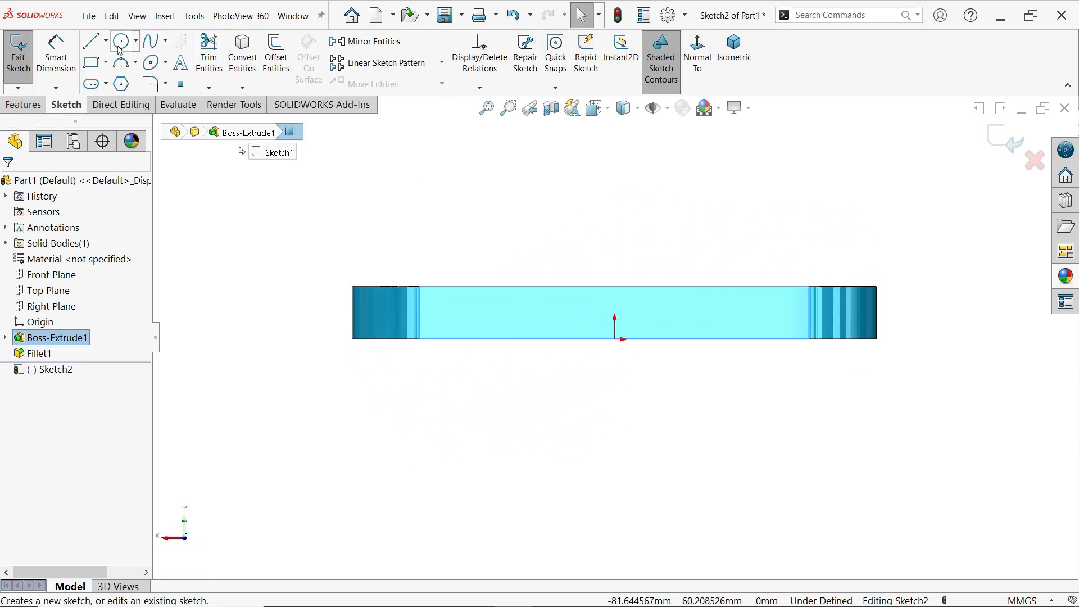
left_click(123, 41)
scroll(635, 240, "up", 3)
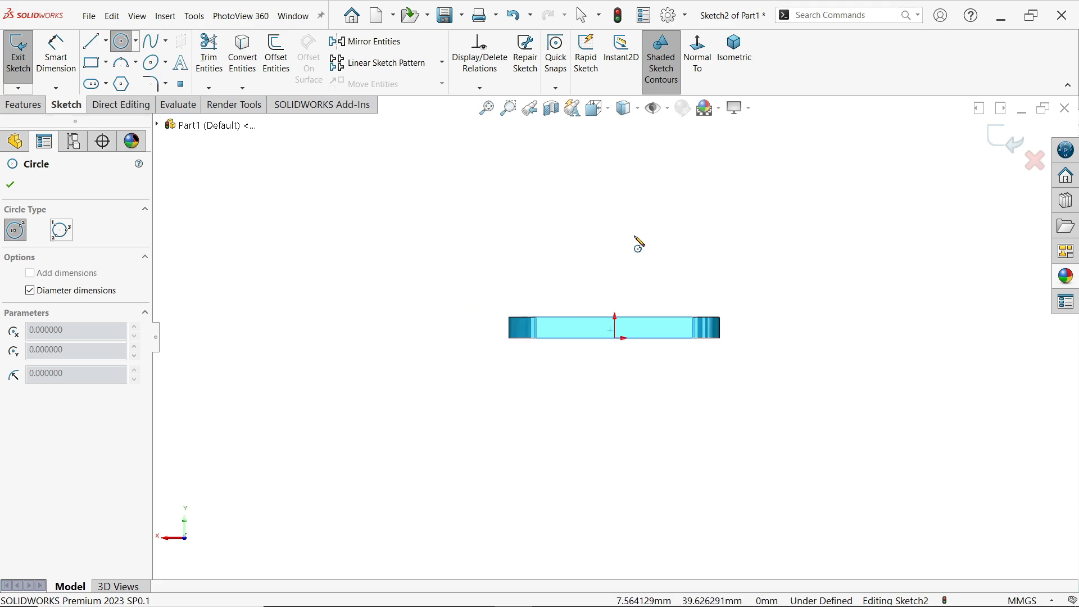
left_click(604, 214)
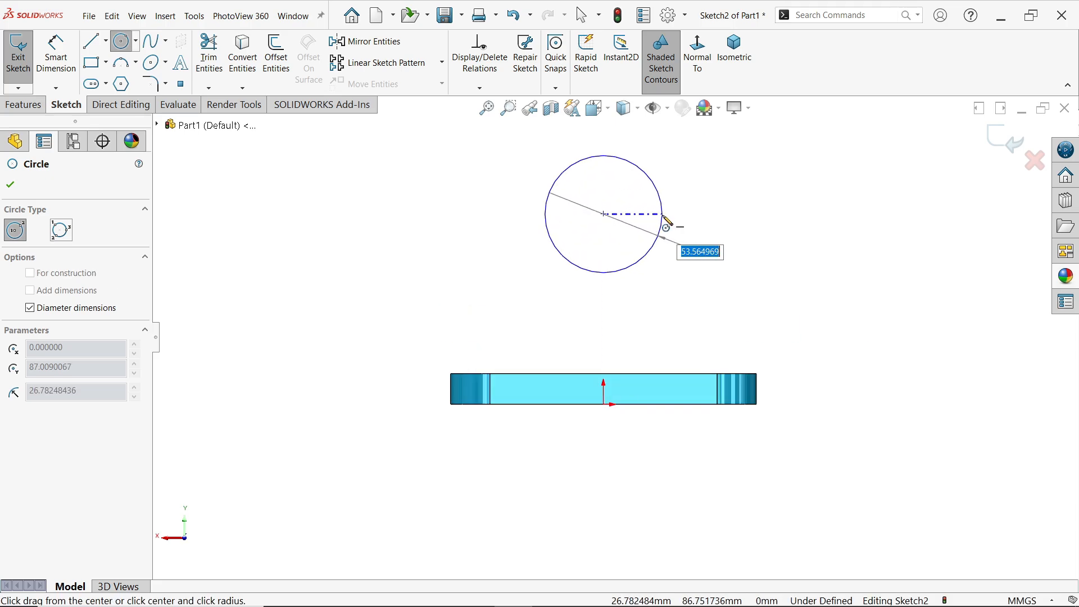
type("60")
key("Return")
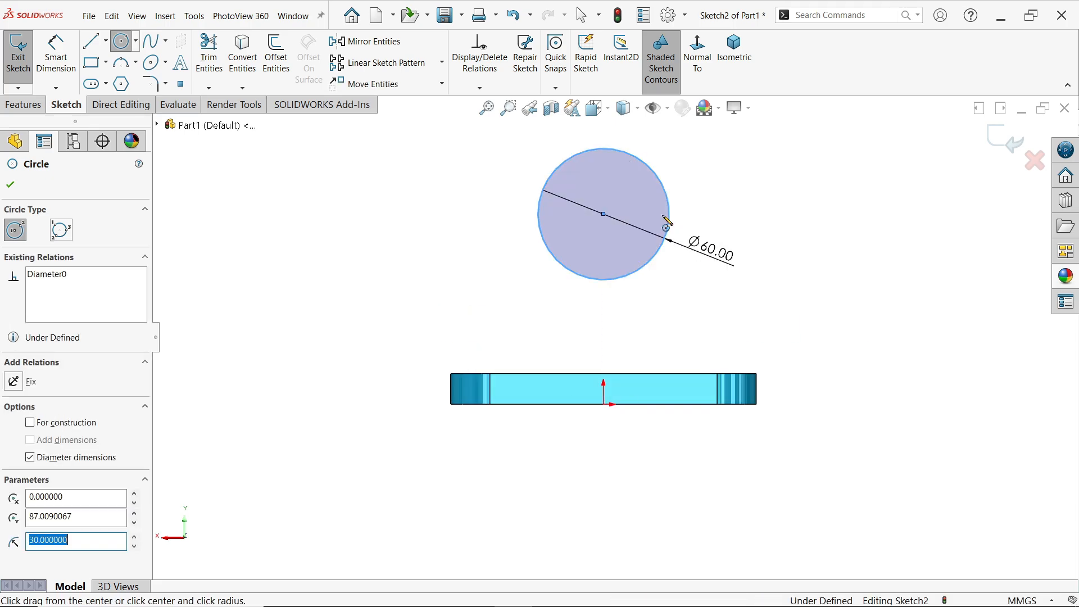
key("Escape")
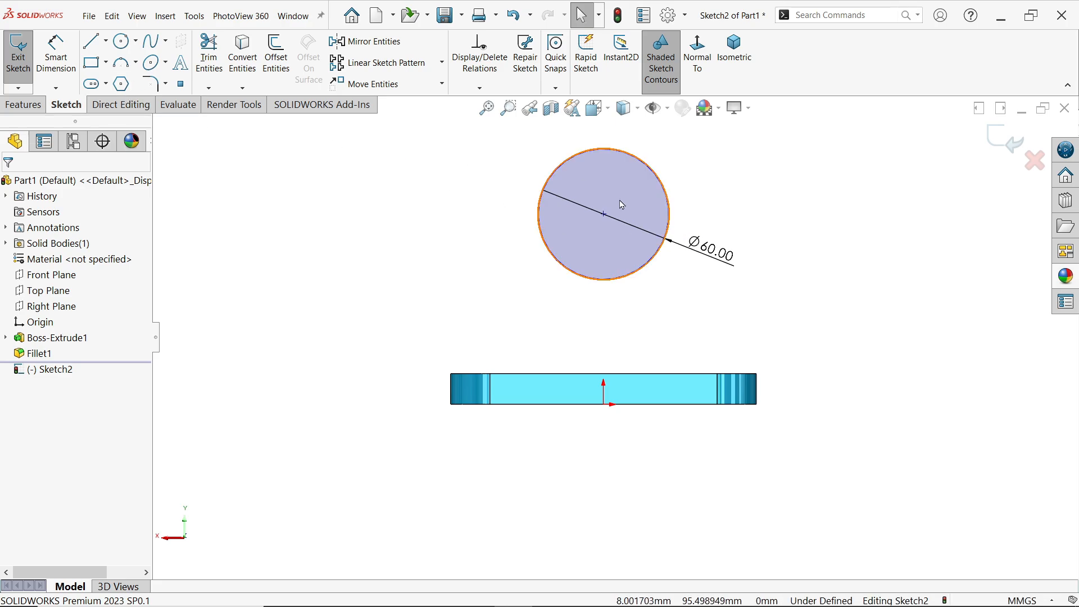
- Add a vertical relation between the circle's centre and the origin
left_click(603, 214)
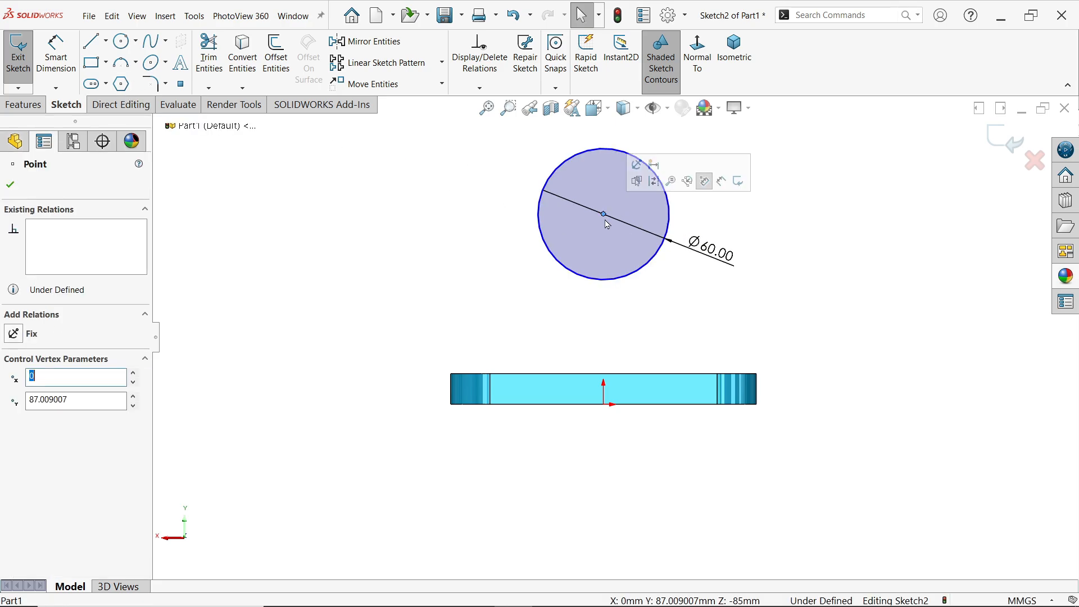
left_click(604, 404, "ctrl")
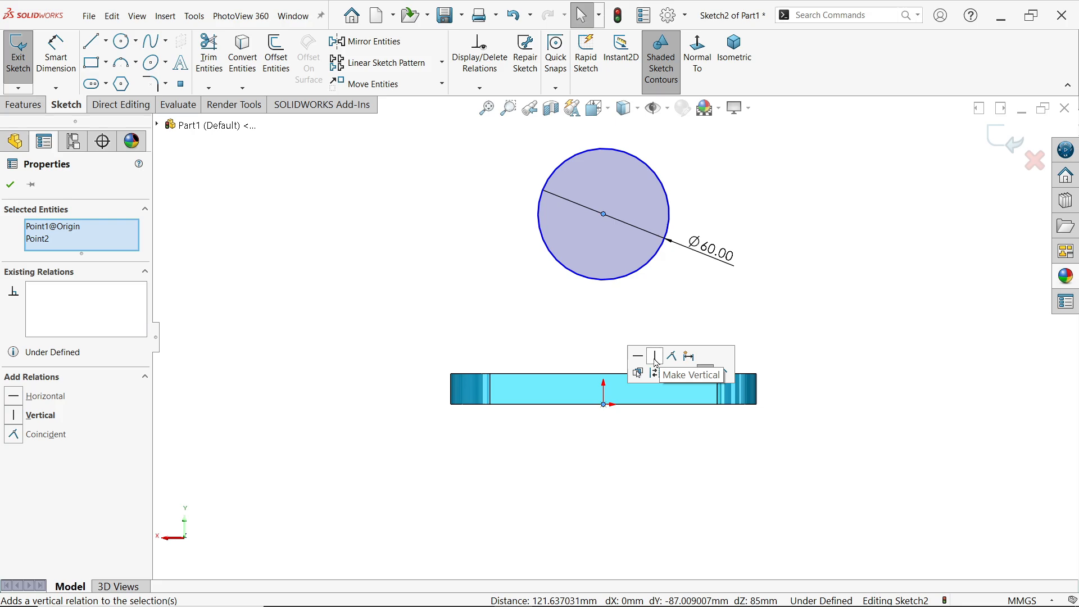
left_click(656, 364)
- Dimension the circle's centre 95 mm above the origin
left_click(56, 56)
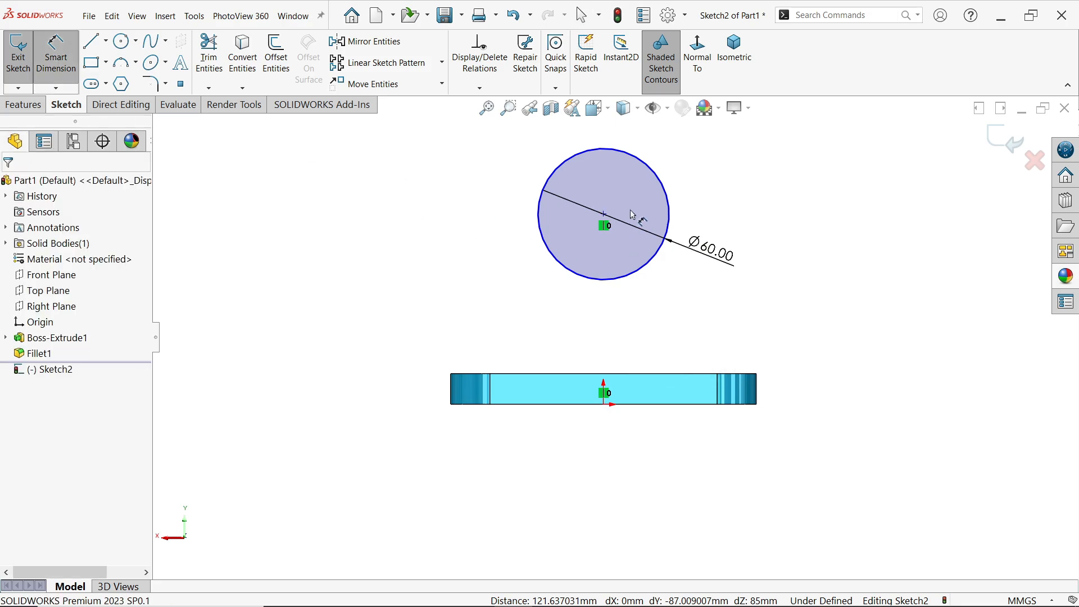
left_click(604, 214)
left_click(604, 404)
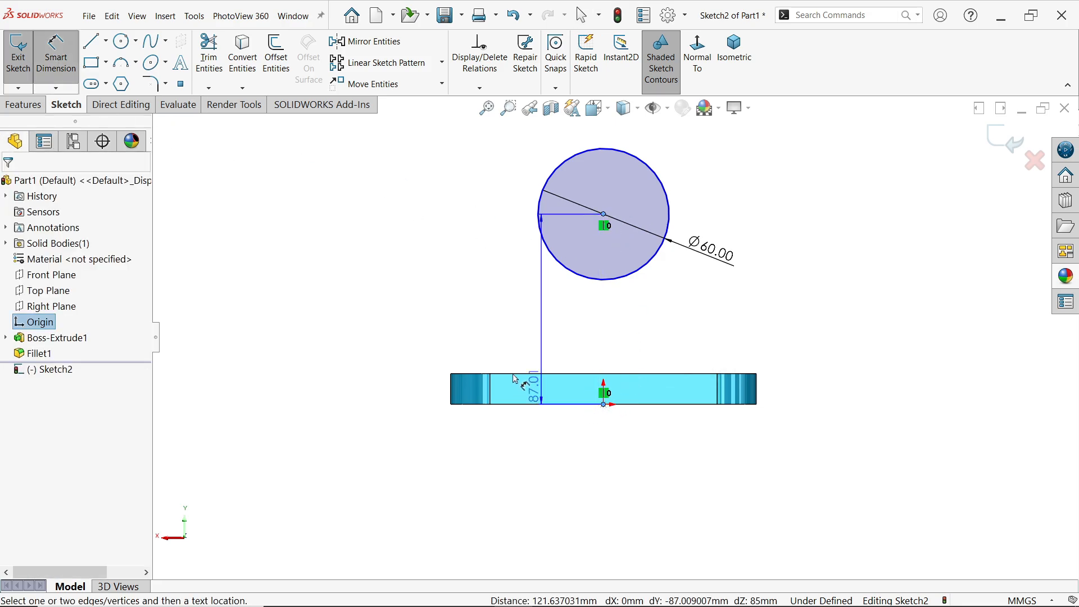
left_click(393, 318)
type("9")
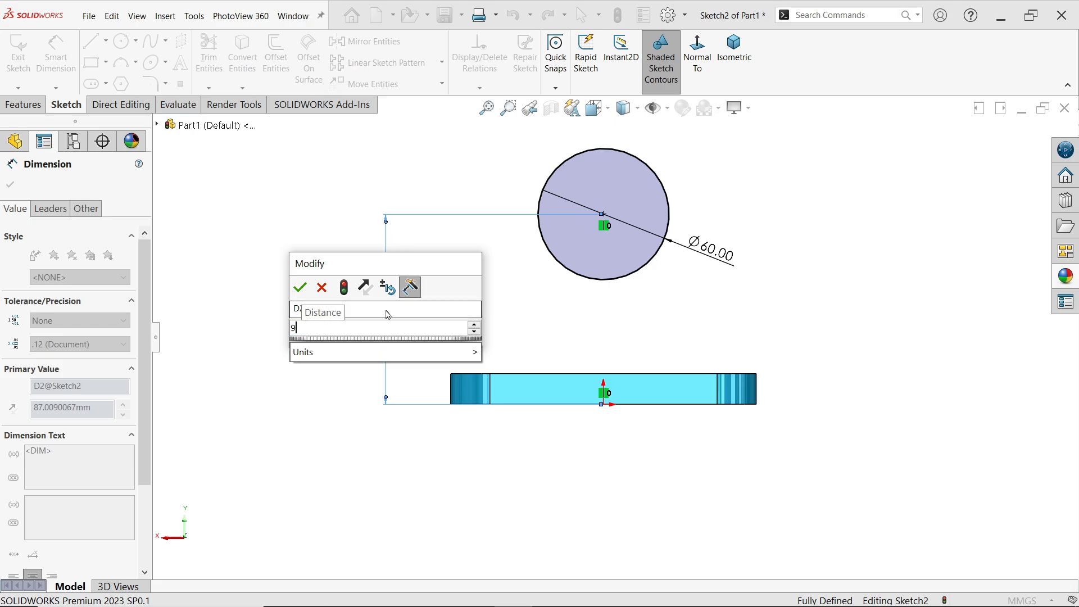
type("5")
key("Return")
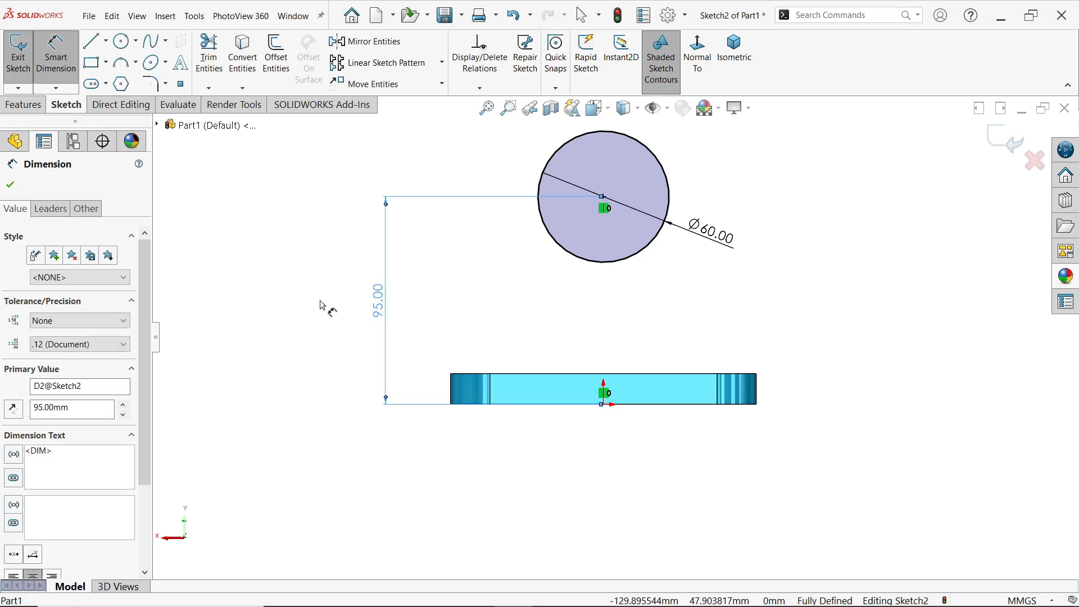
- Give the 95 mm height dimension a symmetric tolerance of 0.2 mm, with unit precision None and tolerance precision .12
left_click(73, 321)
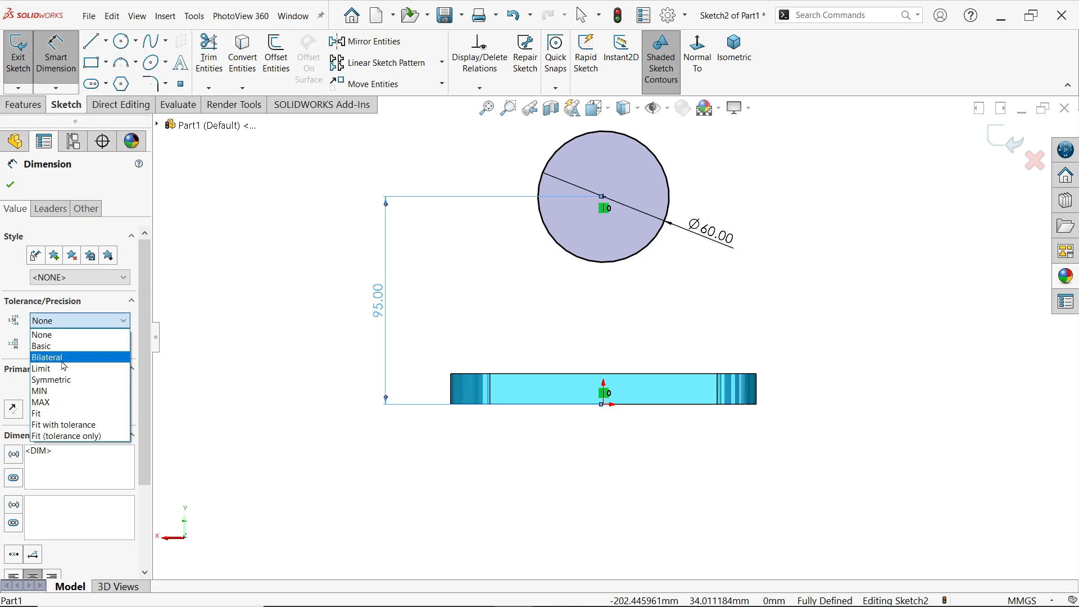
left_click(56, 379)
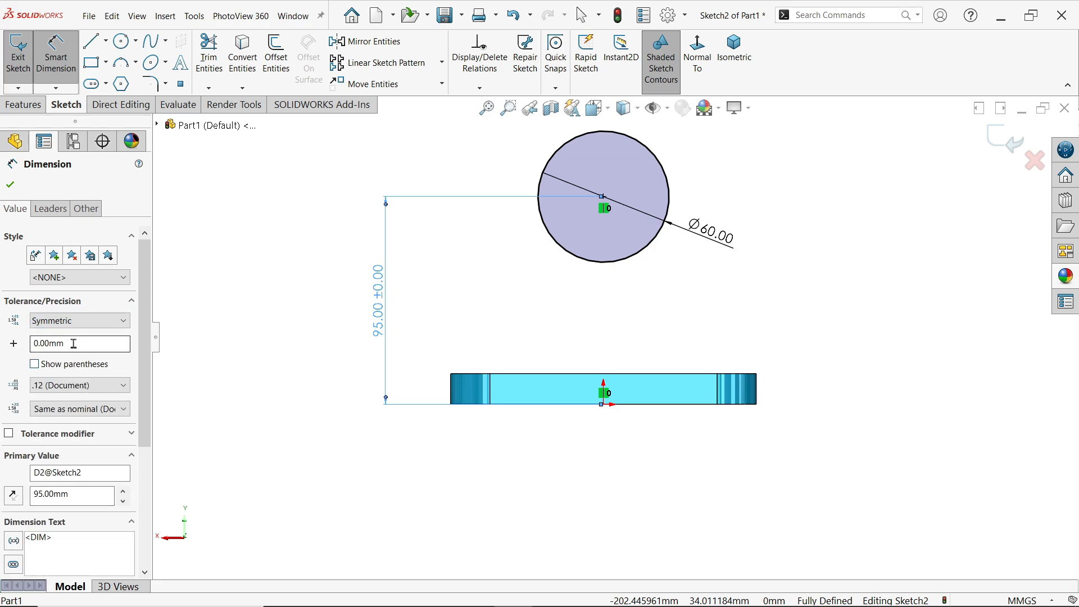
left_click_drag(74, 344, 34, 343)
type("0.2")
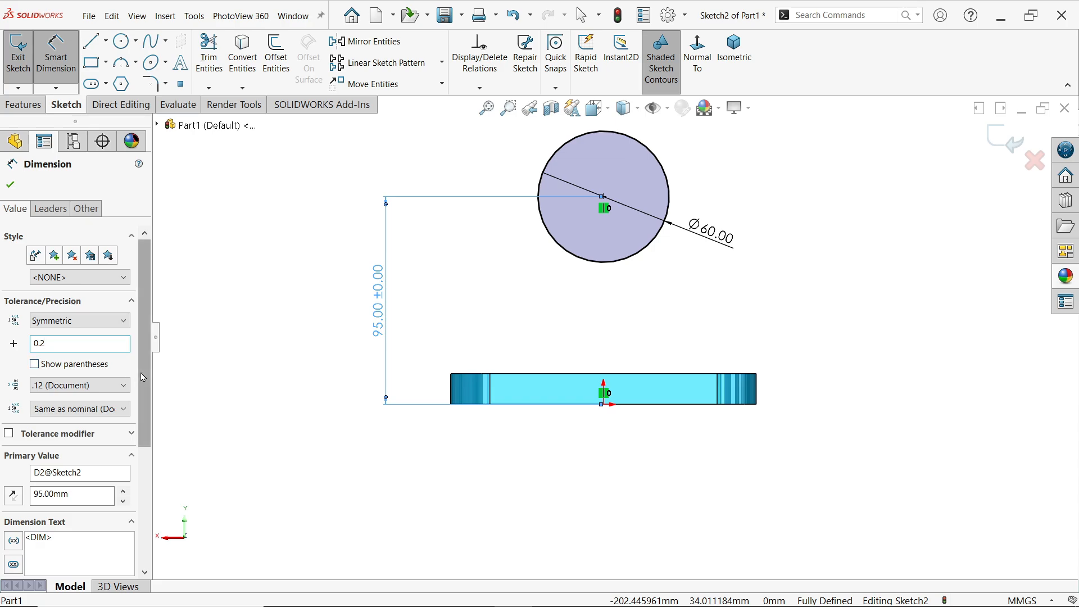
left_click(68, 386)
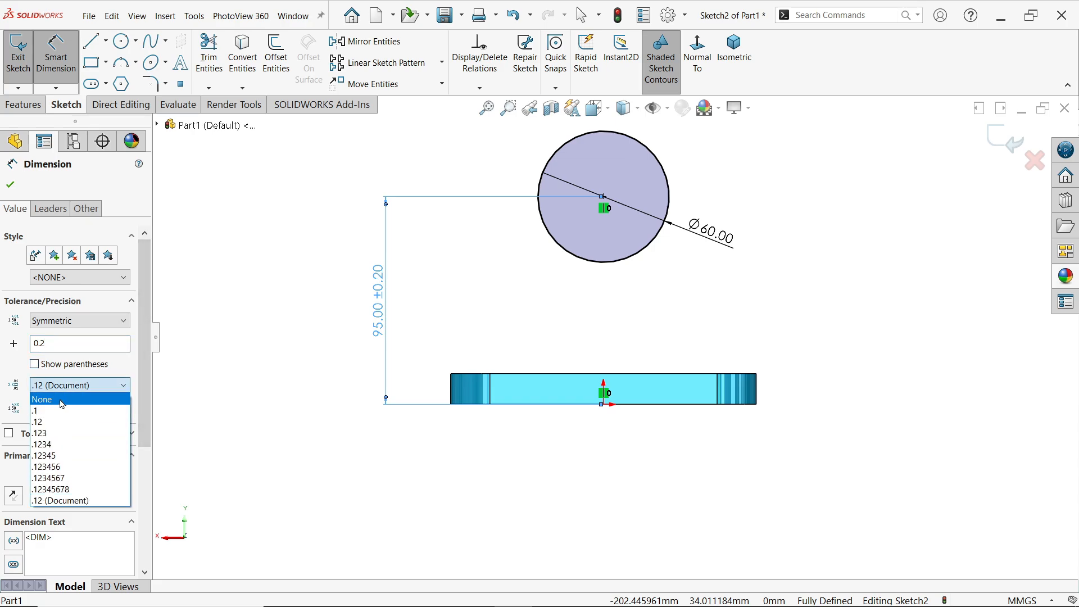
left_click(51, 400)
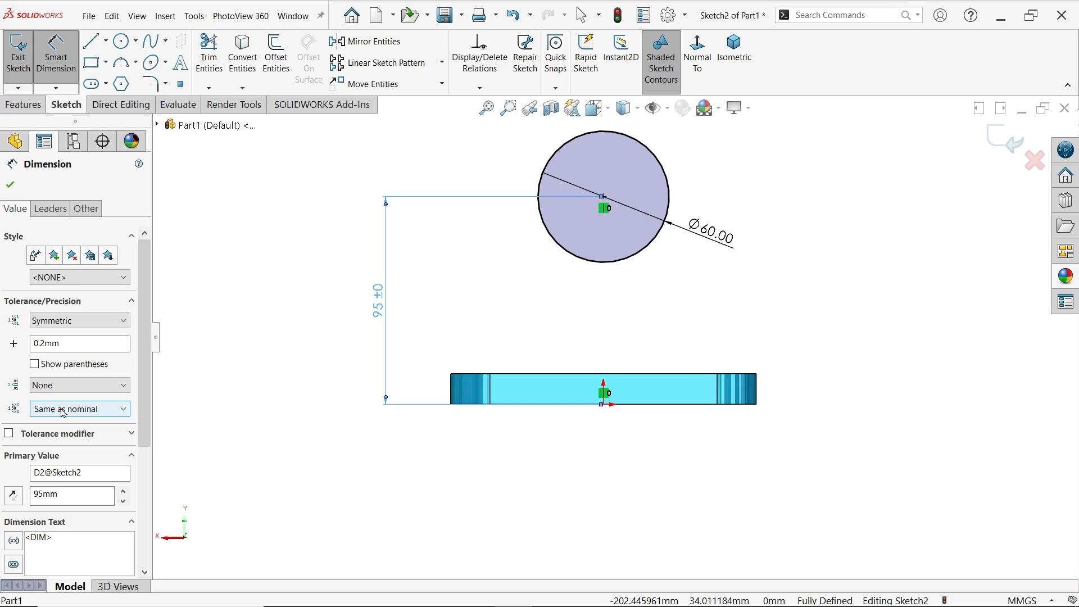
left_click(52, 409)
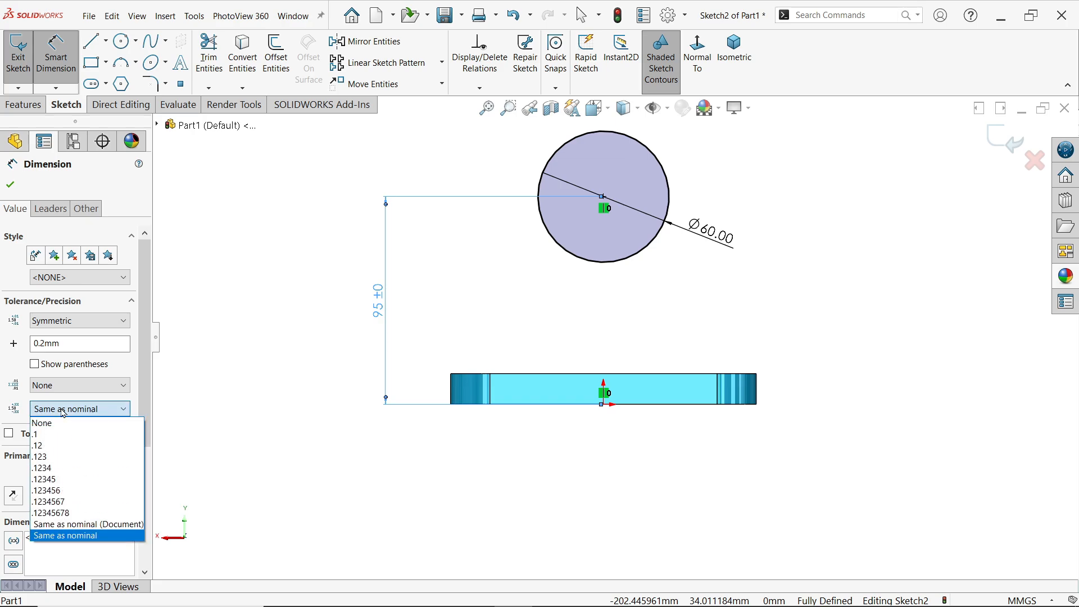
left_click(52, 445)
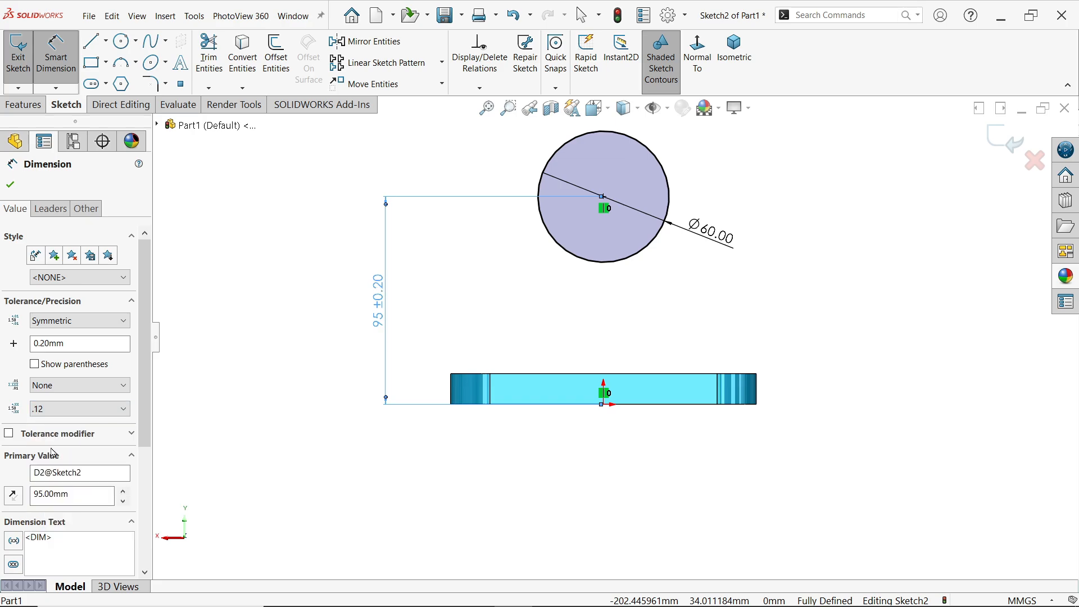
left_click(10, 184)
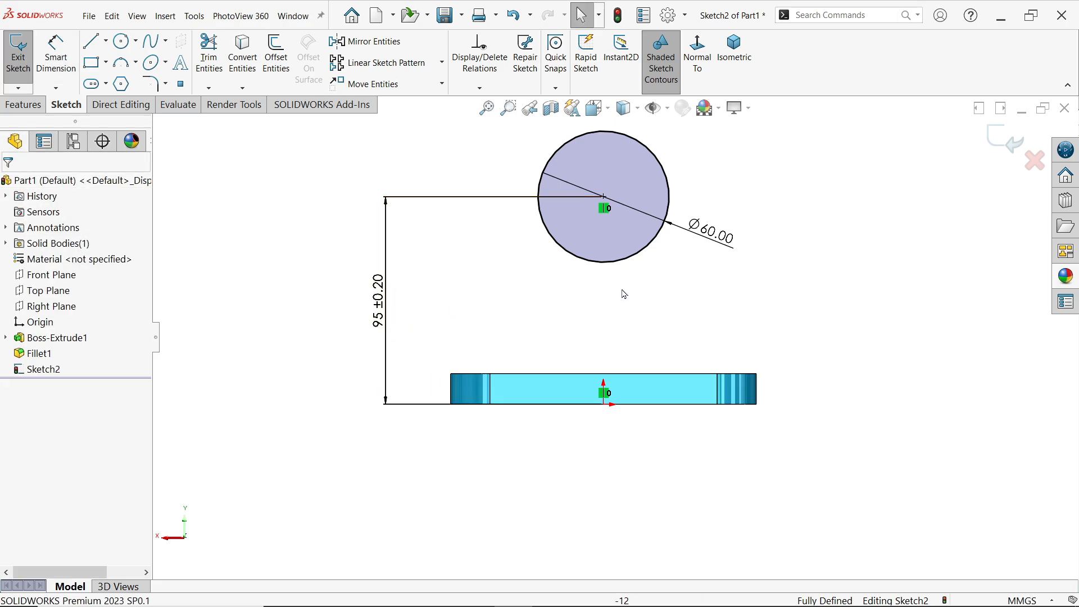
- Extrude the circle as a Blind boss 61 mm deep from the sketch plane, with the direction reversed to run over the base plate
left_click(24, 104)
left_click(25, 56)
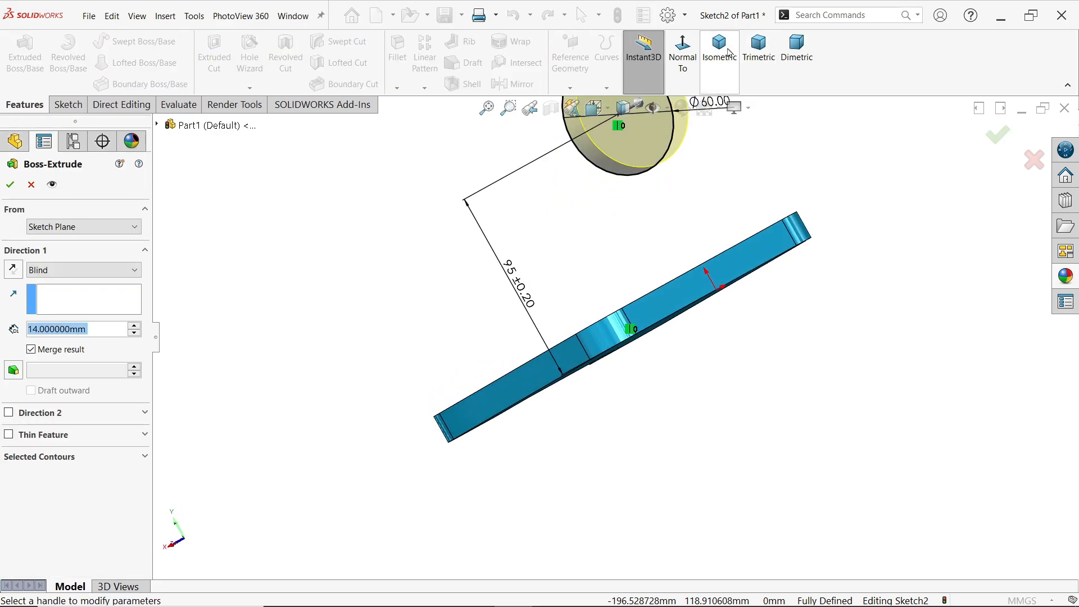
left_click(62, 226)
left_click(56, 239)
left_click(54, 271)
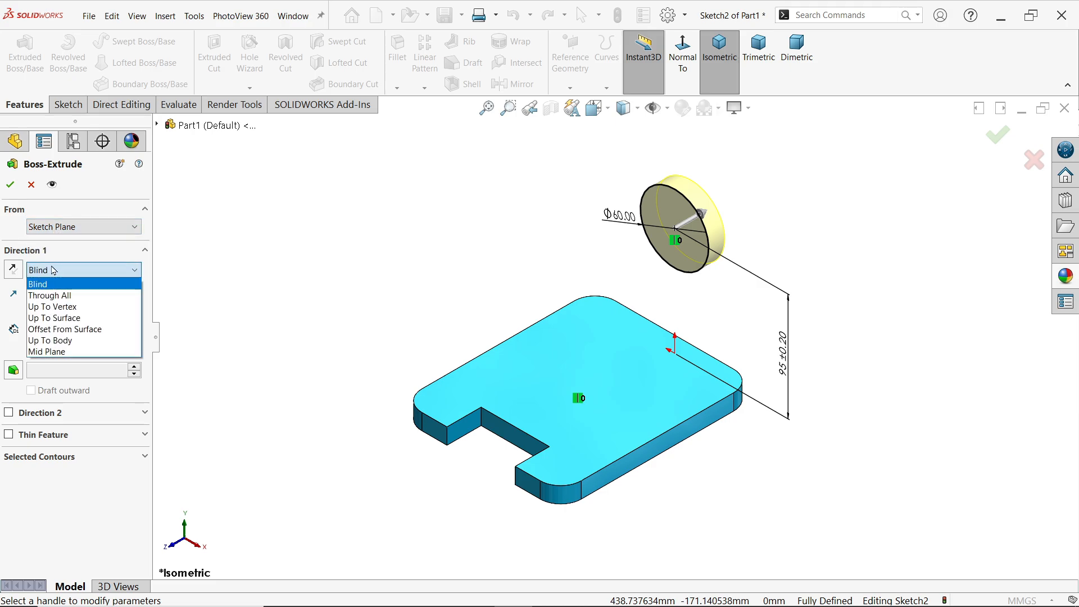
left_click(53, 270)
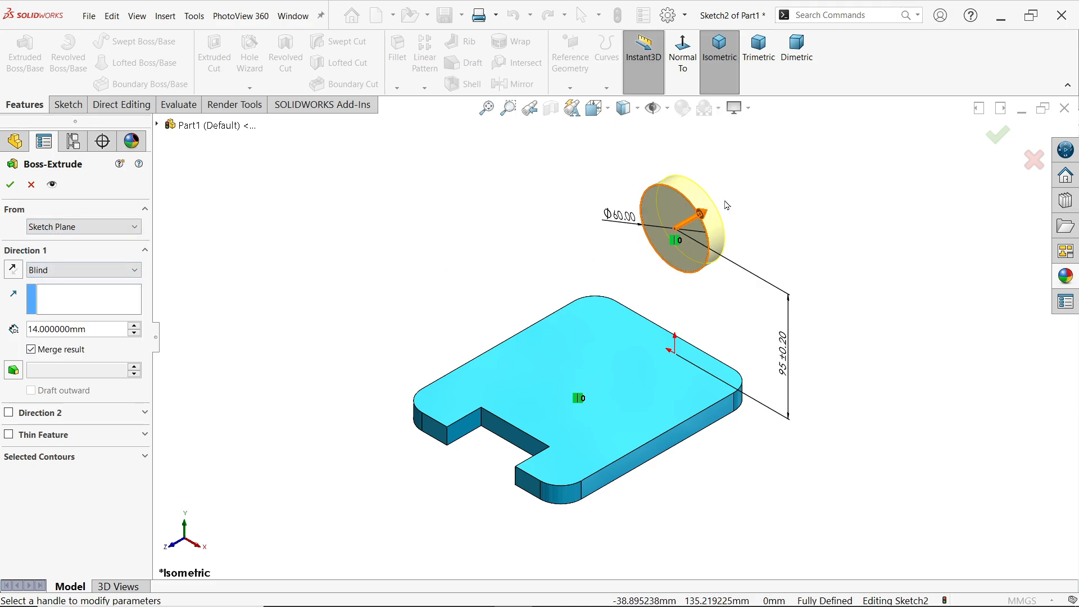
left_click(13, 270)
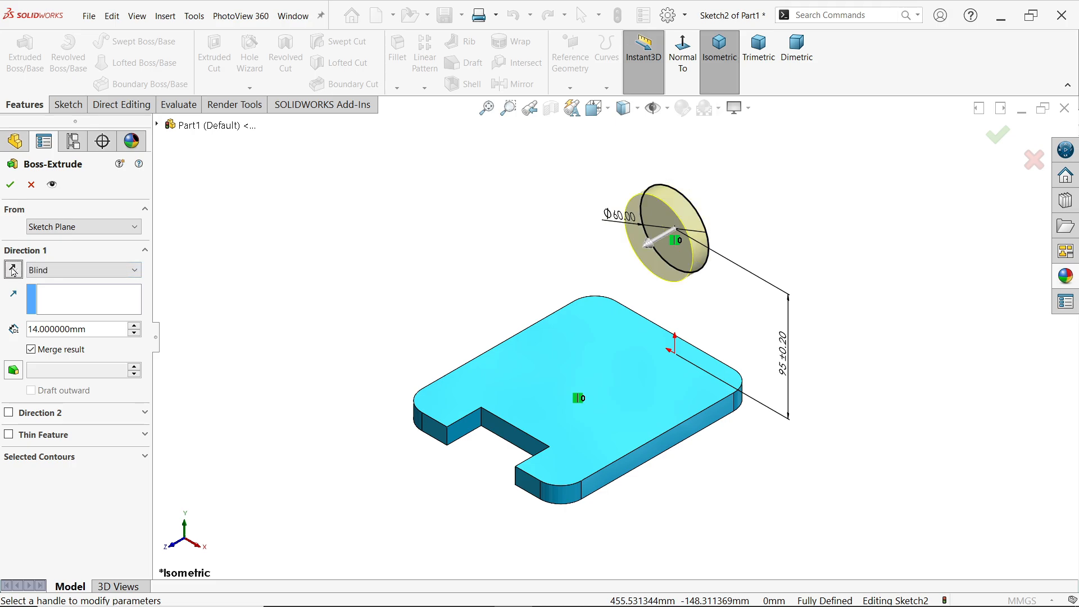
left_click_drag(650, 243, 582, 282)
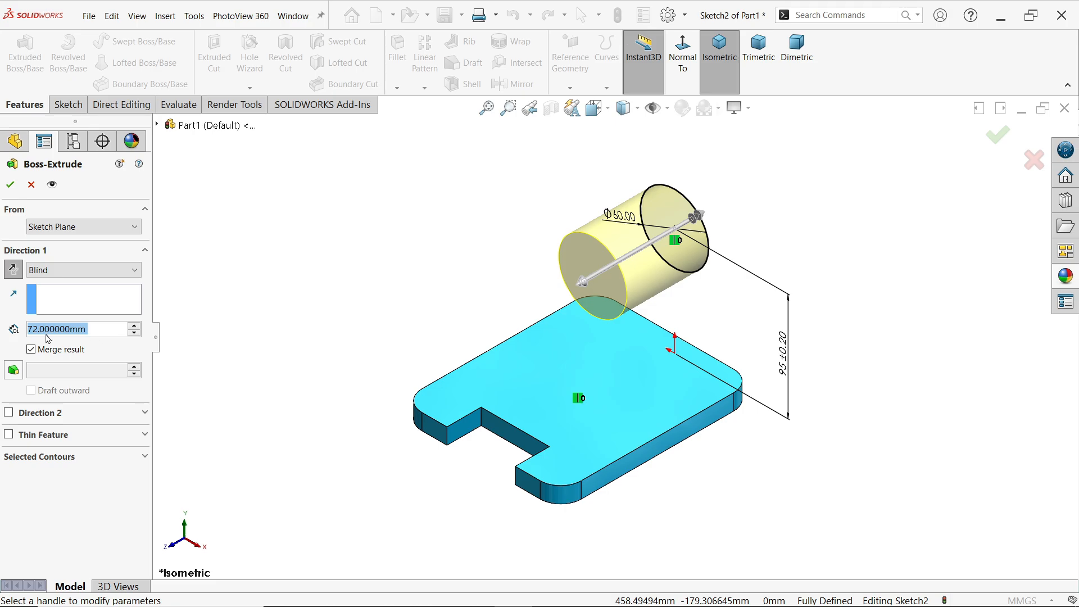
type("61")
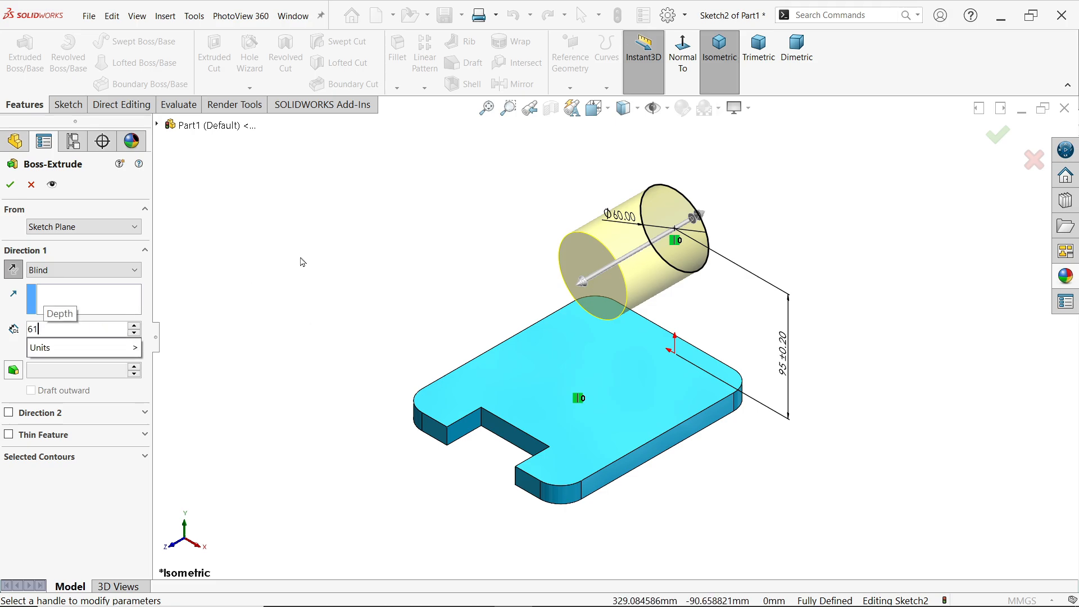
key("Return")
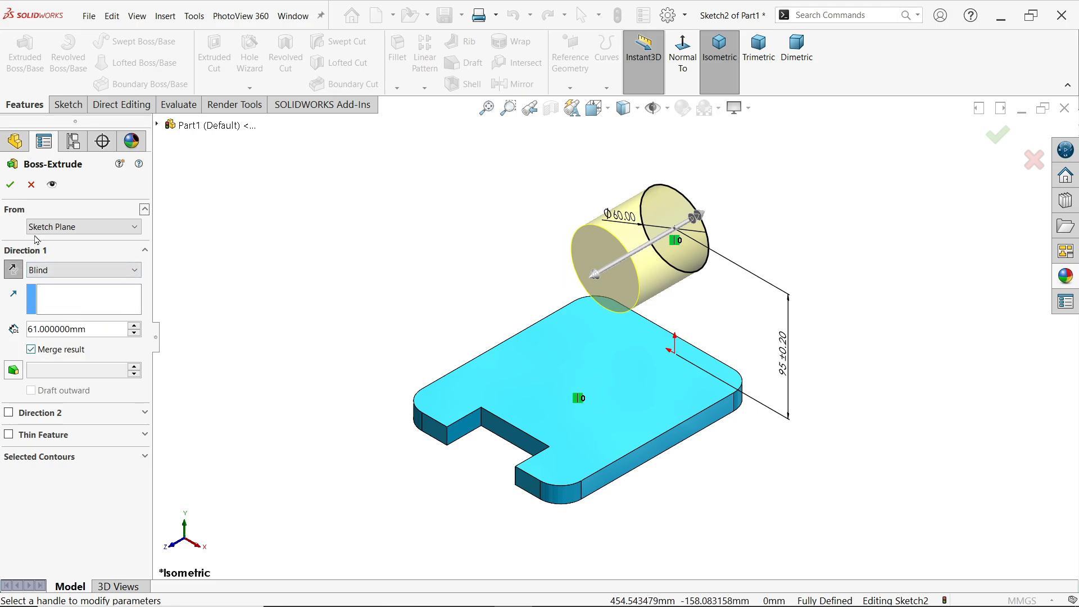
left_click(10, 185)
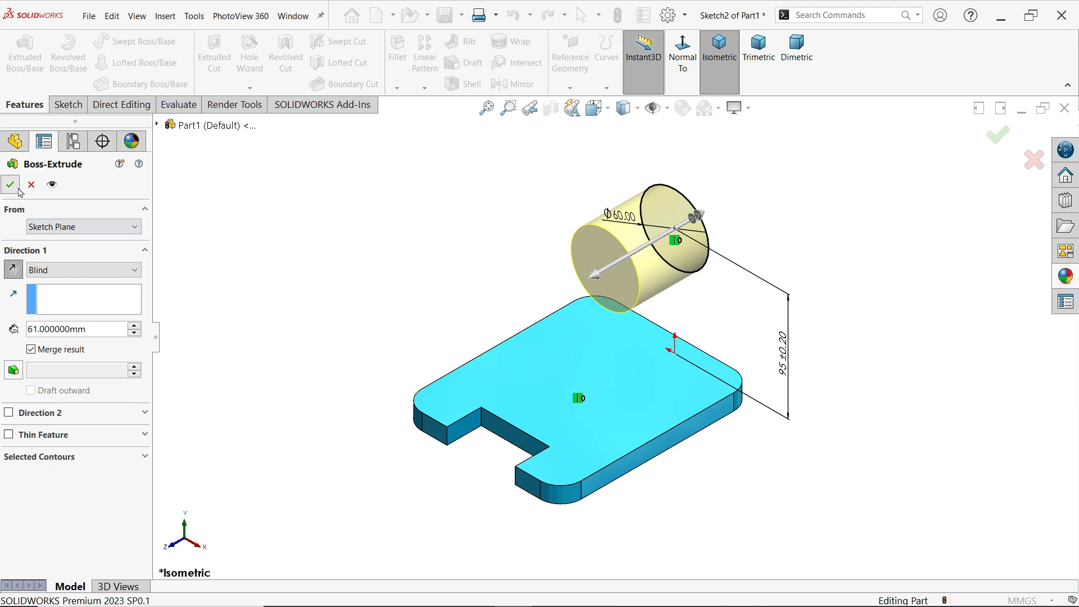
- Examine the base plate and the cylinder as separate solid bodies in the model and in the Solid Bodies folder
left_click(532, 363)
left_click(608, 259)
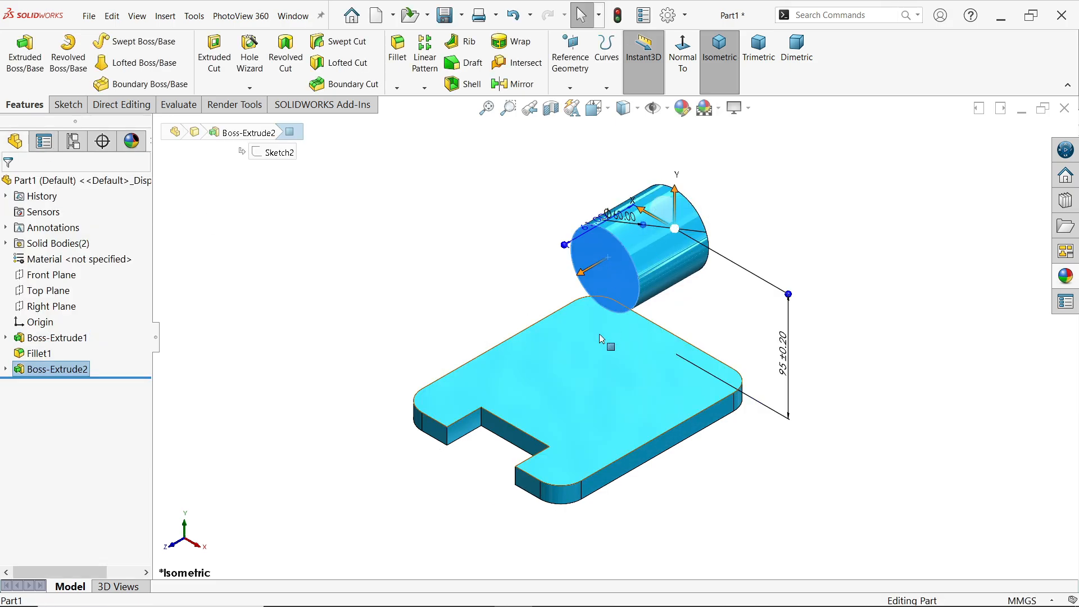
left_click(600, 342)
left_click(598, 285)
left_click(583, 354)
left_click(245, 297)
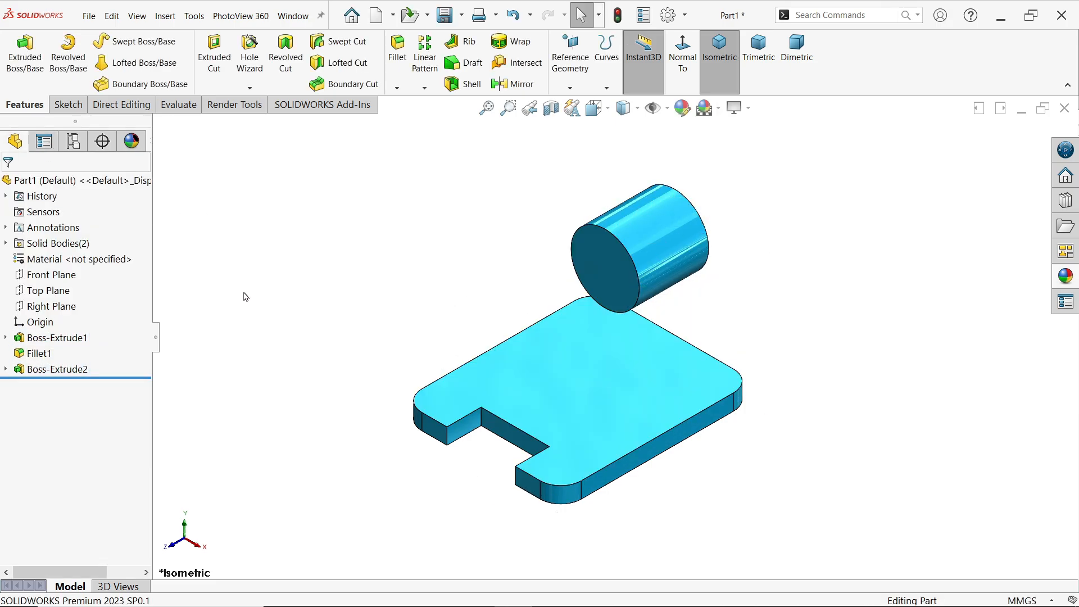
left_click(5, 243)
left_click(51, 258)
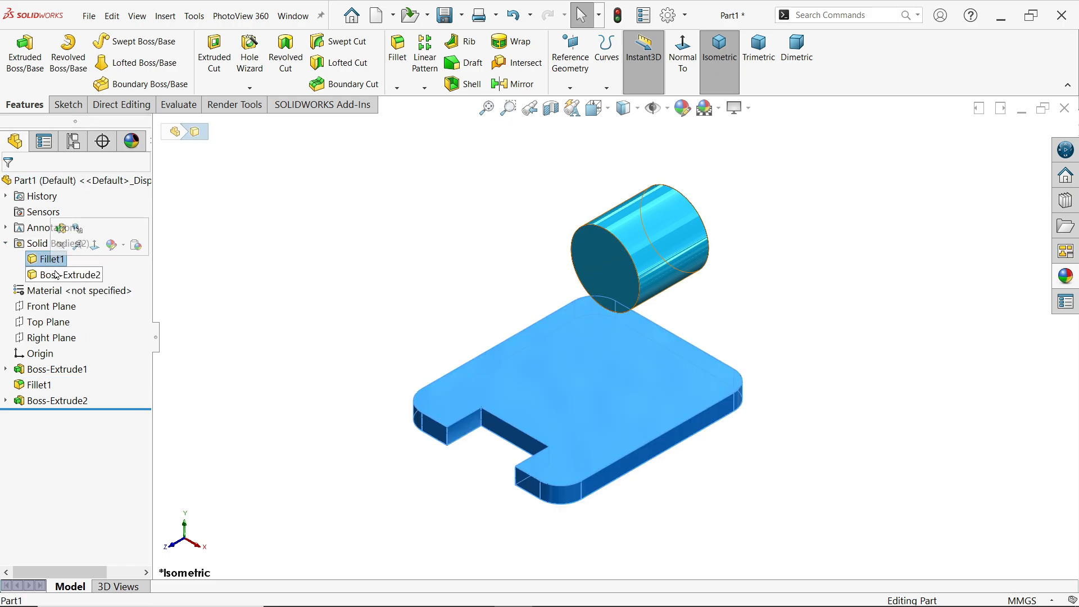
left_click(56, 274)
left_click(5, 242)
left_click(228, 242)
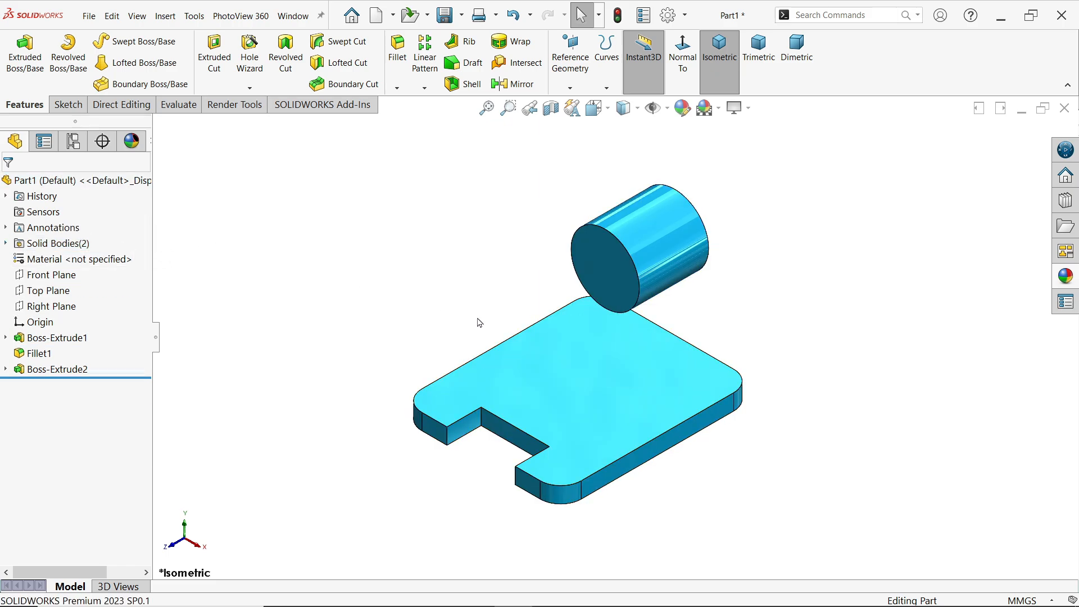
- Switch to the Exercise 210 drawing image and examine the Section A-A and plan-view dimensions of the large housing body
left_click(549, 594)
left_click_drag(455, 371, 511, 388)
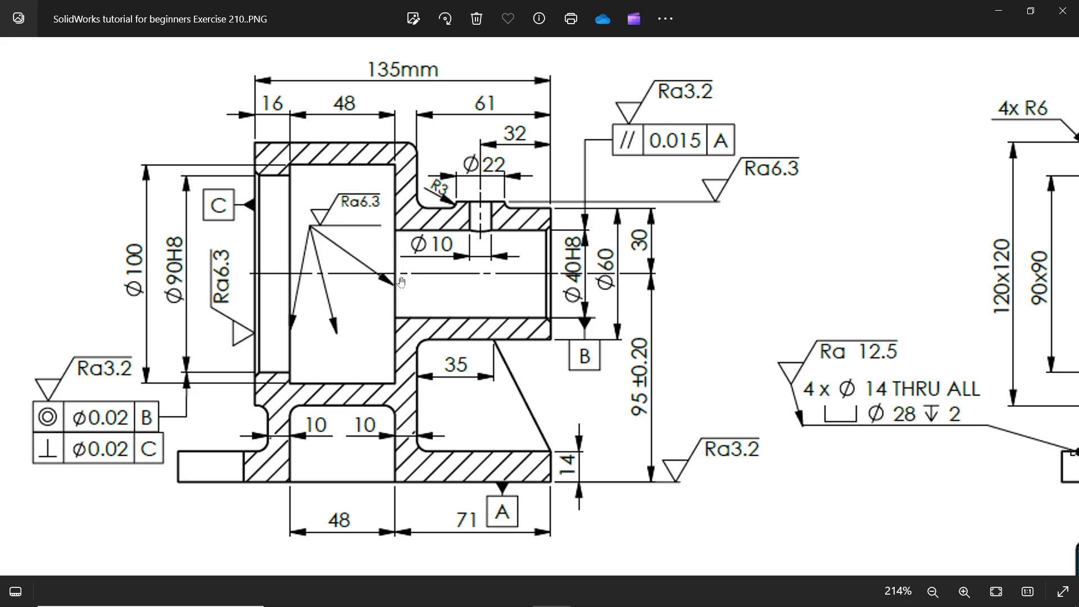
scroll(404, 318, "down", 6)
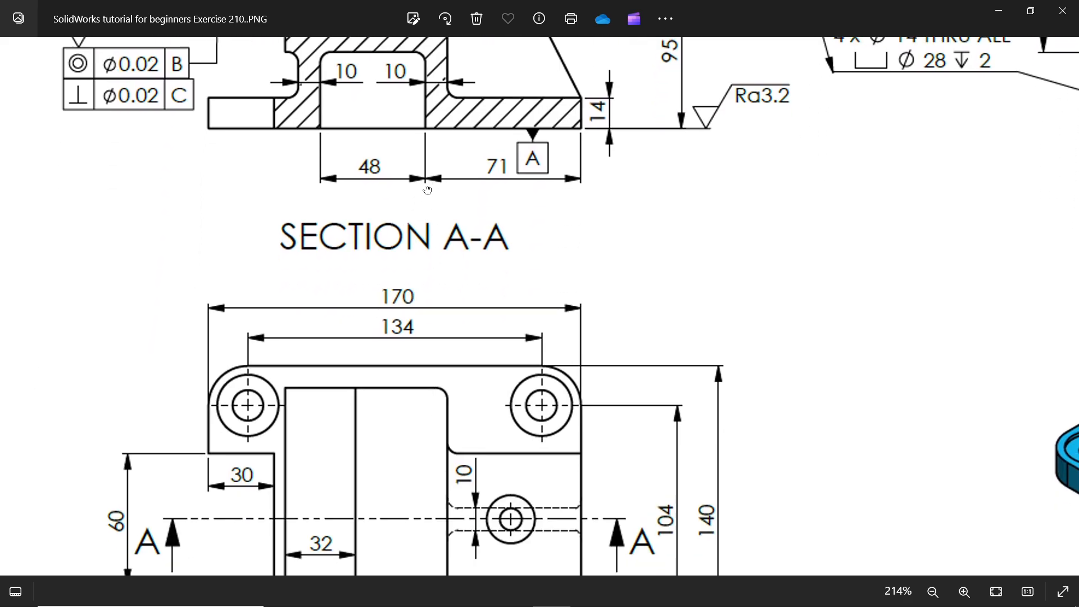
scroll(418, 353, "down", 2)
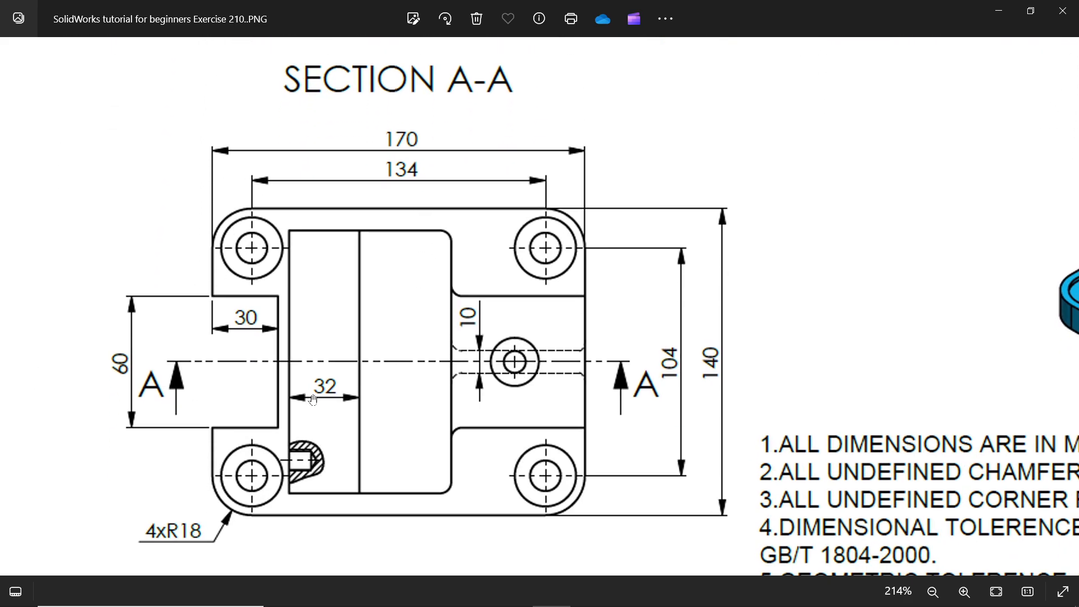
- Examine the Section A-A, front and plan views of the drawing for the large housing body's profile, depths and overall dimensions
scroll(396, 179, "up", 8)
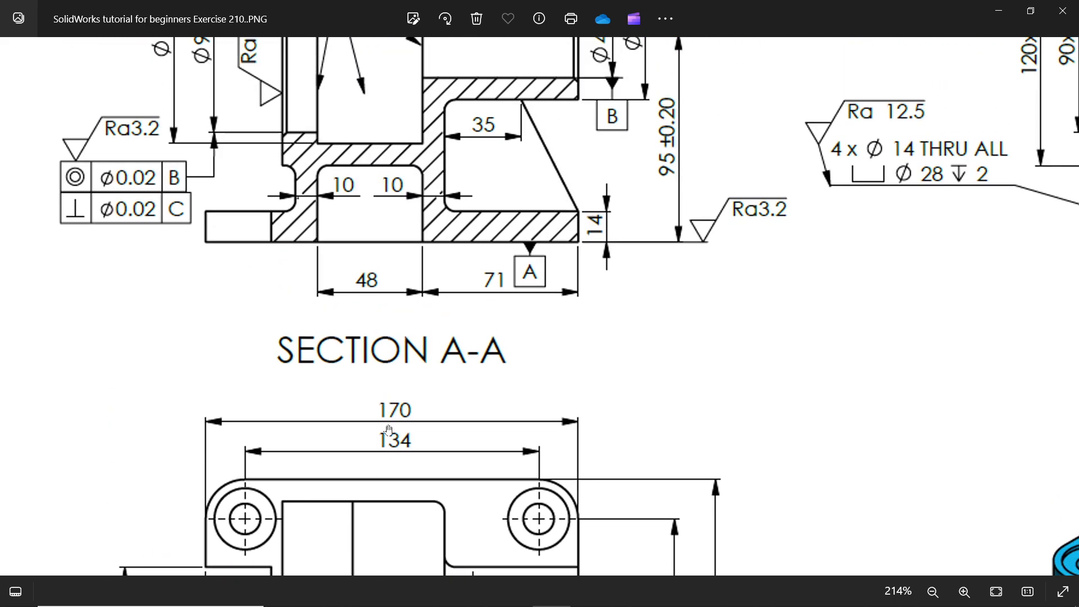
scroll(393, 380, "up", 1)
left_click_drag(388, 336, 376, 299)
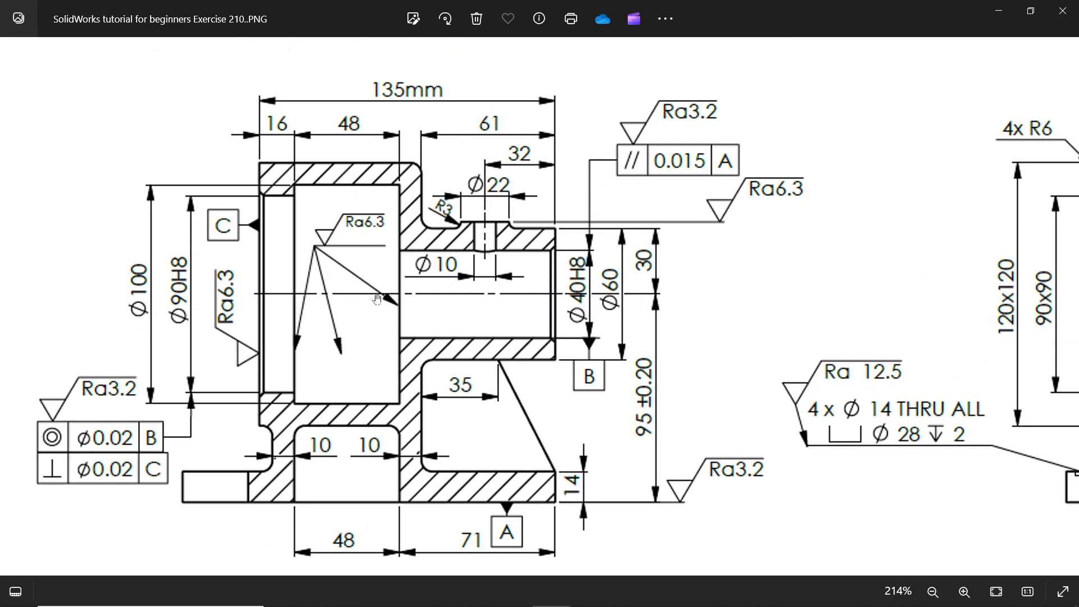
left_click_drag(555, 258, 280, 247)
left_click_drag(613, 257, 504, 249)
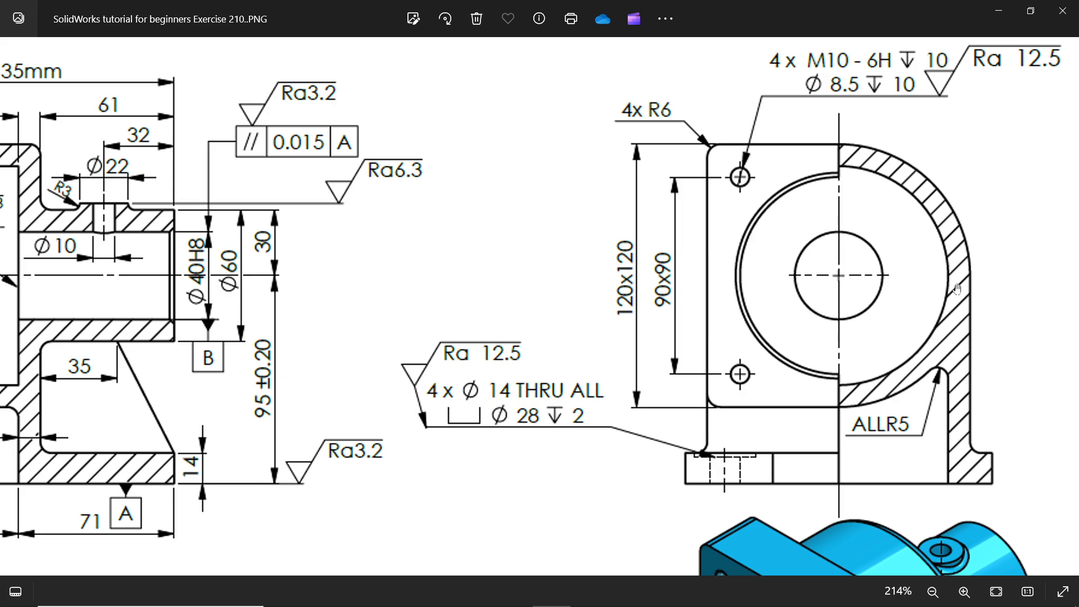
left_click_drag(472, 219, 973, 197)
mouse_move(662, 444)
left_mouse_down()
mouse_move(644, 175)
mouse_move(652, 177)
left_mouse_up()
left_click_drag(616, 333, 595, 126)
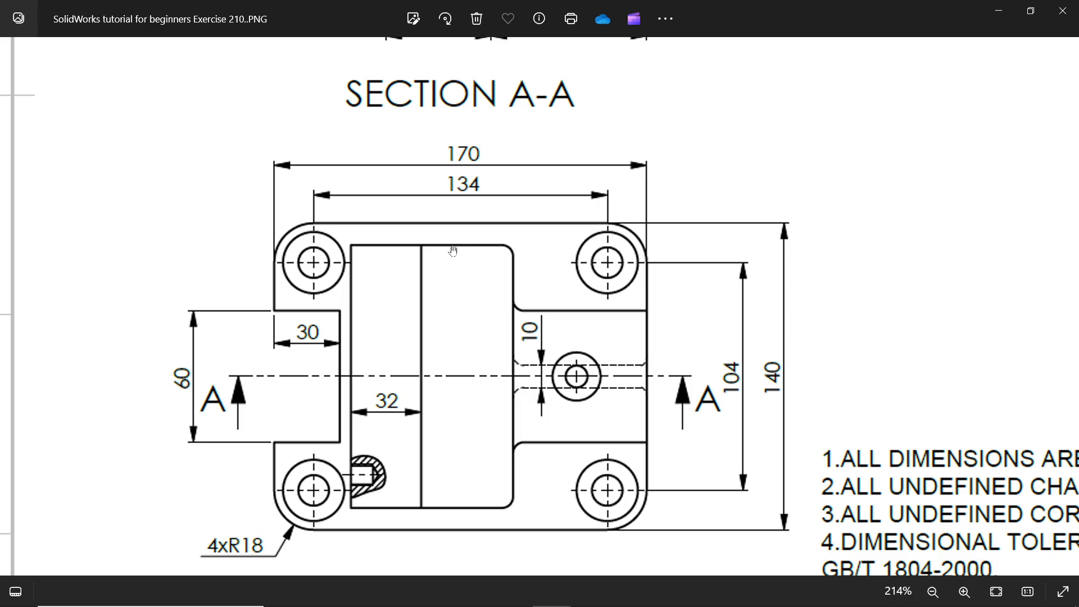
scroll(444, 365, "up", 10)
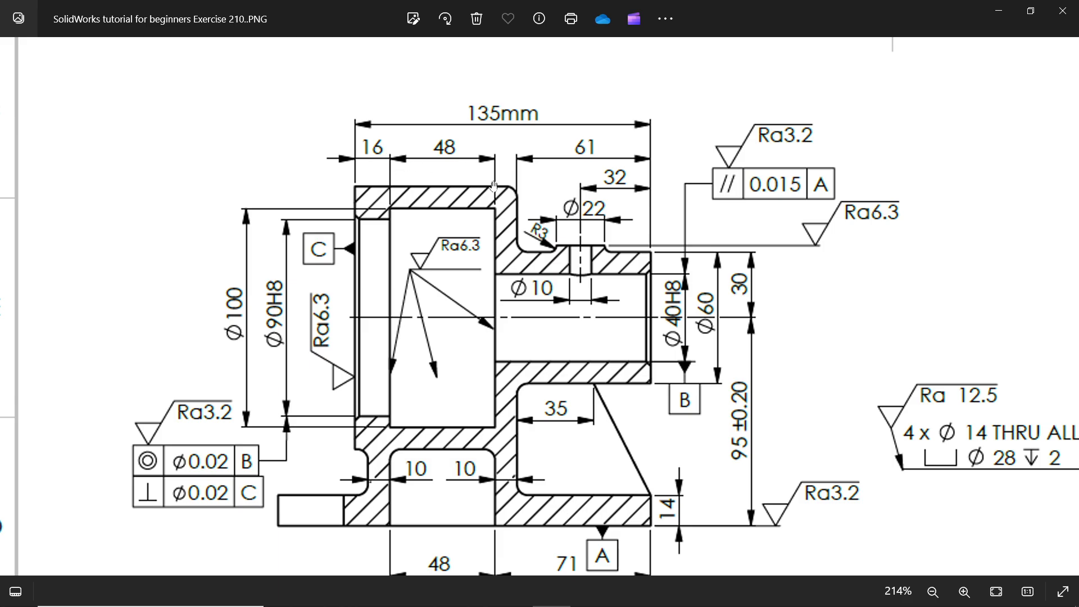
scroll(490, 356, "down", 10)
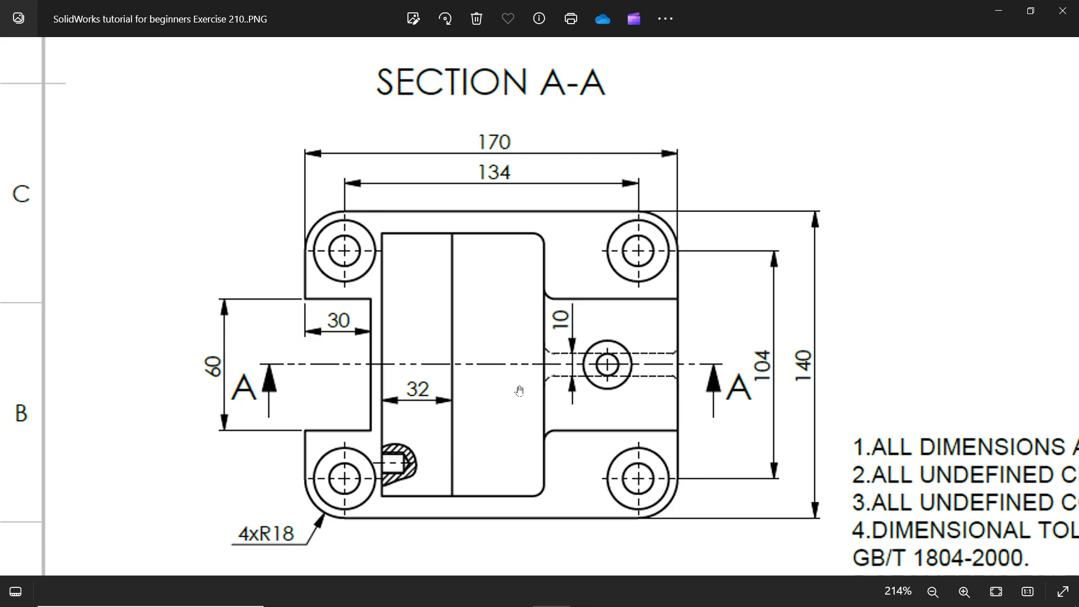
- Return to SOLIDWORKS and sketch a rectangle about 120 by 138 mm on the cylinder's front face, rising from the base plate's upper edge
left_click(1000, 13)
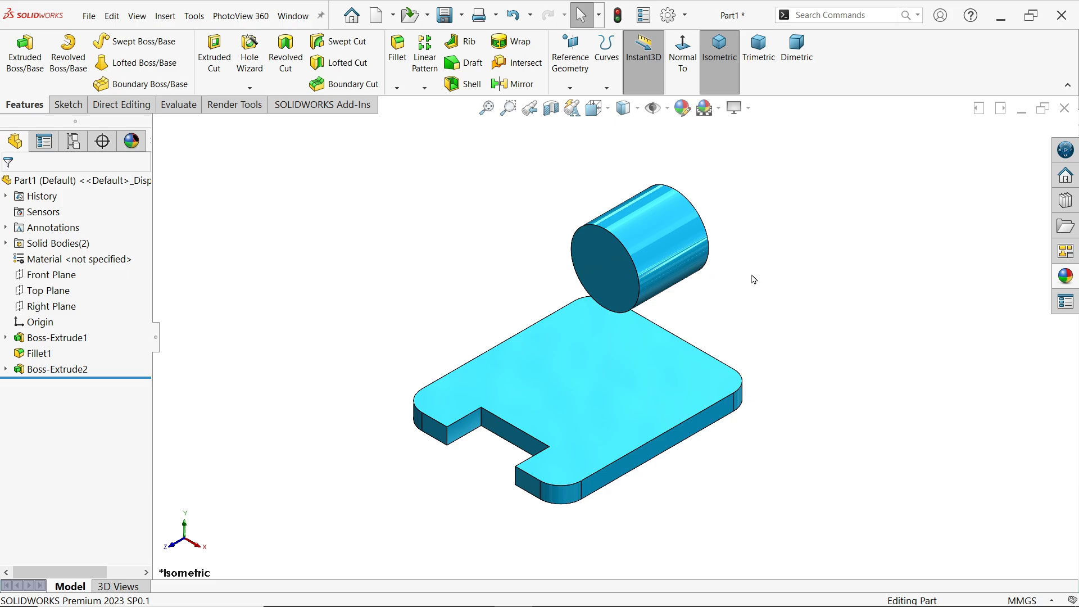
mouse_move(699, 303)
middle_mouse_down()
mouse_move(686, 289)
mouse_move(703, 282)
middle_mouse_up()
left_click(615, 284)
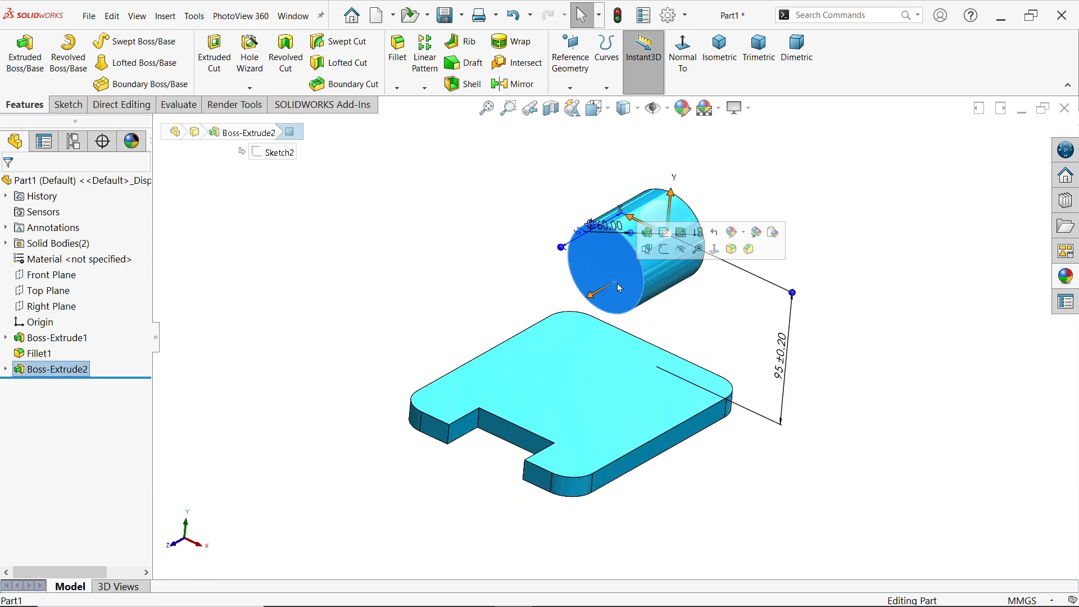
left_click(664, 251)
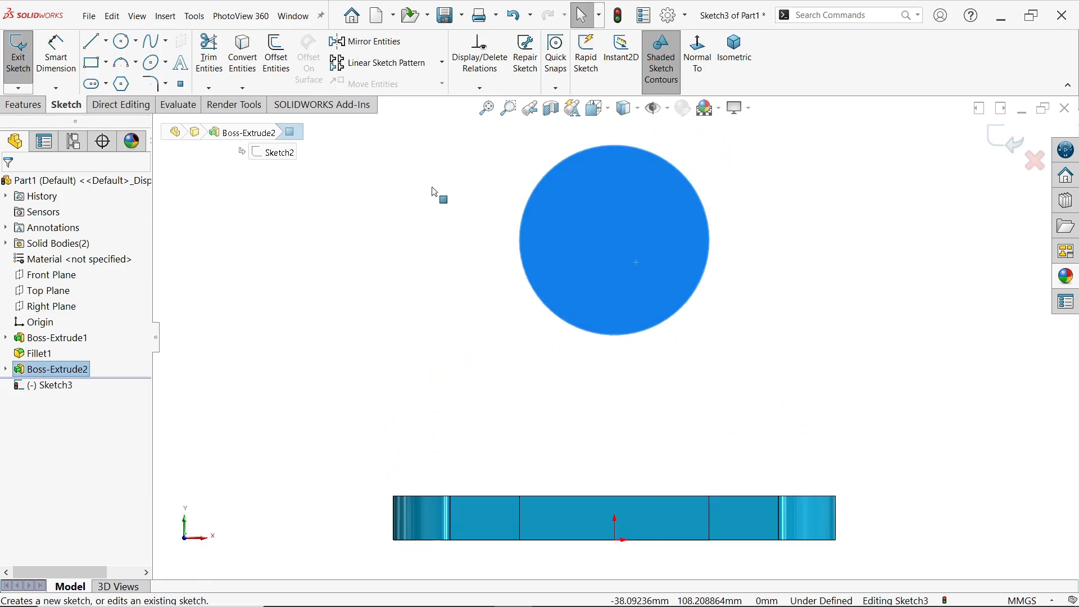
left_click(91, 63)
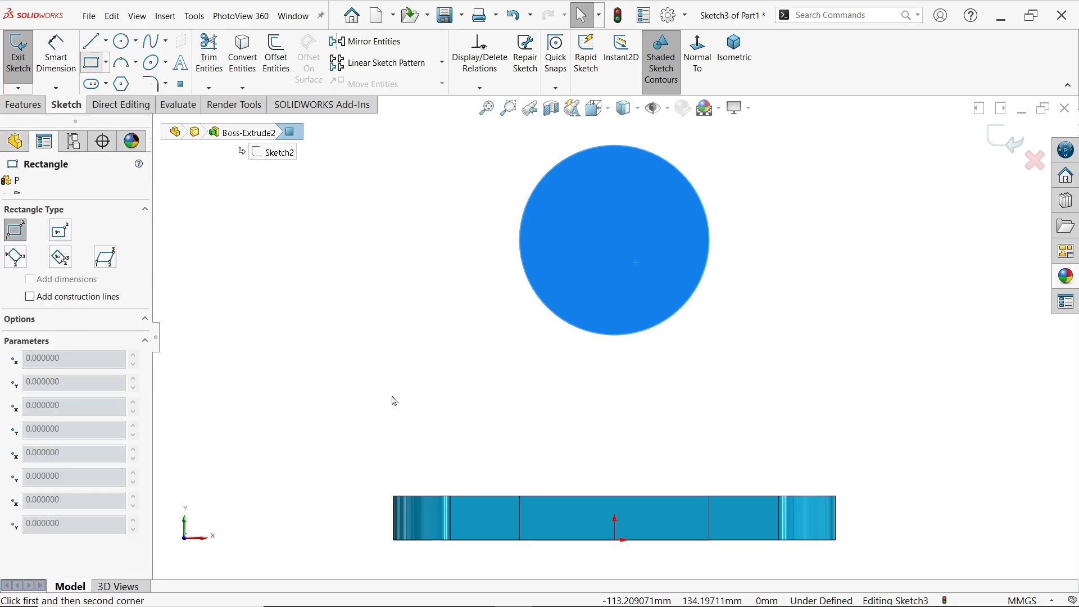
left_click(428, 495)
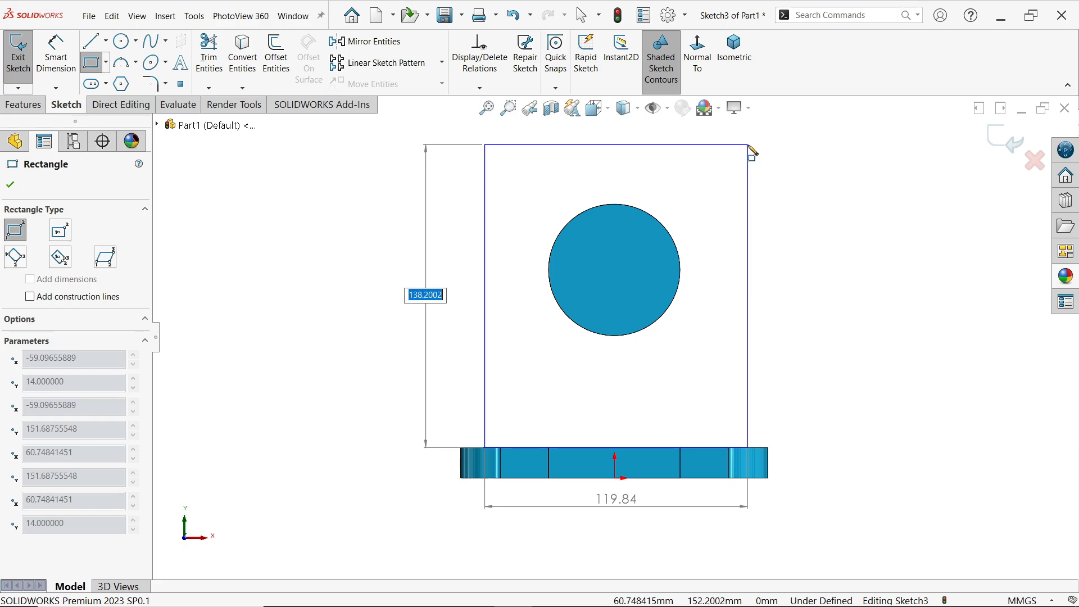
left_click(748, 145)
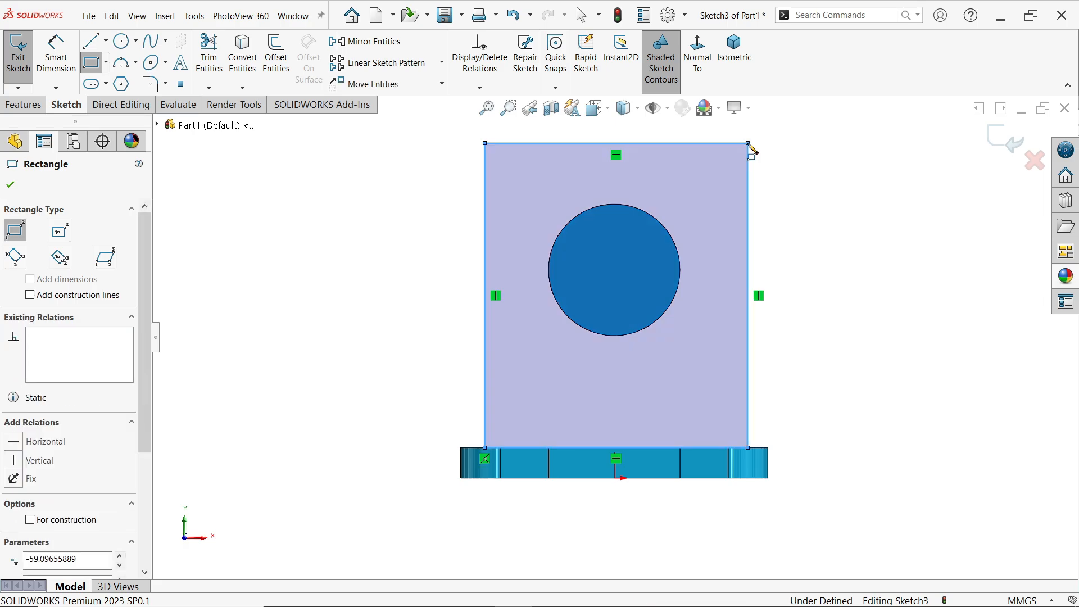
key("Escape")
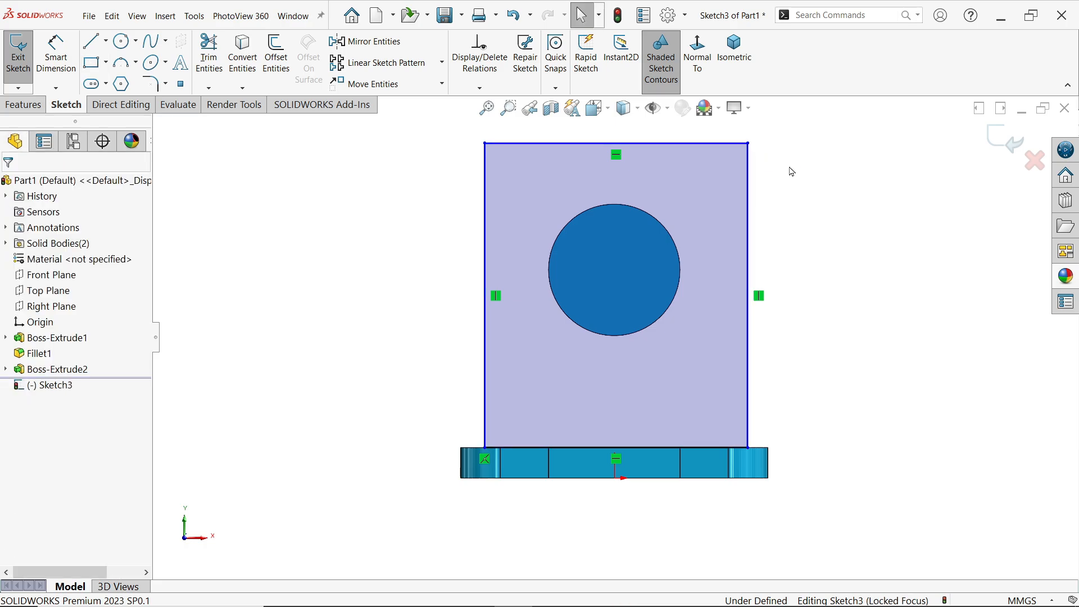
- Dimension the rectangle's upper edge at 60 mm above the centre of the cylinder's circular edge
left_click(56, 57)
scroll(505, 176, "down", 1)
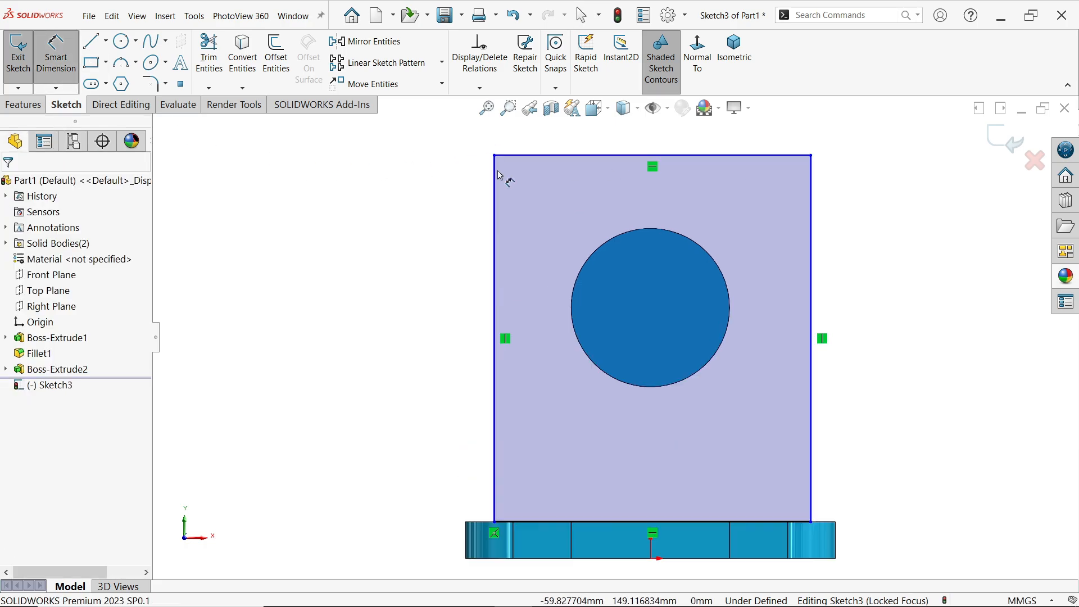
left_click(576, 293)
left_click(579, 155)
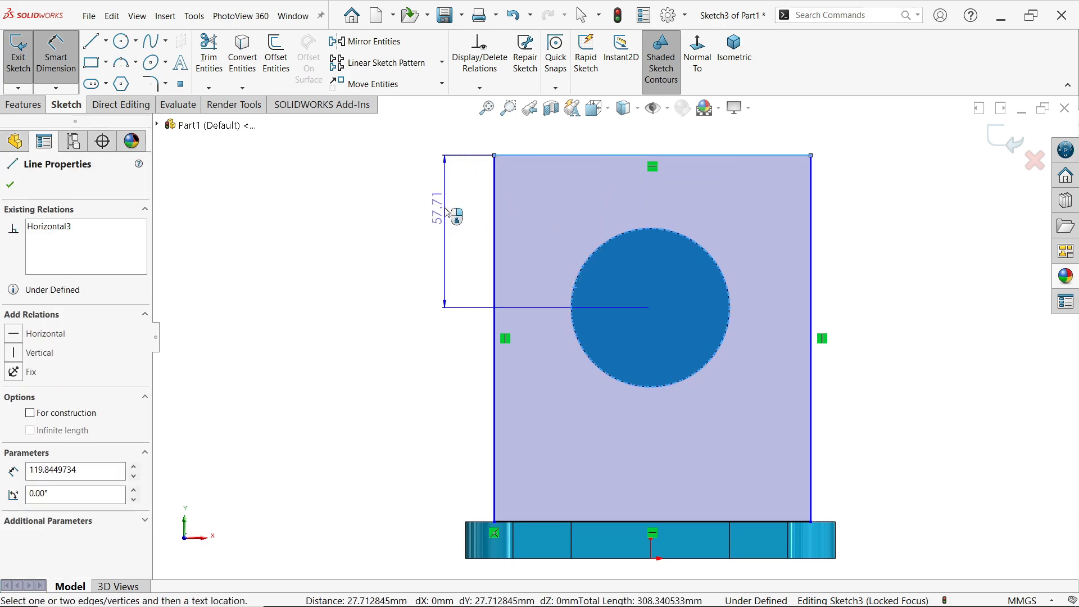
left_click(444, 213)
type("60")
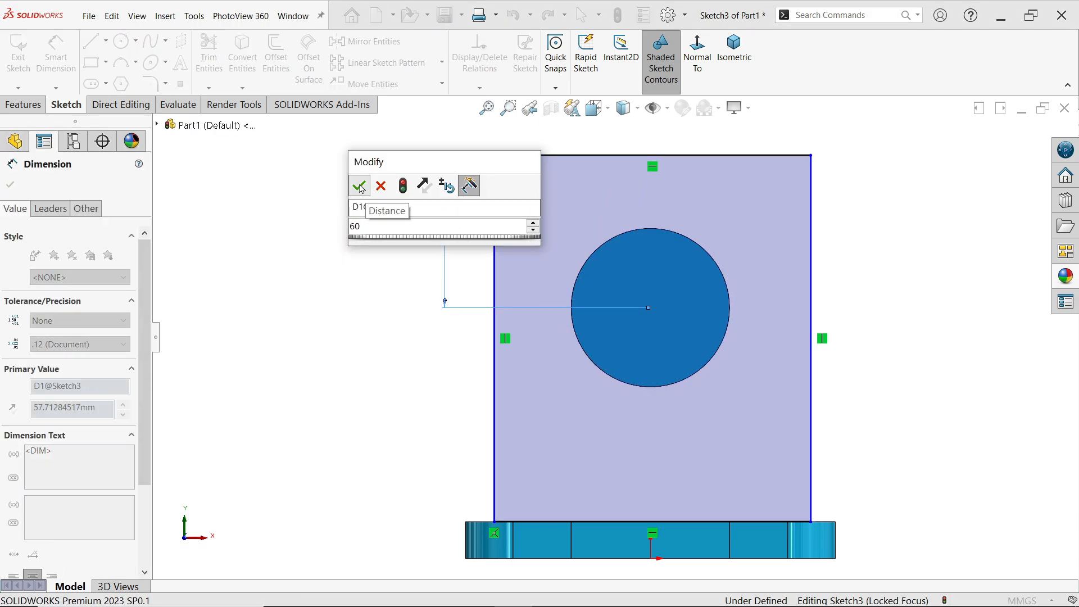
key("Return")
- Check the housing's front view in the drawing image, and set the sketched rectangle's width to 120 mm
key("alt+Tab")
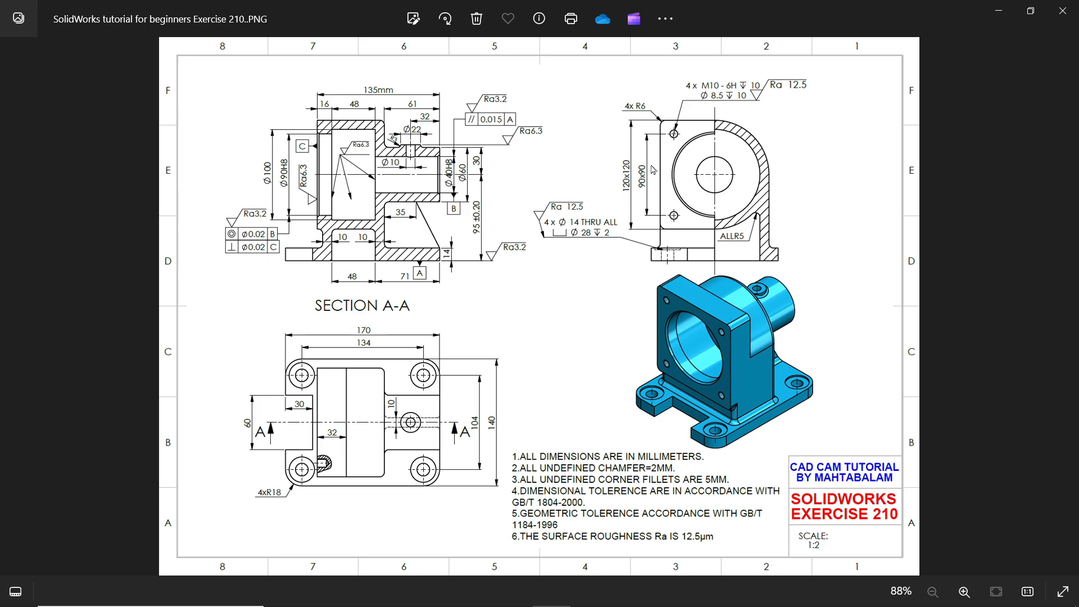
scroll(648, 135, "up", 4)
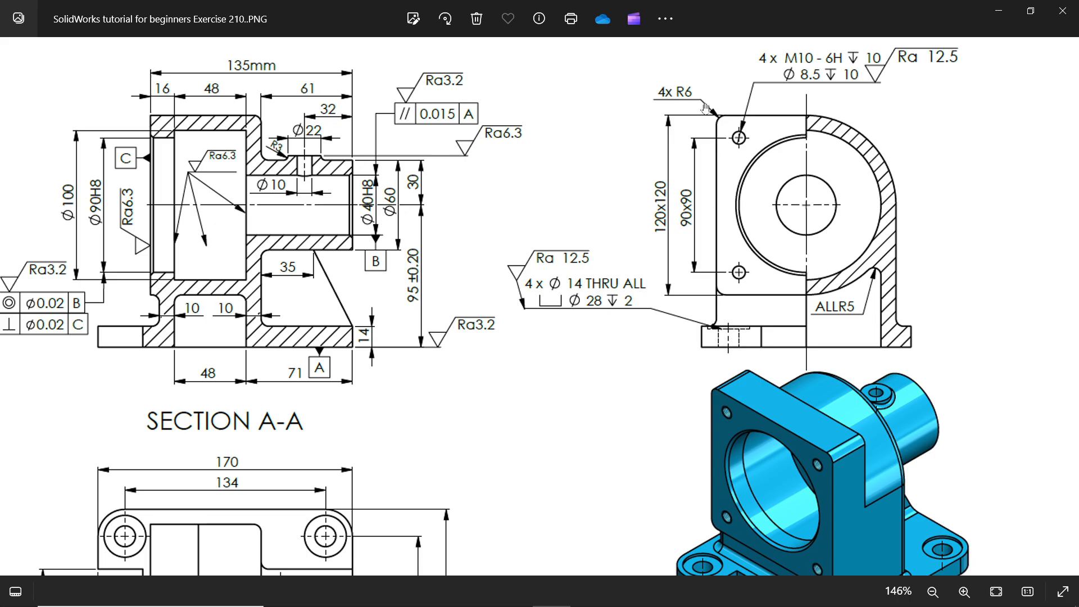
scroll(659, 169, "down", 3)
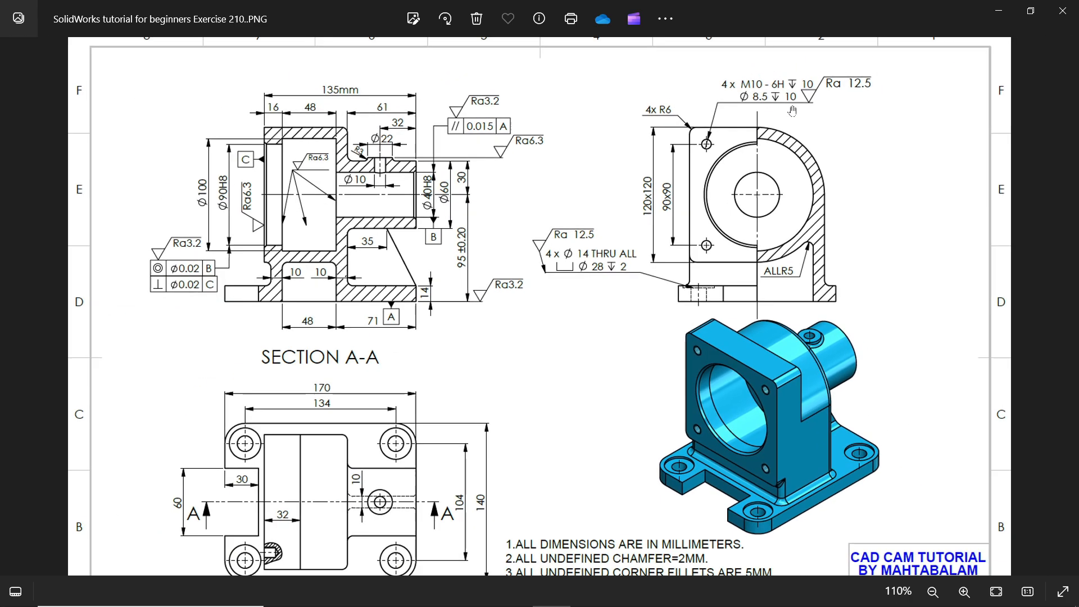
left_click(1000, 10)
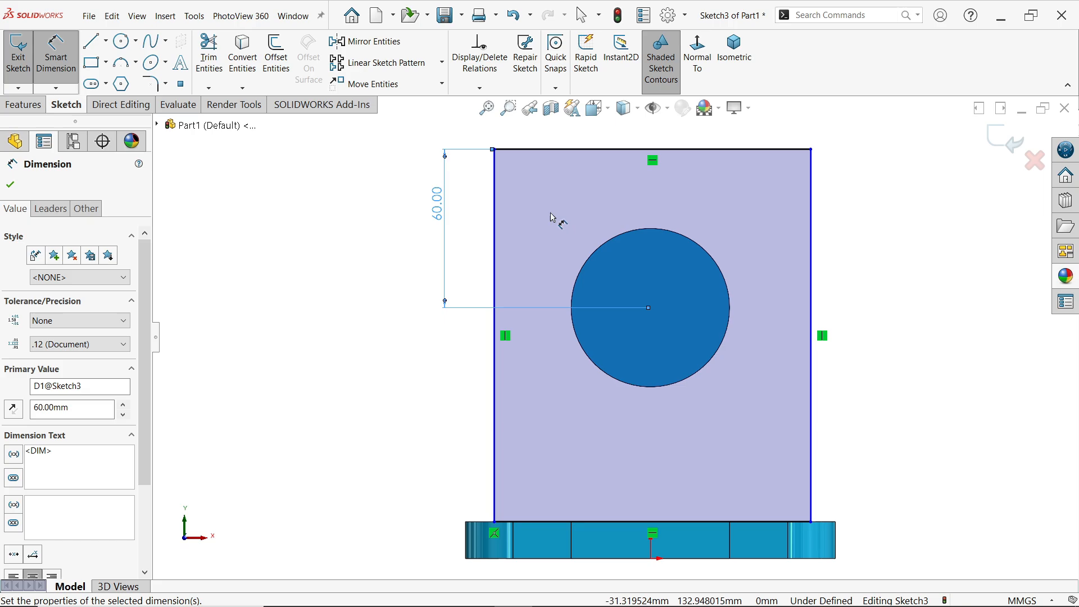
left_click(682, 149)
left_click(672, 138)
type("120")
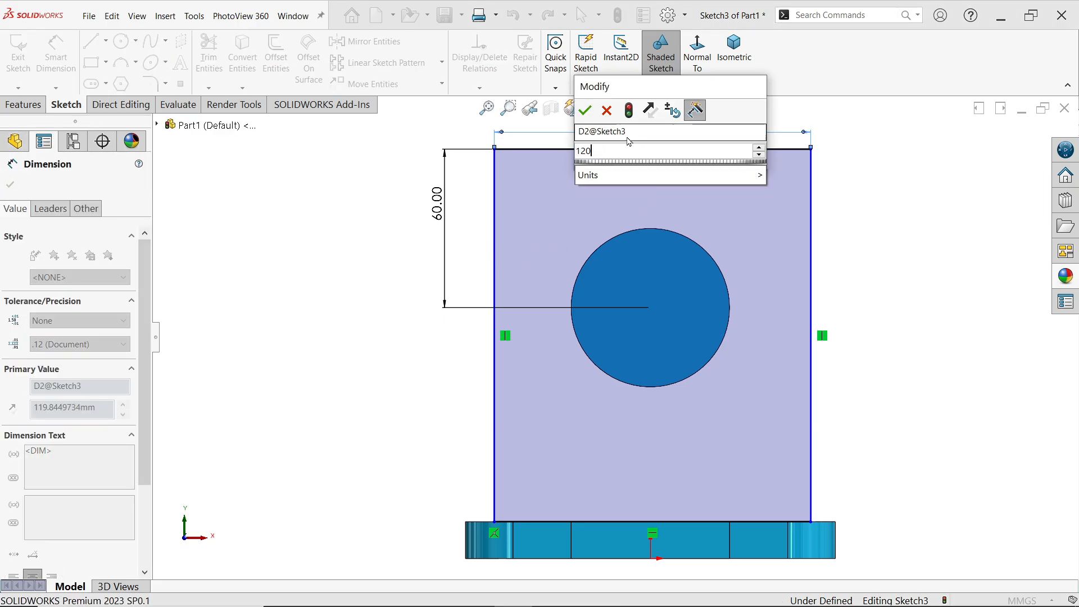
left_click(585, 111)
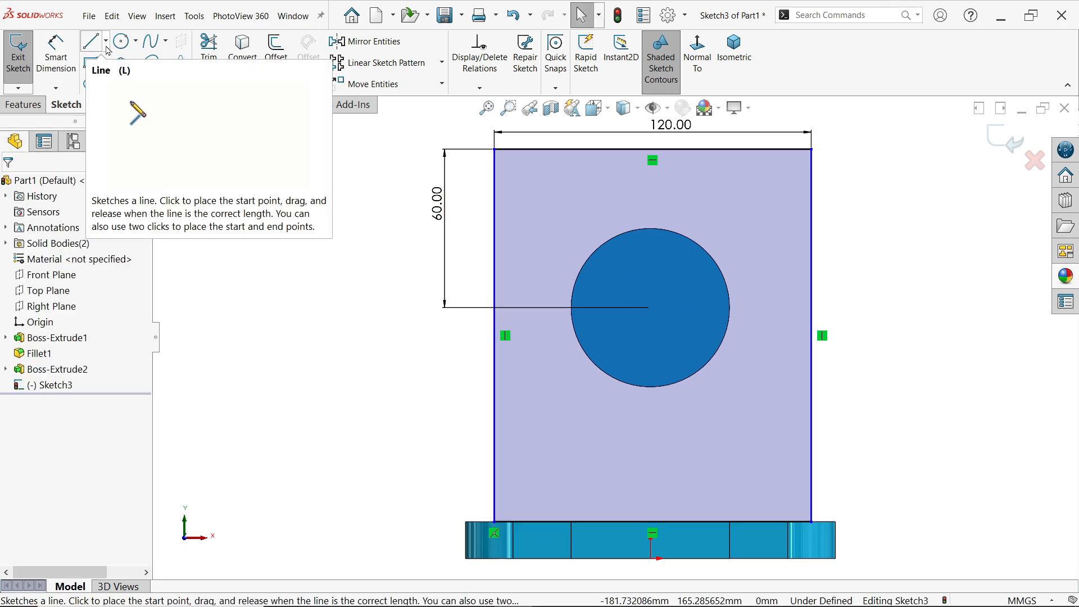
- Draw a short vertical centerline upward from the midpoint of the rectangle's lower edge
left_click(653, 523)
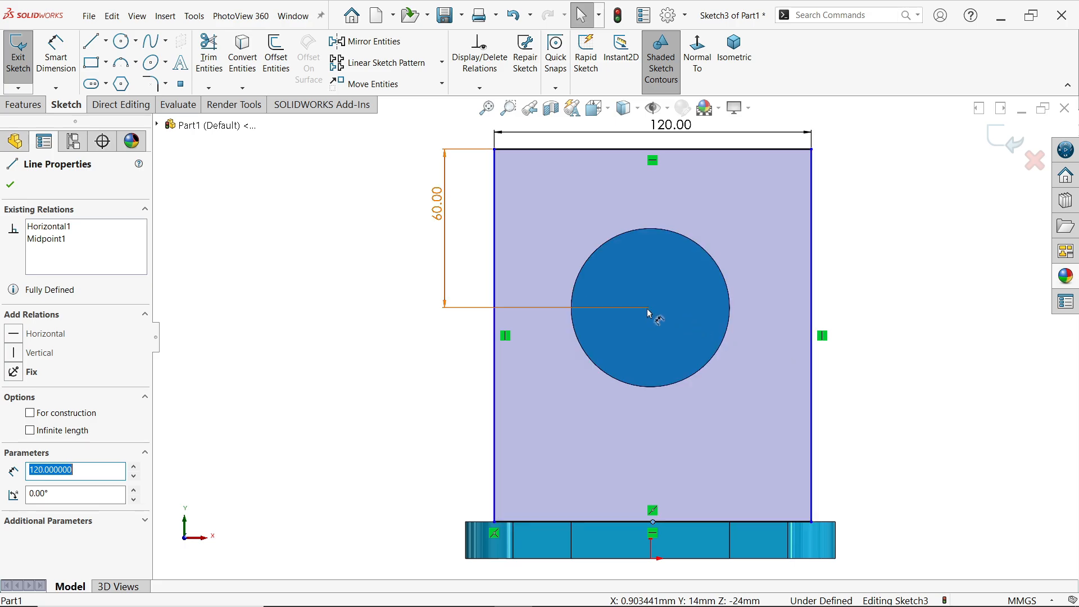
left_click(107, 43)
left_click(123, 76)
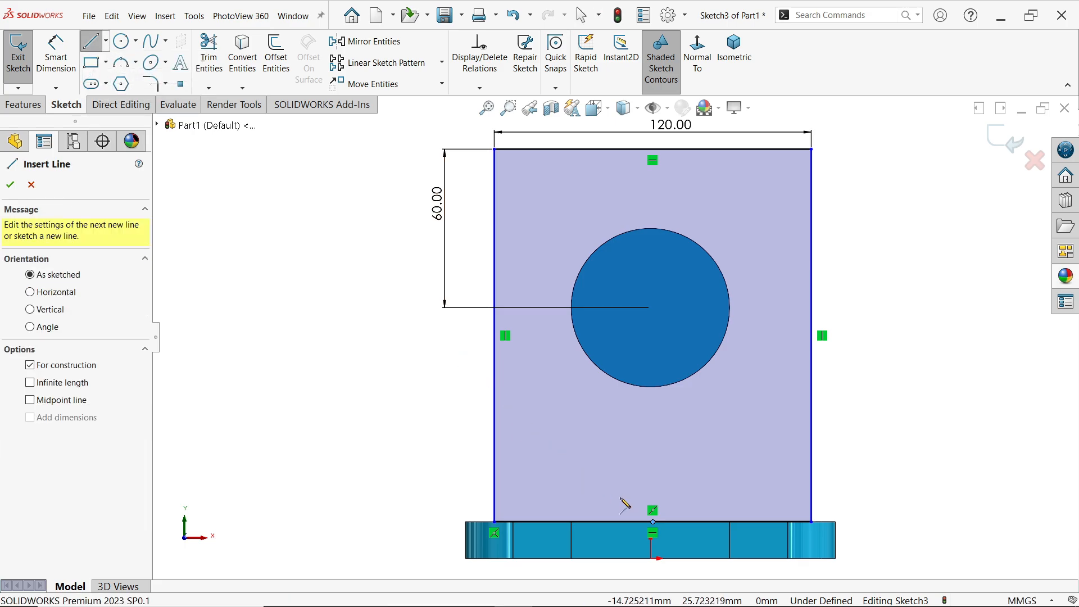
left_click(652, 522)
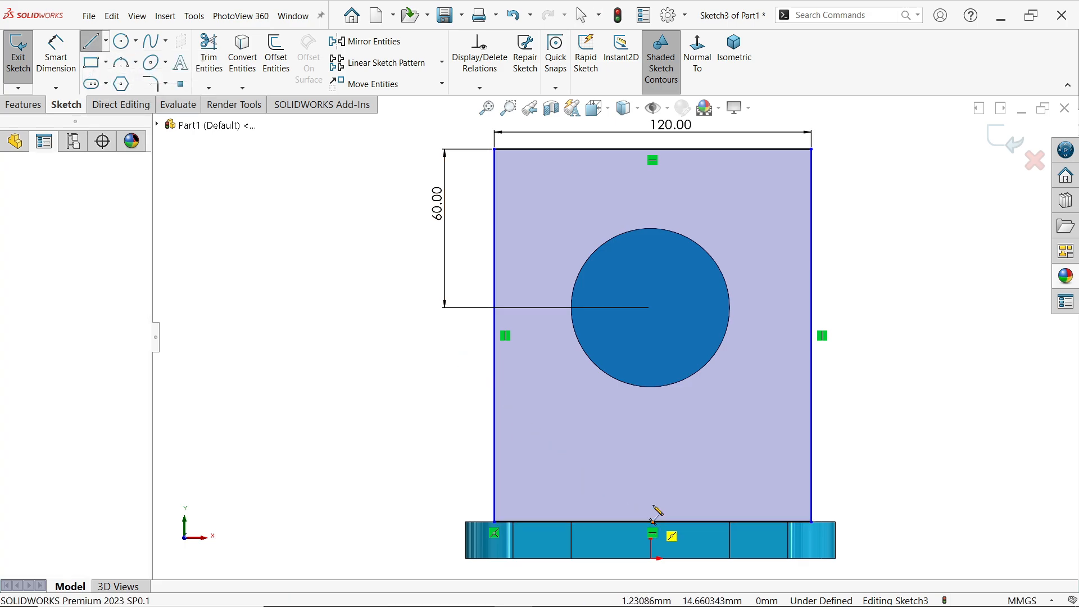
left_click(652, 474)
key("Escape")
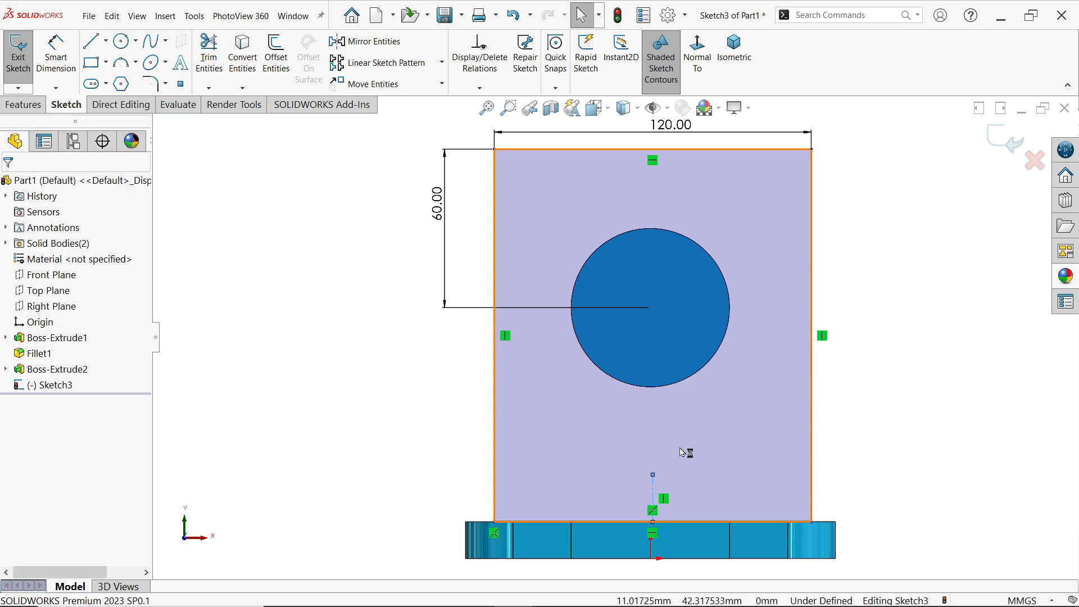
- Add a Vertical relation between the lower-edge midpoint of the rectangle and the origin to centre the sketch
scroll(680, 455, "up", 1)
scroll(680, 471, "down", 1)
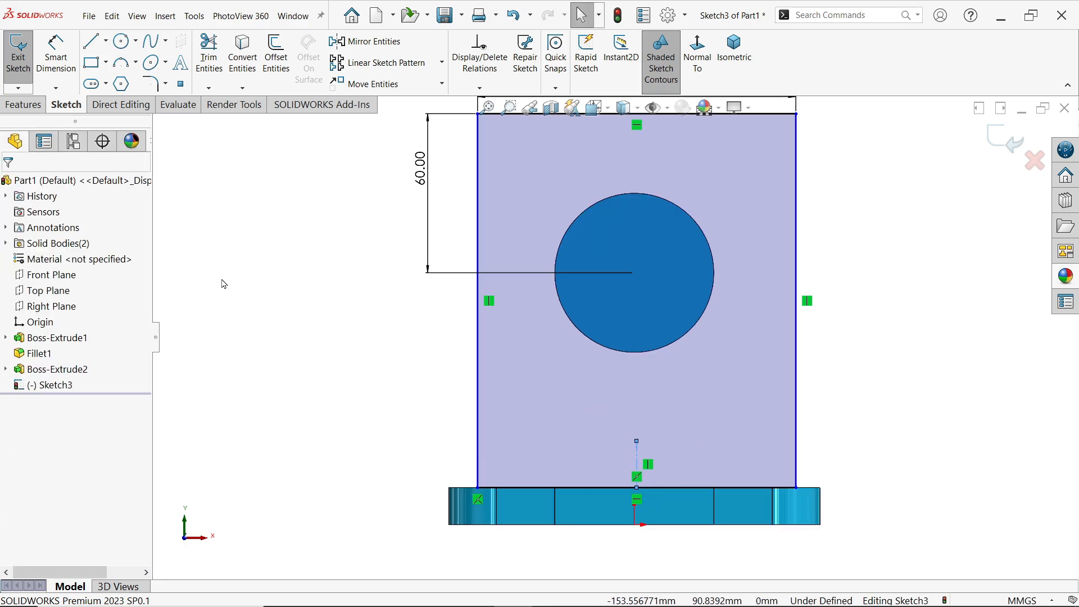
scroll(646, 503, "down", 3)
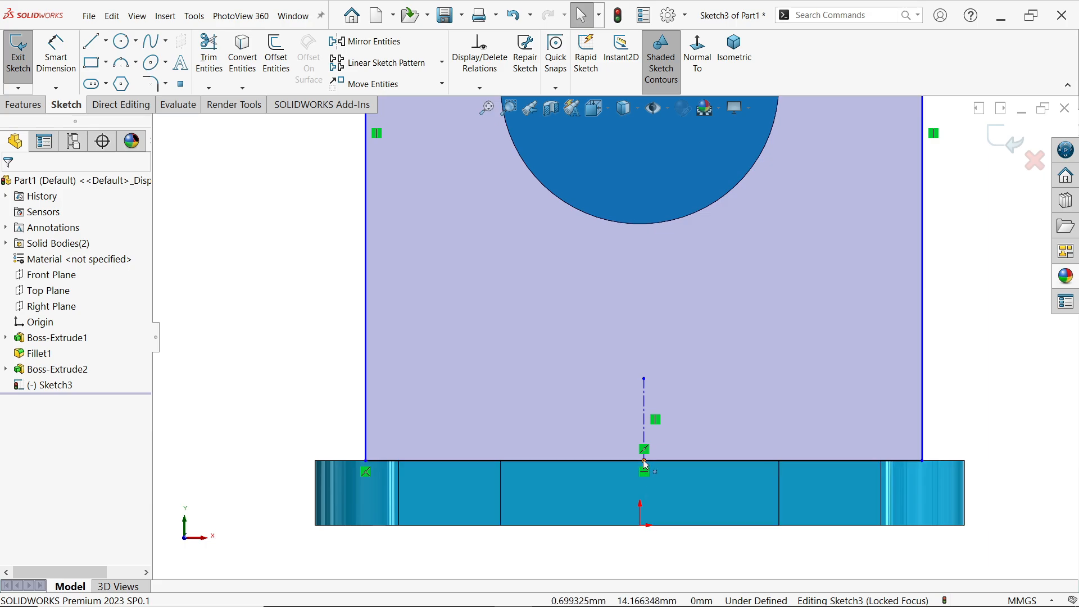
left_click(646, 463)
left_click(641, 525, "ctrl")
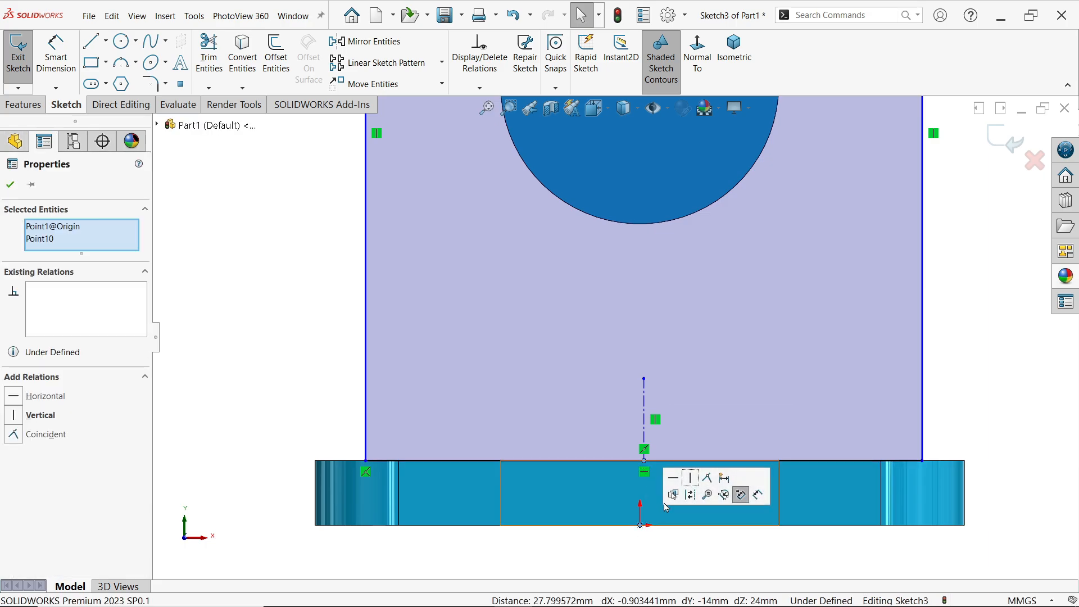
left_click(693, 480)
scroll(585, 359, "up", 5)
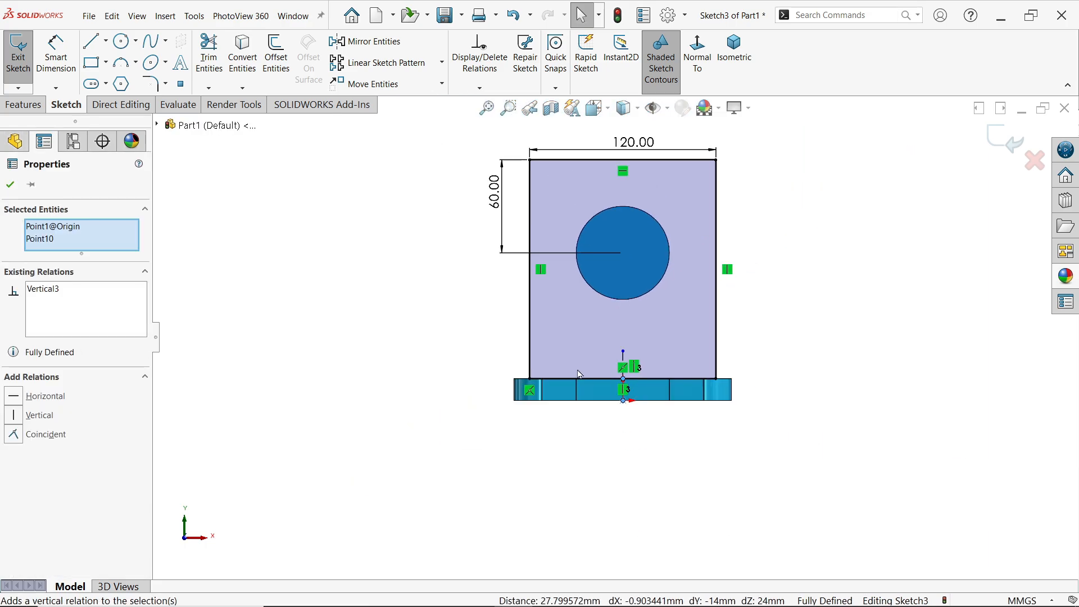
- Draw a circle concentric with the cylinder and tangent to the rectangle's upper edge
scroll(589, 221, "down", 3)
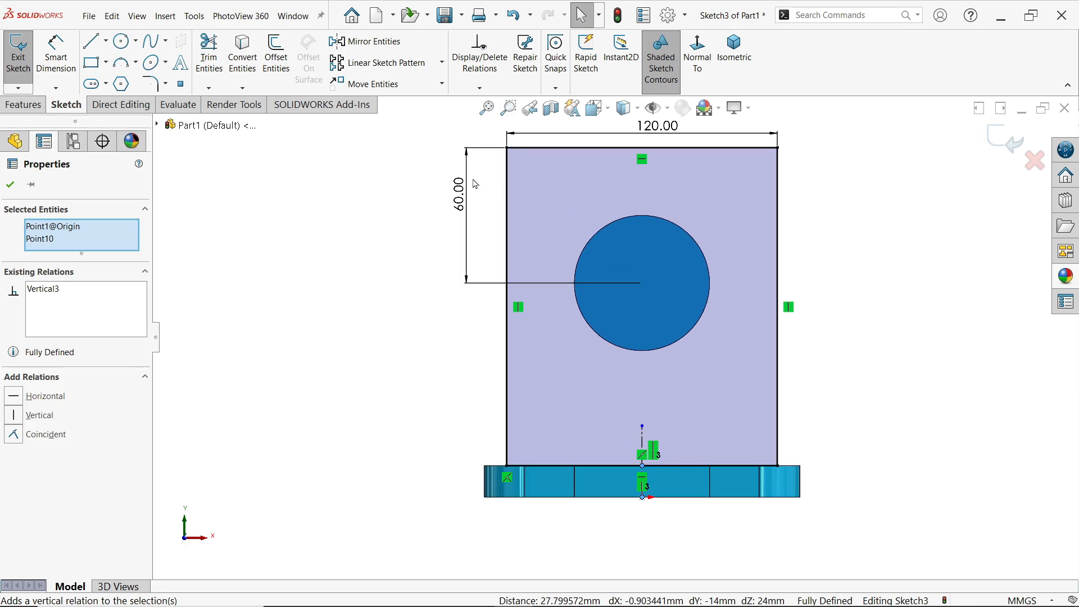
left_click(120, 41)
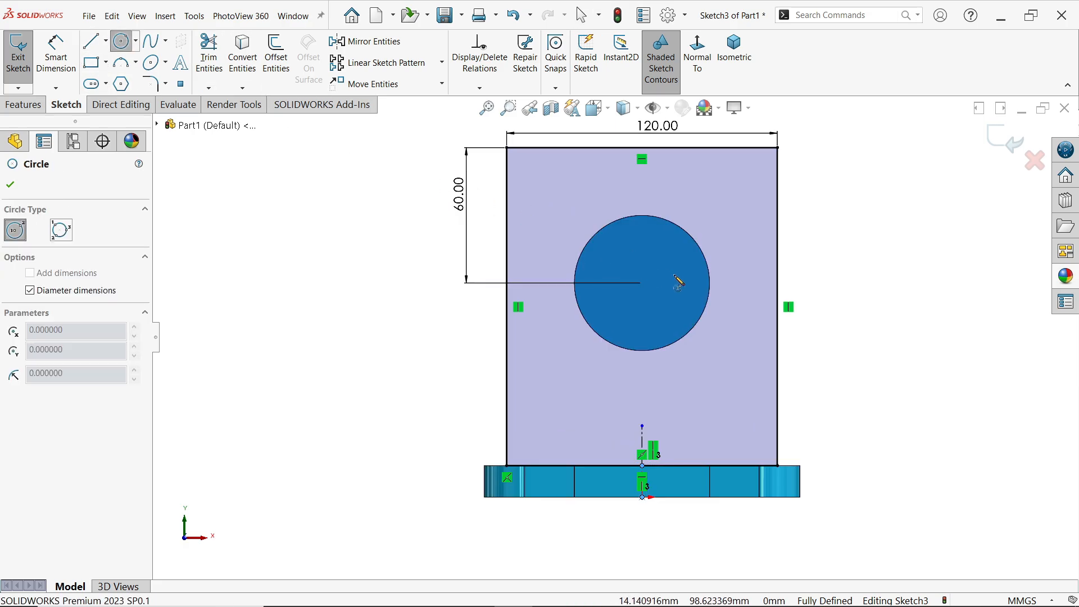
left_click(642, 283)
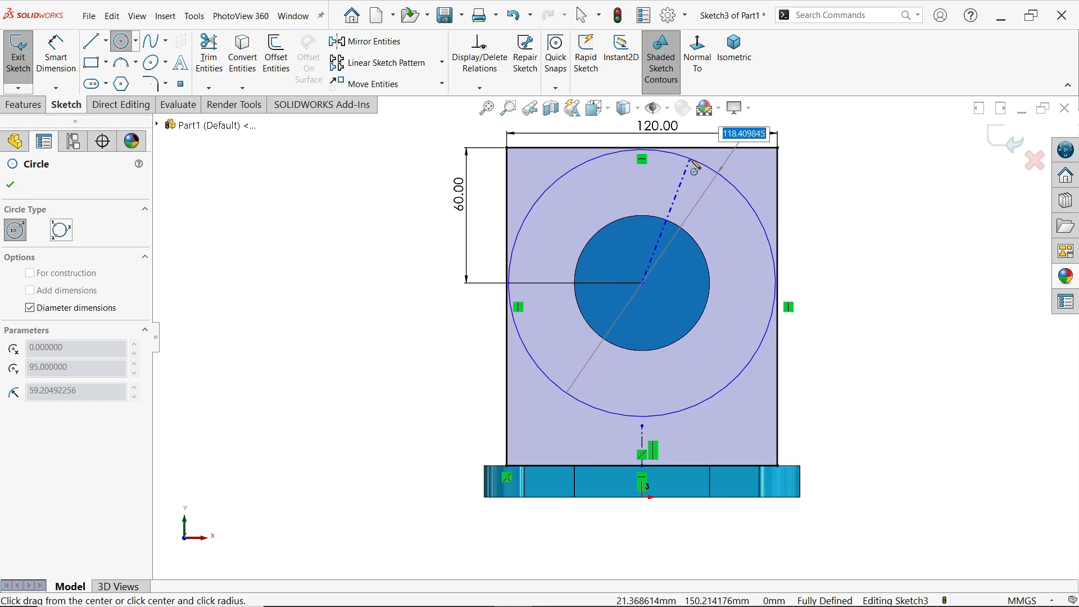
left_click(718, 163)
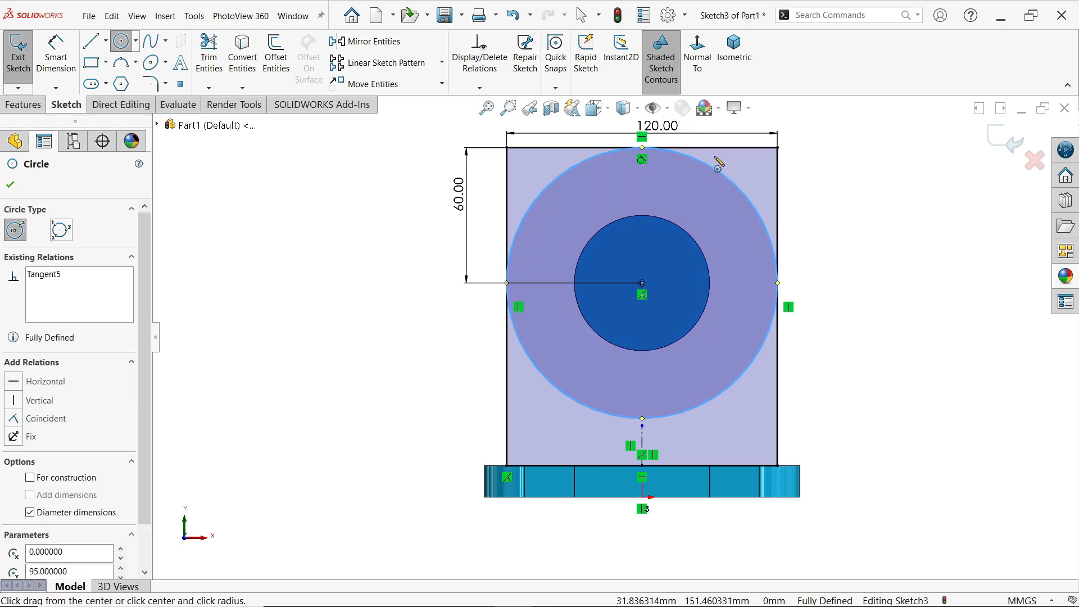
key("Escape")
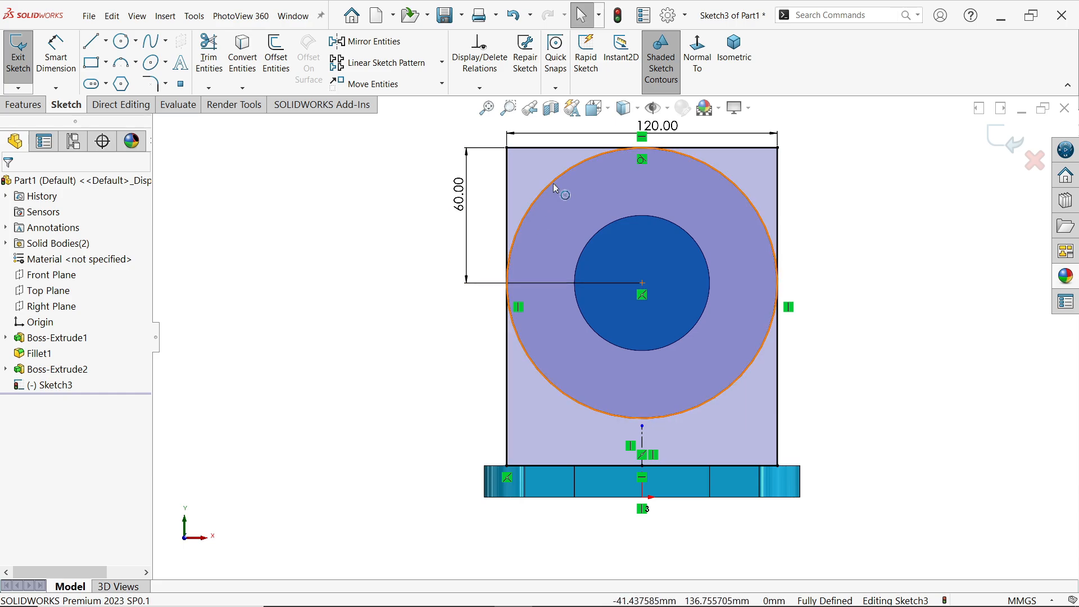
- Trim away the lower half of the circle inside the rectangle with Power Trim, leaving the upper arc
left_click(209, 56)
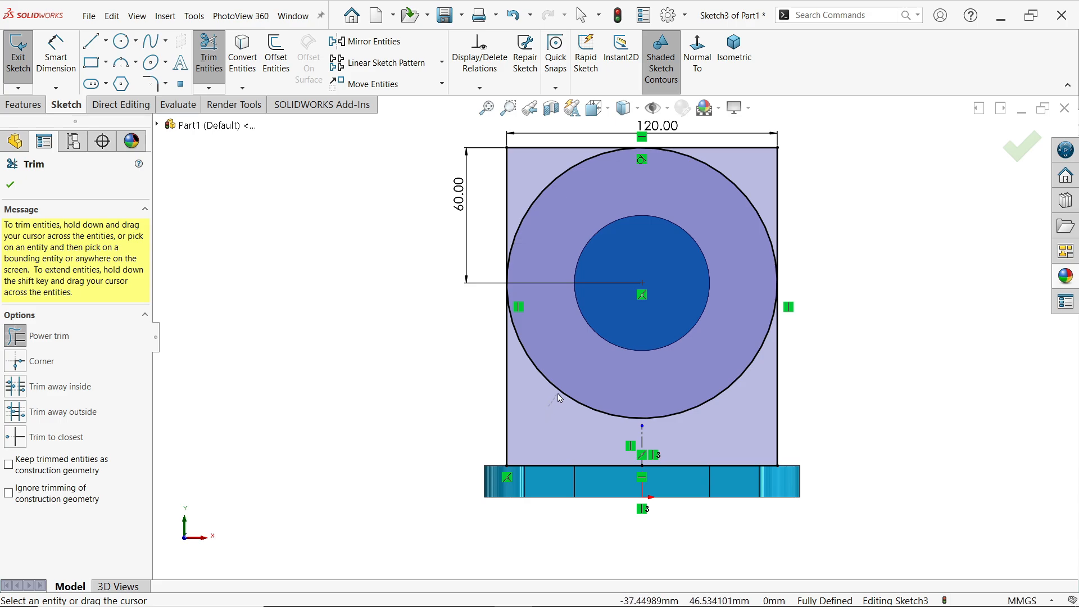
left_click_drag(559, 398, 566, 392)
left_click(10, 184)
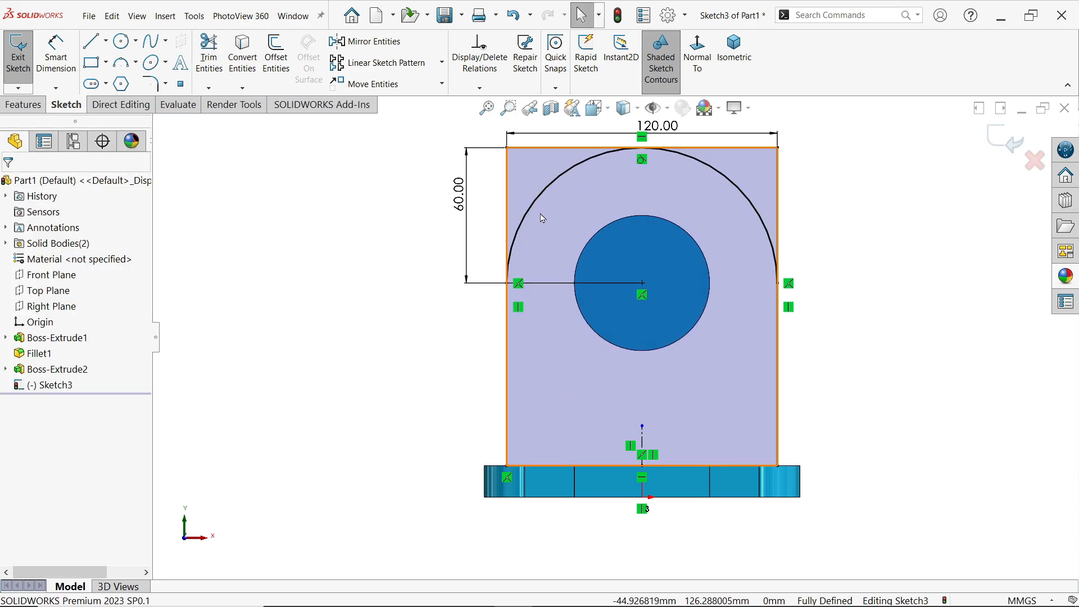
- Start a boss extrusion of the sketch using the arched region and the inner circular region as contours
left_click(24, 105)
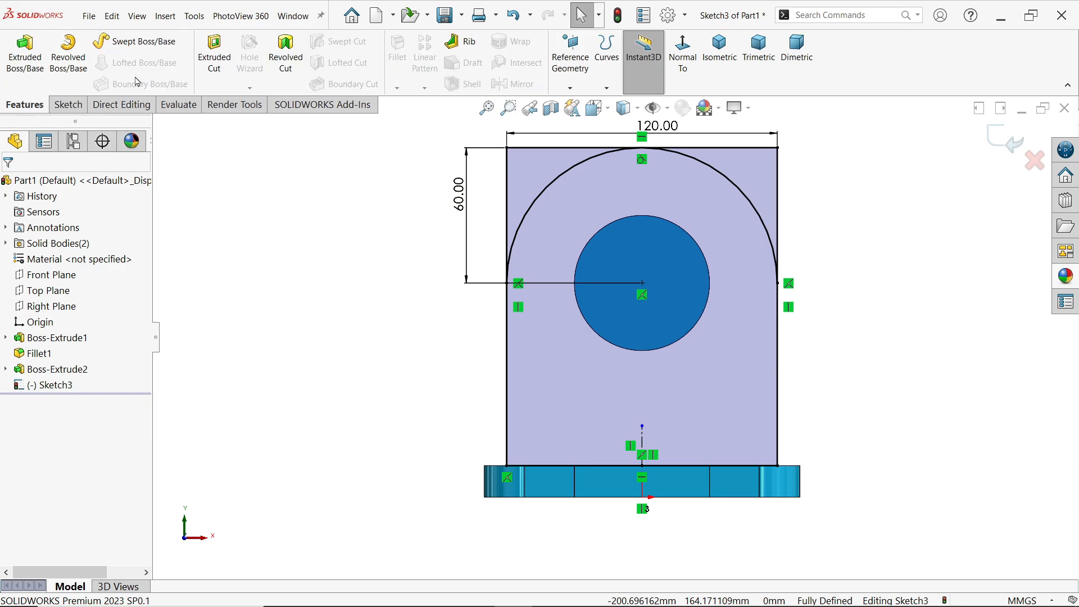
left_click(35, 67)
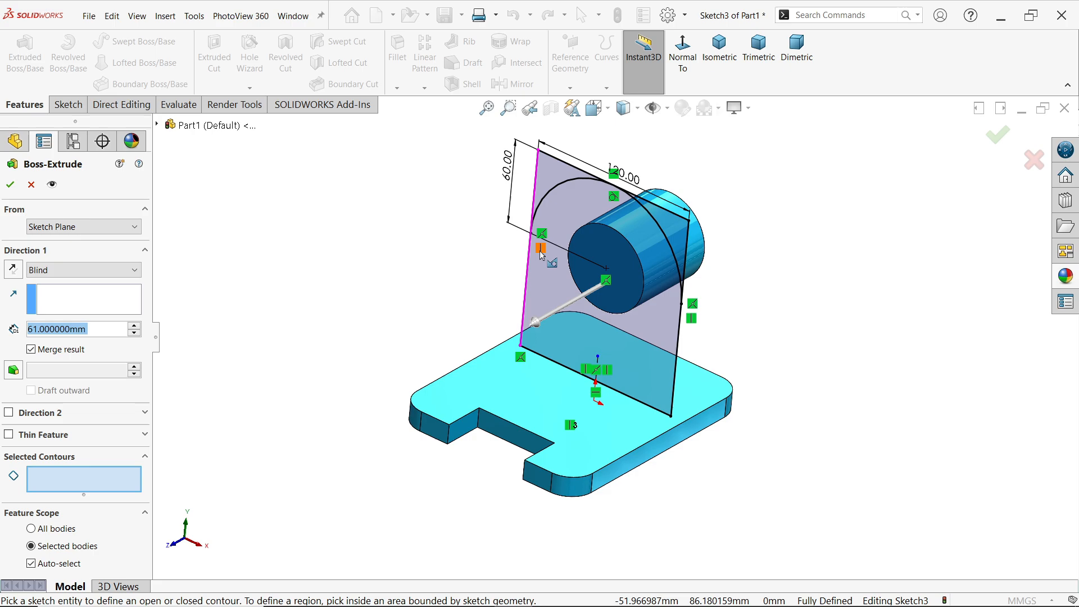
left_click(556, 262)
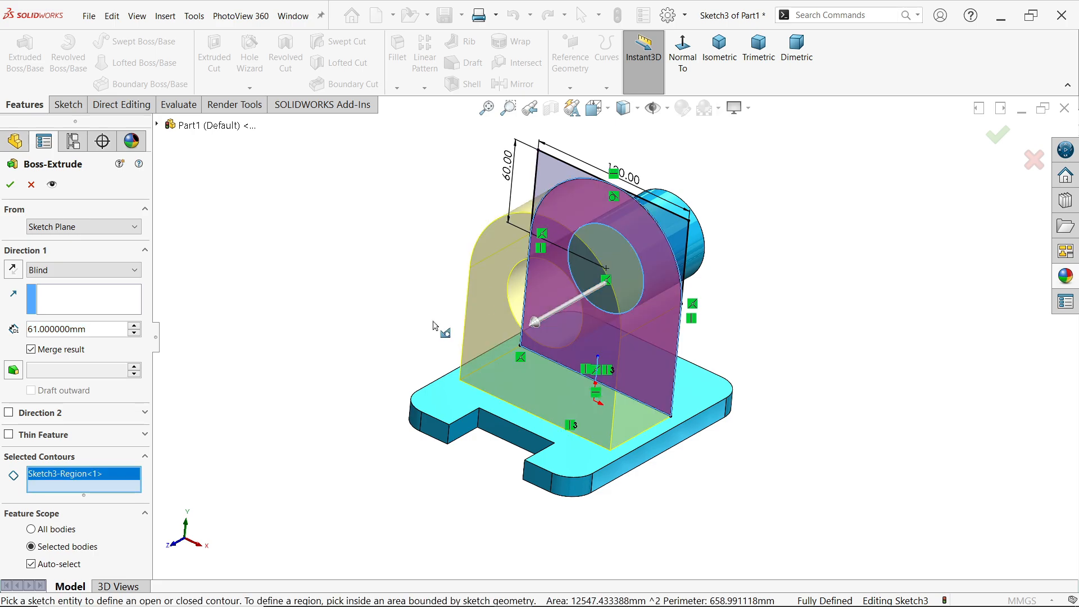
middle_click_drag(386, 328, 357, 296)
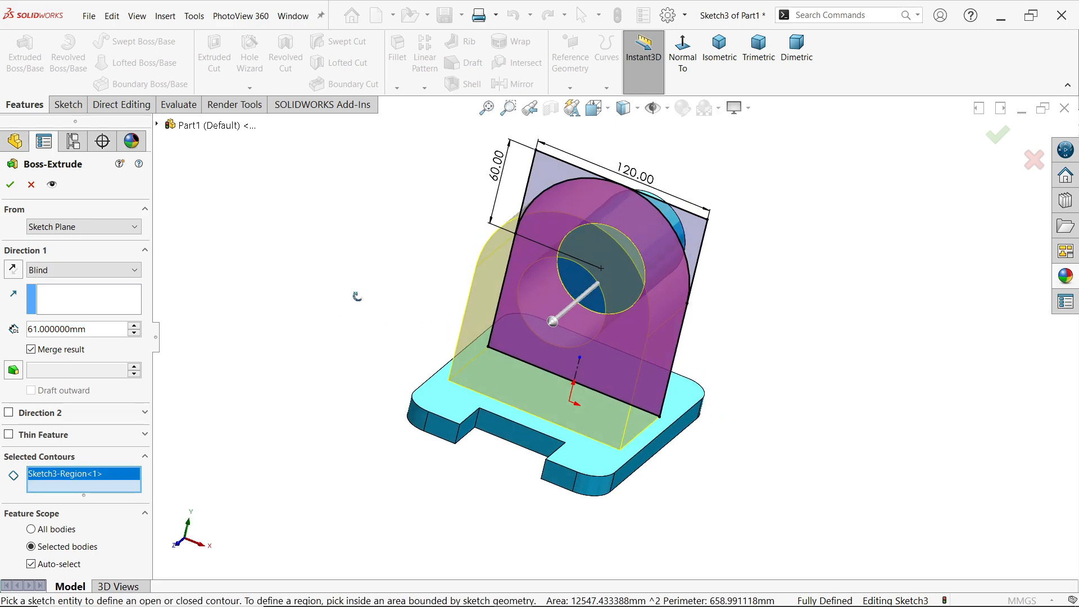
left_click(579, 289)
mouse_move(579, 290)
middle_mouse_down()
mouse_move(456, 298)
mouse_move(465, 299)
middle_mouse_up()
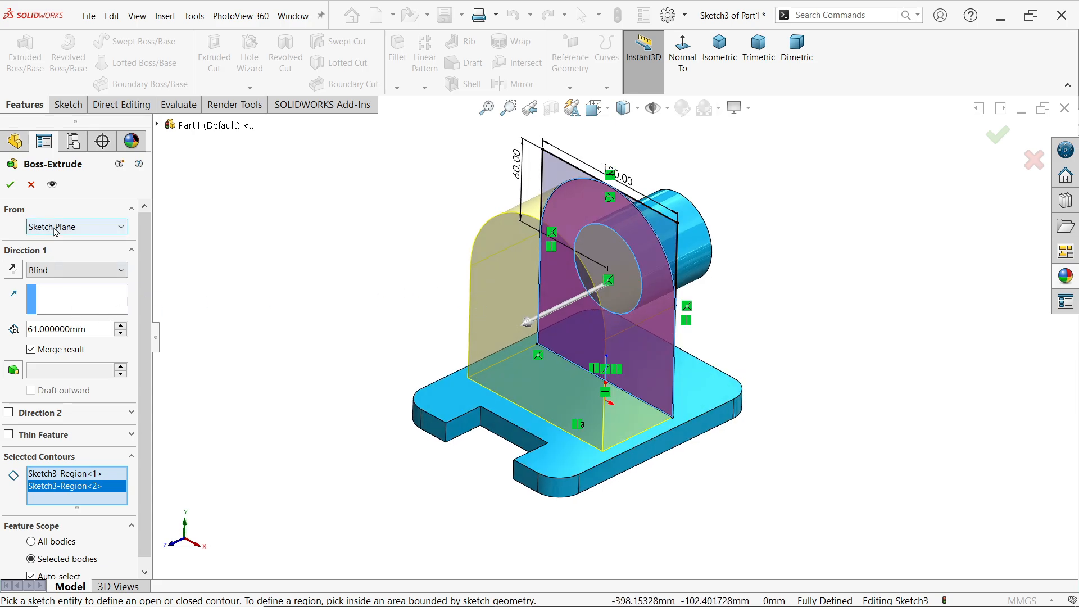
- Set a Blind depth of 42 mm with the feature scope covering all bodies, and finish the arched housing extrusion
left_click(56, 271)
left_click(55, 282)
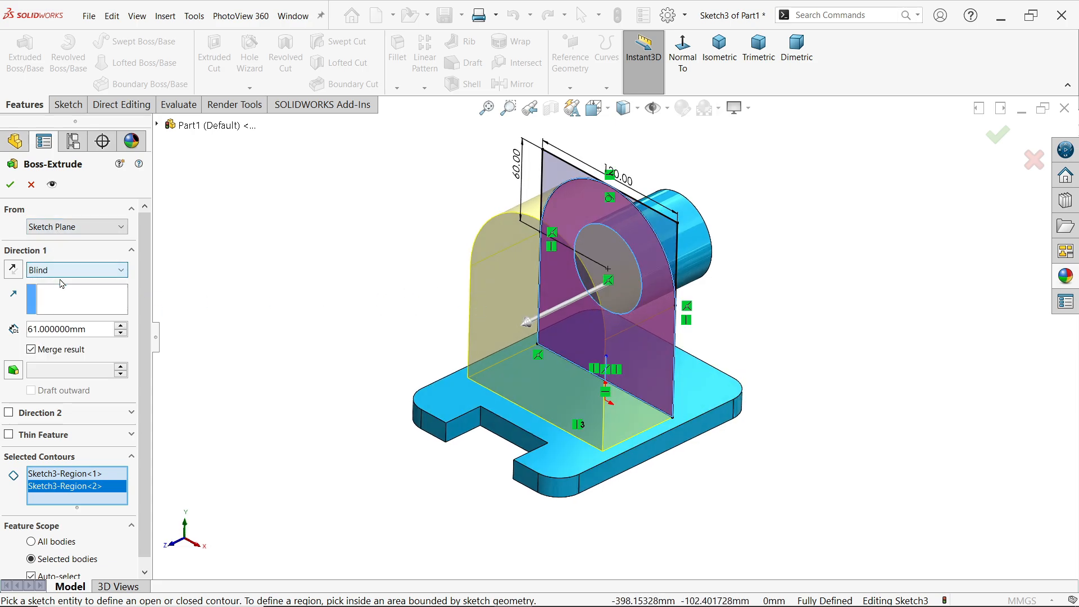
double_click(72, 331)
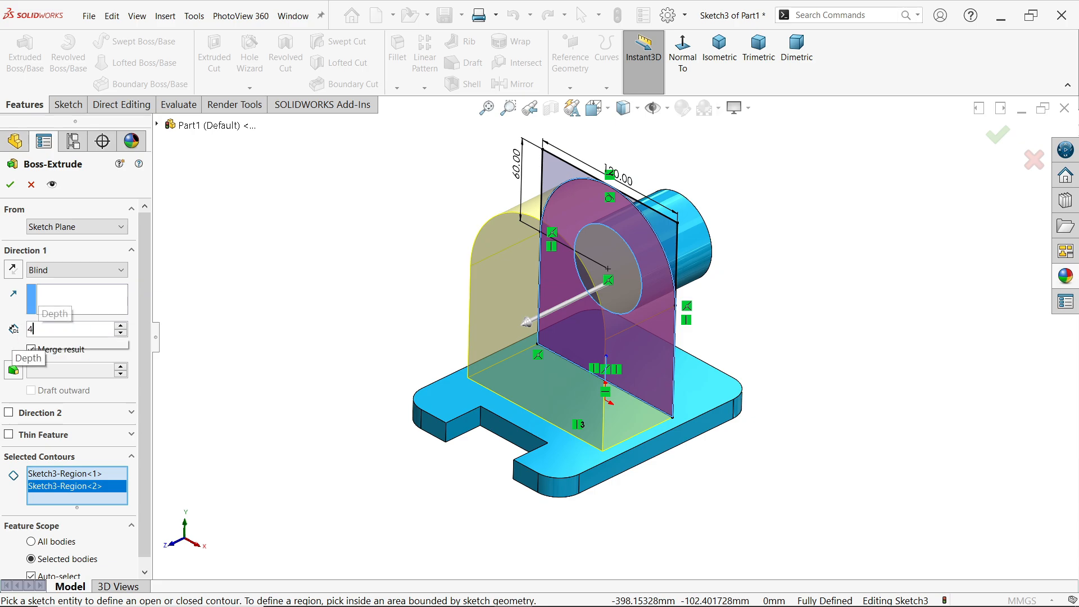
type("42")
key("Return")
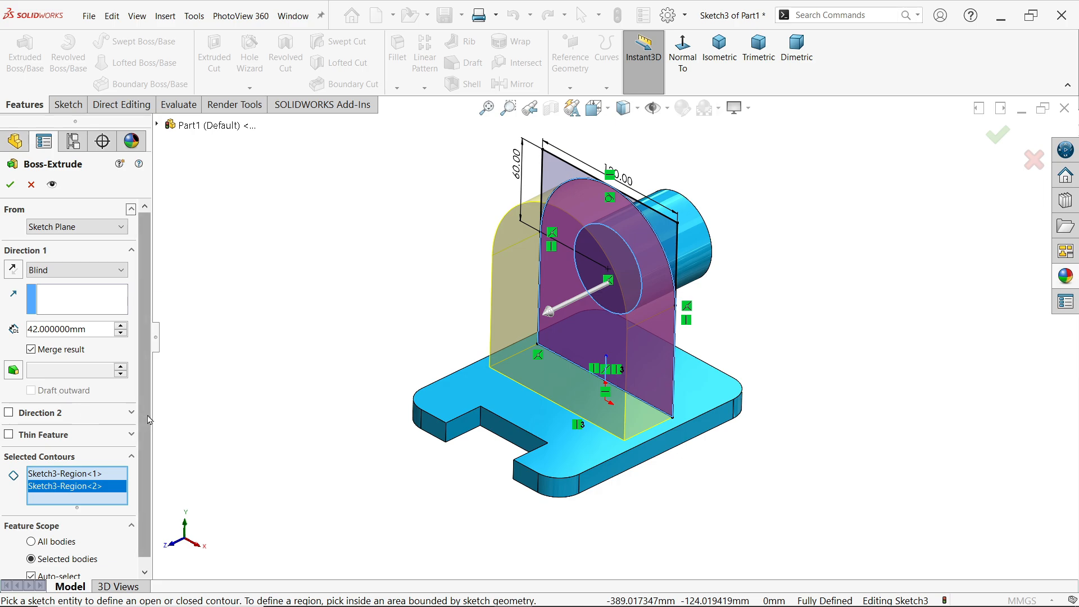
scroll(147, 430, "down", 1)
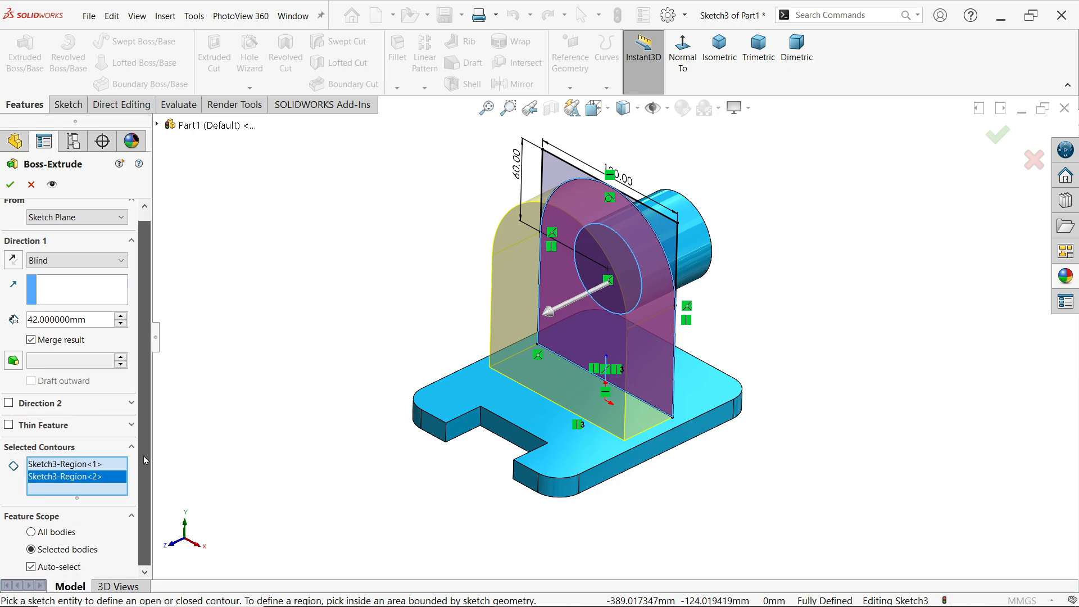
left_click(48, 539)
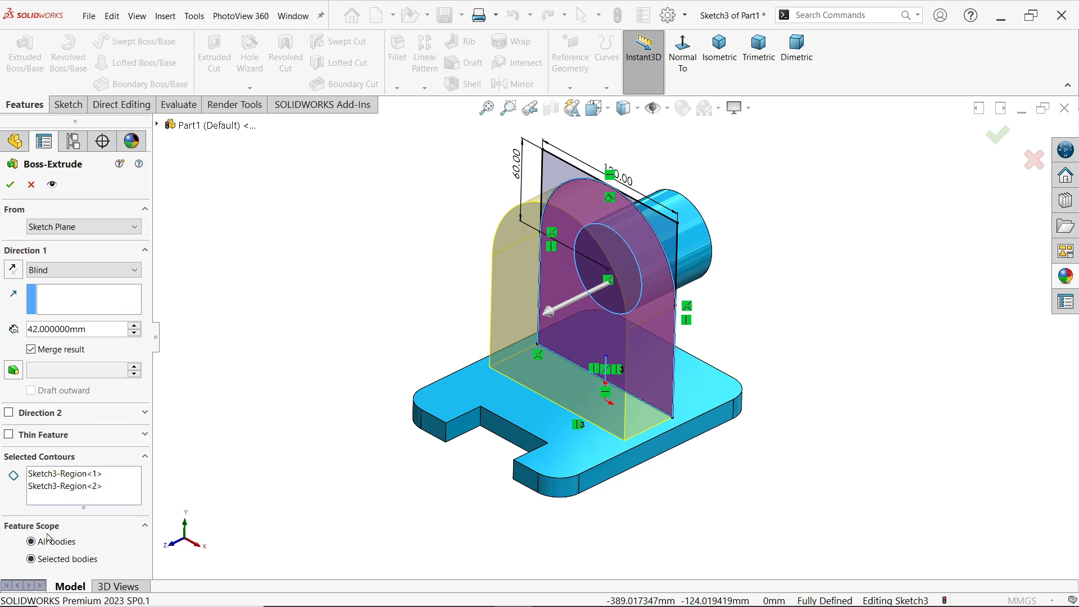
left_click(11, 185)
left_click(6, 243)
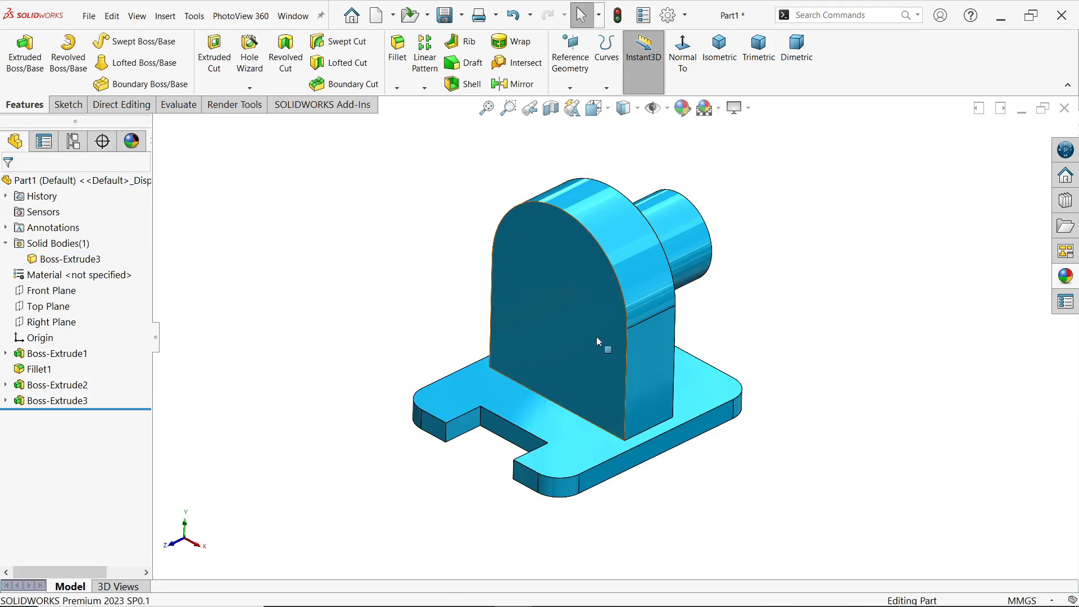
- Start another boss extrusion from the arched housing's sketch, selecting the arch, the inner circle and both upper corner regions
left_click(5, 400)
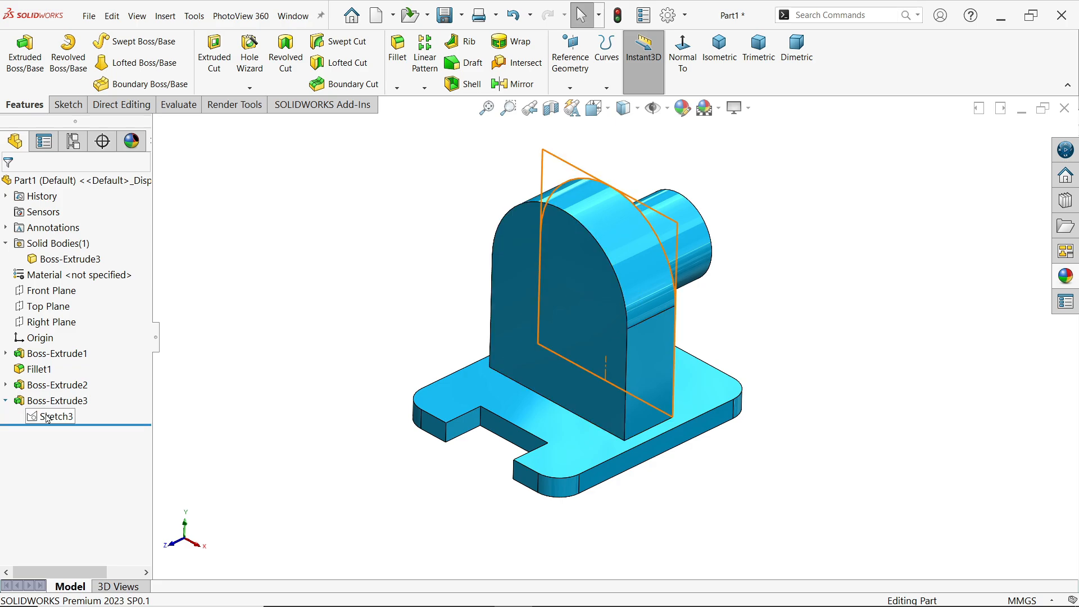
left_click(56, 418)
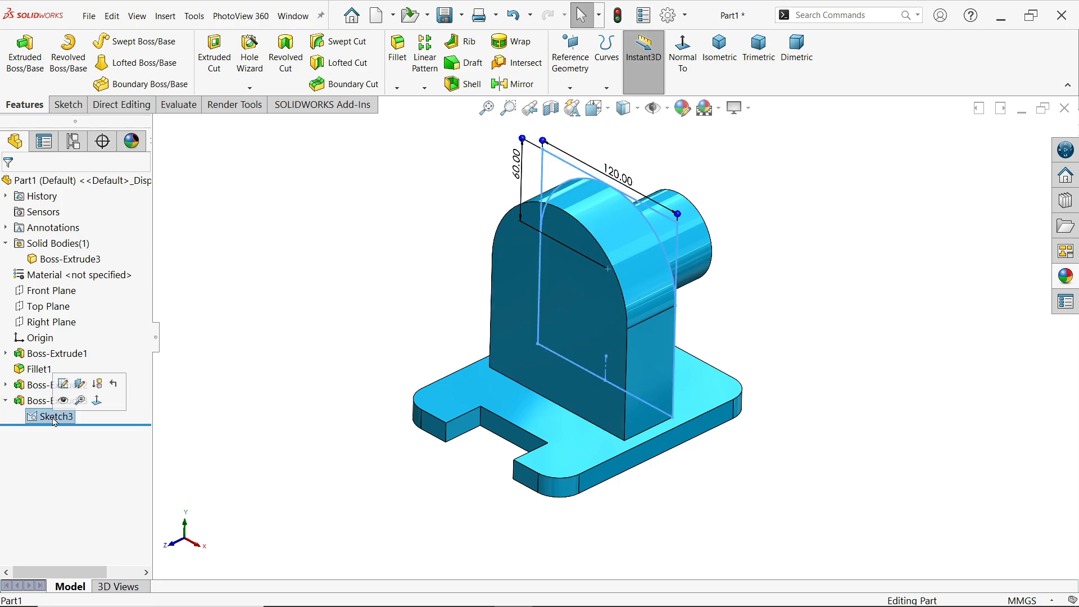
left_click(18, 63)
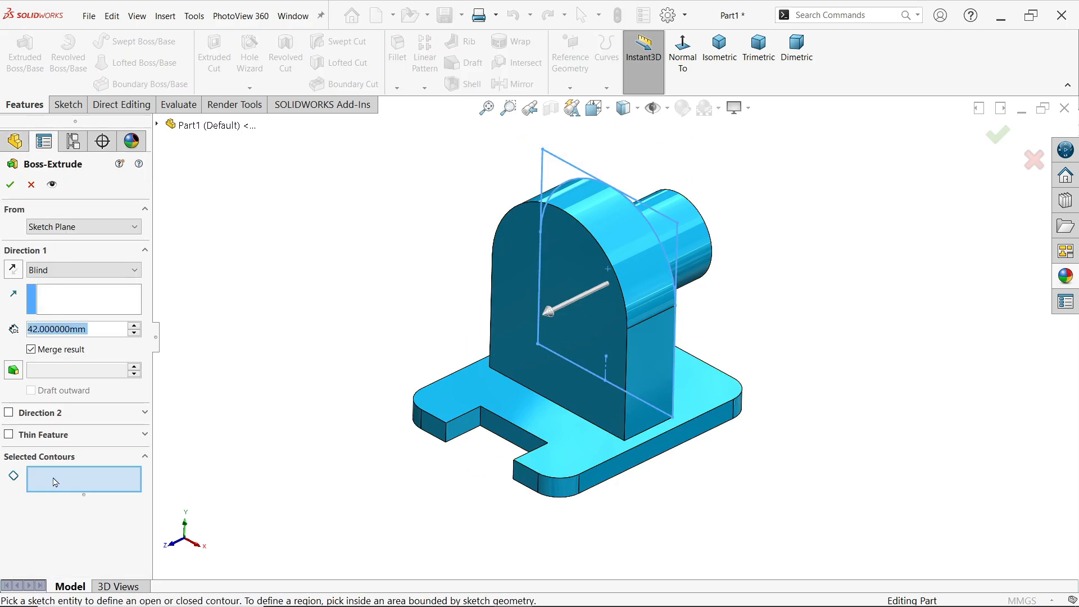
left_click(587, 263)
left_click(573, 231)
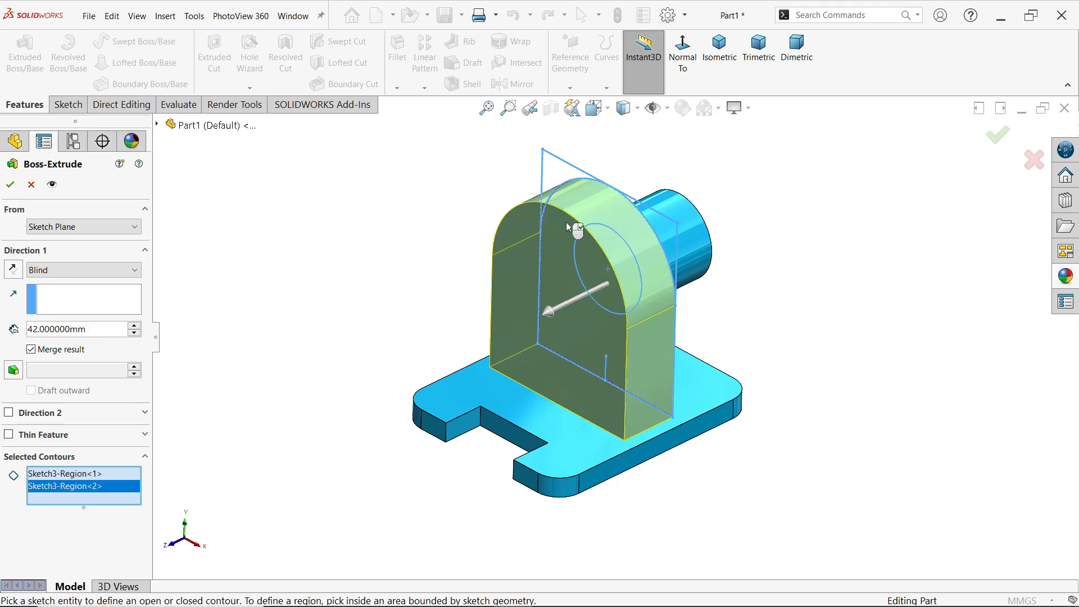
left_click(558, 178)
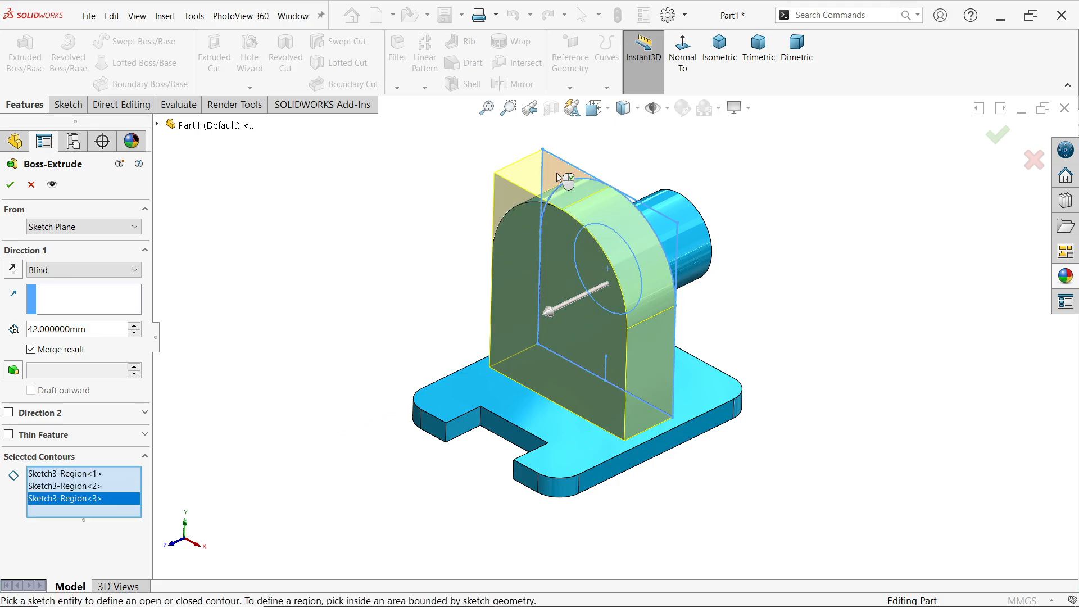
left_click(618, 238)
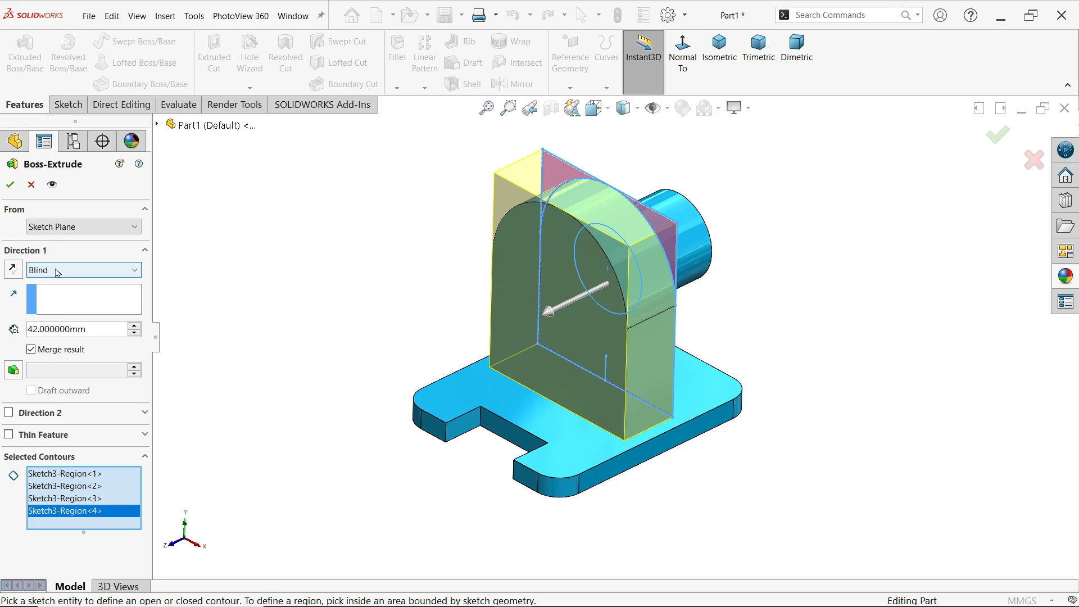
- Make the extrusion start from Surface/Face/Plane, using the front face of the arched housing
left_click(57, 227)
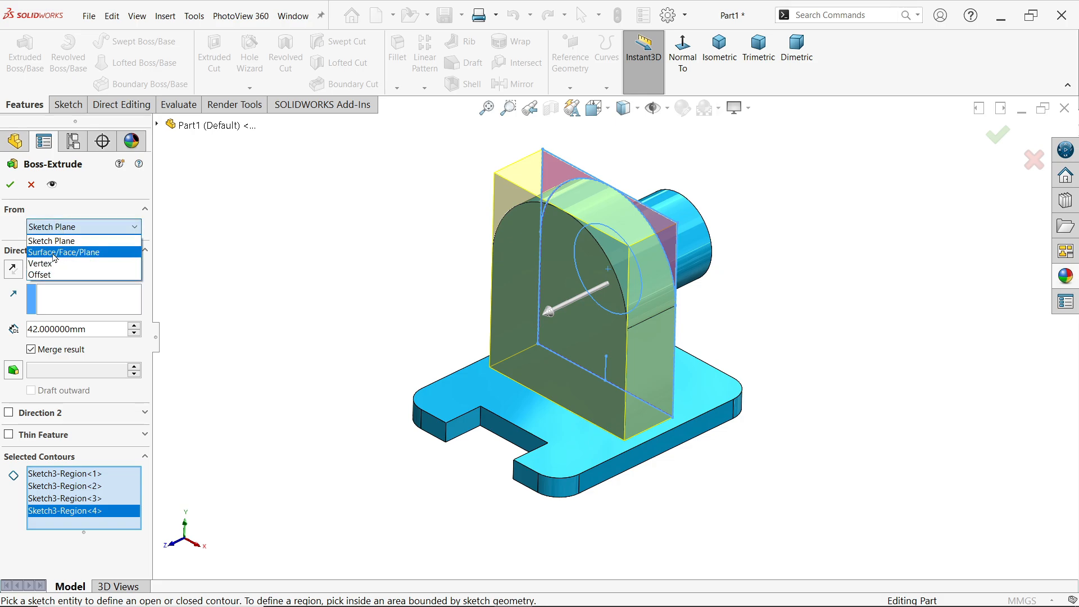
left_click(54, 252)
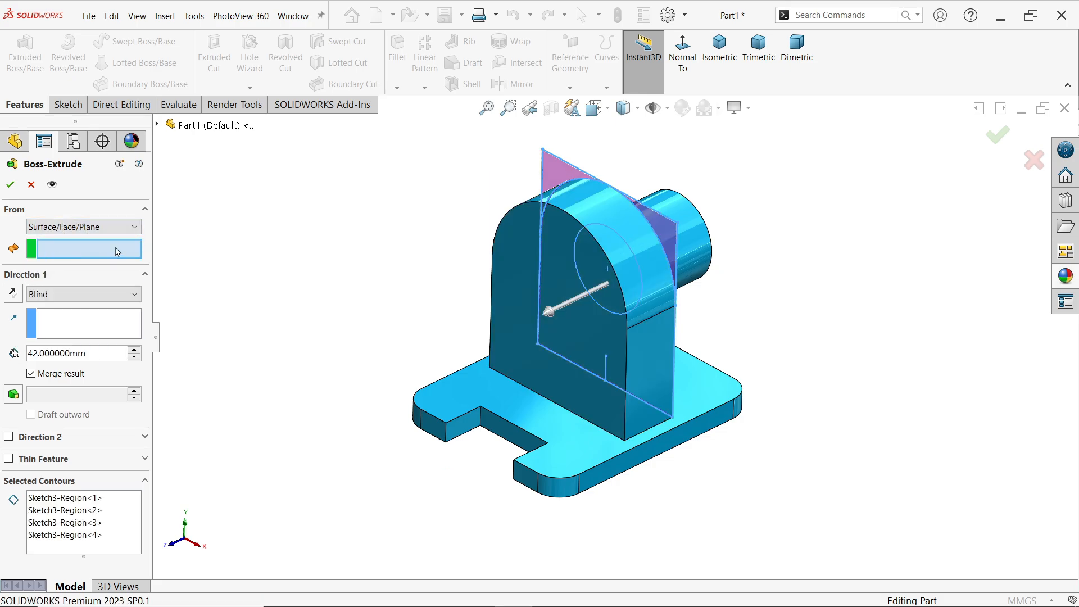
left_click(520, 283)
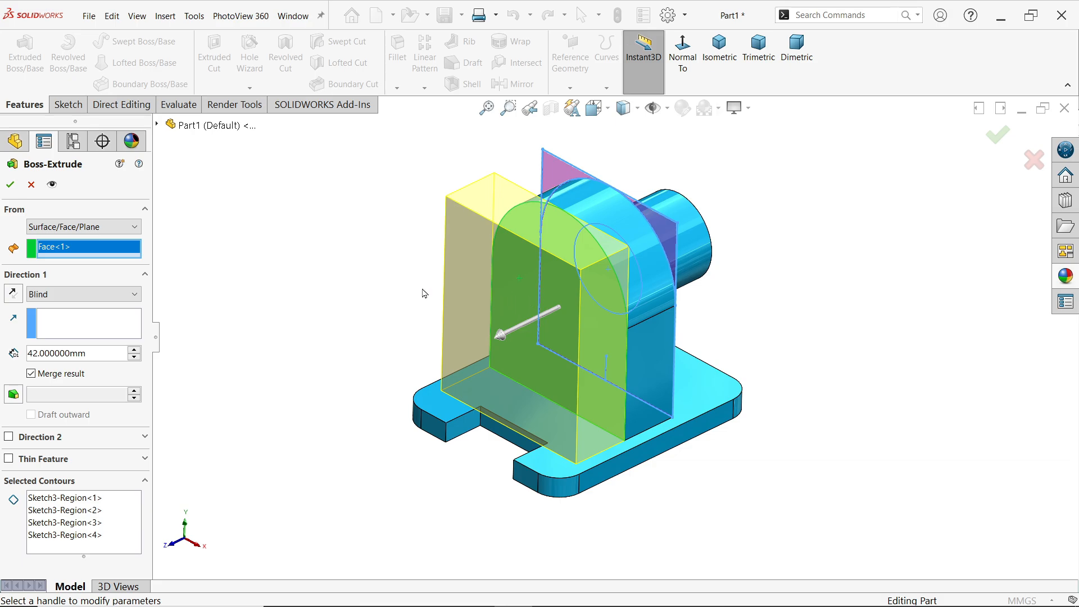
mouse_move(424, 293)
middle_mouse_down()
mouse_move(327, 266)
mouse_move(425, 281)
middle_mouse_up()
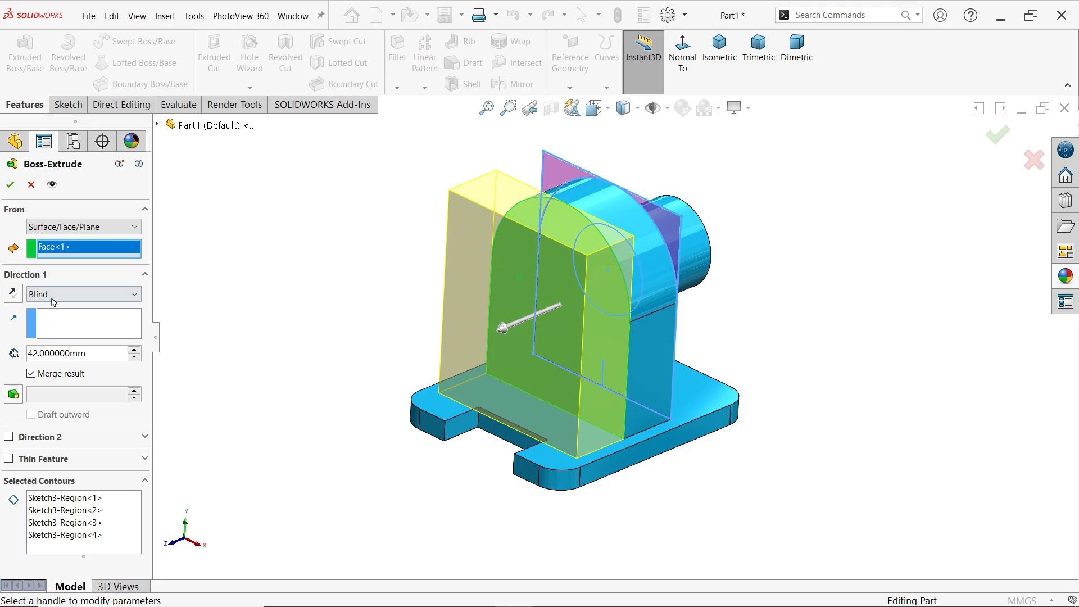
- Set the full rectangular block's extrusion depth to 32 mm and finish the feature
left_click_drag(95, 352, 14, 354)
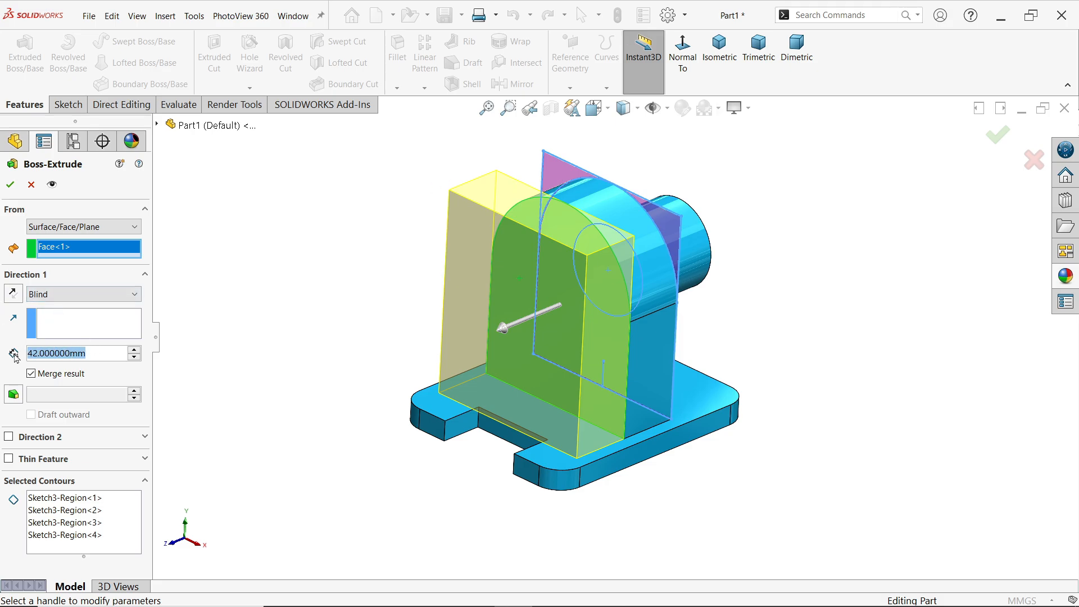
type("32")
key("Return")
mouse_move(233, 289)
middle_mouse_down()
mouse_move(208, 292)
mouse_move(250, 293)
middle_mouse_up()
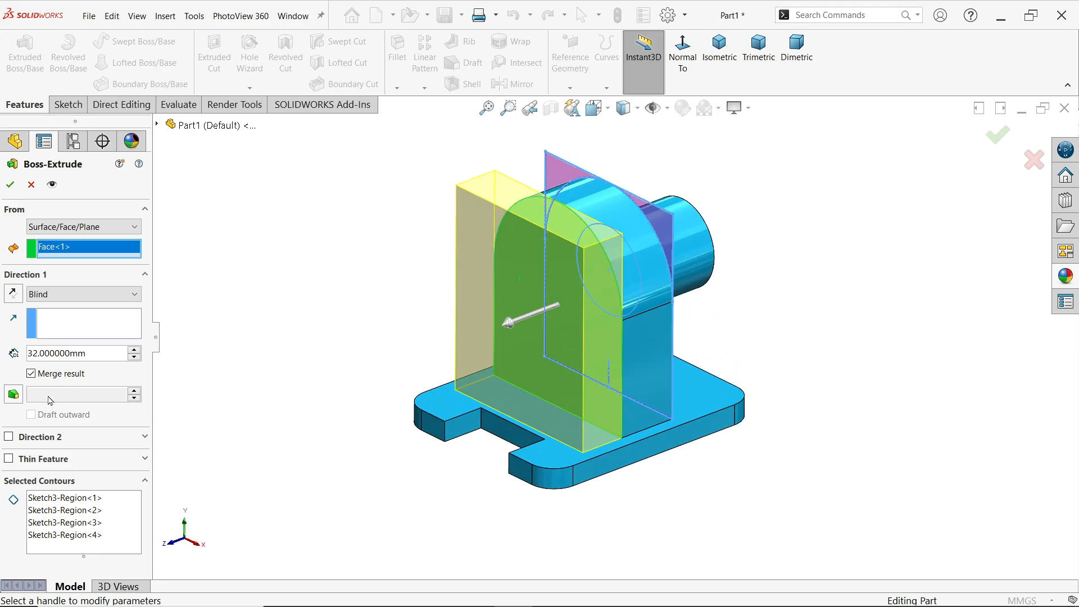
left_click(10, 184)
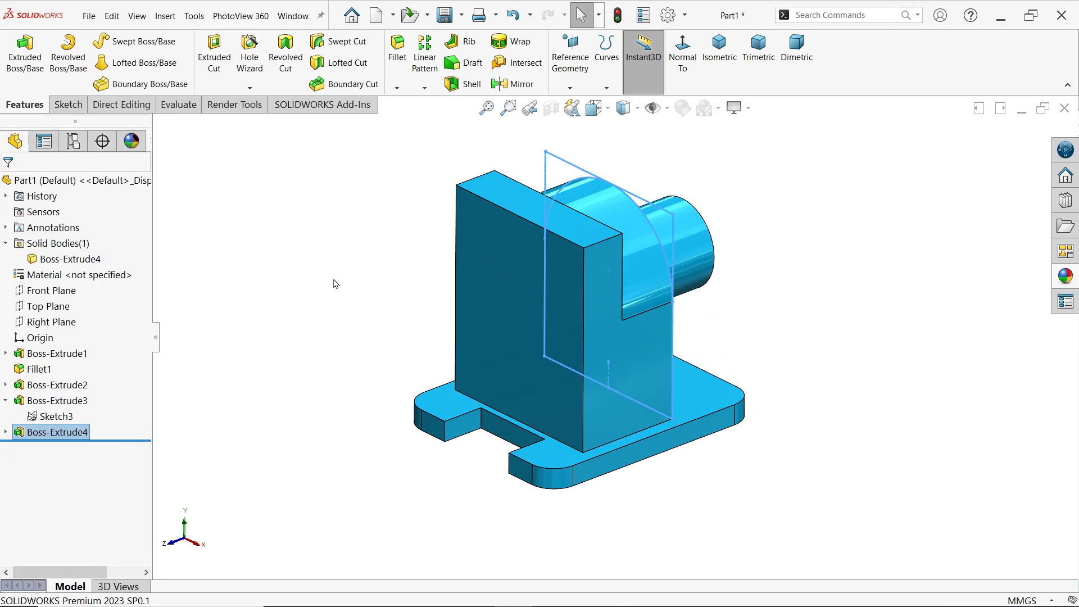
mouse_move(348, 262)
middle_mouse_down()
mouse_move(335, 281)
mouse_move(241, 298)
mouse_move(332, 293)
mouse_move(377, 235)
mouse_move(374, 289)
middle_mouse_up()
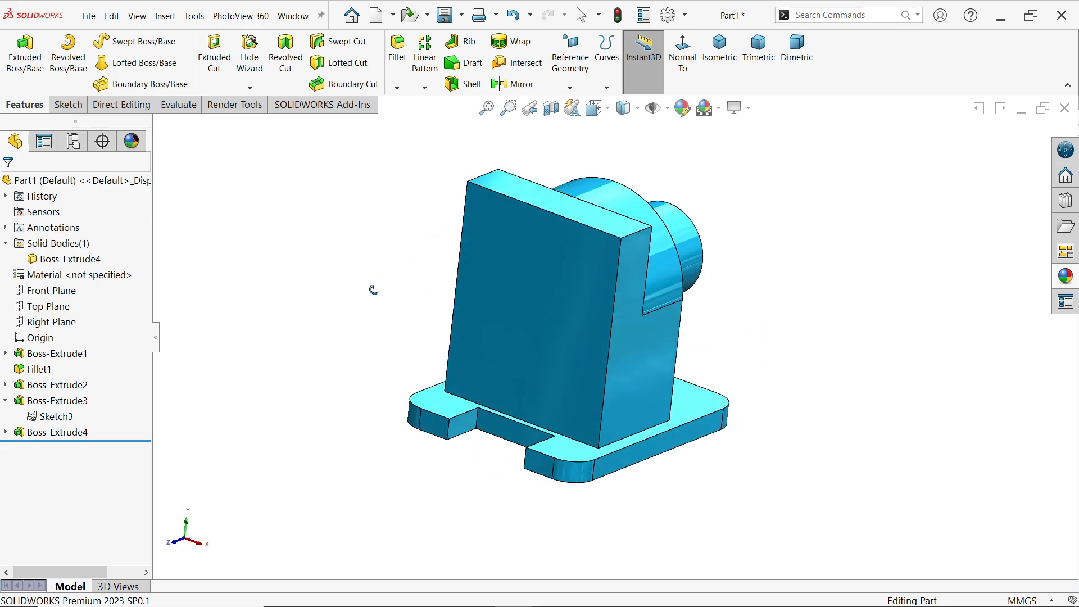
- Check the bore diameters and depths in Section A-A of the drawing image
key("alt+Tab")
scroll(353, 156, "up", 5)
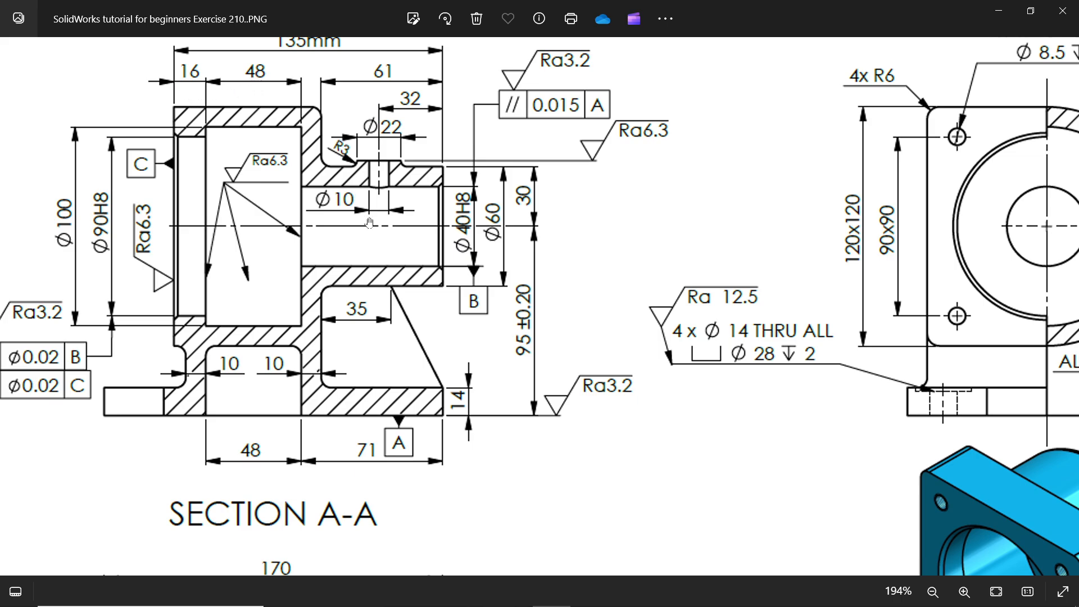
left_click(996, 7)
- Start Hole Wizard with the plain Hole type, GB standard and Drill sizes
middle_click_drag(724, 333, 639, 310)
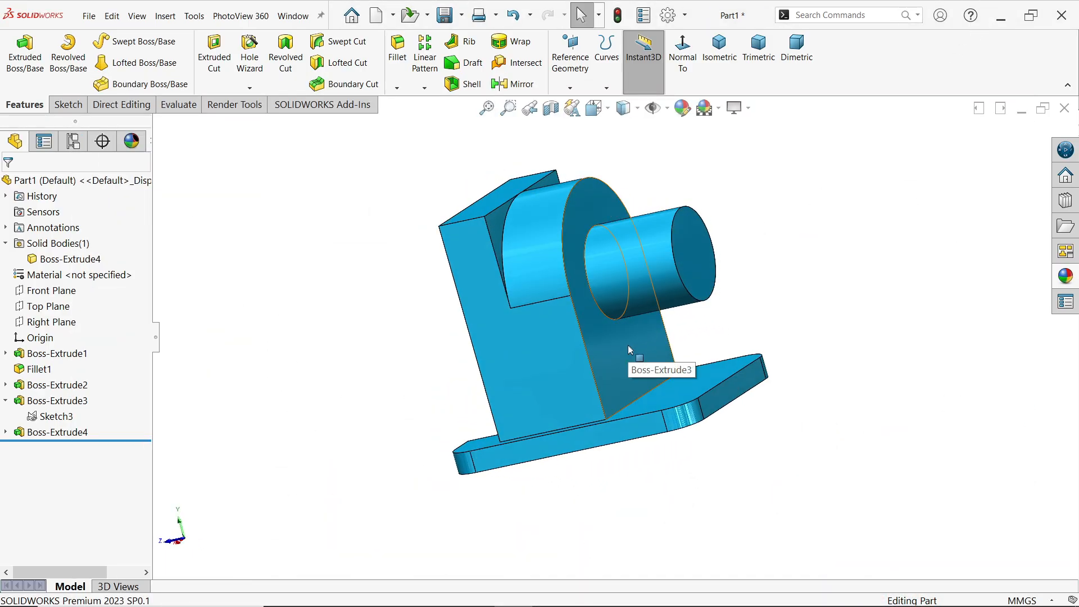
middle_click_drag(729, 265, 707, 268)
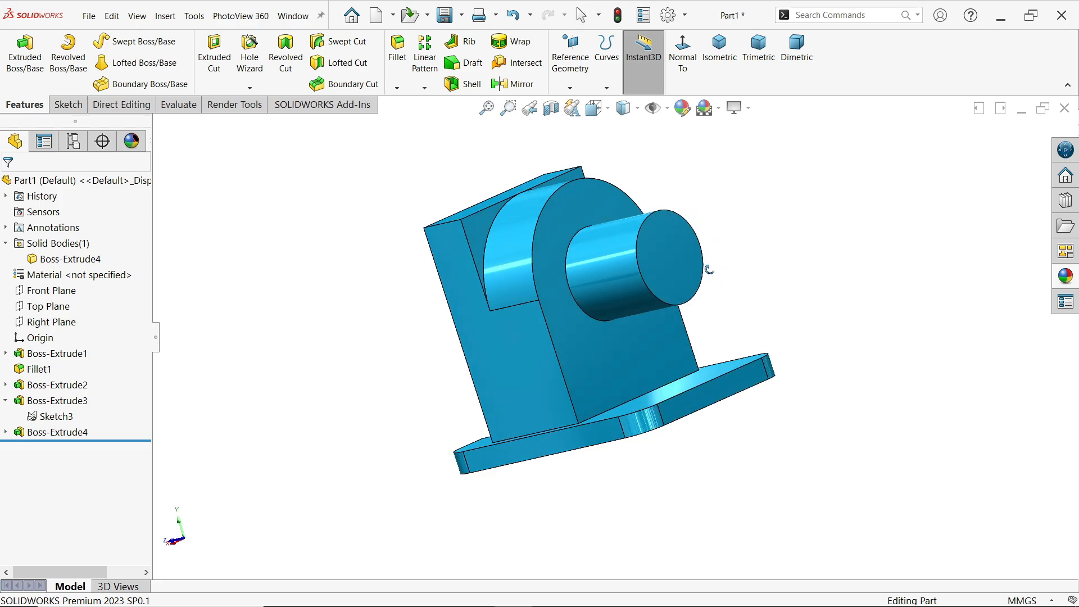
left_click(249, 59)
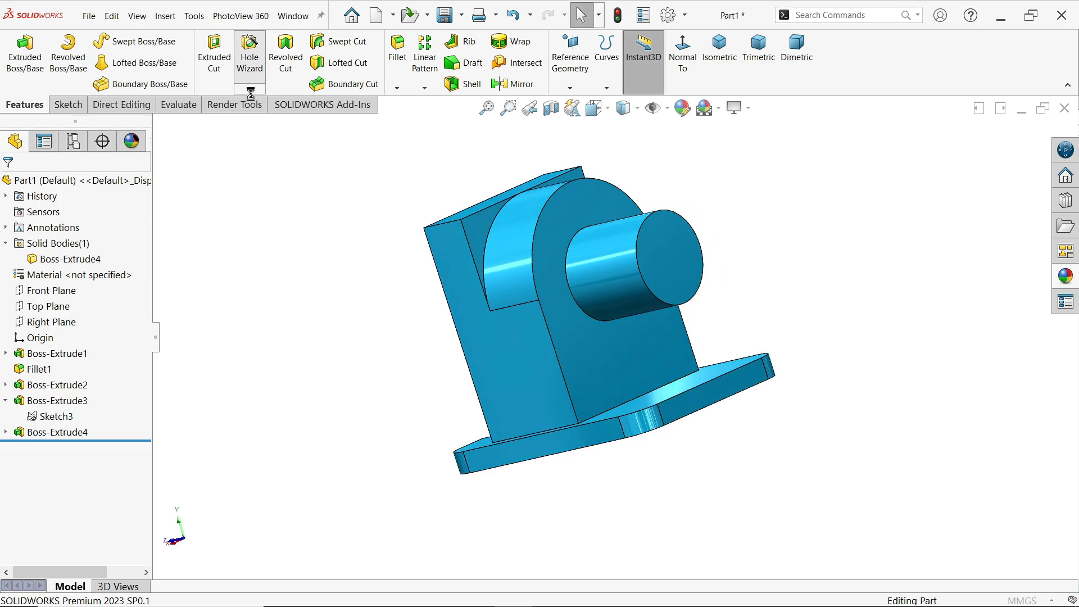
left_click(95, 328)
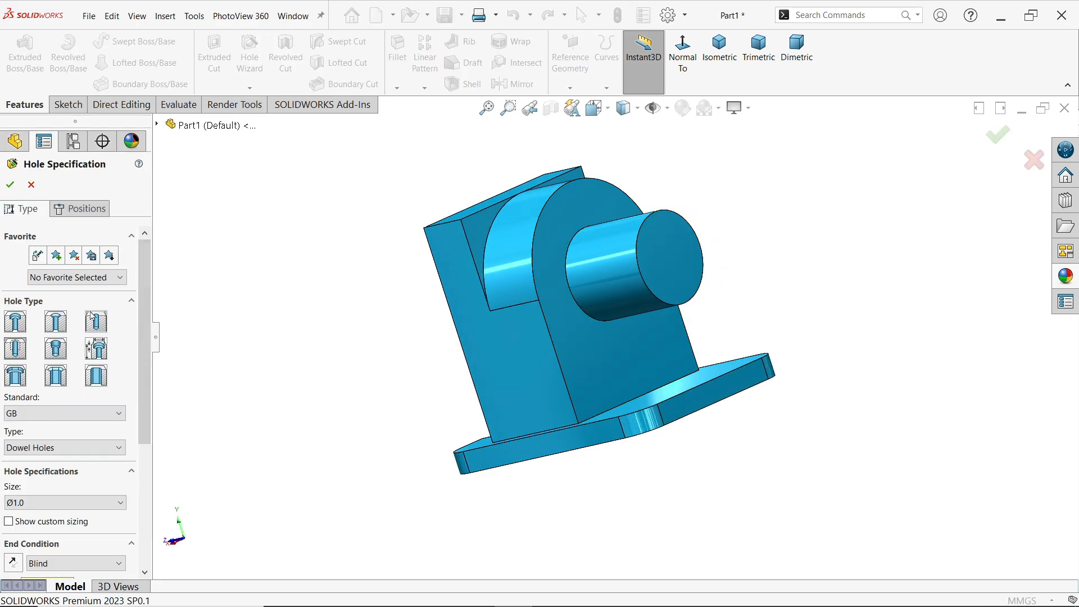
scroll(88, 343, "down", 3)
left_click(69, 336)
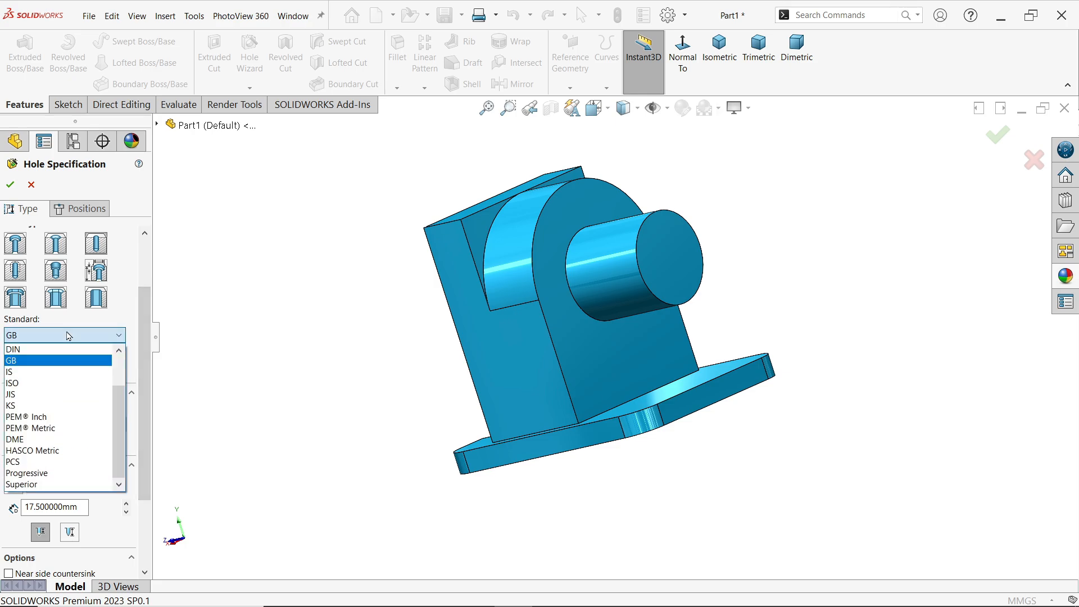
left_click(18, 363)
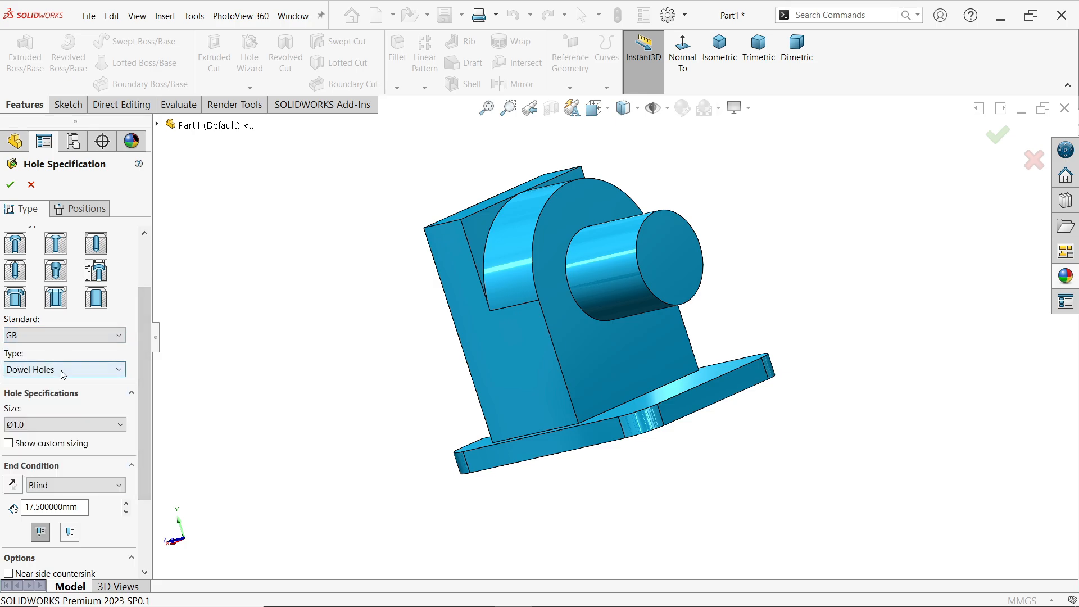
left_click(63, 370)
left_click(34, 397)
- Choose the Ø25.5 drill size, enable custom sizing and set the through-hole diameter to 40 mm
scroll(70, 360, "down", 3)
left_click(70, 355)
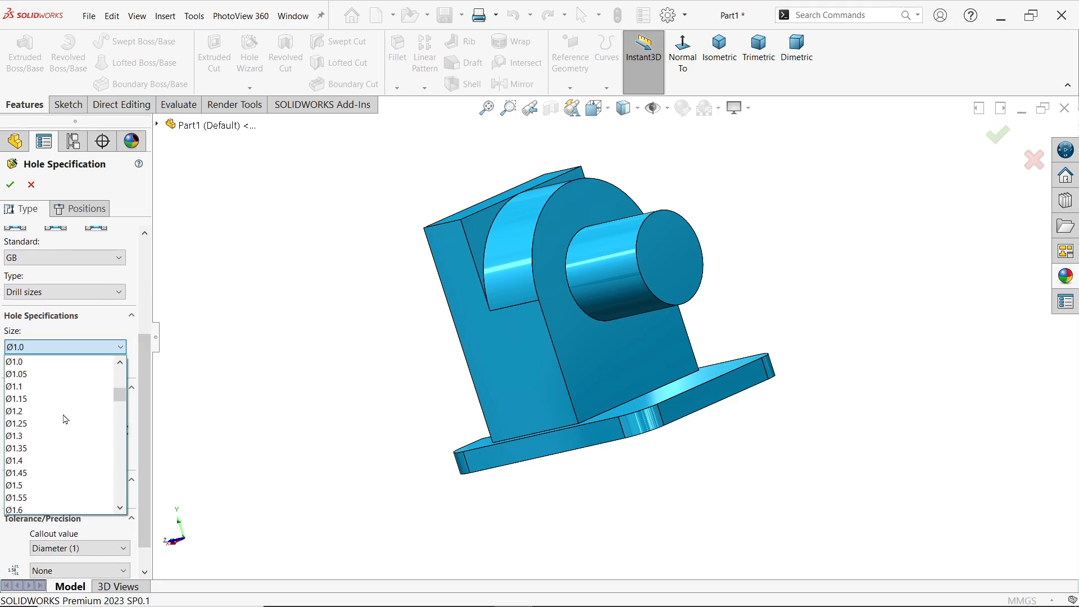
scroll(62, 414, "down", 20)
scroll(75, 469, "down", 10)
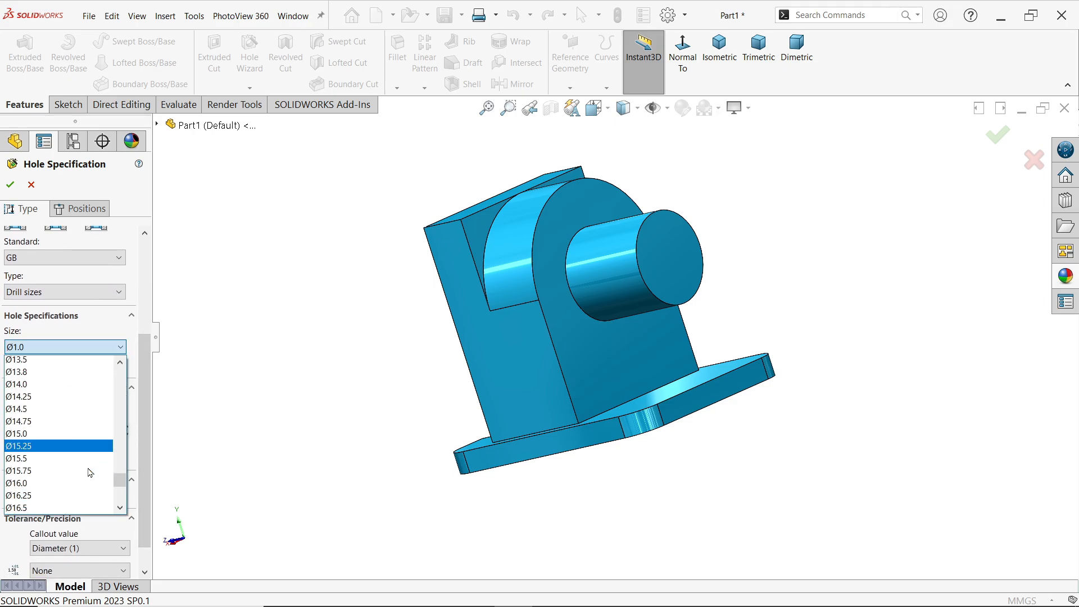
left_click(19, 506)
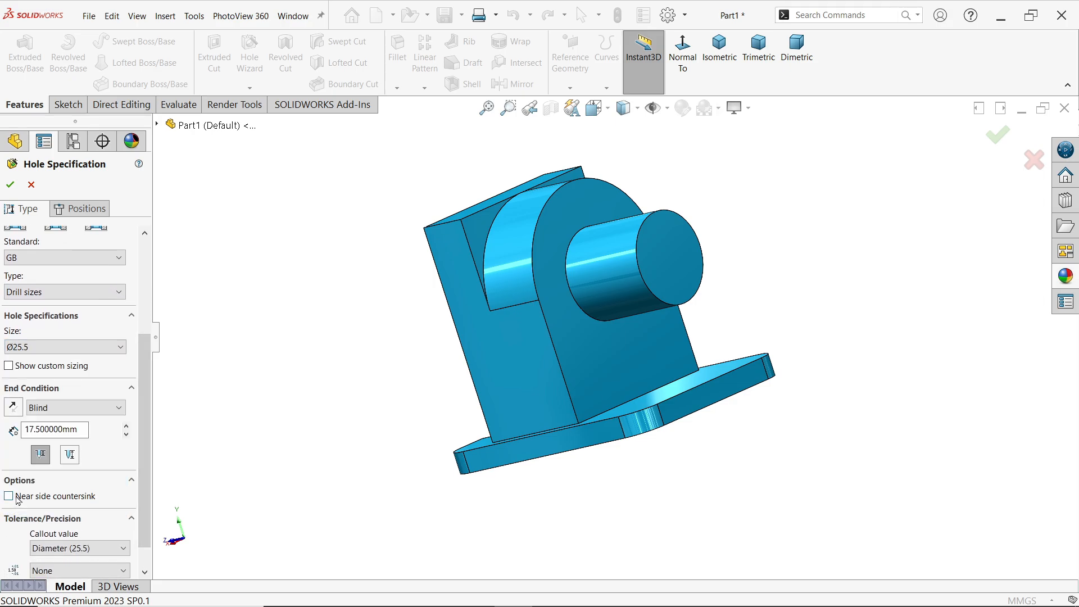
left_click(39, 367)
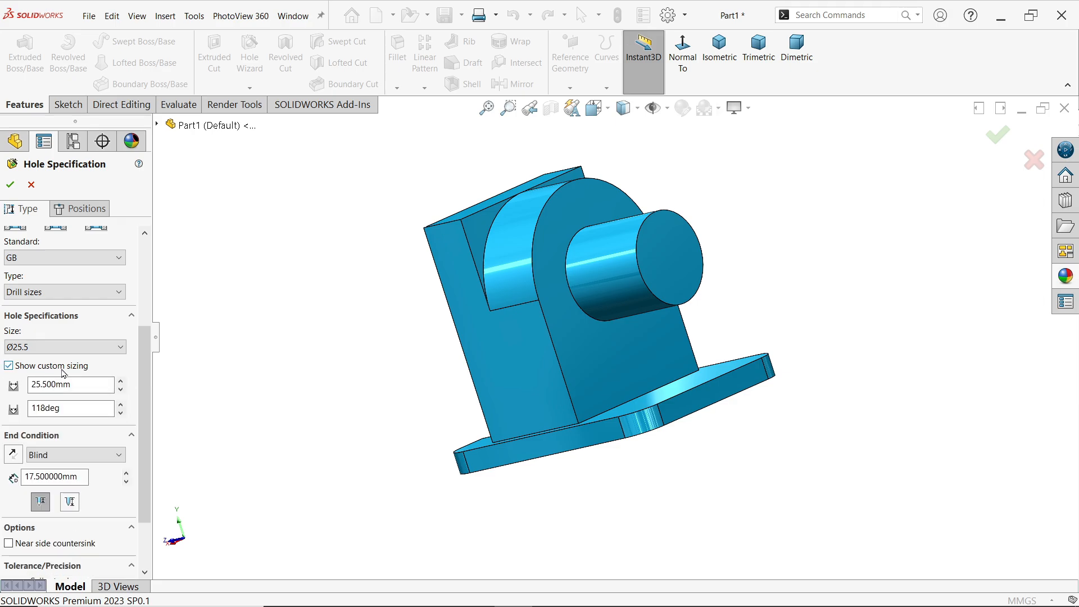
left_click(76, 387)
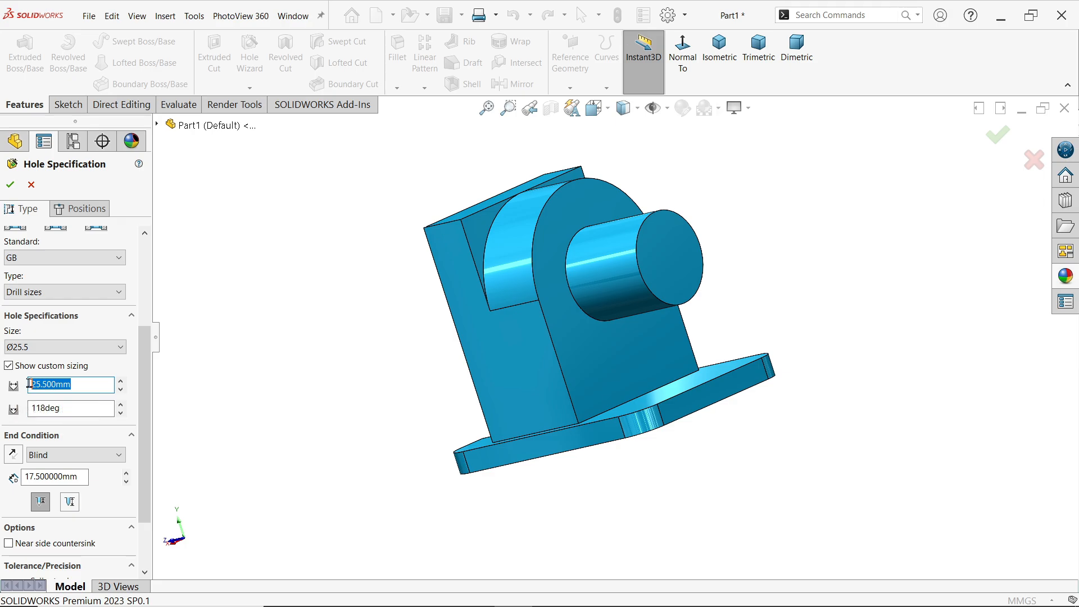
key("Return")
- Set the hole's end condition to Blind with a depth of 71 mm measured up to the shoulder
scroll(74, 383, "down", 3)
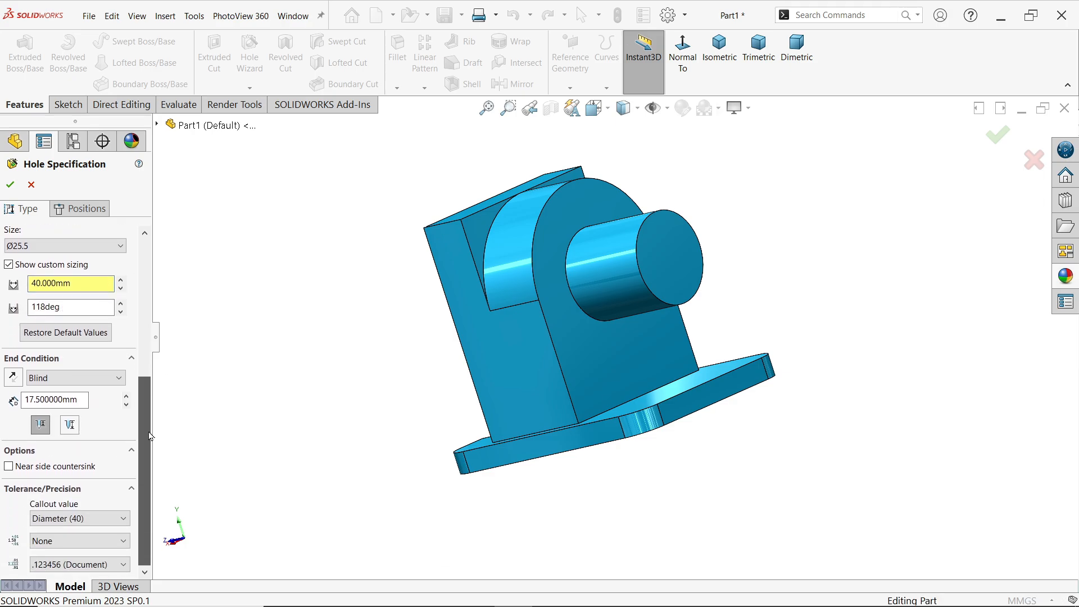
left_click(75, 384)
left_click(80, 388)
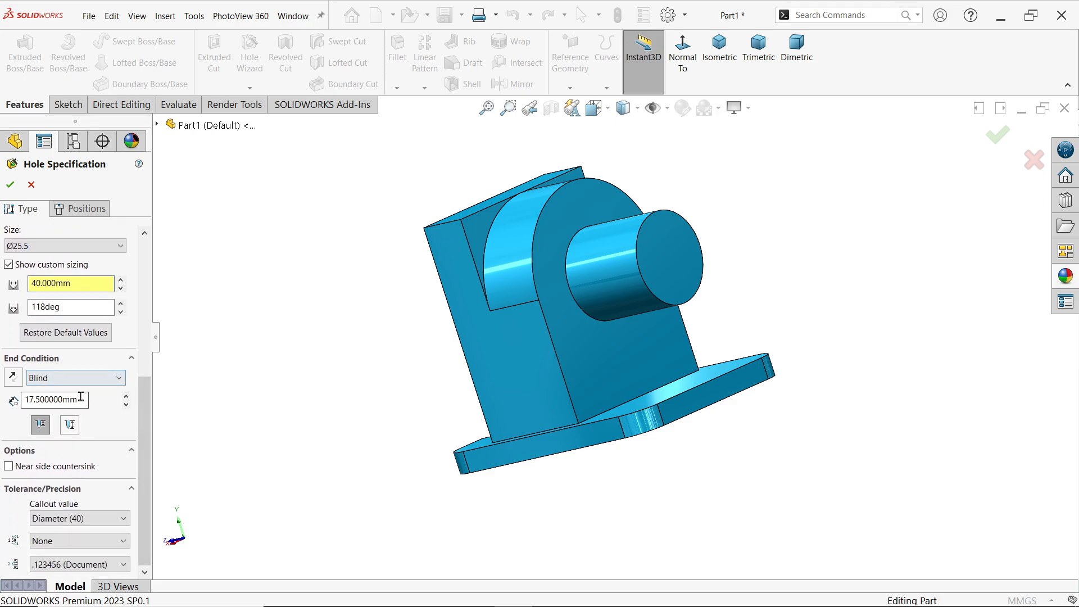
left_click_drag(80, 397, 17, 395)
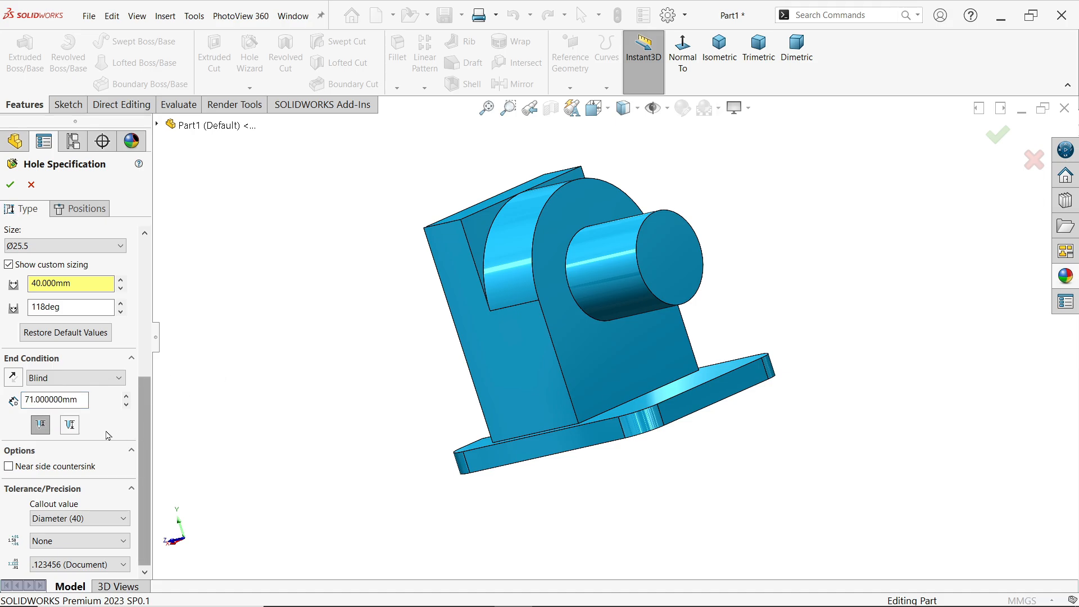
left_click(39, 425)
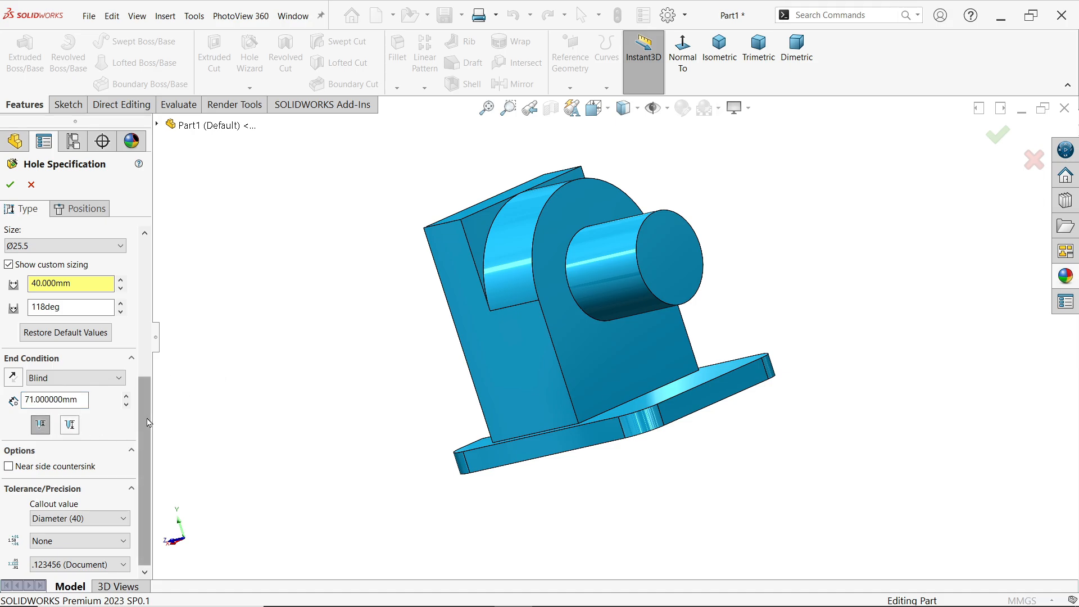
- Give the hole's diameter a Fit with tolerance callout, using a Clearance fit with hole class H8
left_click(51, 541)
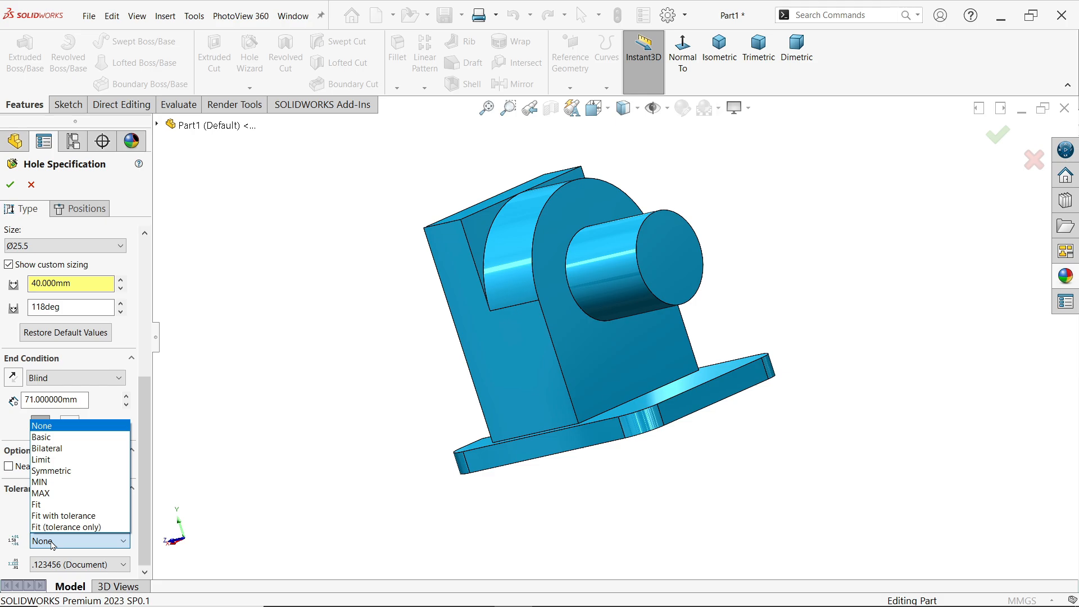
left_click(49, 517)
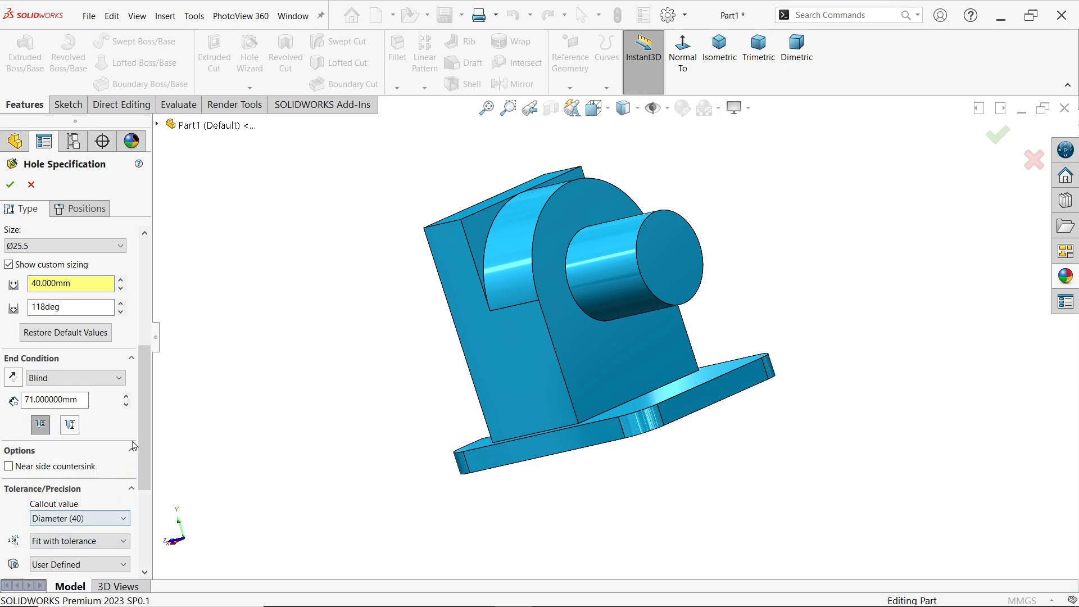
scroll(89, 401, "down", 3)
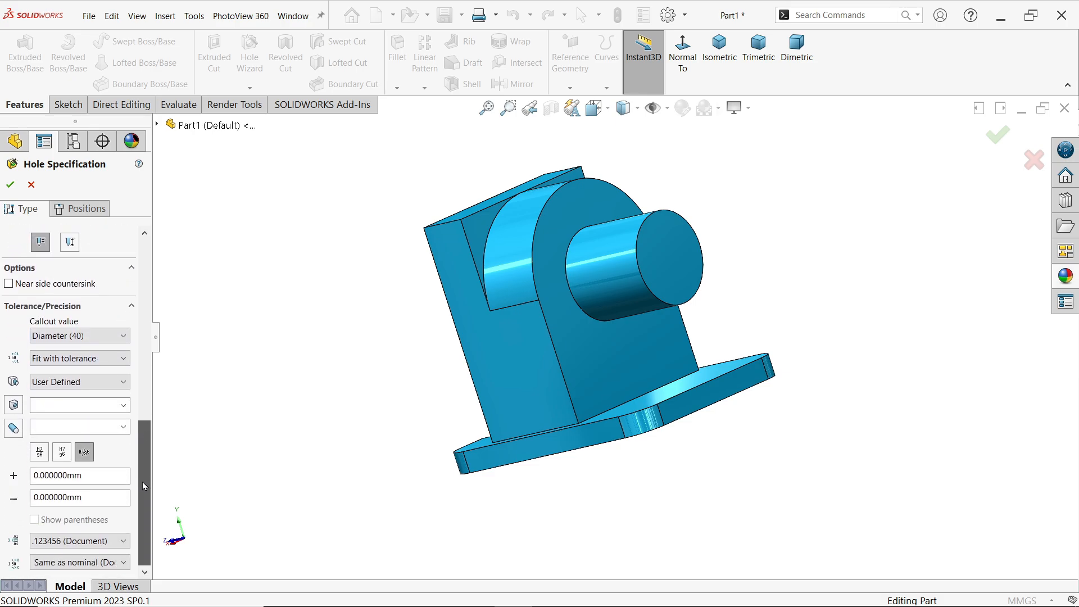
left_click(60, 382)
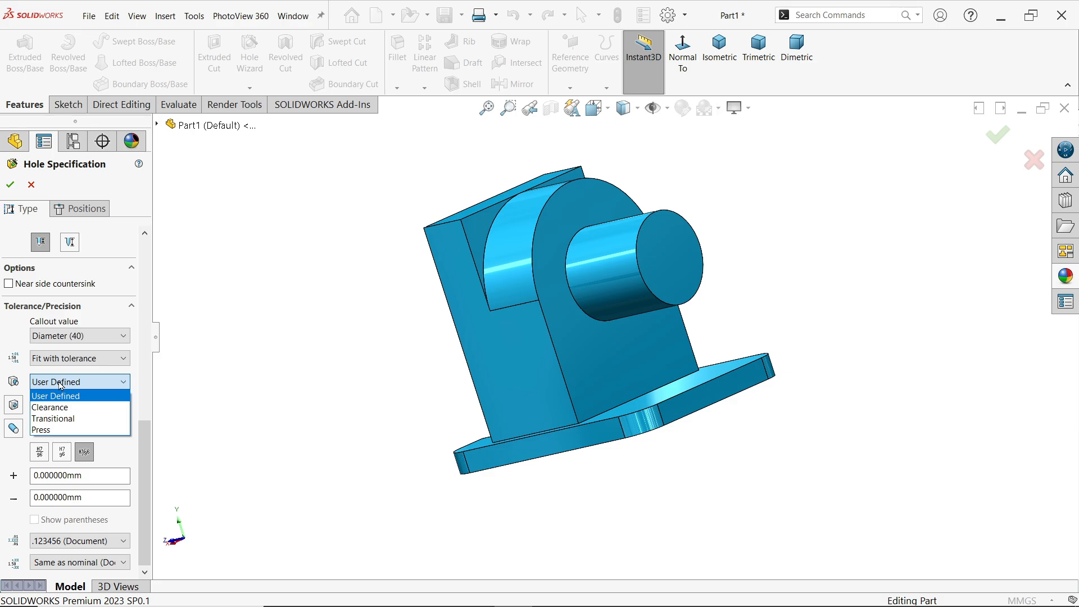
left_click(59, 409)
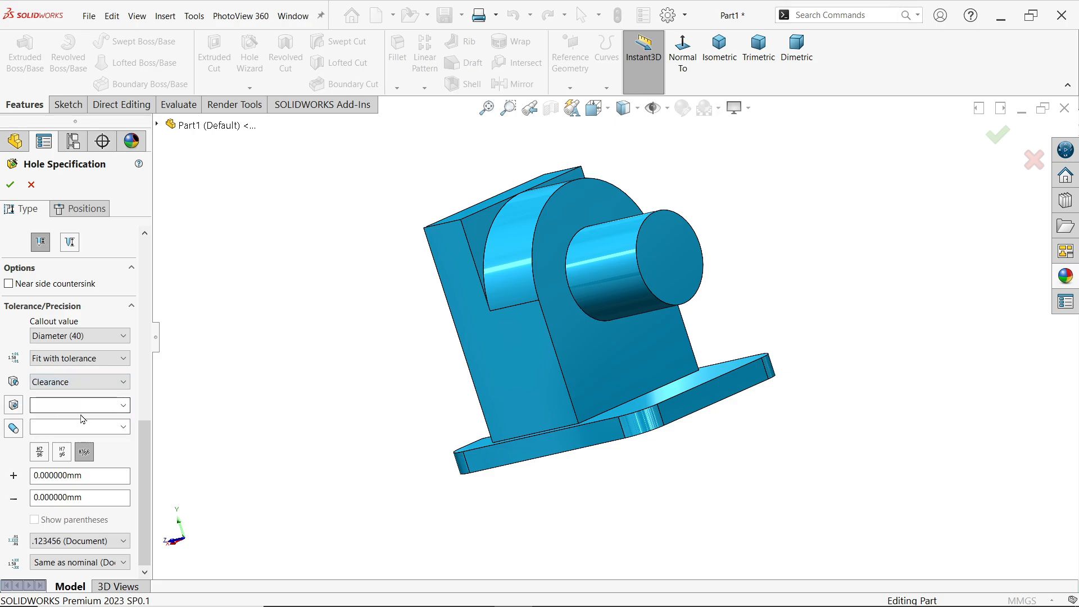
left_click(123, 406)
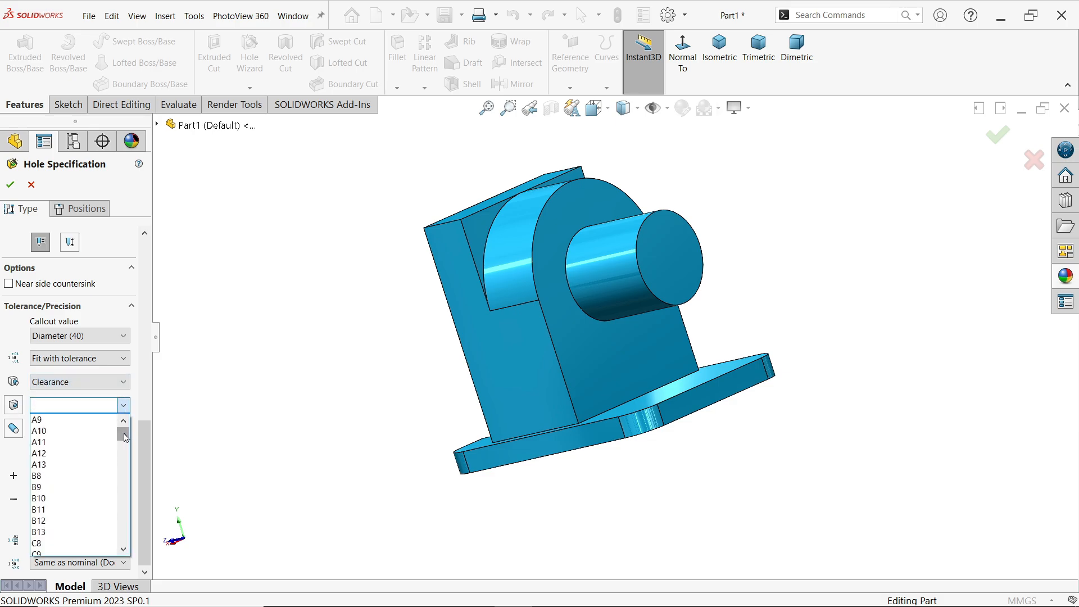
left_click_drag(125, 438, 125, 472)
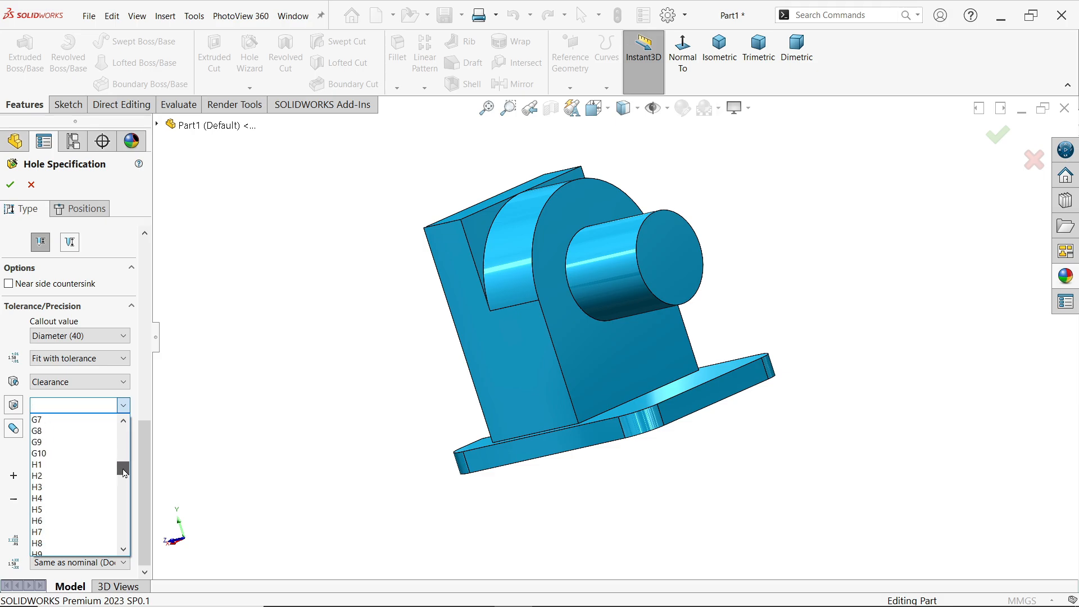
left_click(44, 522)
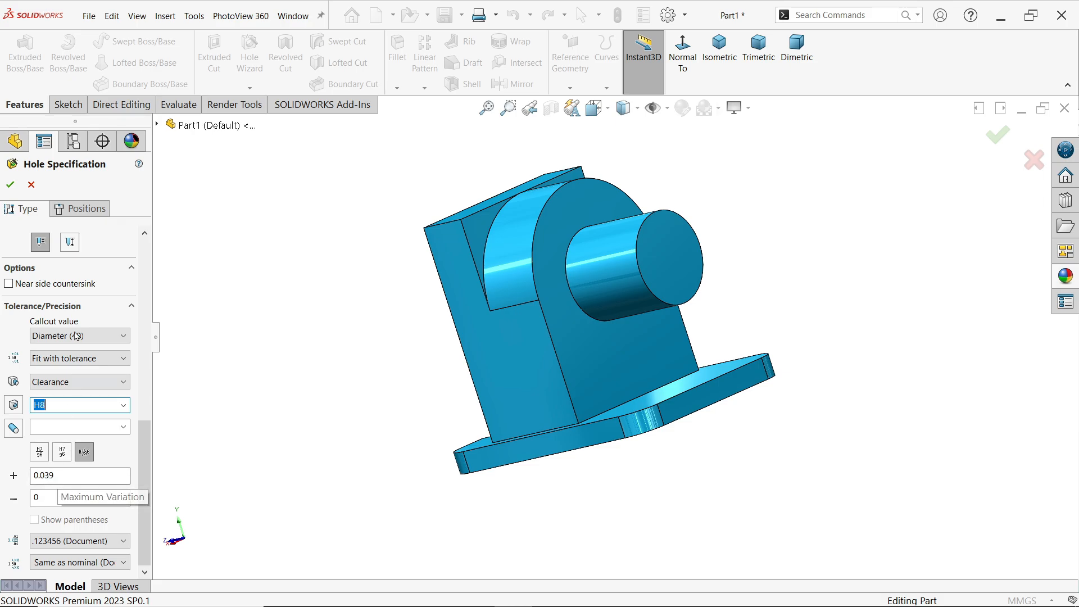
- Place the hole at the centre of the cylindrical boss's end face and finish the feature
left_click(95, 213)
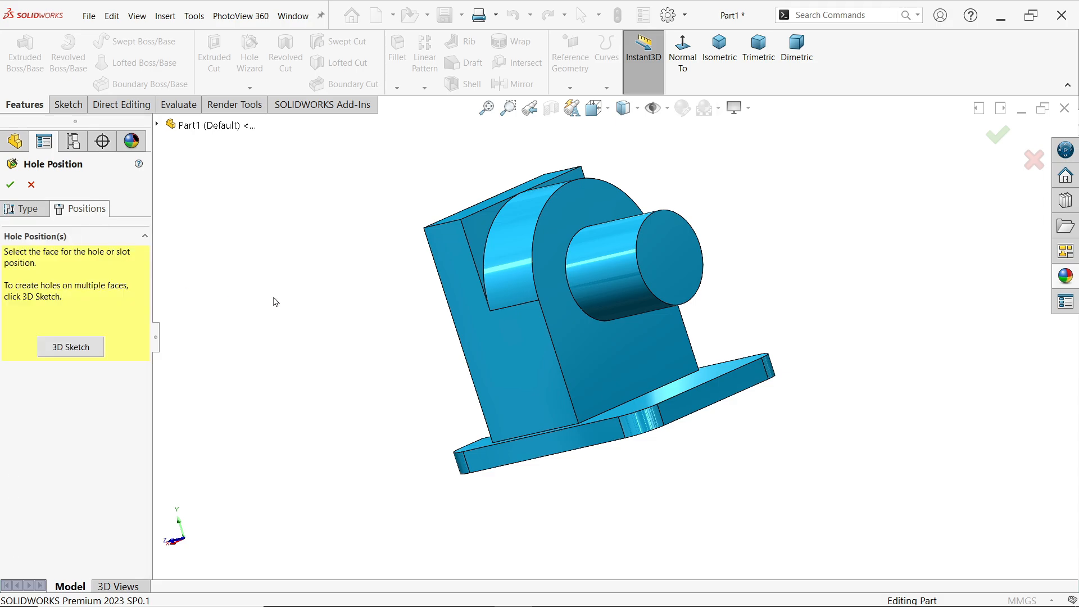
left_click(669, 265)
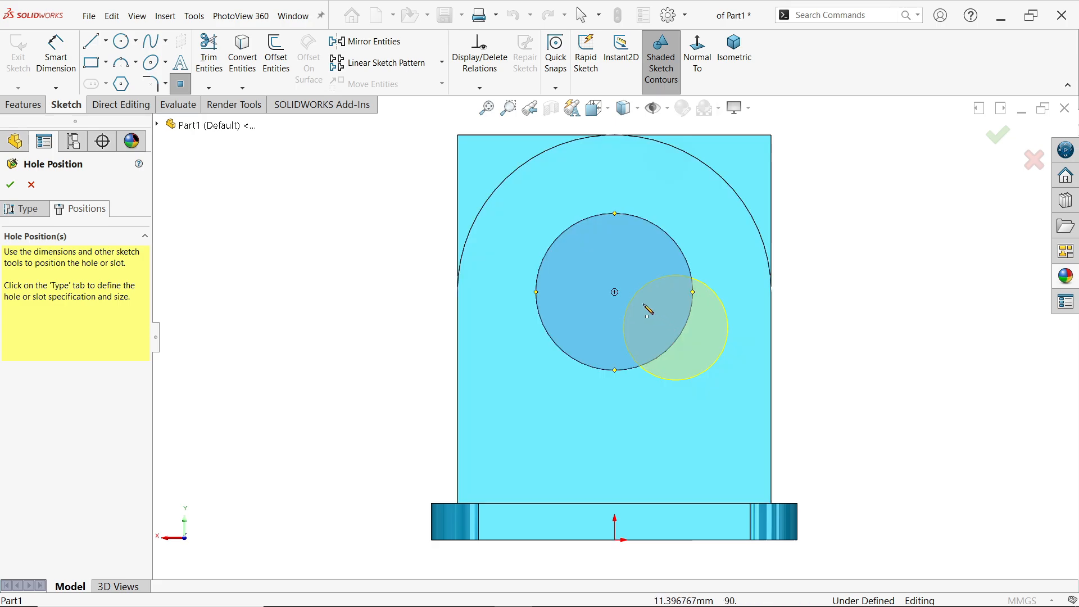
left_click(615, 292)
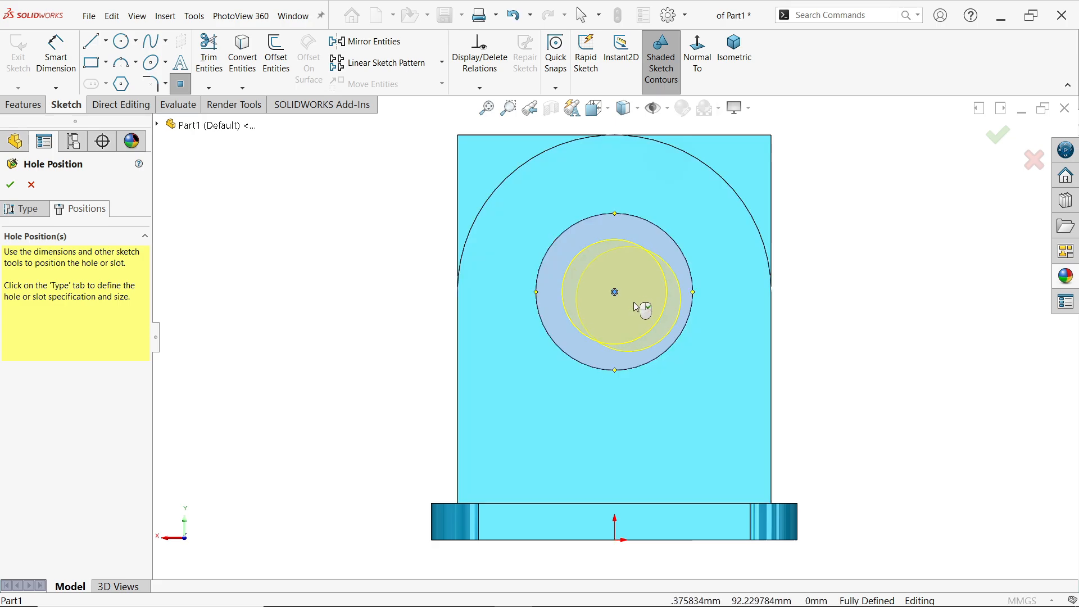
key("Escape")
mouse_move(825, 264)
middle_mouse_down()
mouse_move(854, 233)
mouse_move(901, 252)
mouse_move(911, 282)
middle_mouse_up()
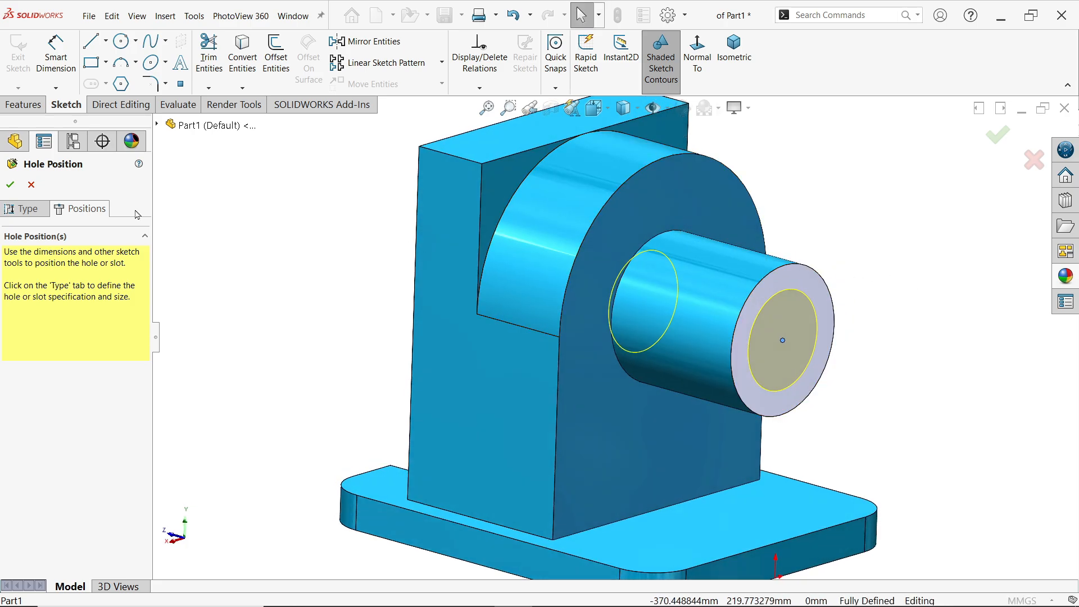
left_click(10, 184)
- Start another Hole Wizard drill-size hole for the rectangular block and set its custom diameter to 90 mm
middle_click_drag(298, 276, 393, 247)
key("Escape")
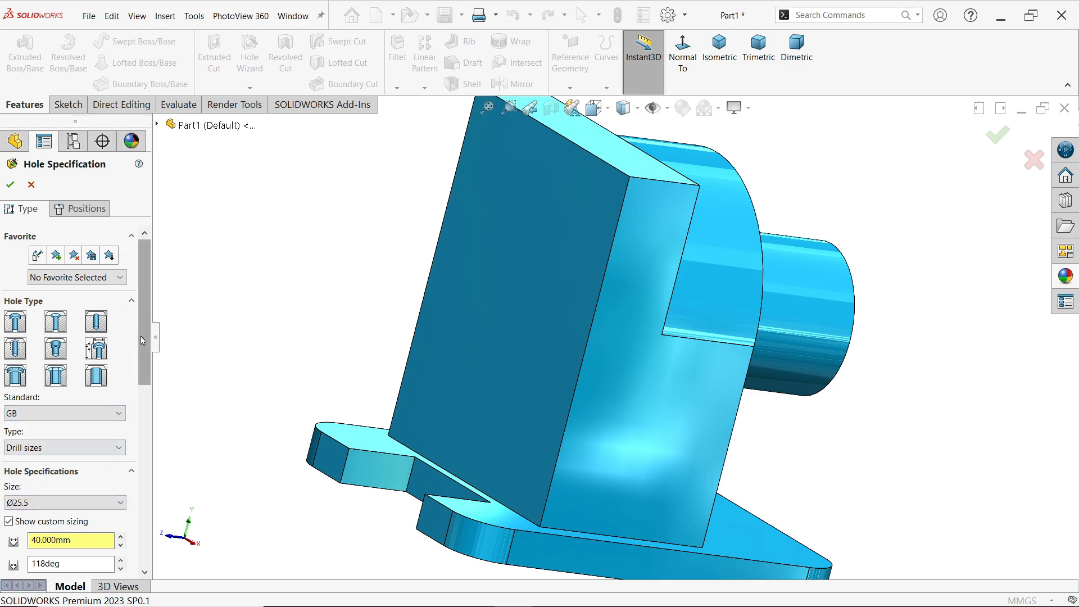
left_click_drag(145, 340, 144, 403)
left_click_drag(80, 388, 22, 382)
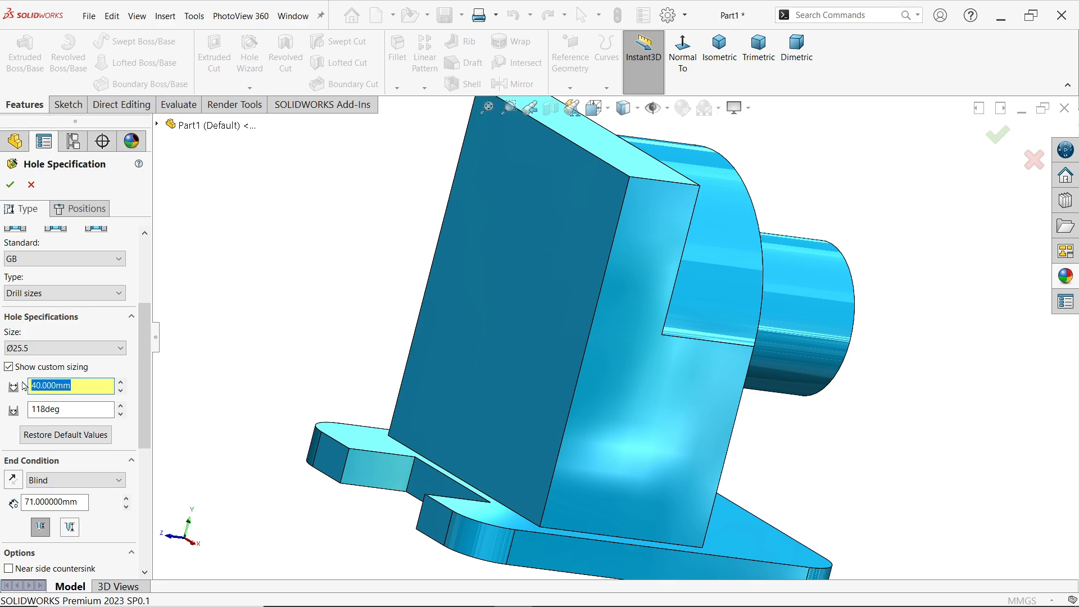
key("Return")
- Set the hole's blind depth to 16 mm and review its fit tolerance settings
scroll(84, 383, "down", 3)
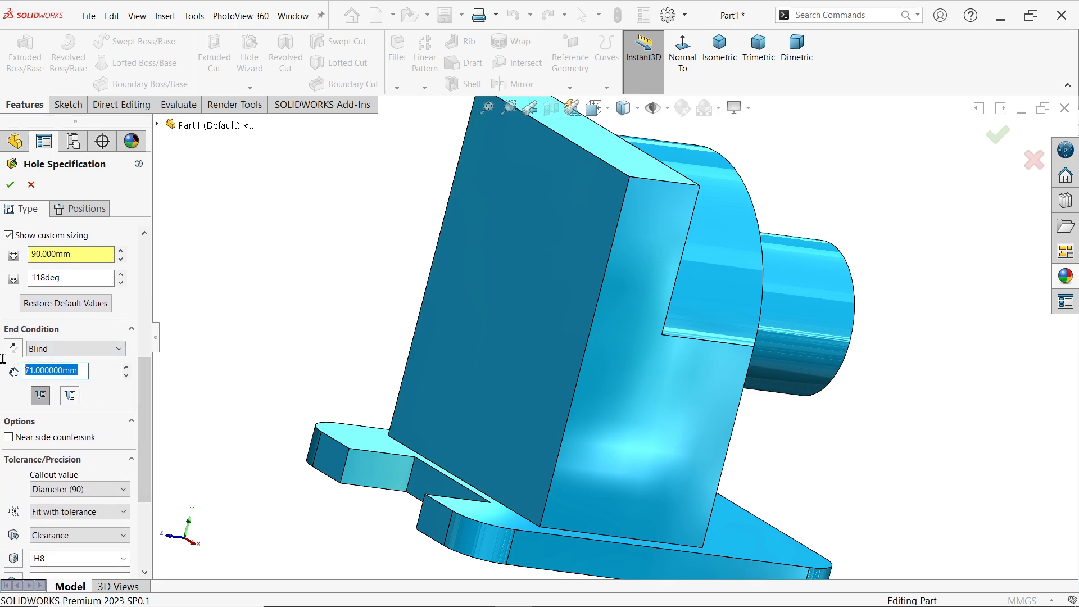
type("16")
key("Return")
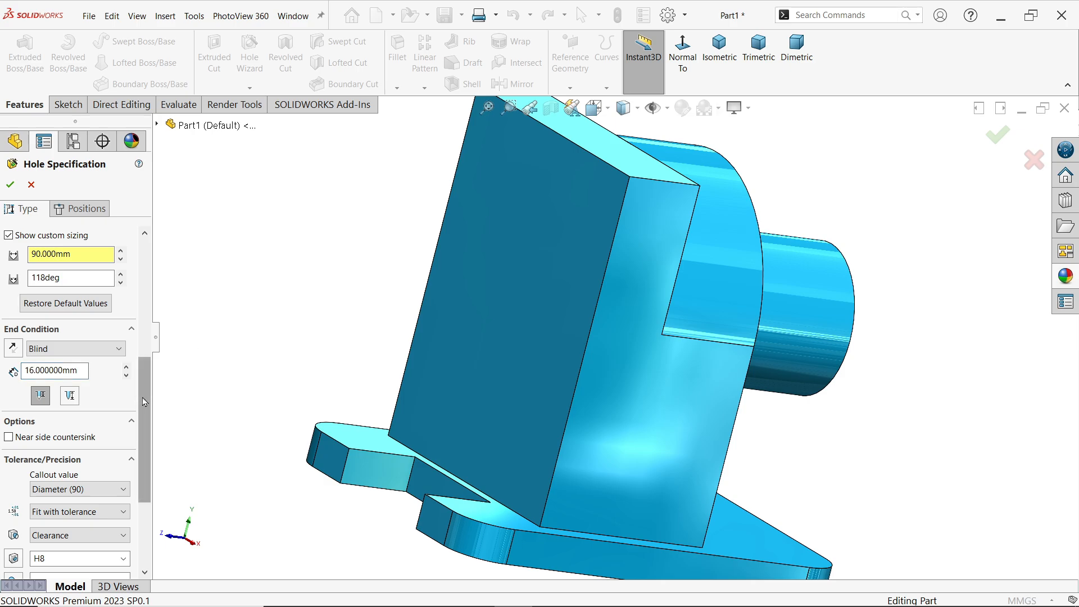
scroll(62, 348, "down", 2)
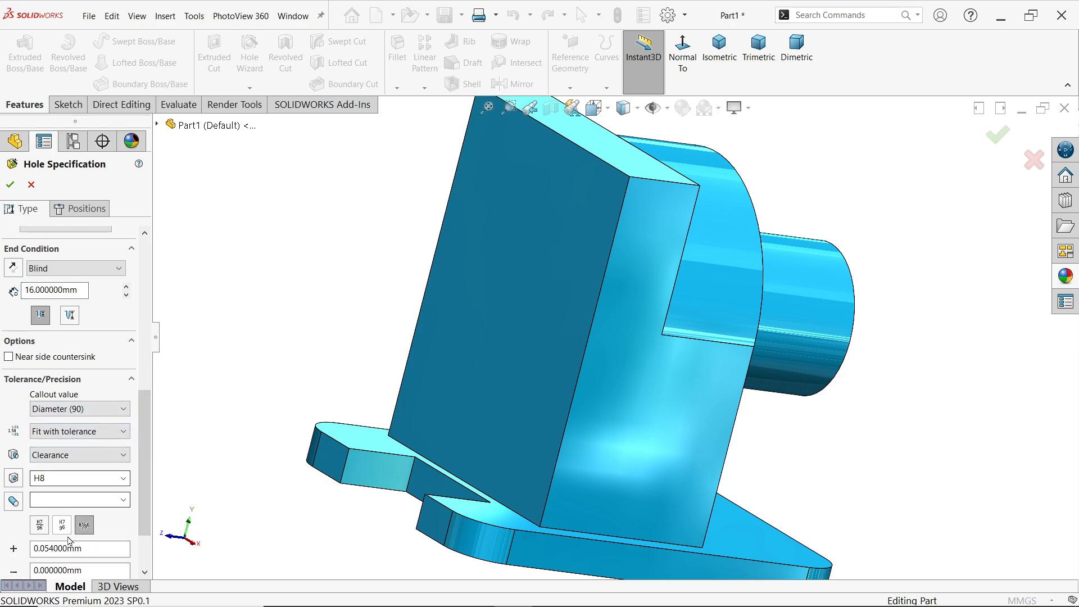
scroll(139, 470, "down", 3)
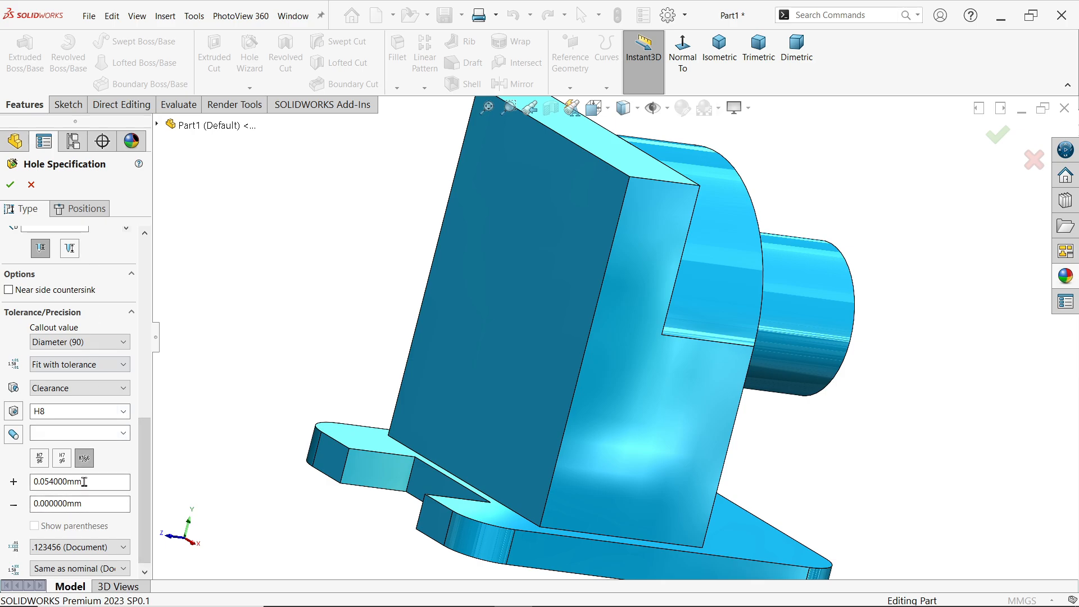
- Place the 90 mm hole on the block's front face, concentric with the cylindrical boss using the Hidden Lines Visible display, and finish the feature
left_click(79, 208)
left_click(503, 224)
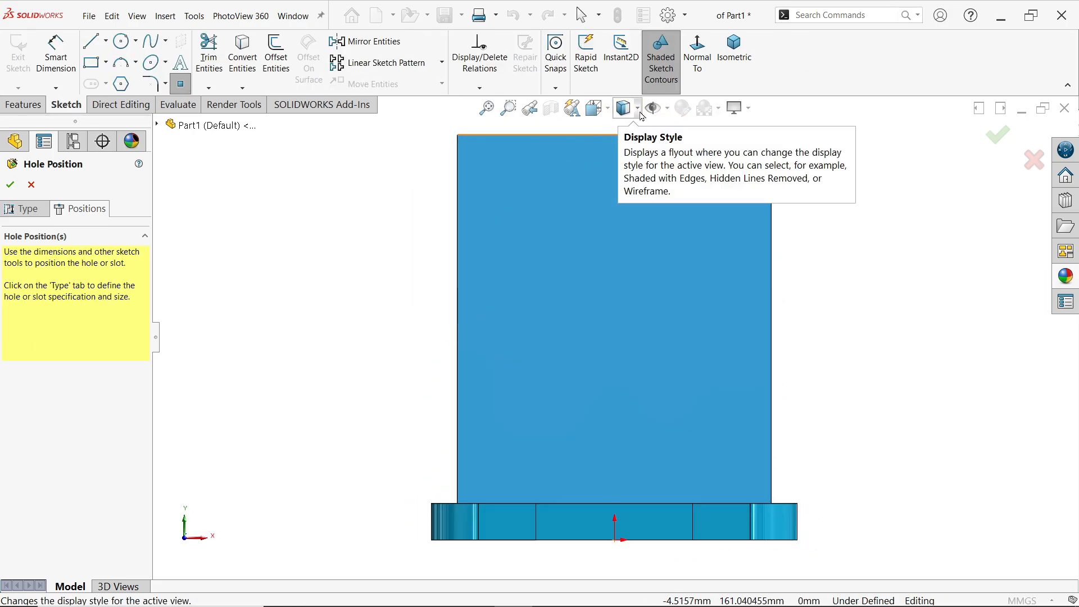
left_click(638, 110)
left_click(623, 202)
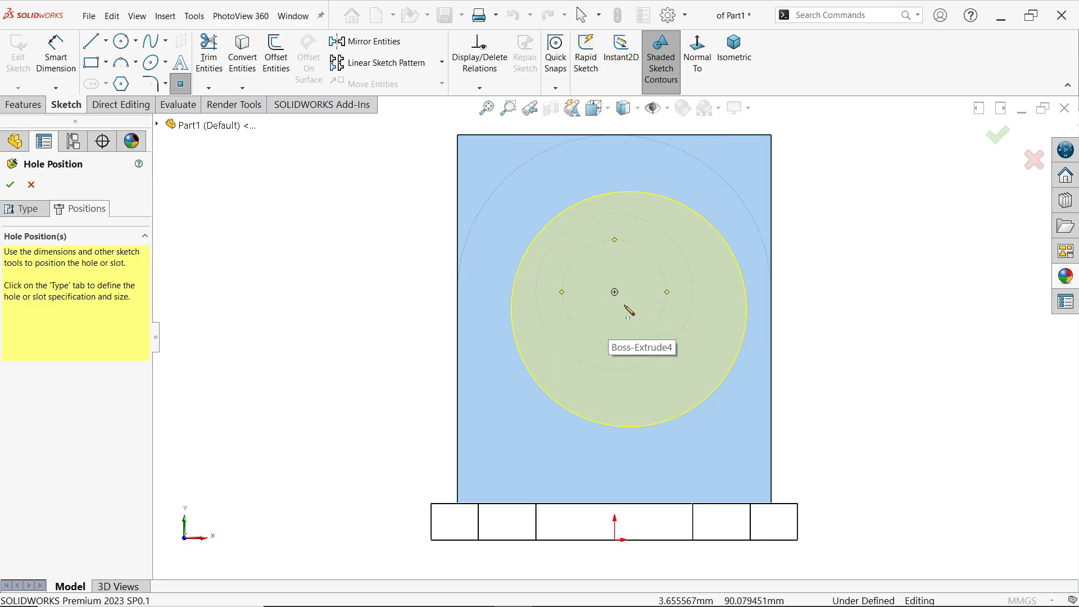
left_click(617, 295)
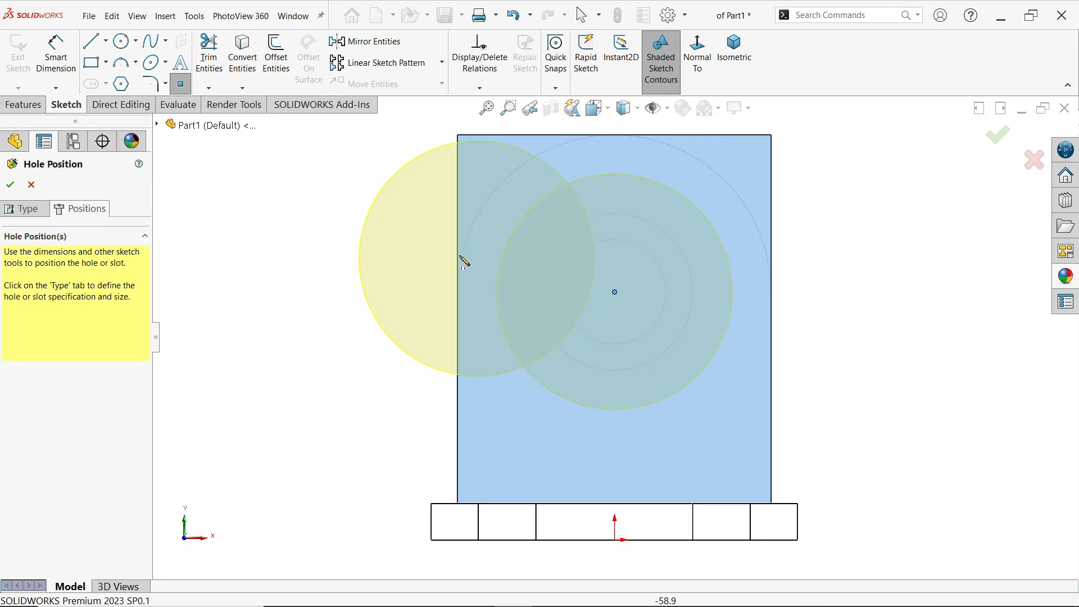
middle_click_drag(395, 251, 325, 267)
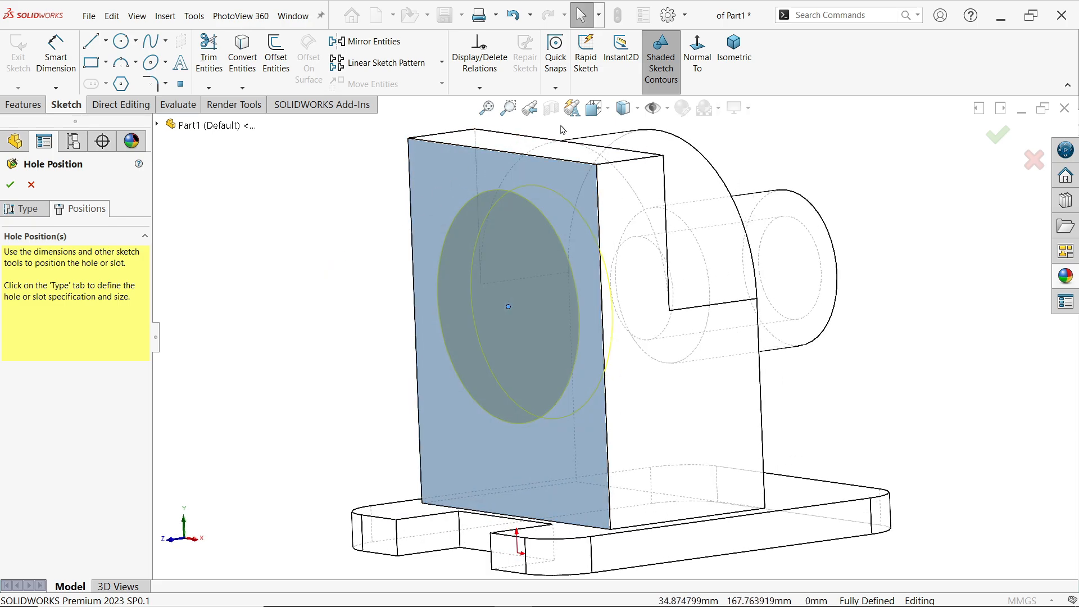
left_click(10, 187)
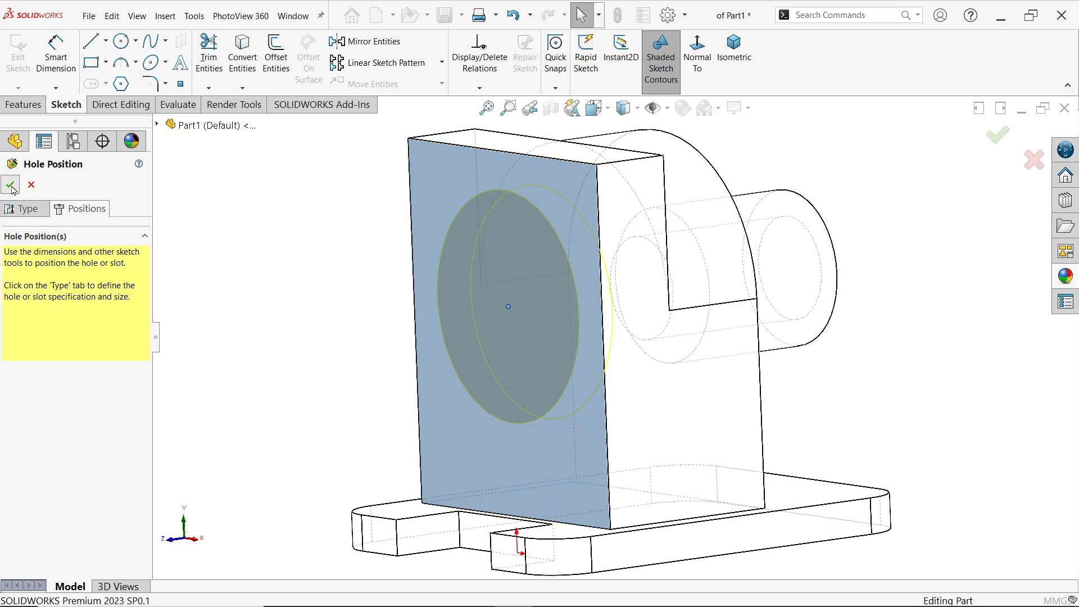
- Restore the Shaded With Edges display and inspect the new bore in the block
left_click(624, 108)
left_click(626, 144)
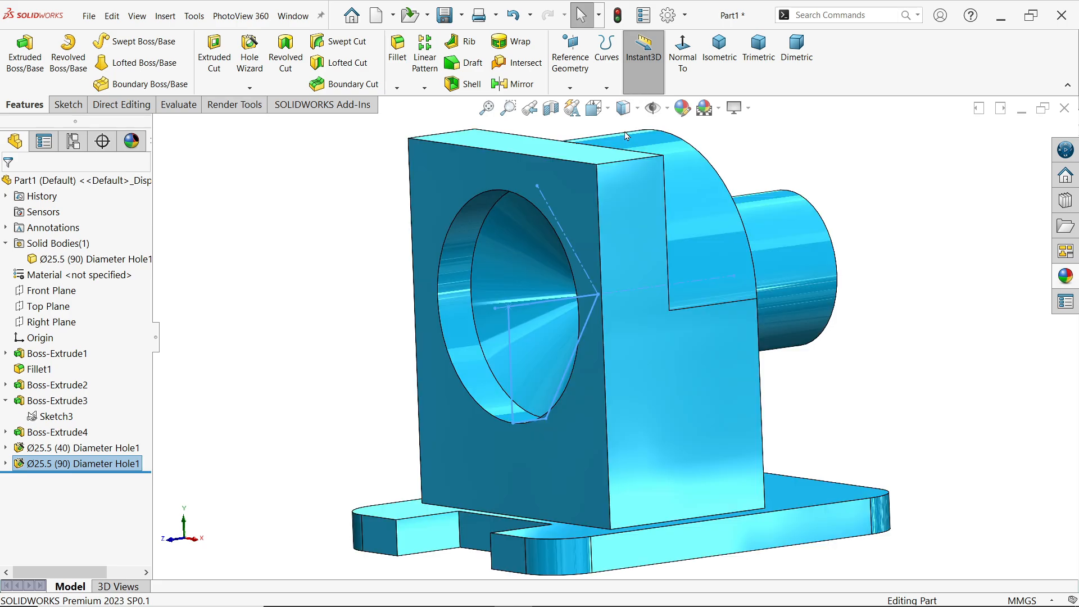
middle_click_drag(641, 217, 652, 248)
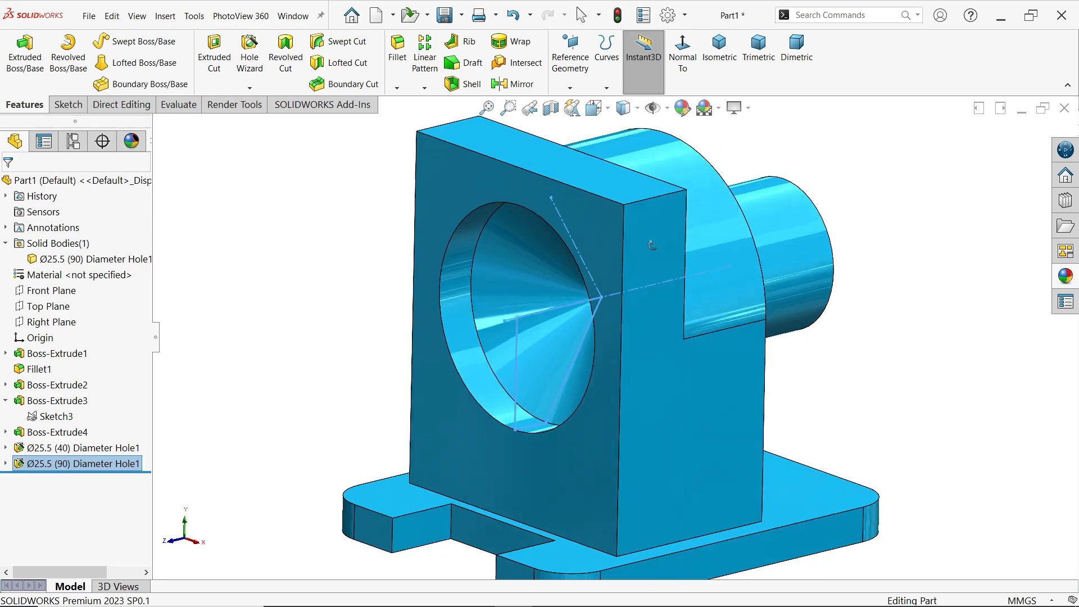
left_click(352, 229)
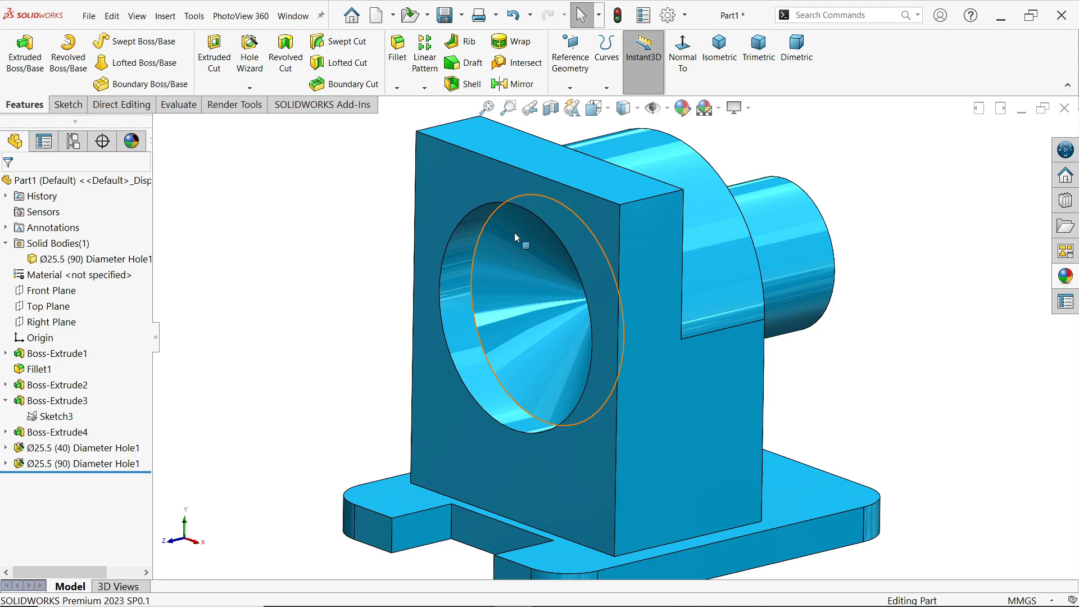
- Sketch a horizontal construction line on the Right Plane along the bore axis, from the boss's end face to the block's front face
left_click(53, 322)
left_click(68, 337)
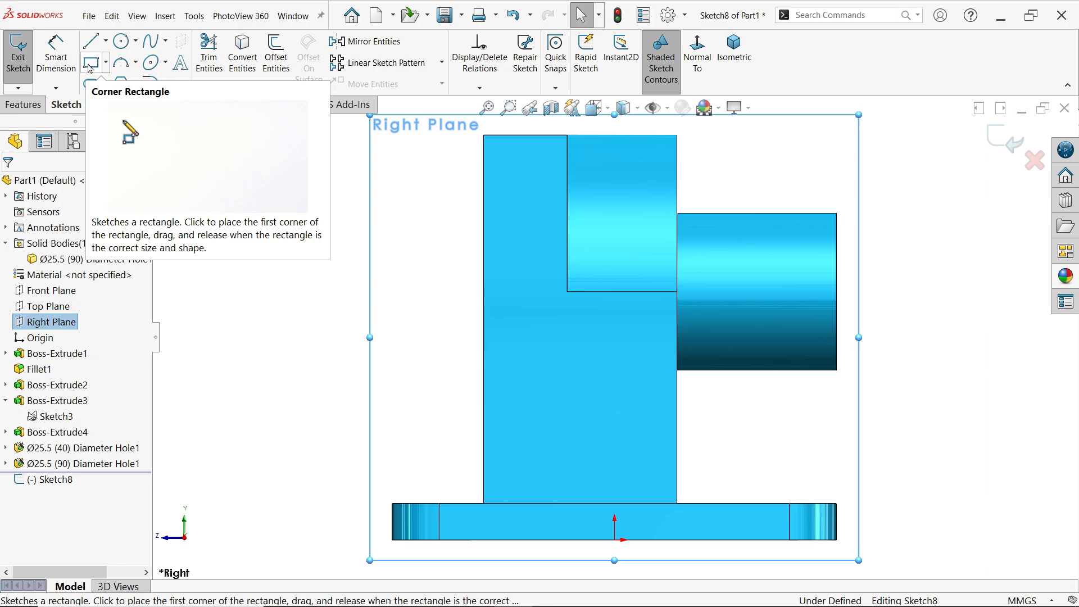
left_click(91, 40)
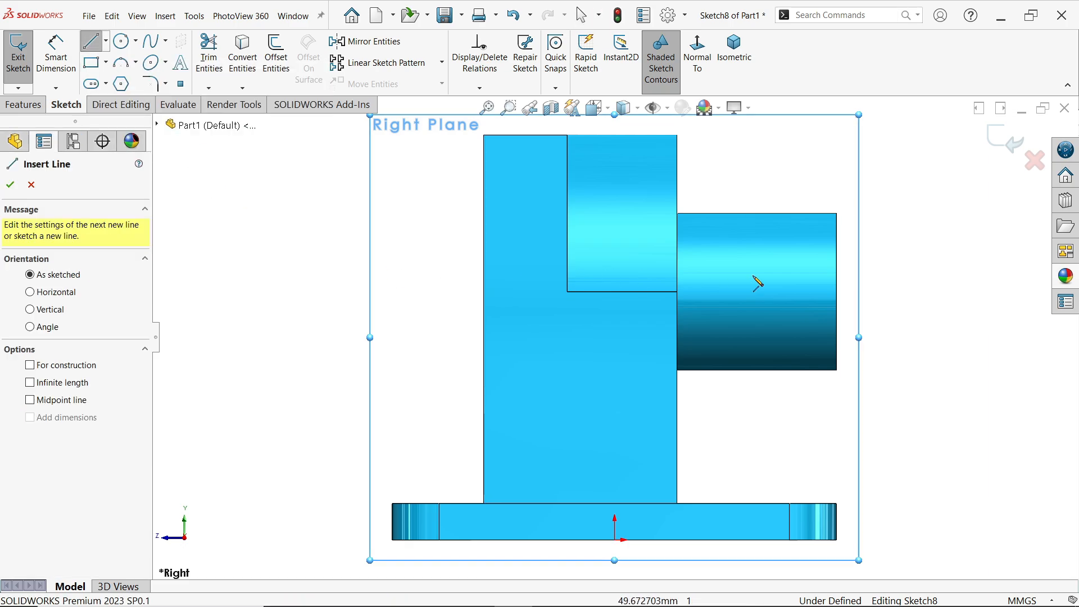
left_click_drag(836, 292, 566, 291)
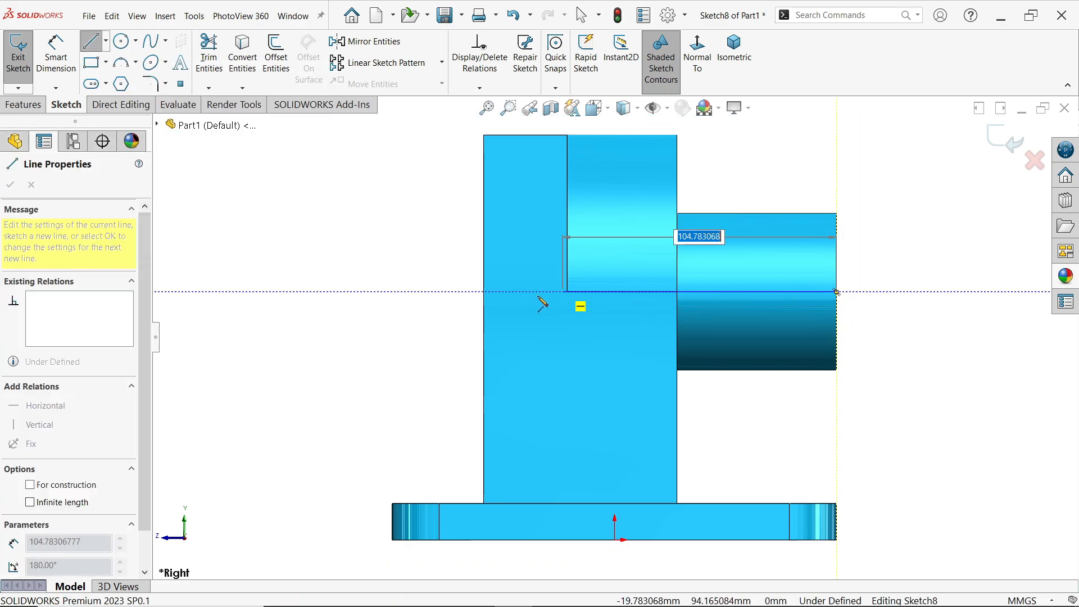
left_click(483, 292)
key("Escape")
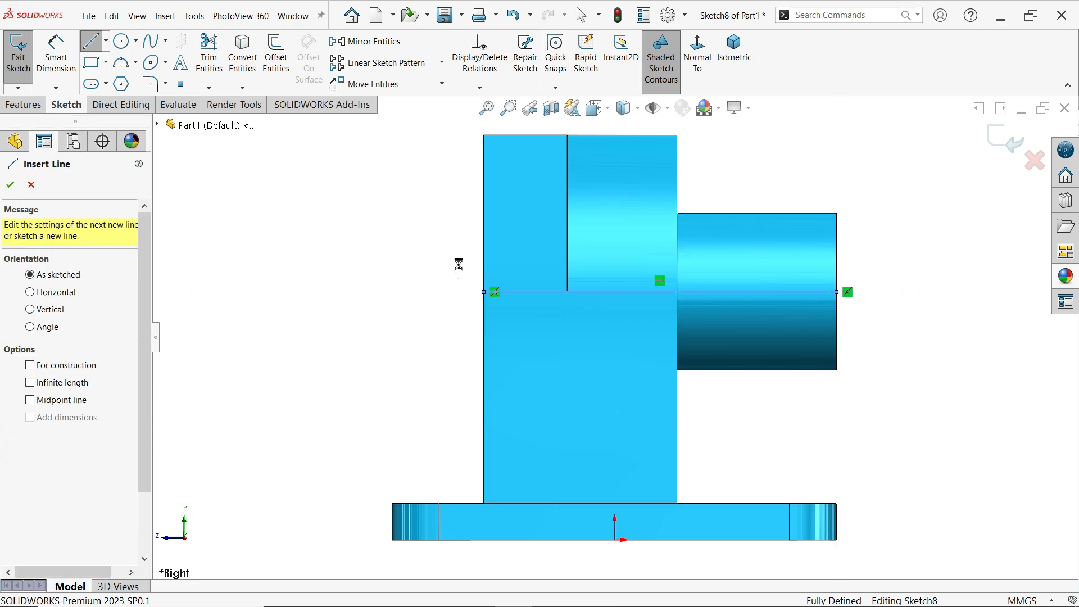
key("Escape")
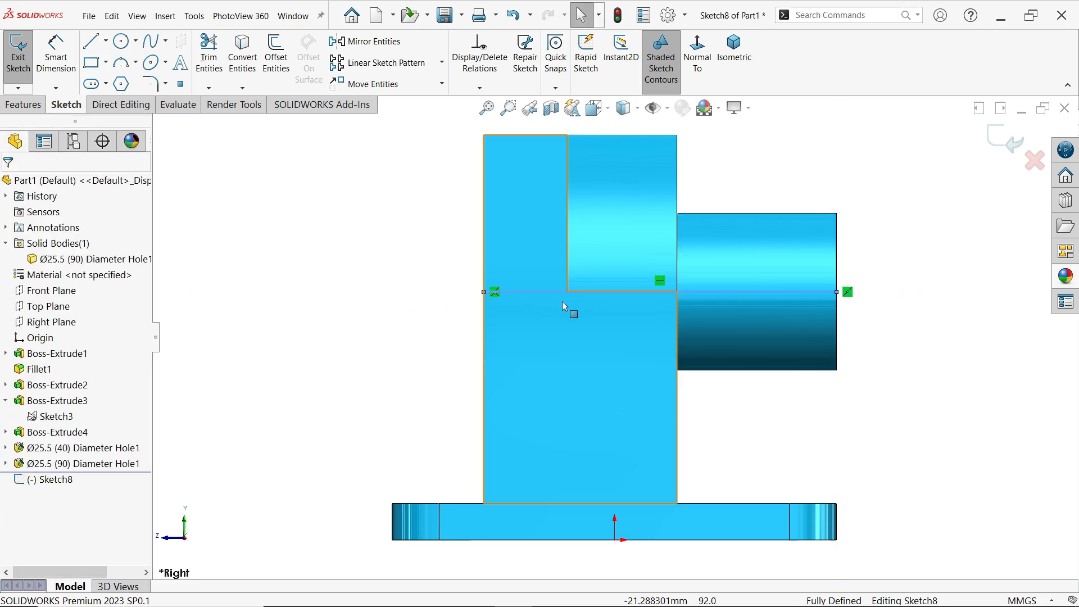
left_click(703, 292)
left_click(754, 261)
left_click(470, 228)
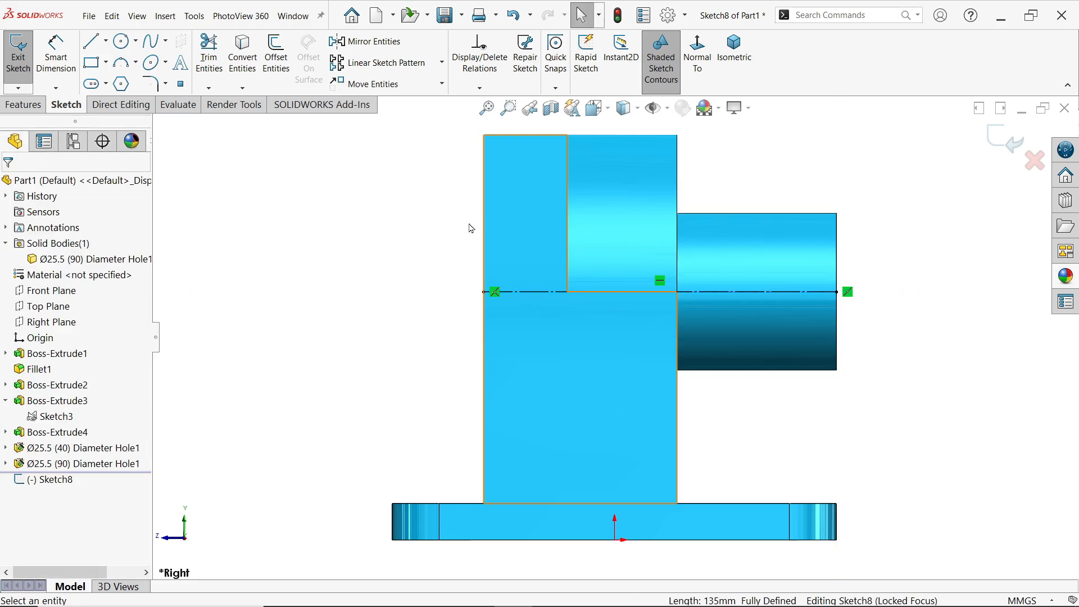
- Sketch an open three-sided rectangular profile about 47.5 mm high above the centreline, between the block's front face and the boss-side face
left_click(92, 40)
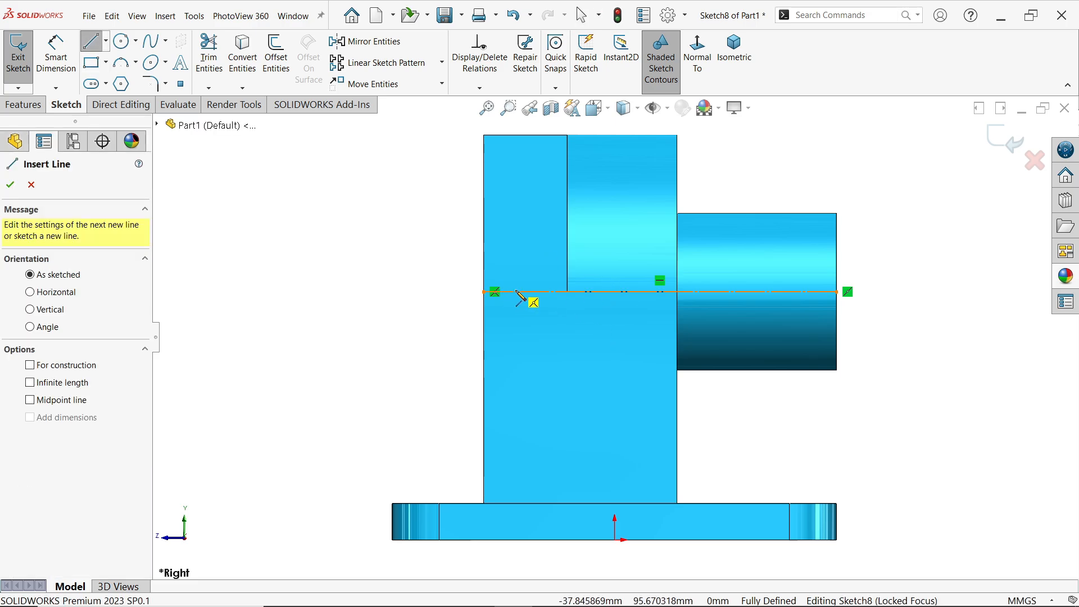
left_click(527, 292)
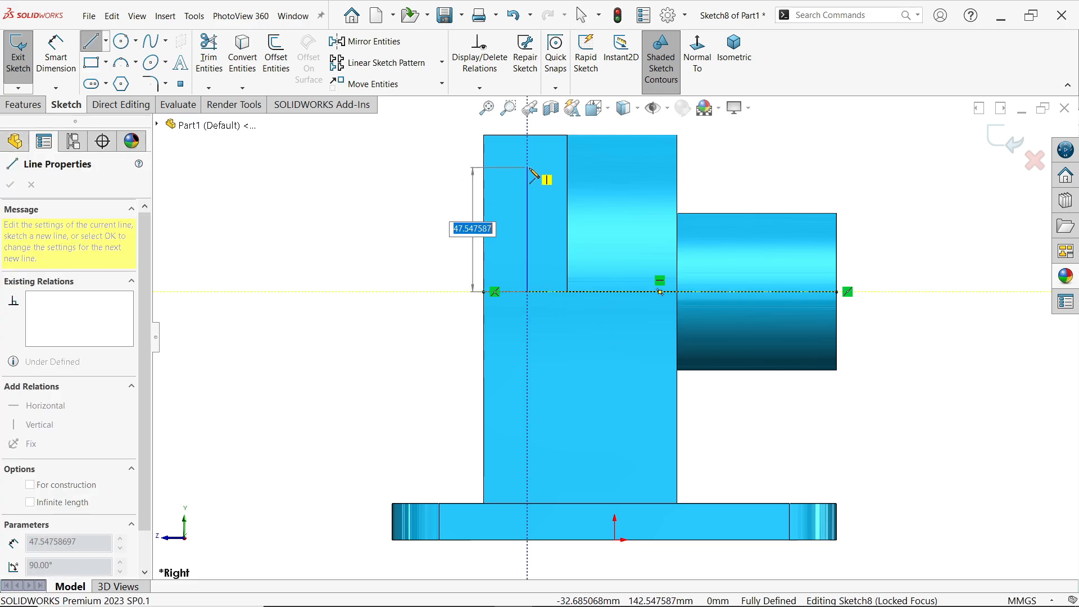
left_click(527, 167)
left_click(648, 167)
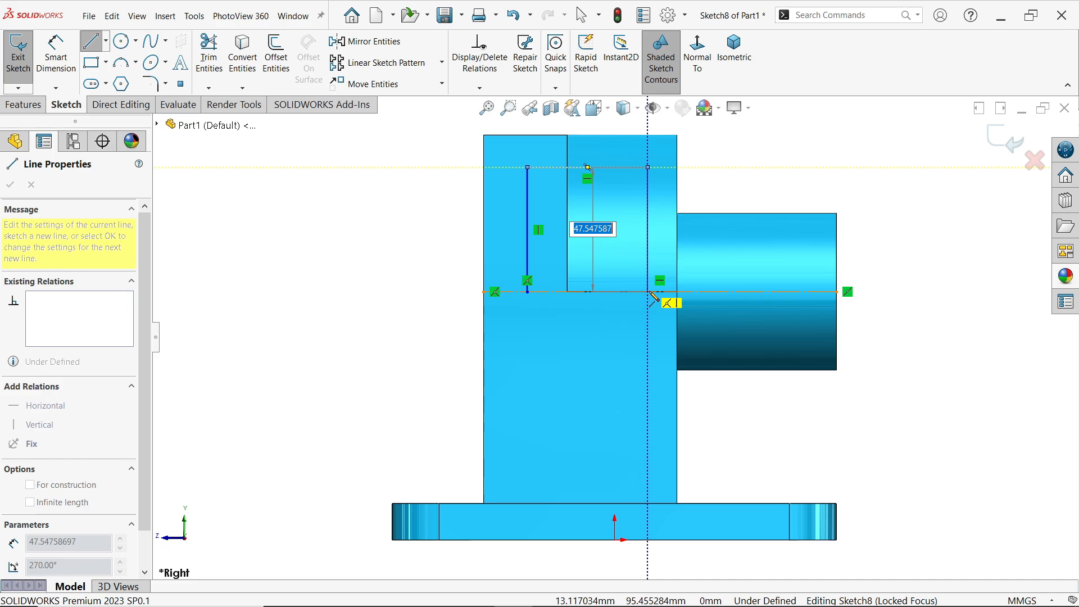
left_click(647, 292)
key("Escape")
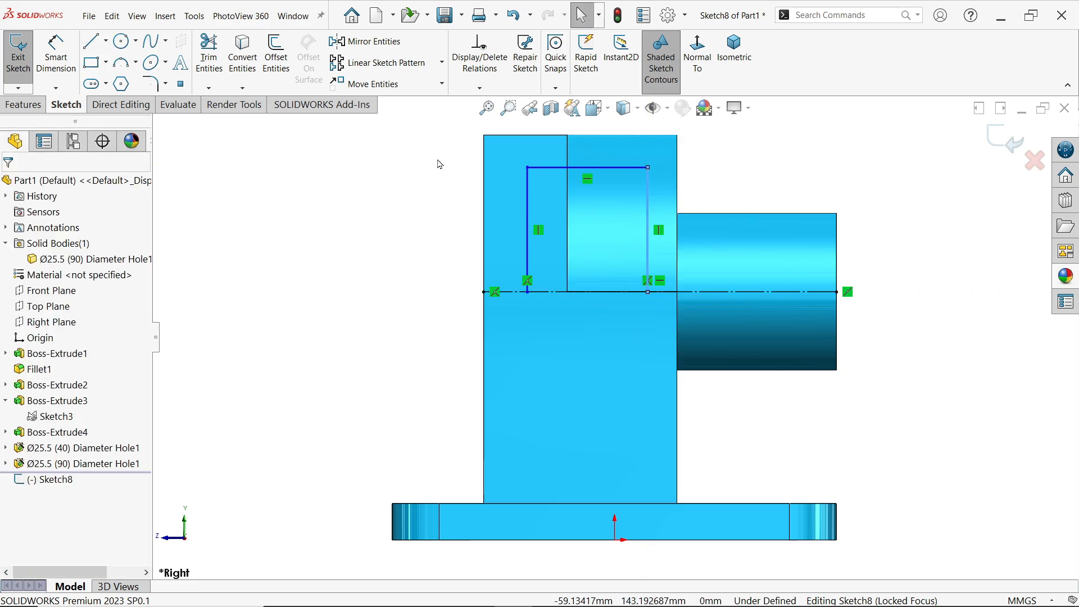
- Dimension the profile's vertical line nearest the boss 10 mm from the block's boss-side edge
left_click(56, 56)
scroll(701, 240, "down", 2)
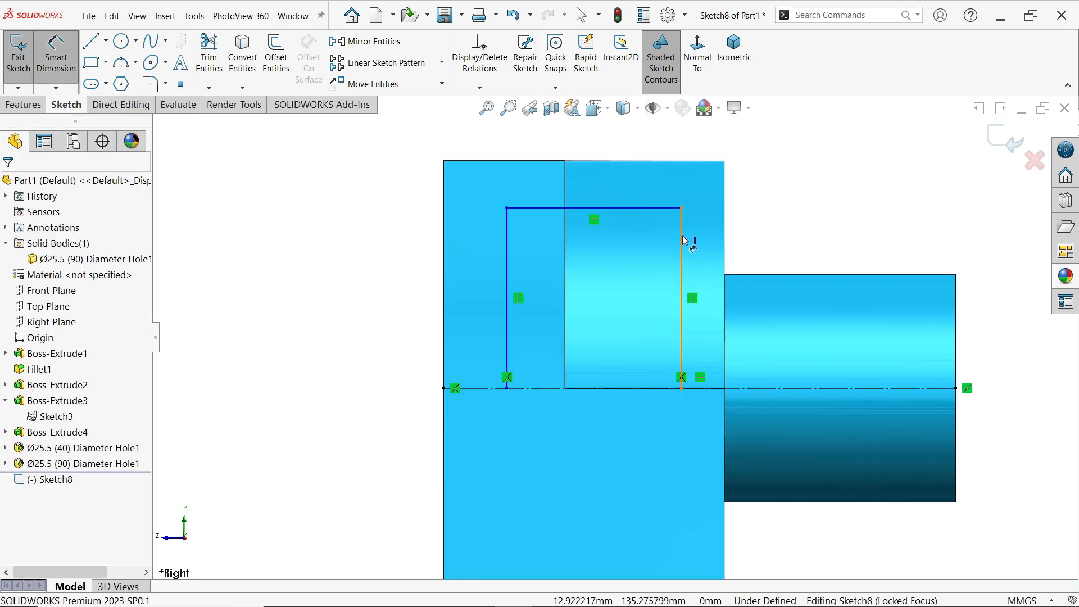
left_click(685, 240)
left_click(726, 242)
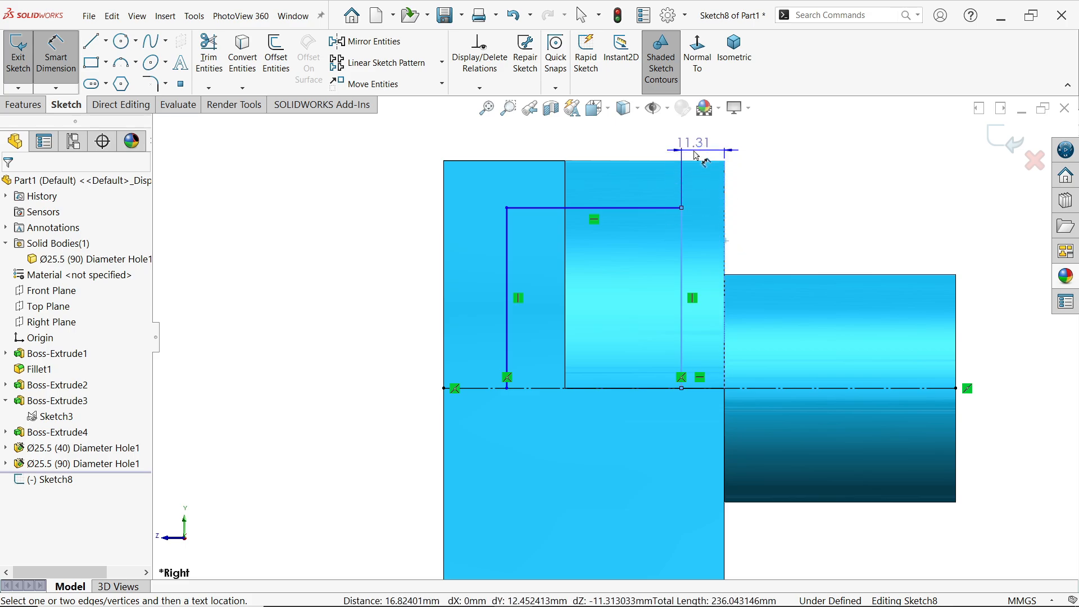
left_click(697, 157)
type("10")
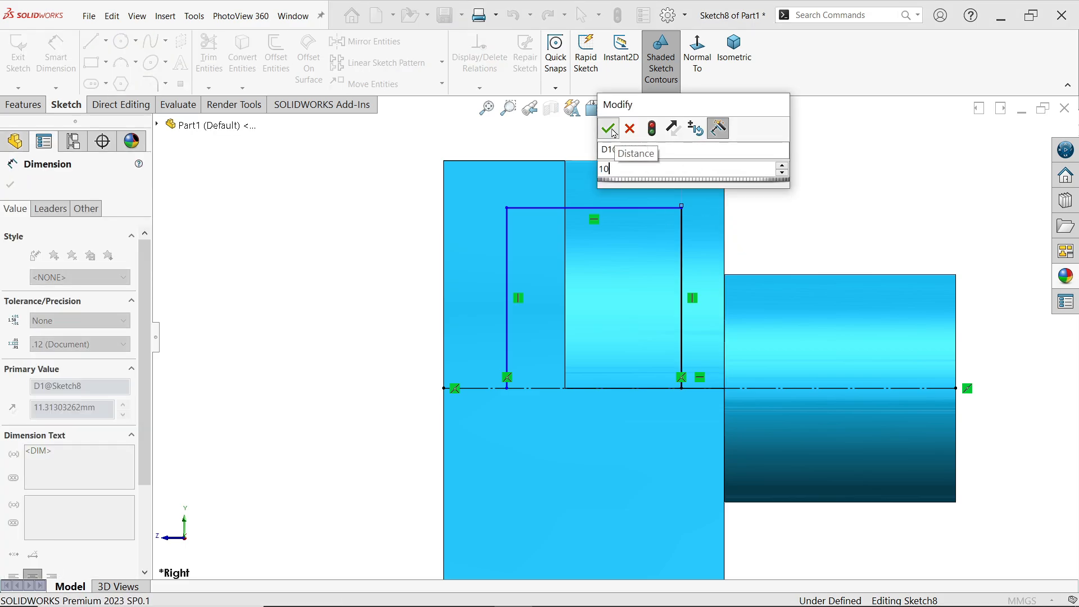
left_click(607, 128)
- Dimension the profile's other vertical line 16 mm from the block's front edge
left_click_drag(507, 233, 455, 230)
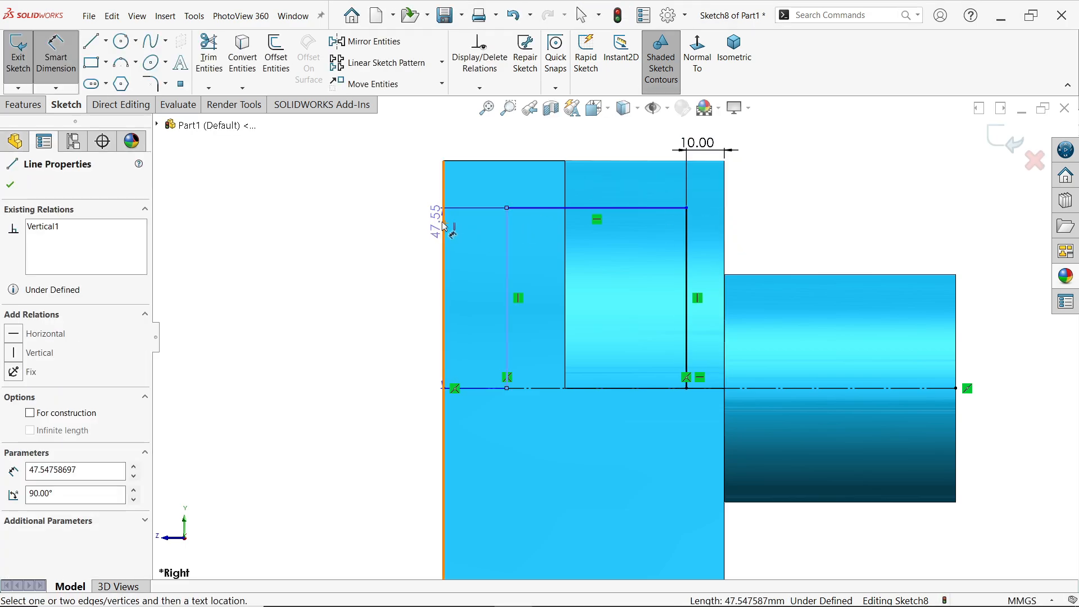
left_click(443, 222)
left_click(476, 151)
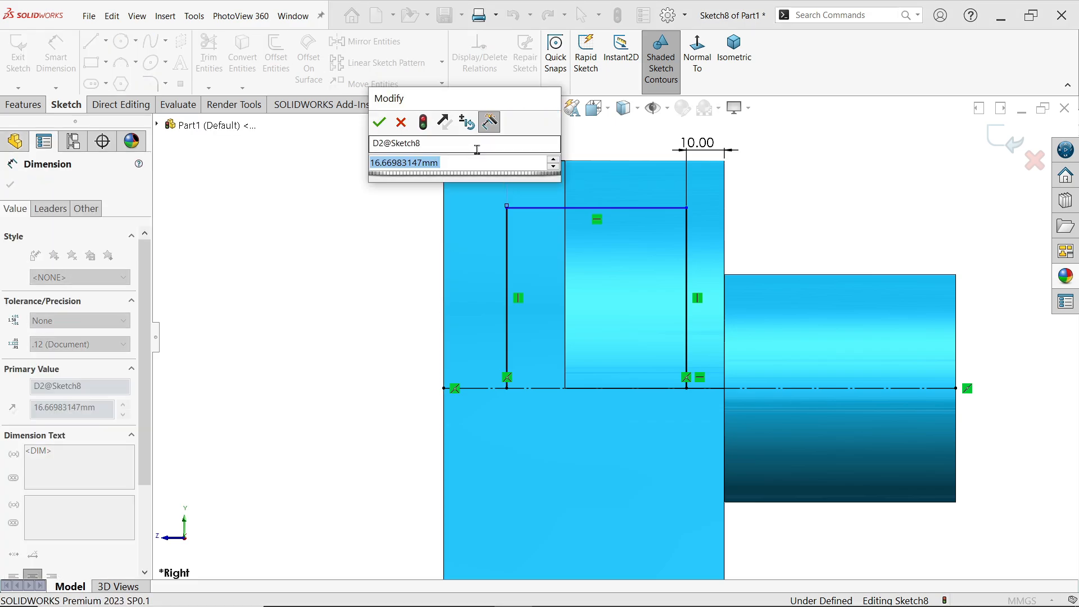
type("16")
left_click(379, 123)
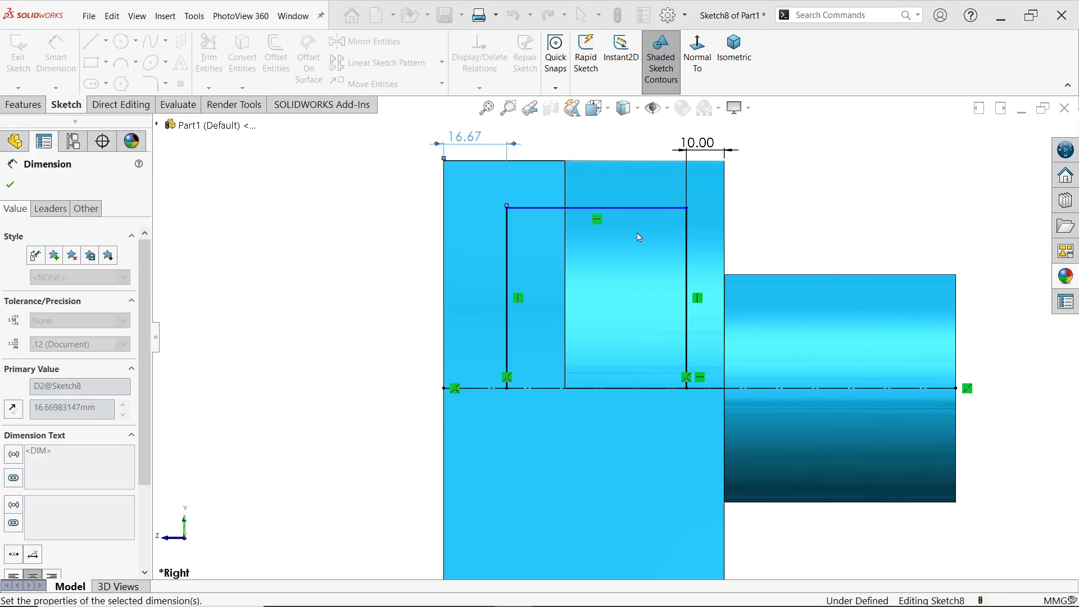
- Dimension the profile's horizontal line about the centreline as a 100 mm diameter
left_click(628, 208)
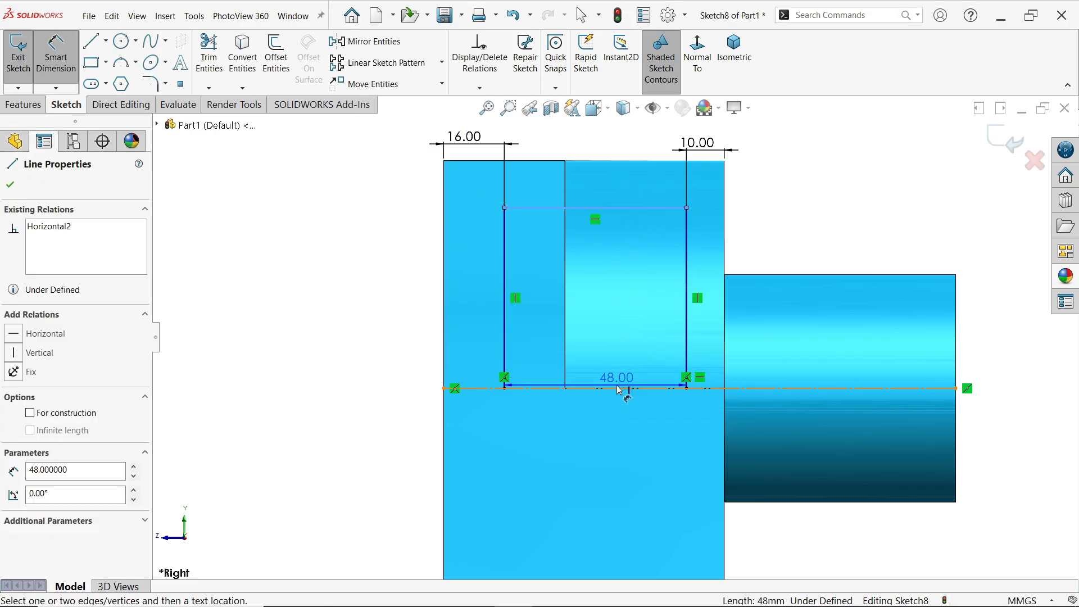
left_click(622, 388)
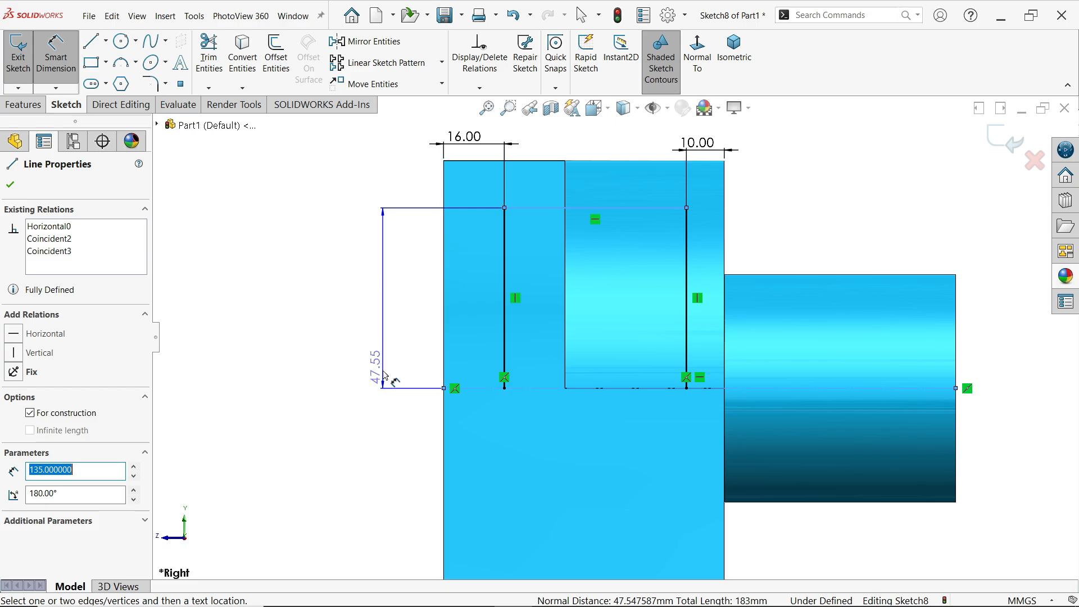
left_click(378, 405)
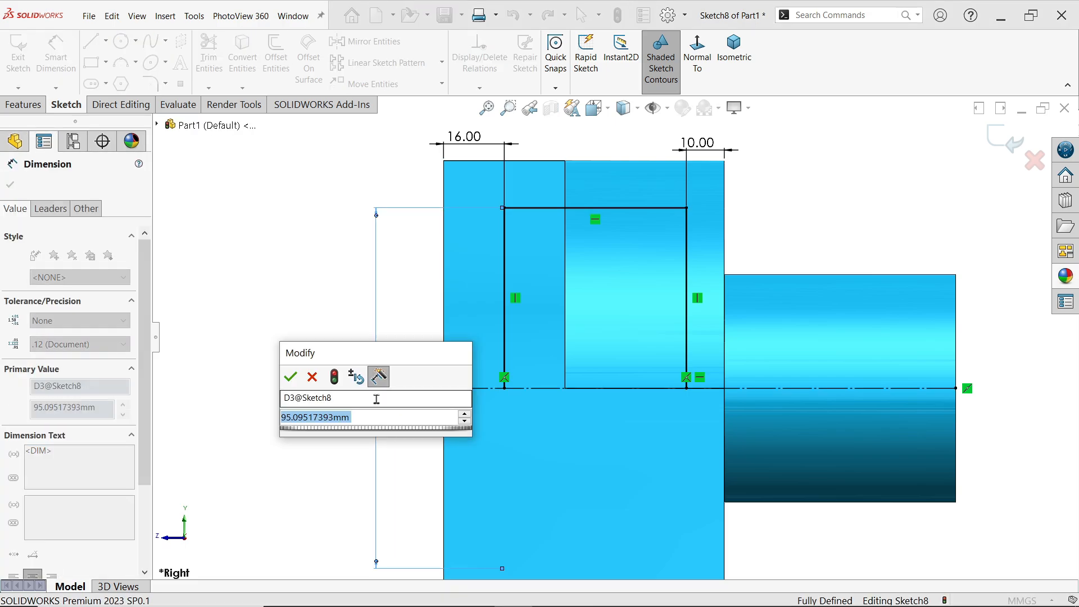
type("100")
left_click(289, 378)
- Create a 360° Revolved Cut from the profile about the centreline, letting the open sketch be closed automatically
scroll(427, 330, "up", 3)
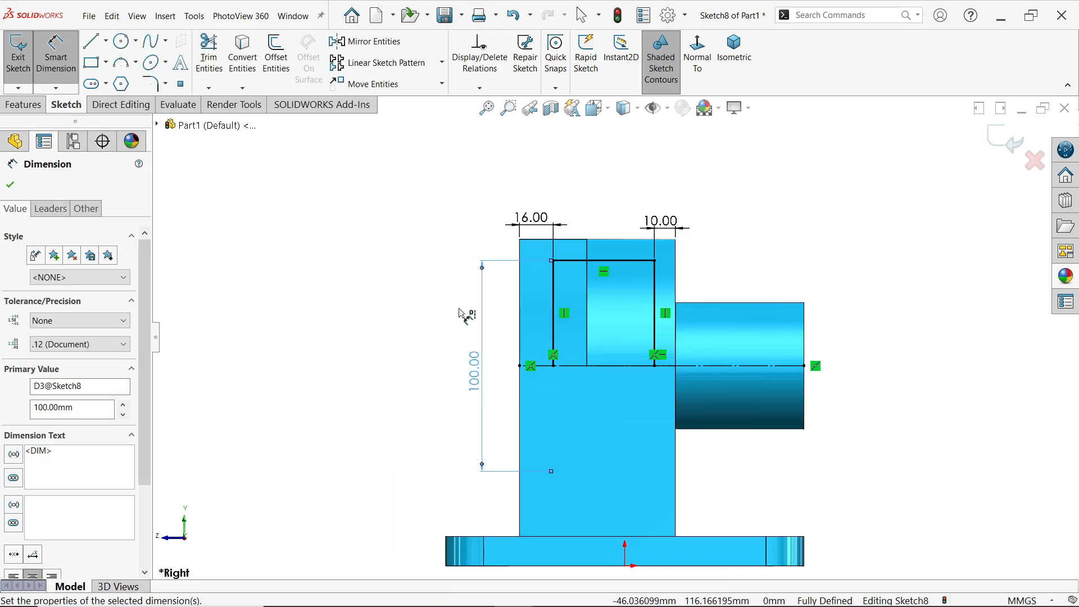
middle_click_drag(721, 219, 777, 263)
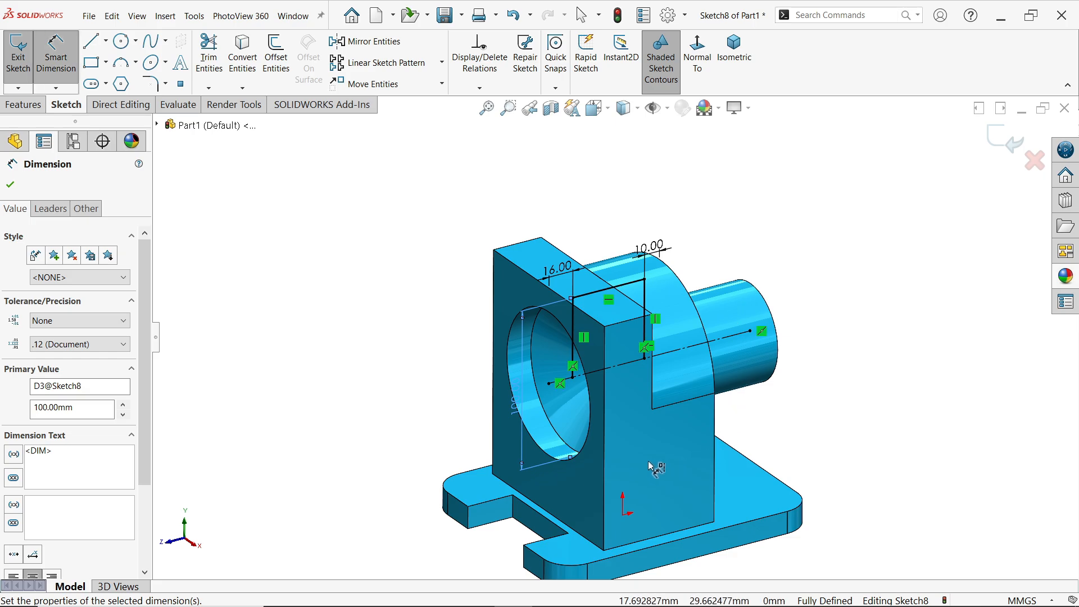
scroll(652, 467, "down", 2)
left_click(33, 107)
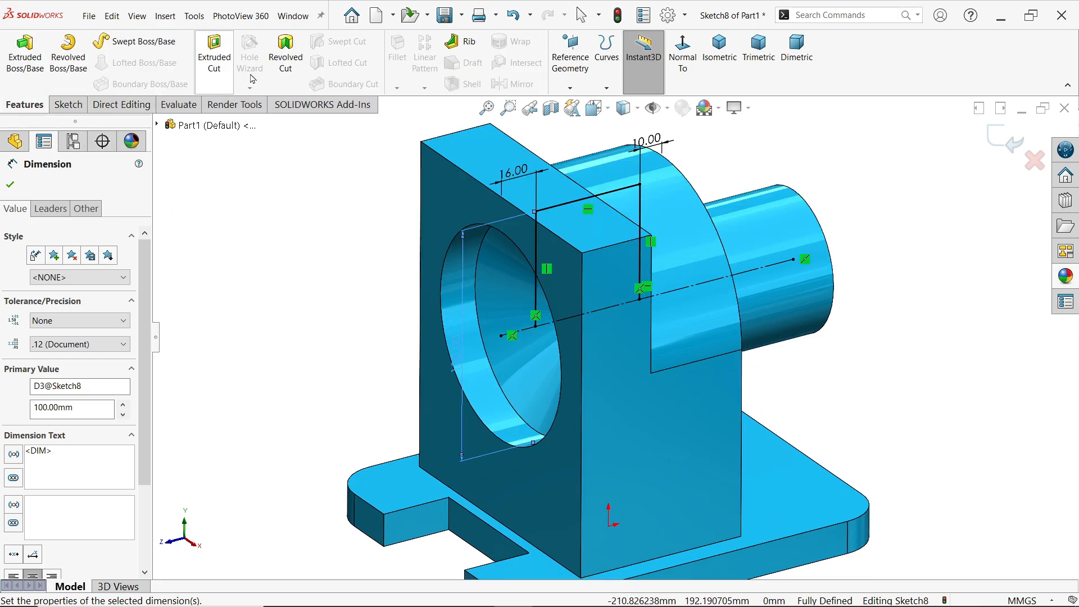
left_click(293, 55)
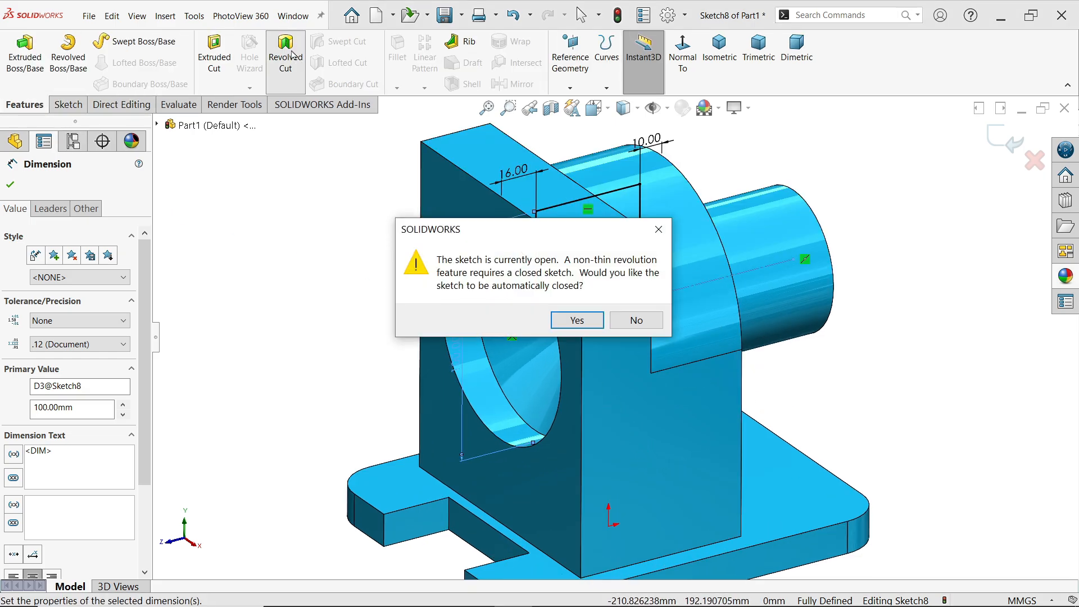
left_click_drag(595, 232, 324, 218)
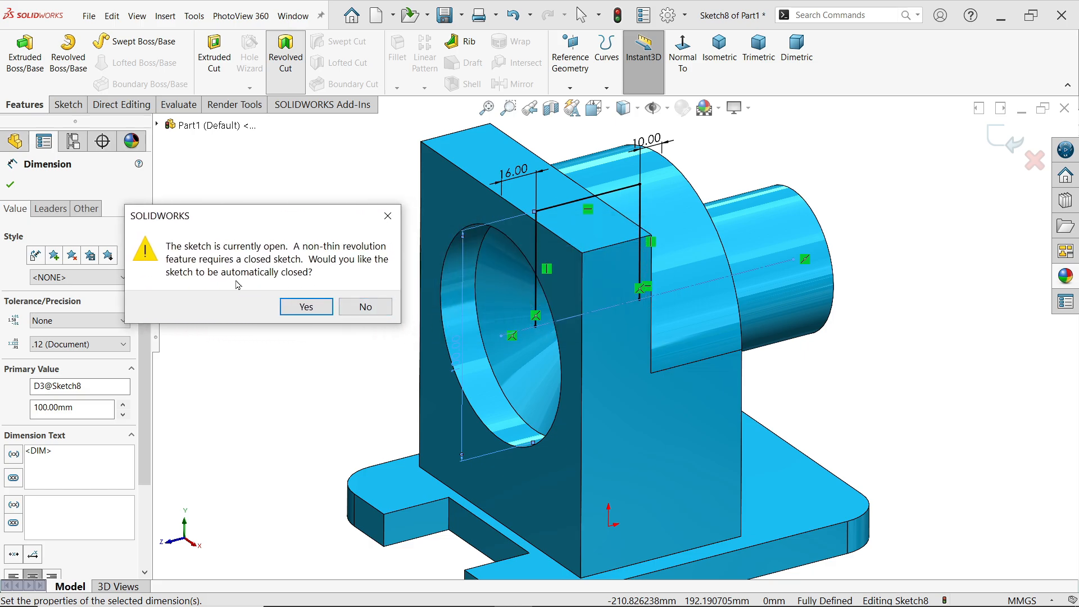
left_click(305, 307)
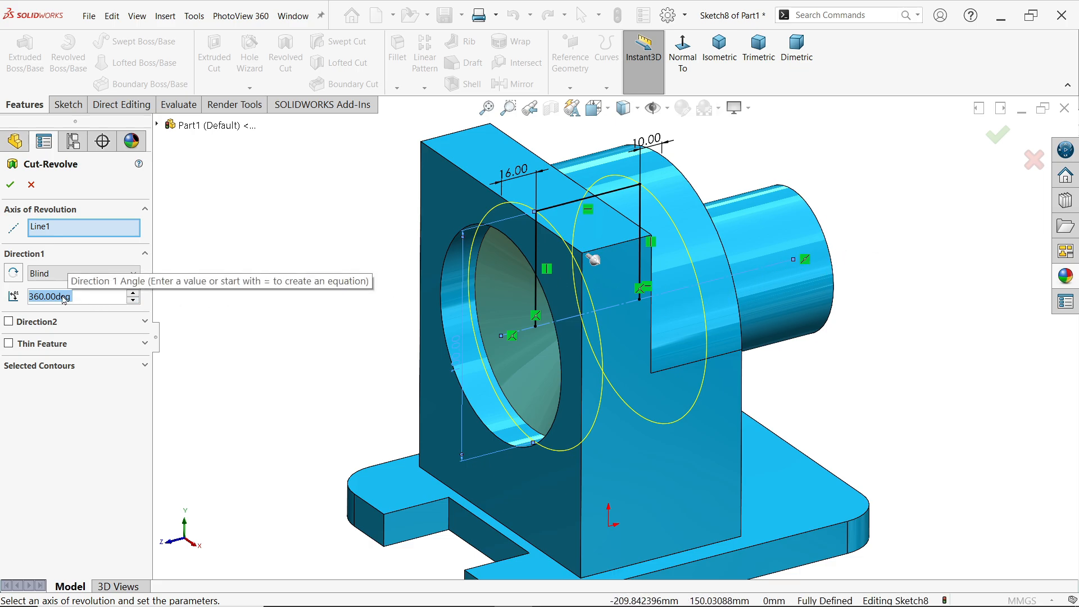
left_click(10, 185)
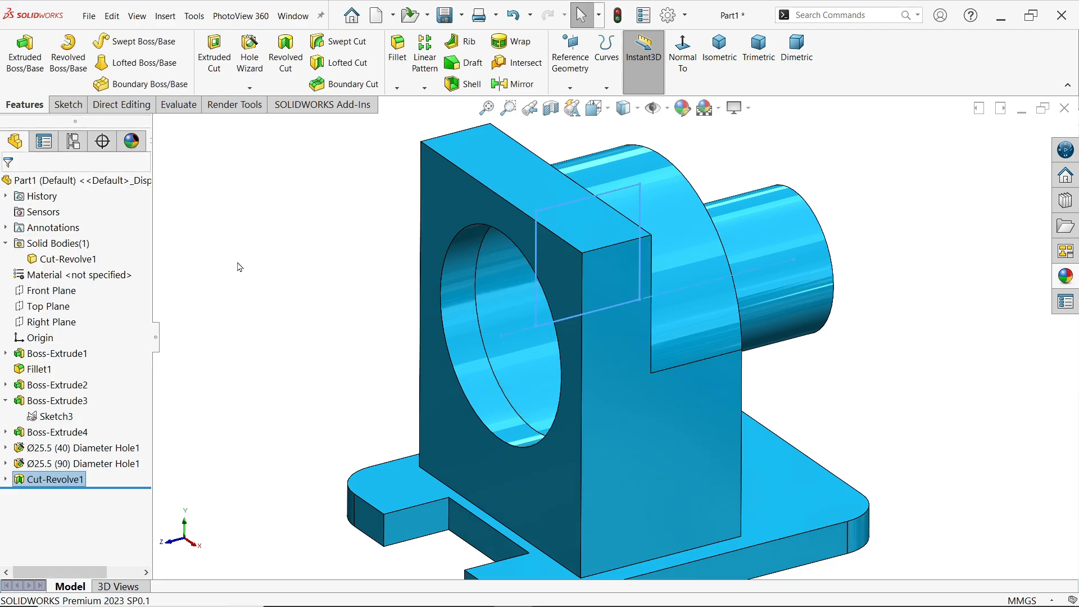
- Inspect the stepped bore in a section view cut along the Right Plane, then restore the full model display
left_click(50, 321)
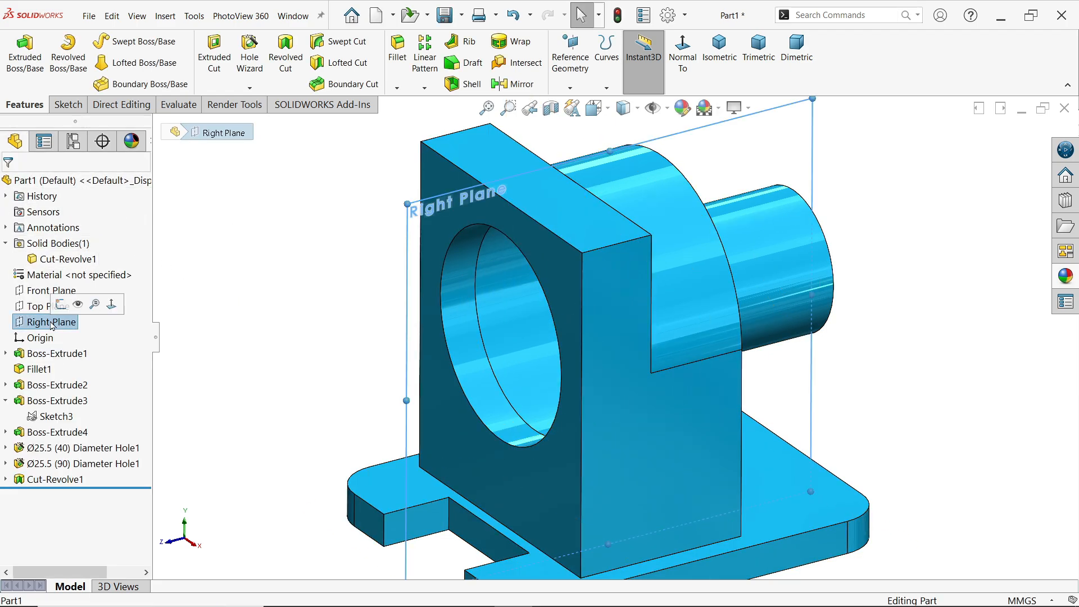
left_click(550, 112)
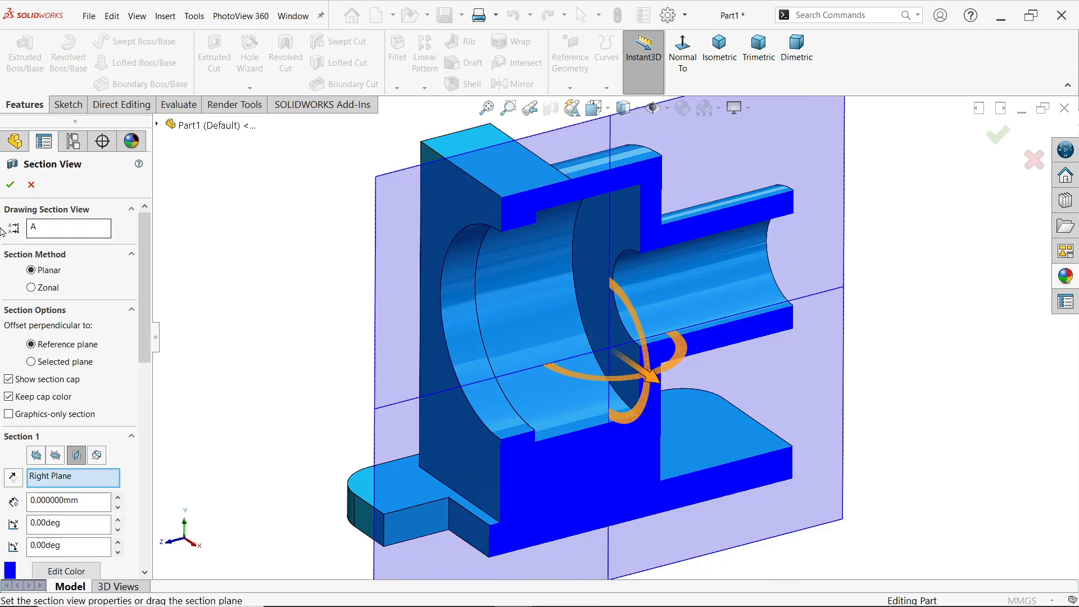
left_click(10, 185)
mouse_move(609, 338)
middle_mouse_down()
mouse_move(539, 274)
mouse_move(561, 277)
mouse_move(566, 224)
mouse_move(545, 281)
mouse_move(550, 292)
mouse_move(588, 295)
mouse_move(597, 327)
middle_mouse_up()
left_click(550, 107)
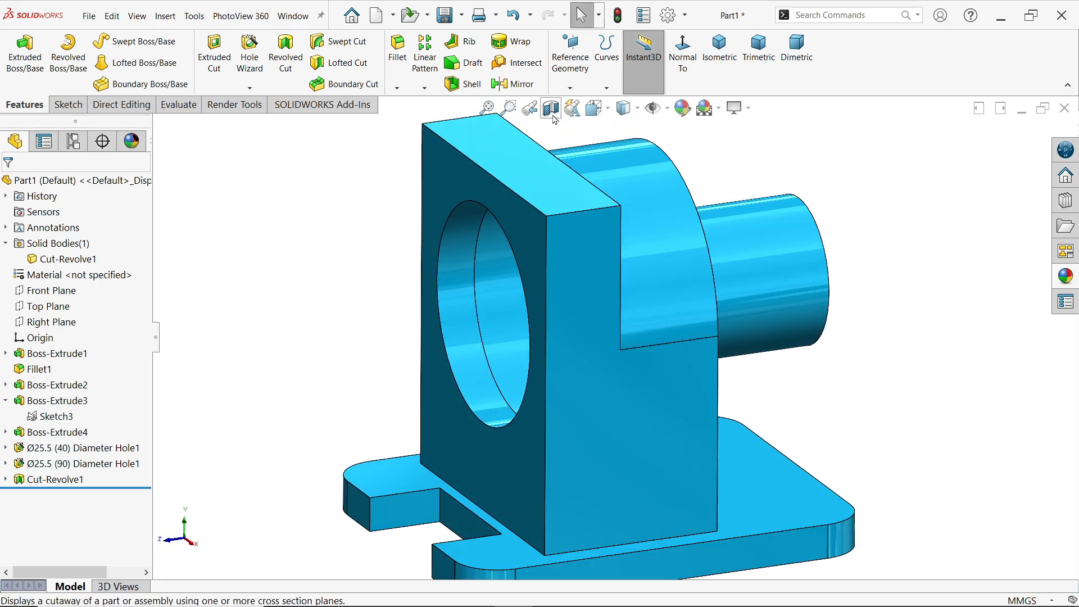
middle_click_drag(606, 355, 619, 347)
- Switch to the Exercise 210 drawing image and examine the lower cavity in Section A-A and the half-sectioned end view, then return to SOLIDWORKS
key("alt+Tab")
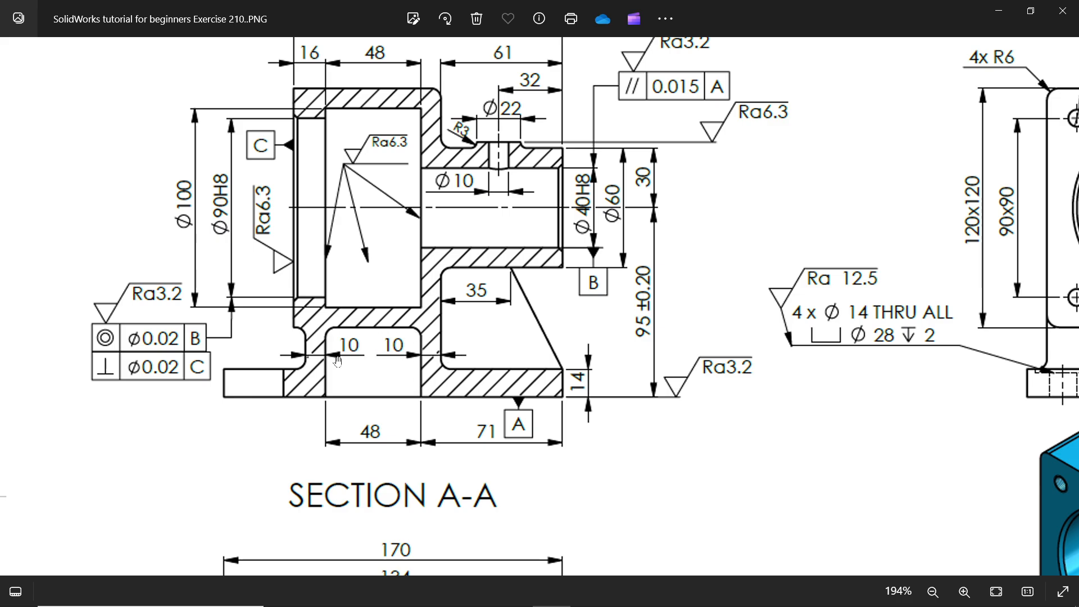
left_click_drag(615, 311, 331, 341)
left_click_drag(620, 352, 544, 339)
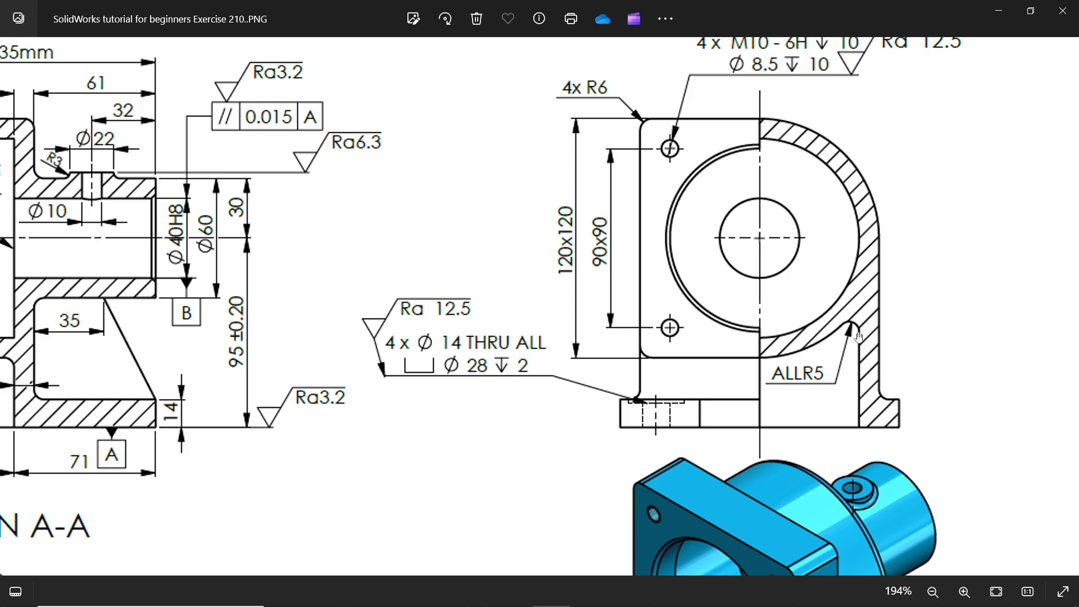
left_click_drag(652, 319, 805, 307)
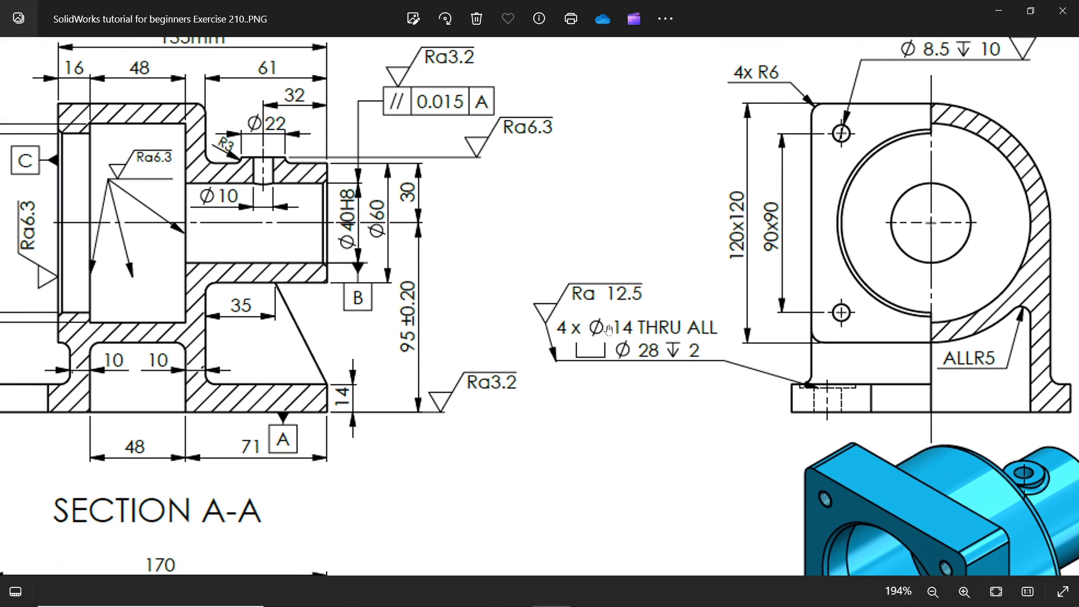
left_click_drag(609, 330, 778, 316)
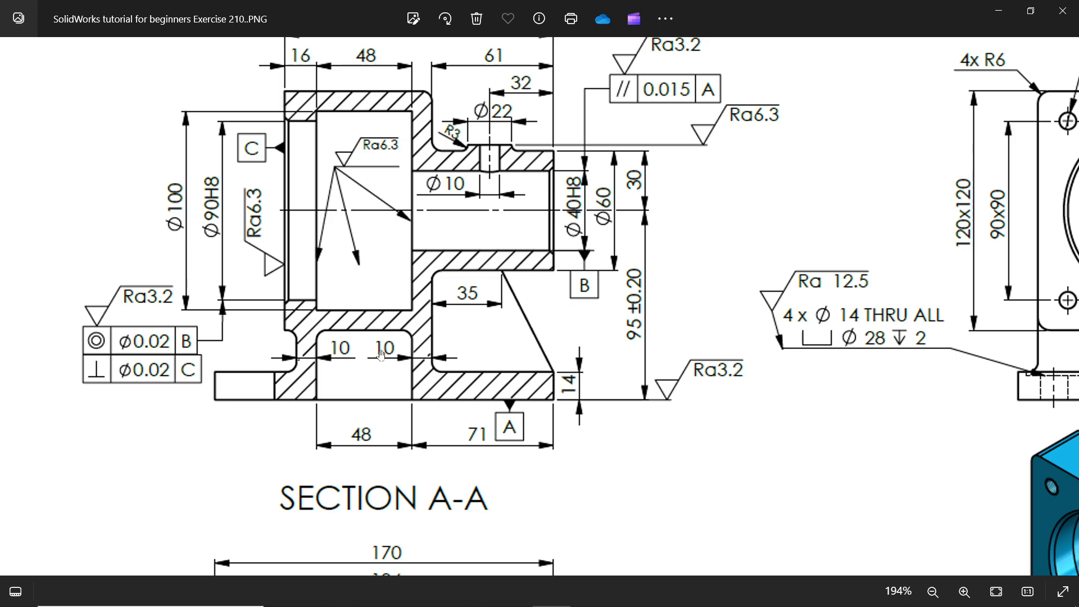
left_click(1000, 11)
- Start a sketch on the upright block's flat face around the boss and activate the Circle tool
middle_click_drag(754, 374, 663, 398)
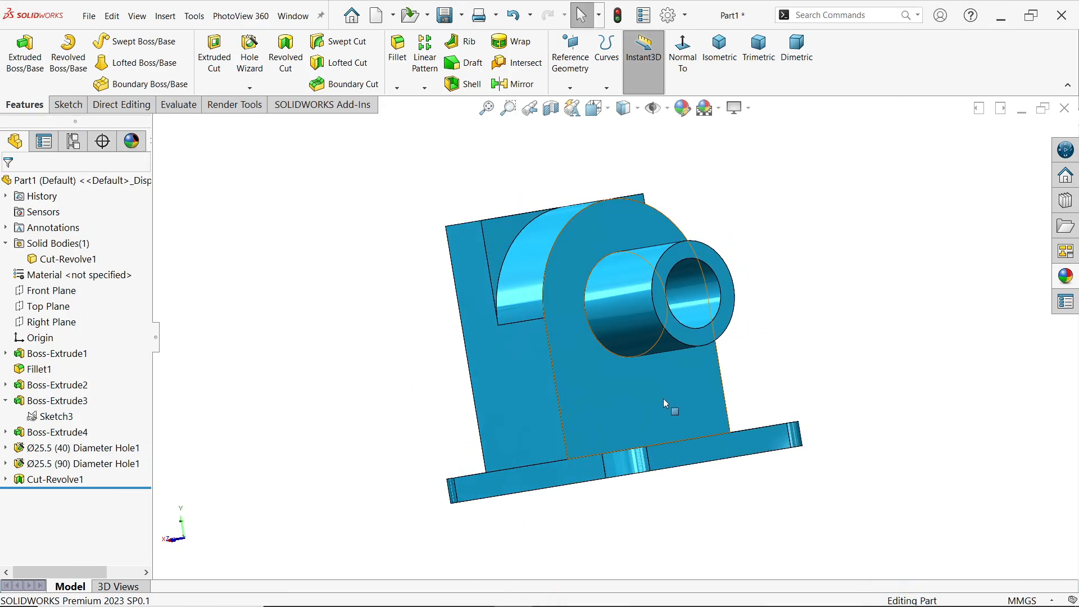
left_click(663, 399)
left_click(713, 366)
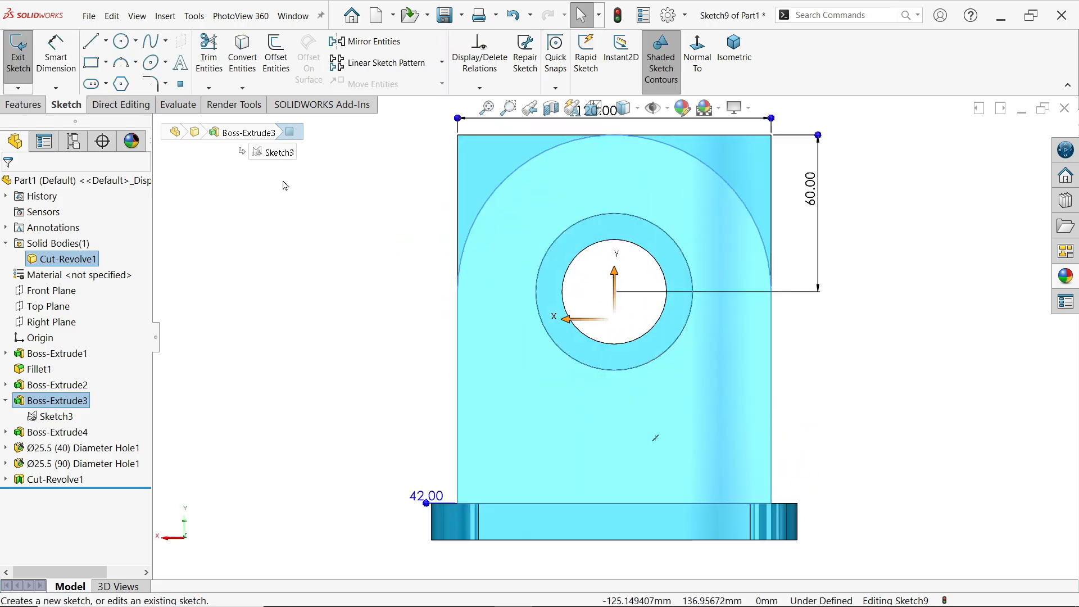
left_click(122, 41)
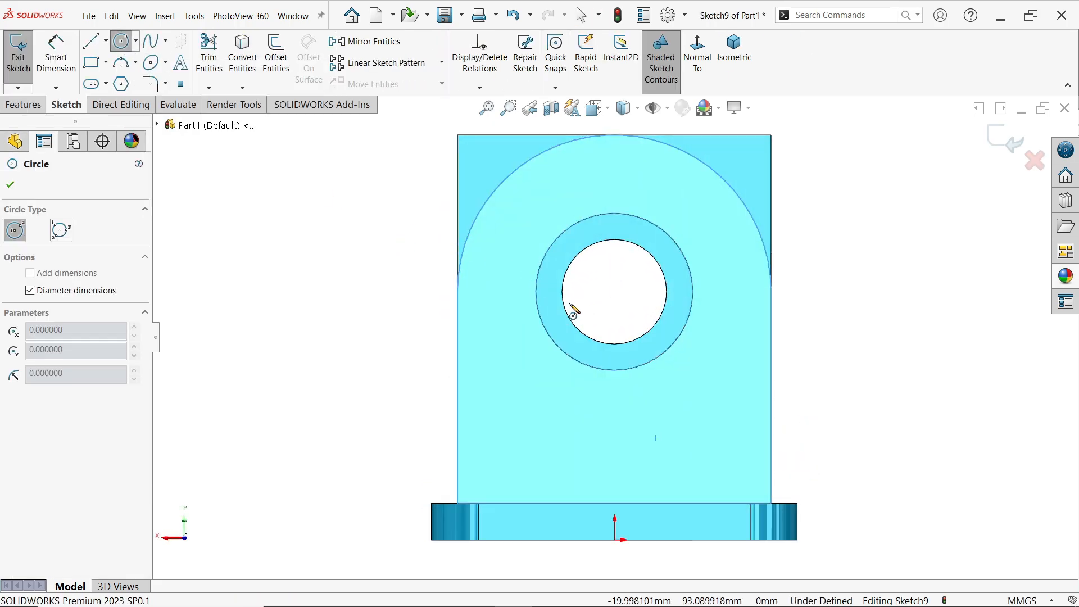
- Sketch a 120 mm diameter circle concentric with the through hole on the upright's front face
left_click(614, 291)
left_click(645, 345)
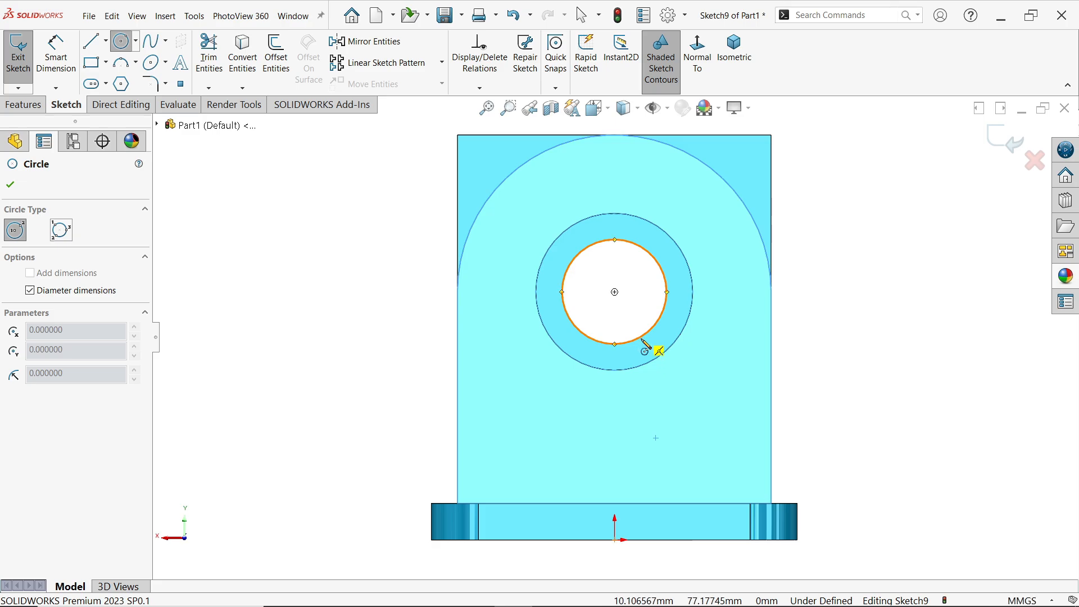
left_click(615, 291)
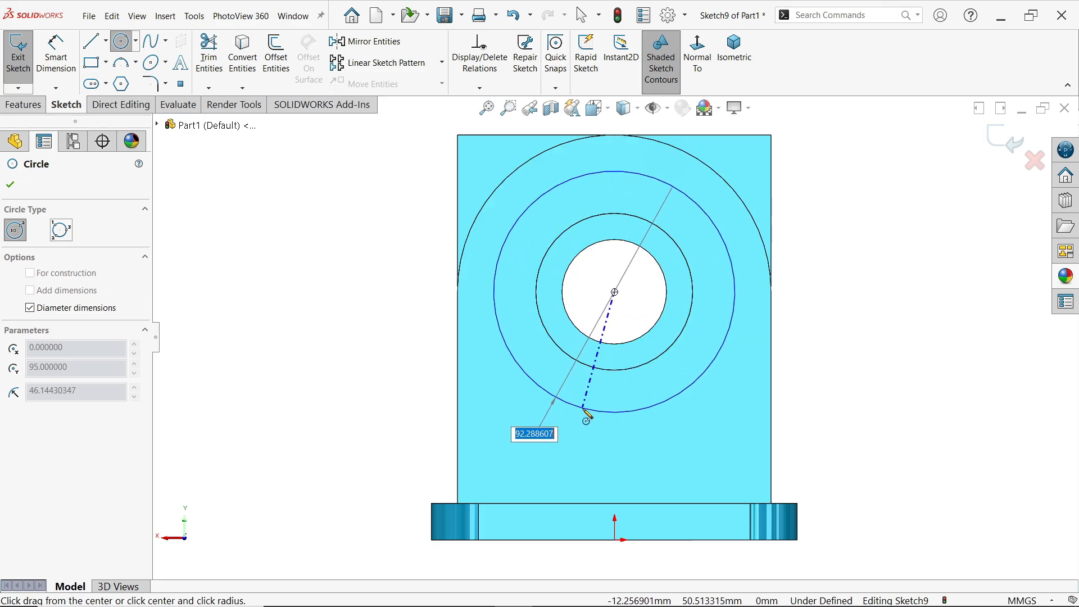
type("120")
key("Return")
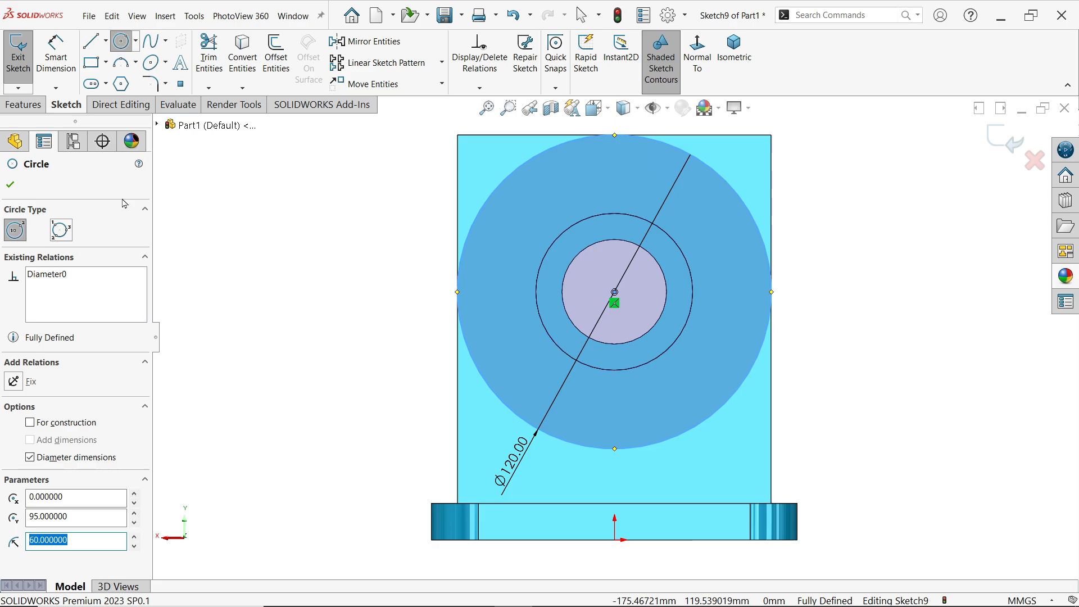
- Draw two vertical lines from the base's bottom edge up to the circle, each about 13 mm inside the upright's side edges
left_click(91, 41)
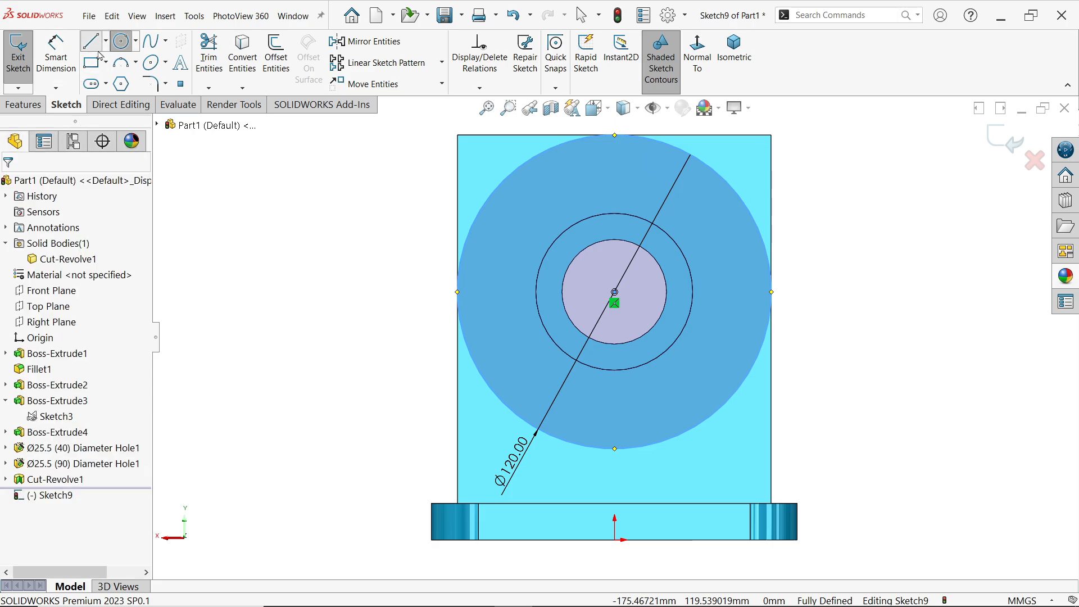
left_click(492, 540)
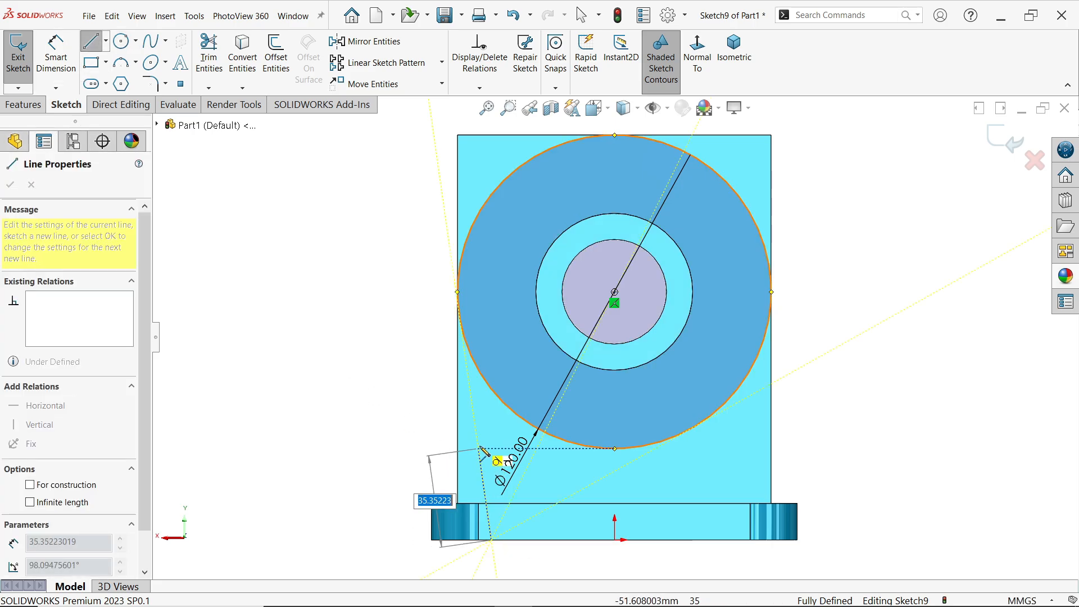
left_click(492, 390)
key("Escape")
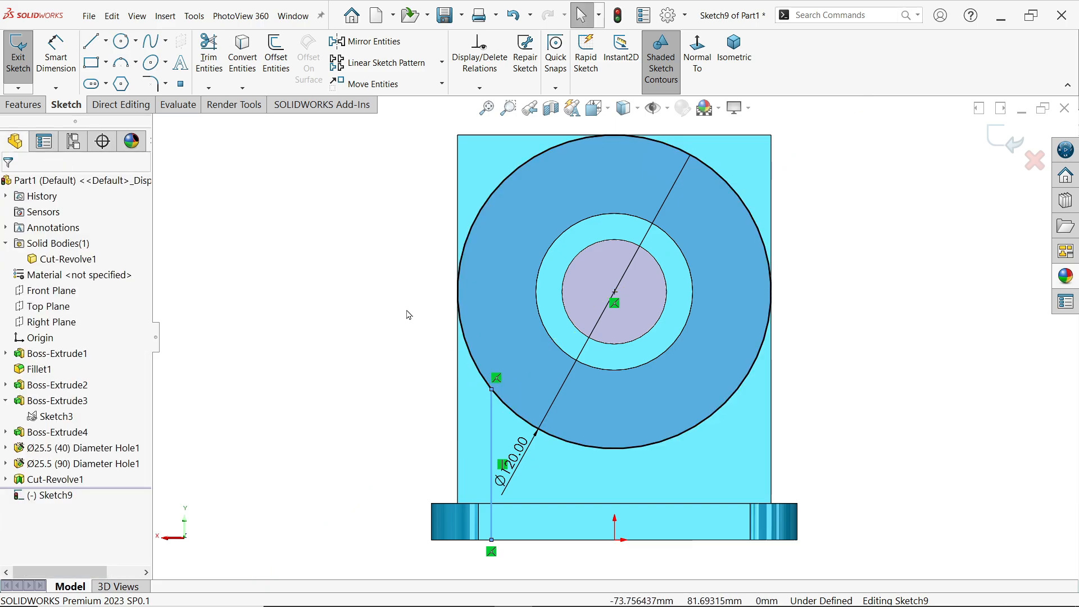
left_click(91, 41)
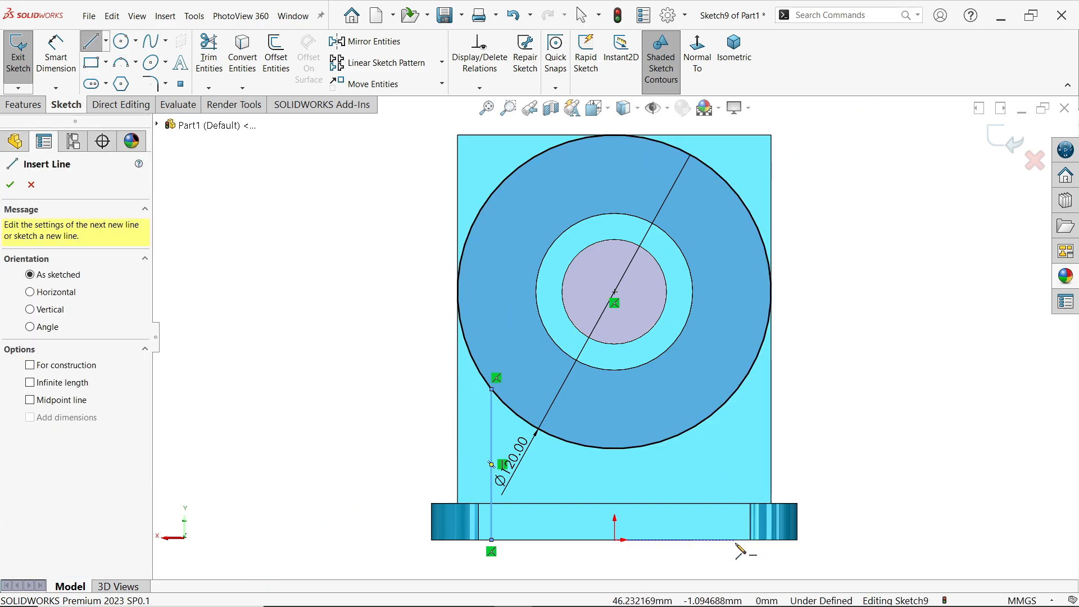
left_click(737, 540)
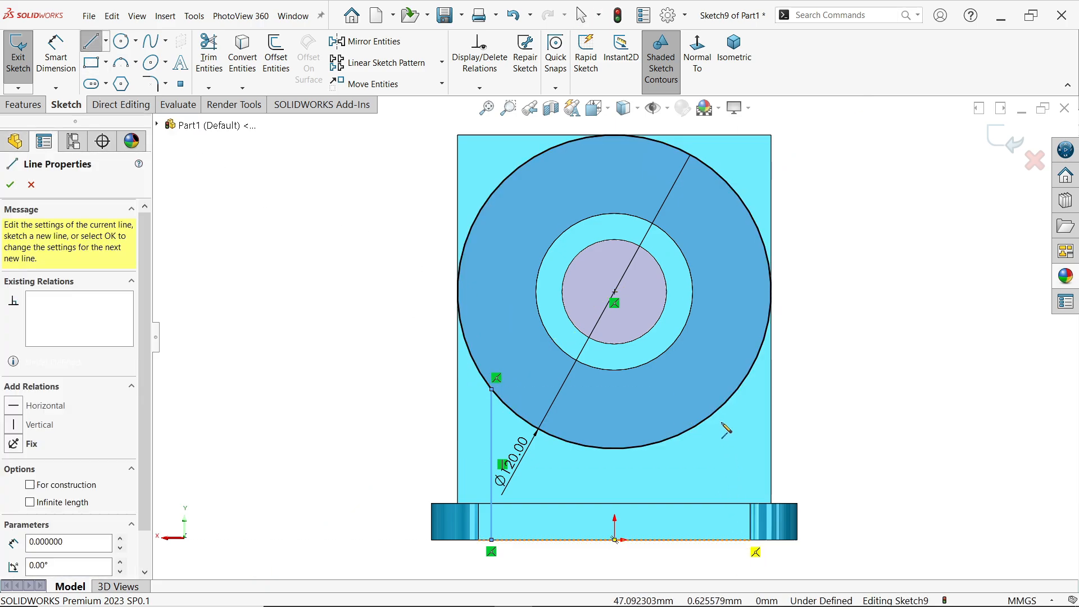
left_click(737, 390)
key("Escape")
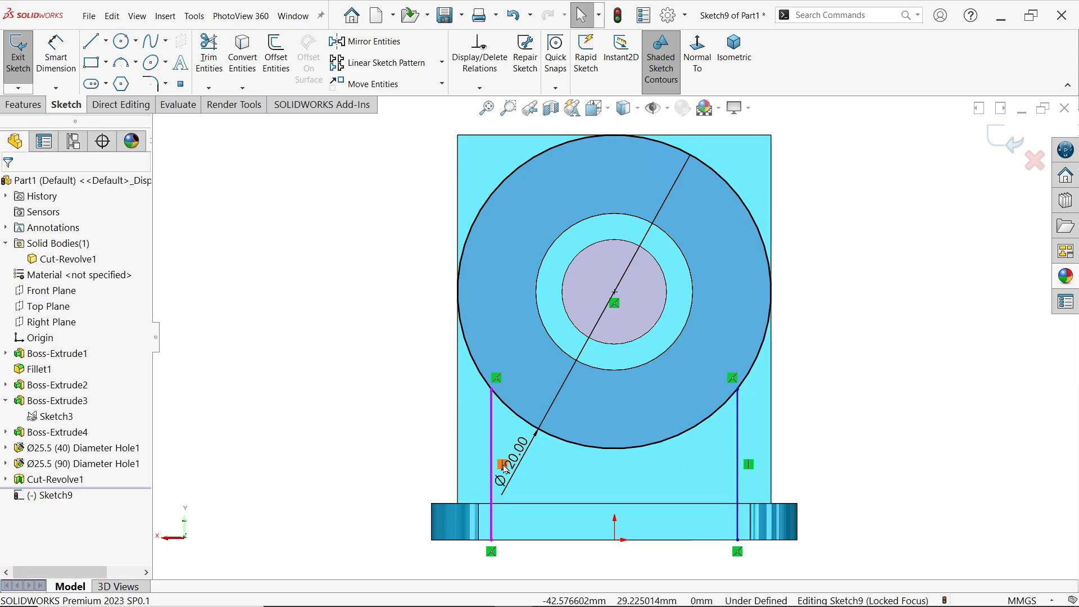
- Move the circle's diameter dimension text outside the part, clear of the sketch lines
mouse_move(524, 451)
left_mouse_down()
mouse_move(570, 325)
mouse_move(387, 323)
left_mouse_up()
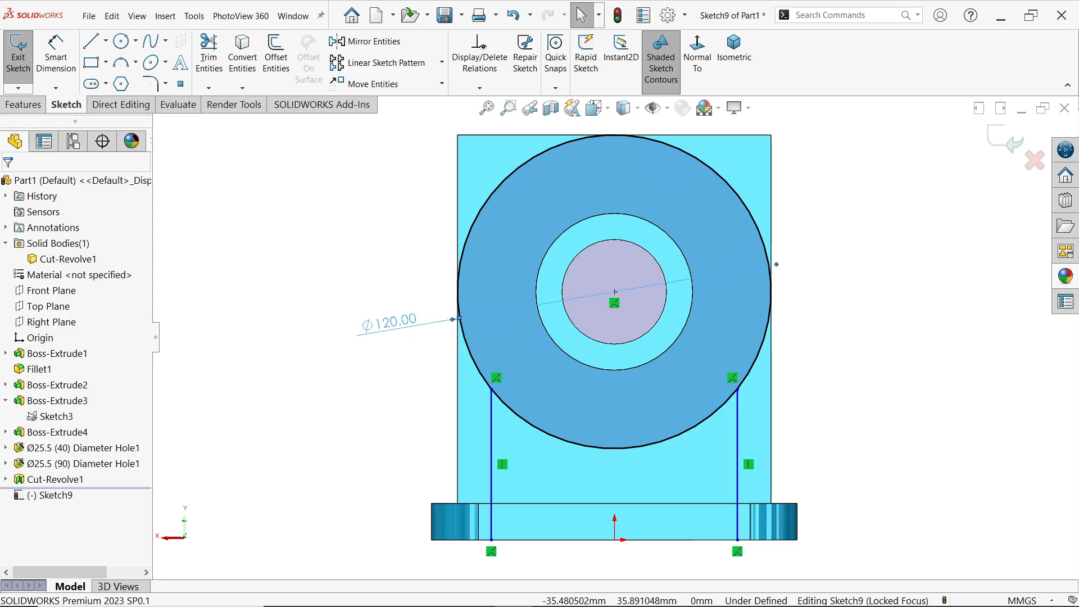
left_click(342, 400)
scroll(529, 457, "up", 2)
scroll(524, 467, "down", 1)
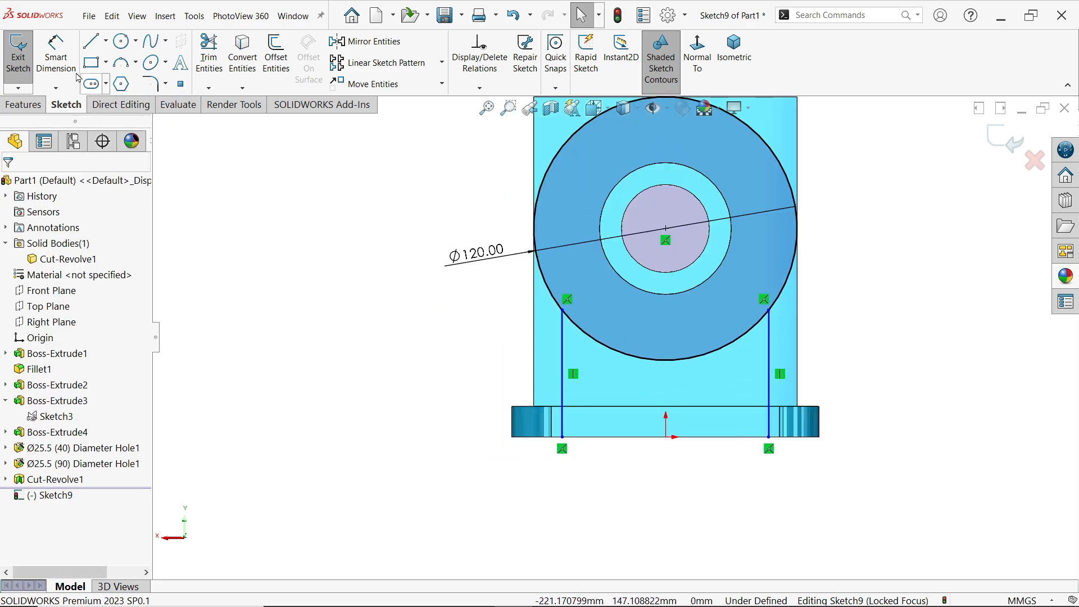
- Dimension the right vertical line 10 mm from the upright's right edge
left_click(56, 55)
scroll(823, 315, "down", 1)
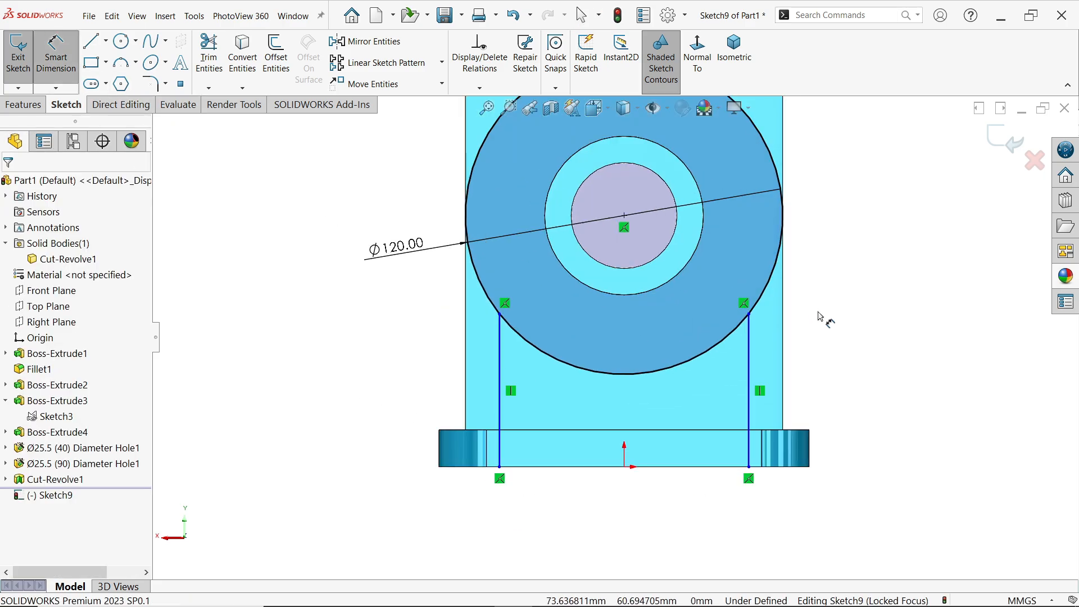
left_click(749, 358)
left_click(783, 357)
left_click(814, 360)
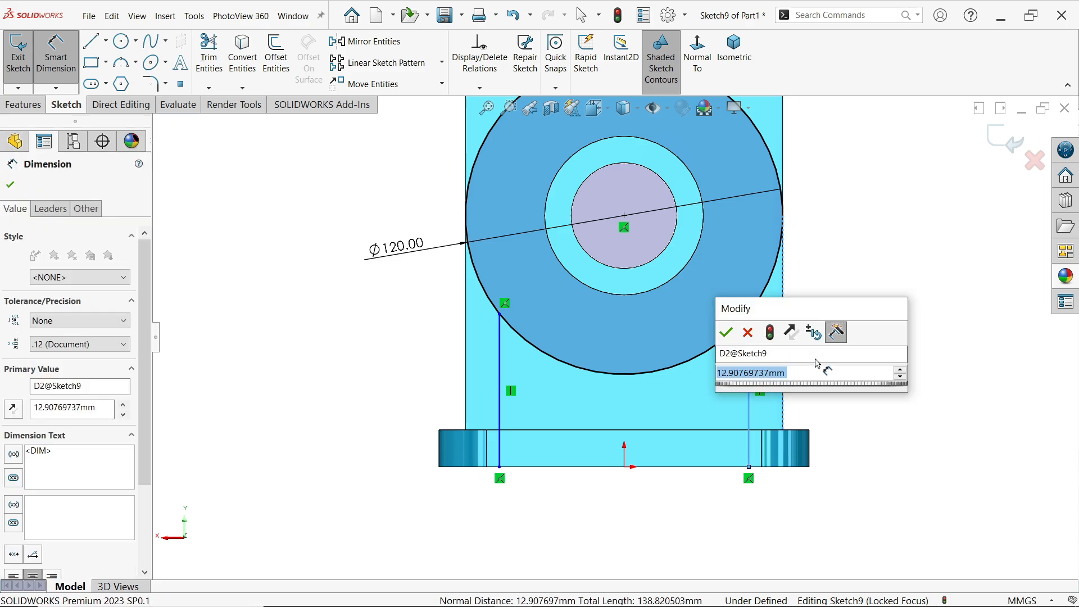
type("10")
left_click(727, 330)
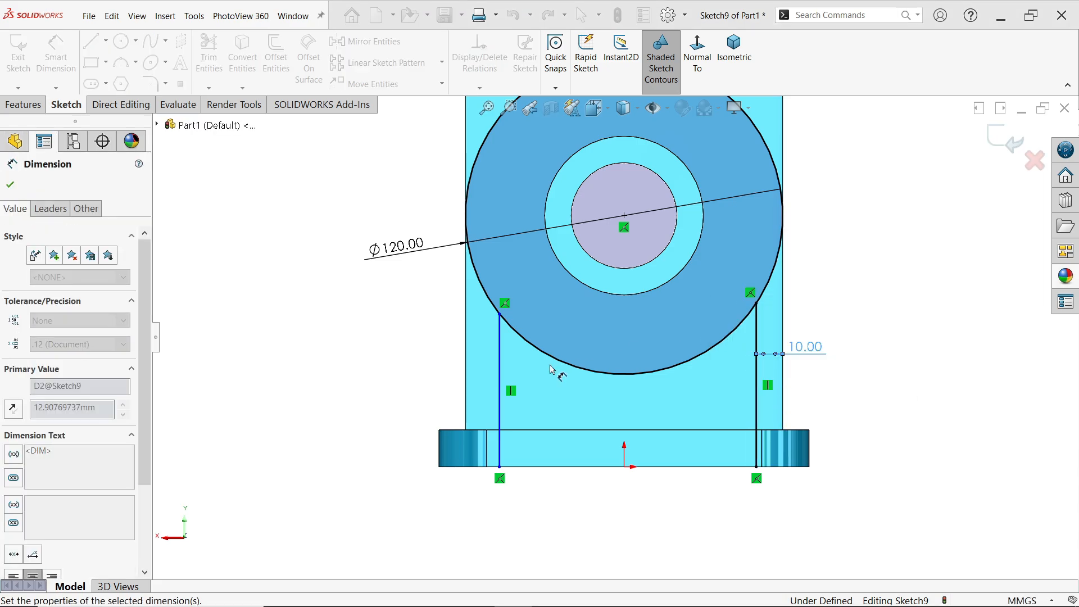
- Dimension the left vertical line 10 mm from the upright's left edge
left_click(500, 364)
left_click(465, 363)
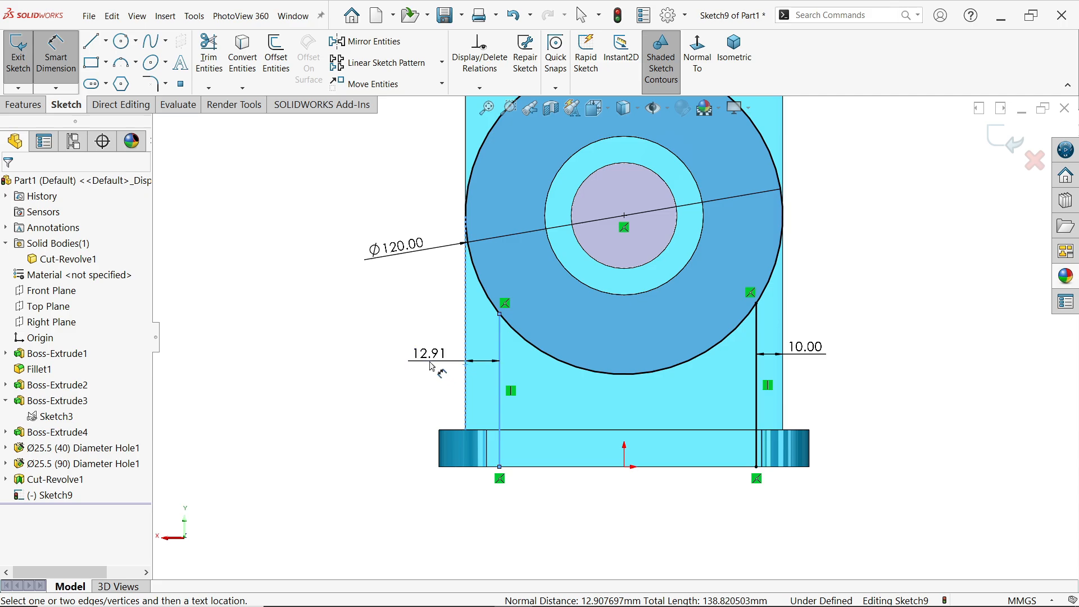
left_click(436, 371)
type("10")
left_click(344, 340)
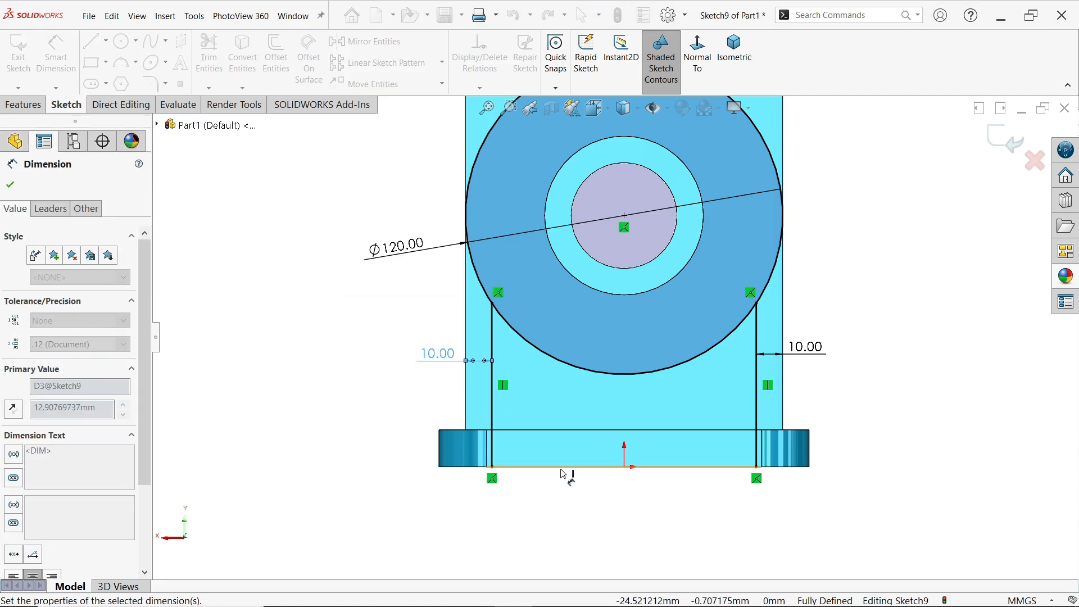
- Close the bottom of the profile with a horizontal line joining the lower ends of the two vertical lines
left_click(92, 42)
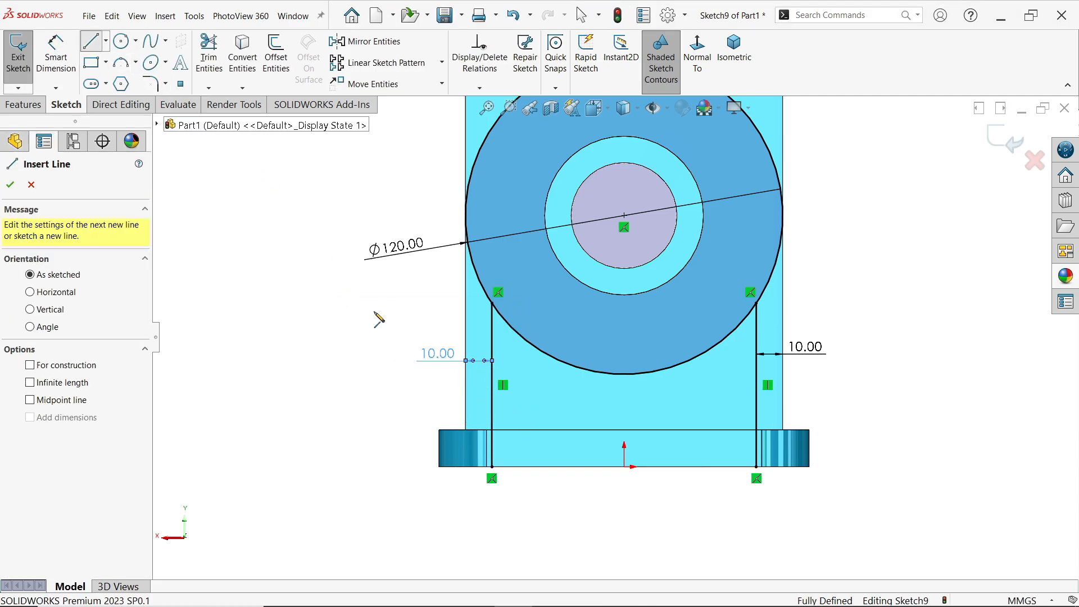
left_click(493, 468)
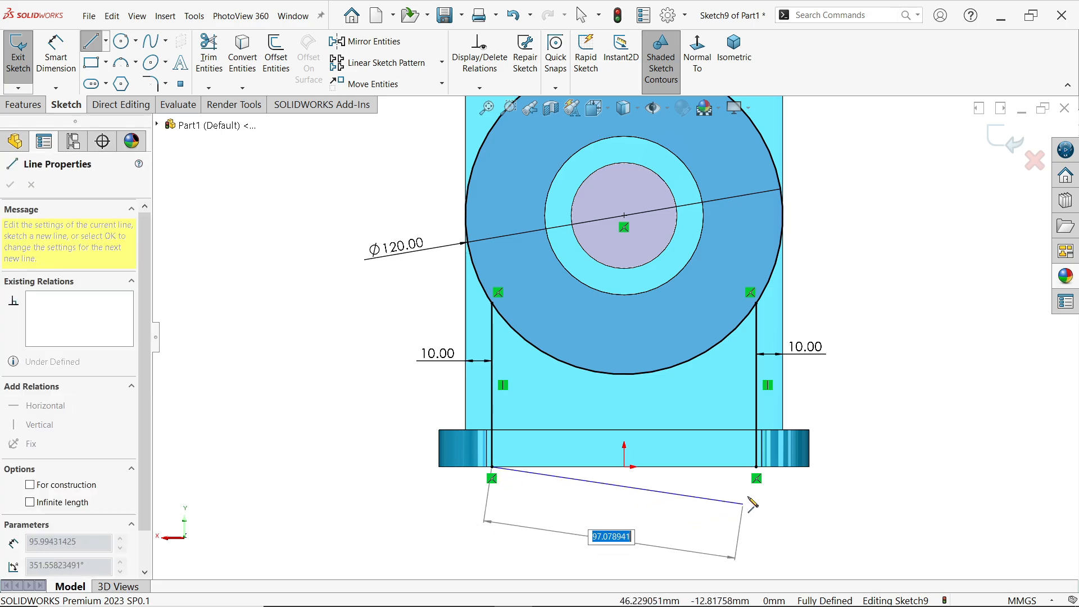
left_click(757, 467)
key("Escape")
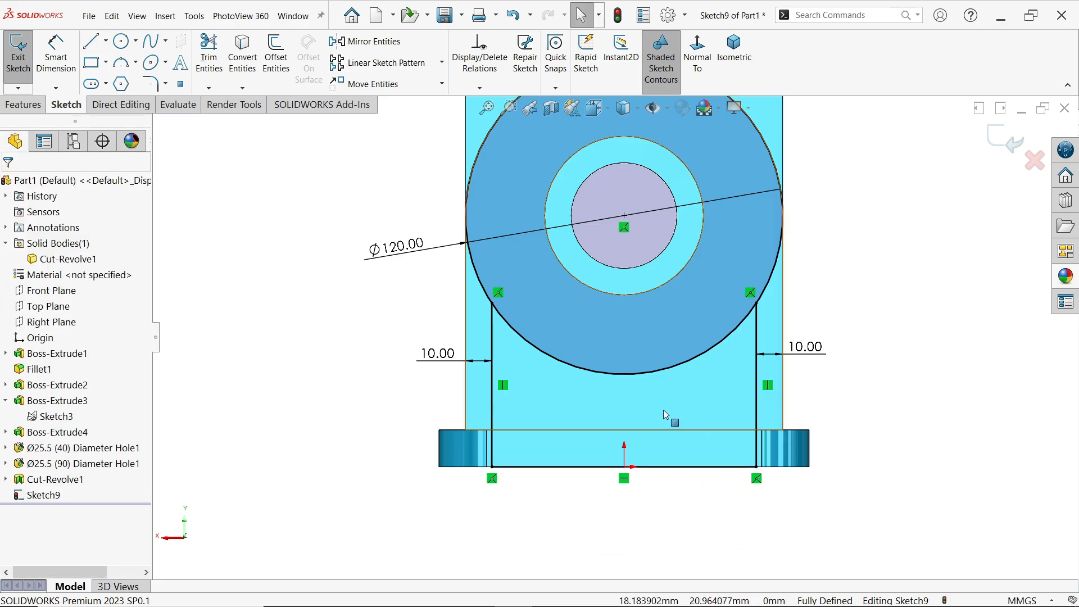
- Trim away the upper part of the circle, leaving only the lower arc between the two vertical lines
left_click(209, 59)
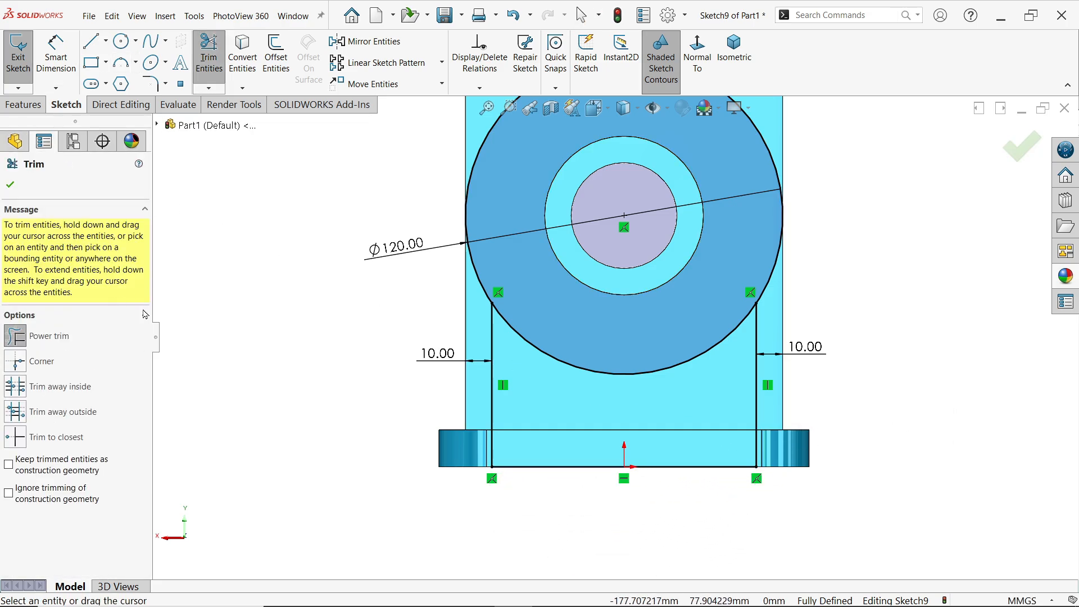
left_click_drag(423, 177, 507, 180)
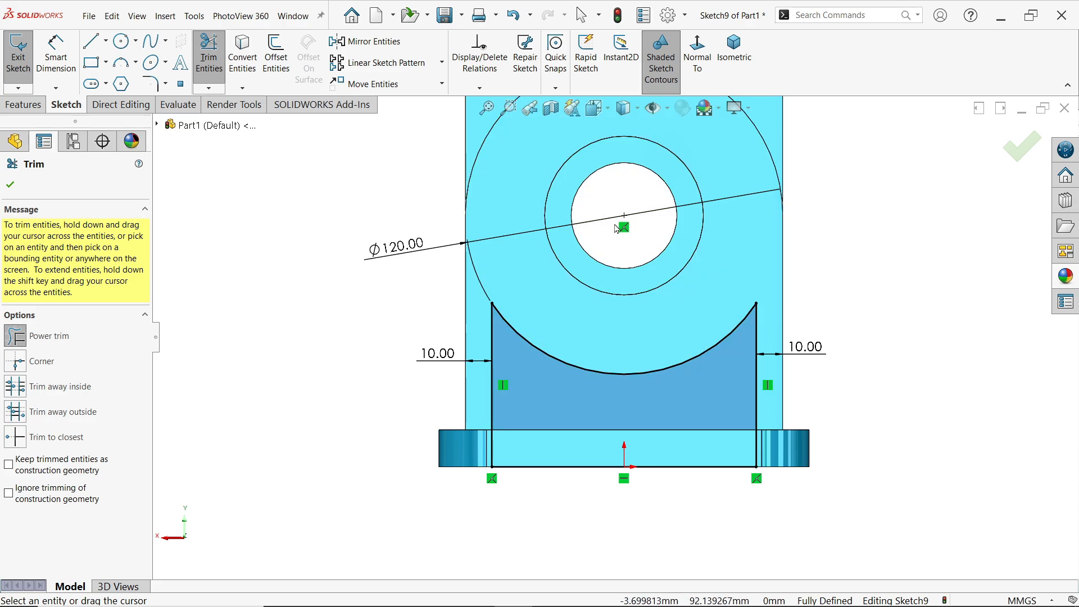
left_click(11, 186)
- Start an Extruded Cut from the profile, beginning at a 10 mm offset from the sketch plane, reversed into the upright
middle_click_drag(449, 242, 469, 321)
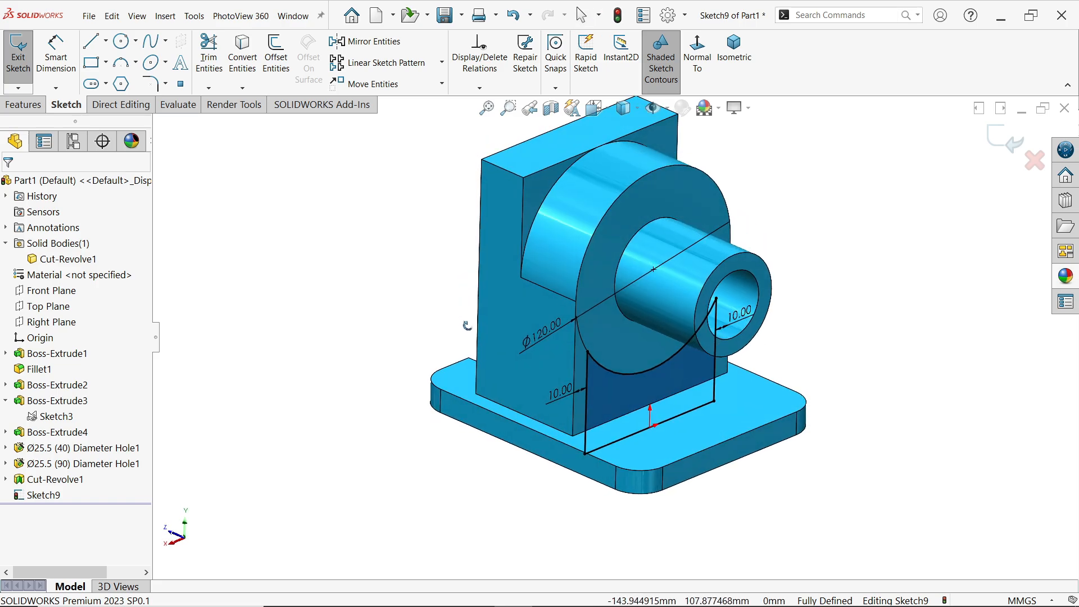
left_click(23, 105)
left_click(214, 56)
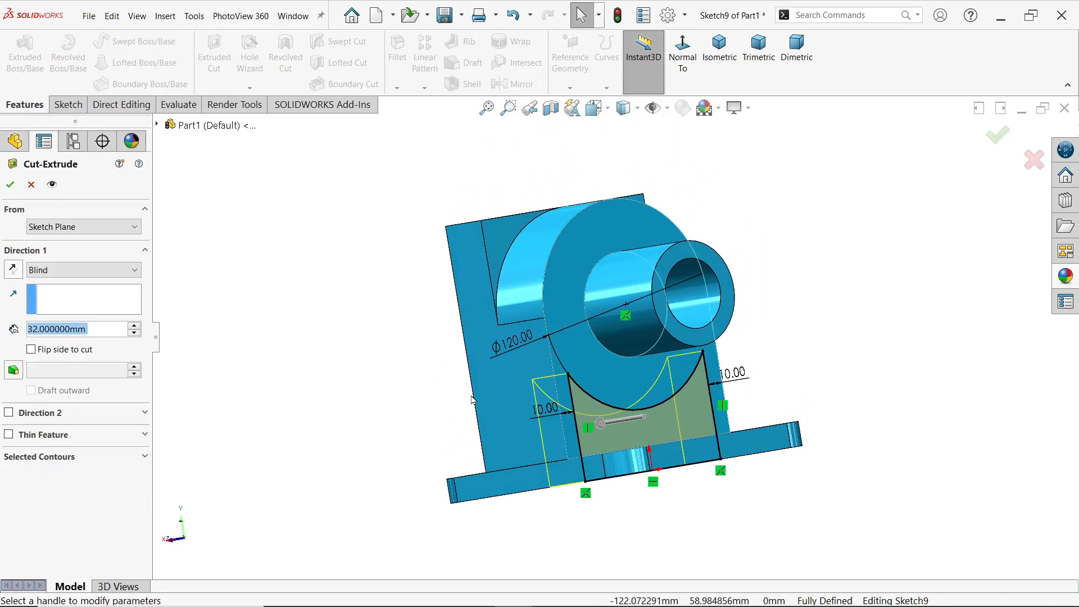
middle_click_drag(644, 254, 770, 340)
left_click(68, 227)
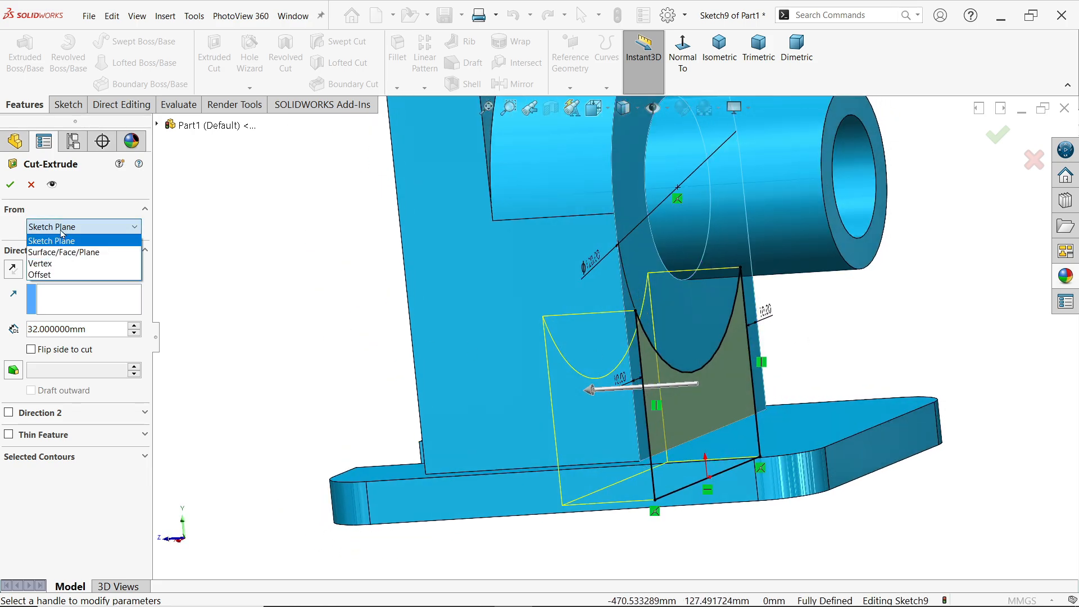
left_click(56, 275)
left_click_drag(94, 250, 14, 250)
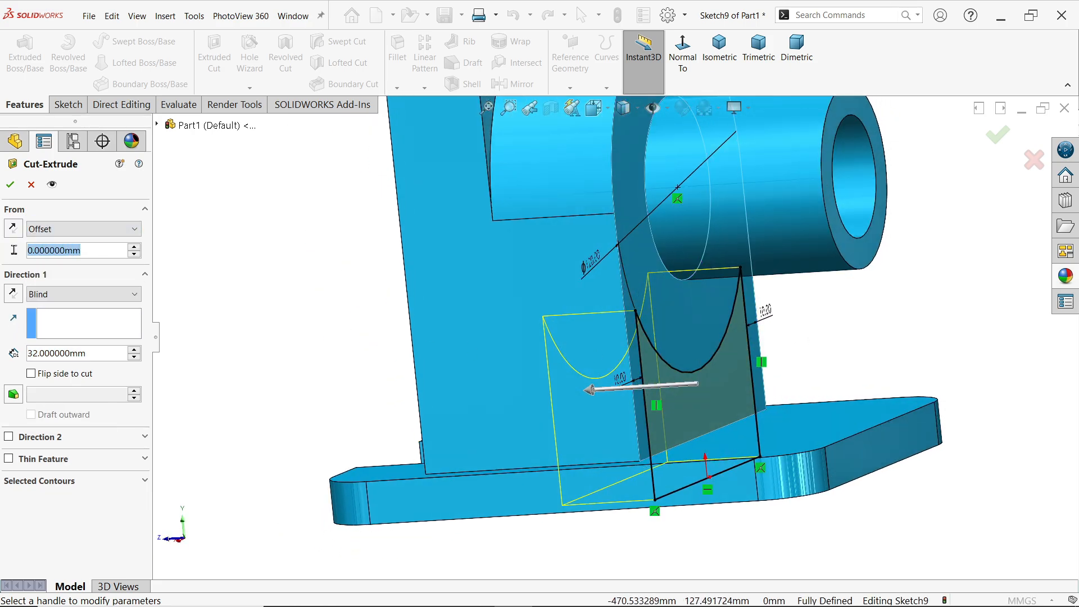
type("10")
key("Return")
middle_click_drag(228, 248, 260, 238)
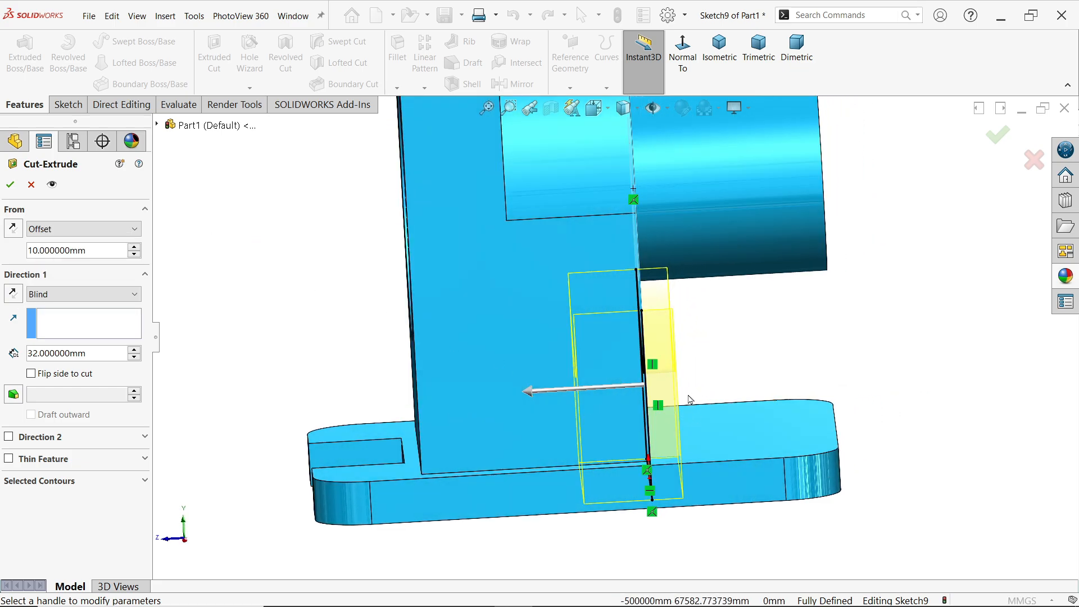
left_click(12, 233)
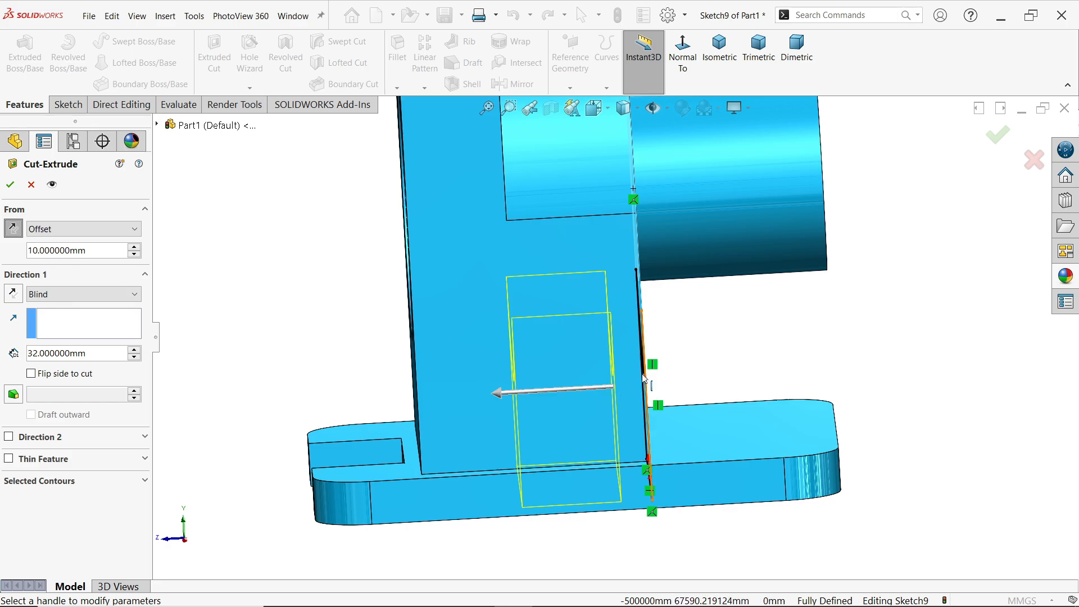
- Set the cut's blind depth to 48 mm and complete the feature
left_click(45, 296)
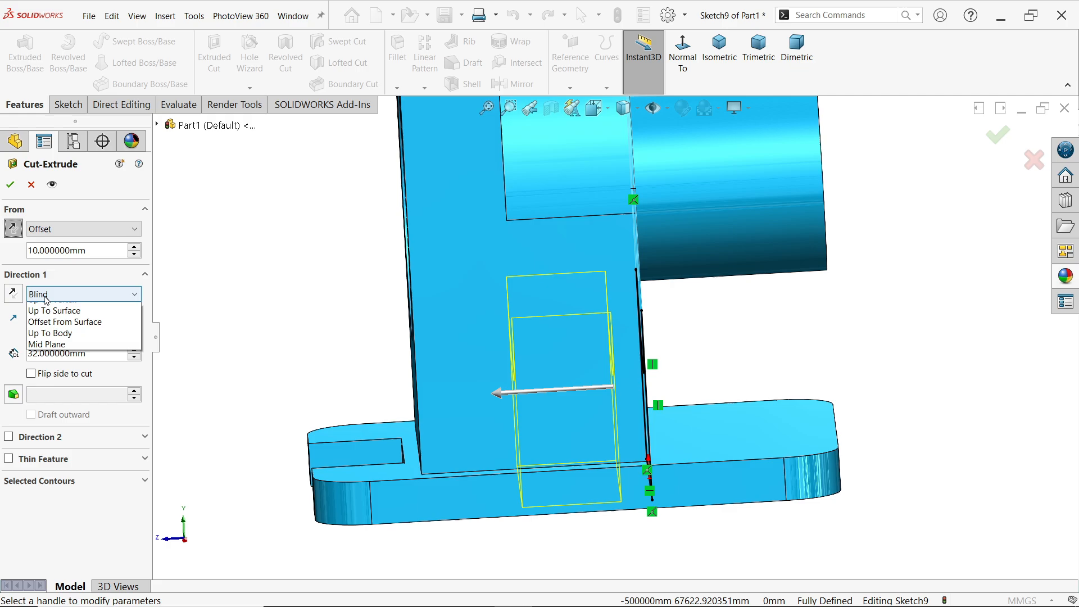
left_click(45, 297)
double_click(28, 352)
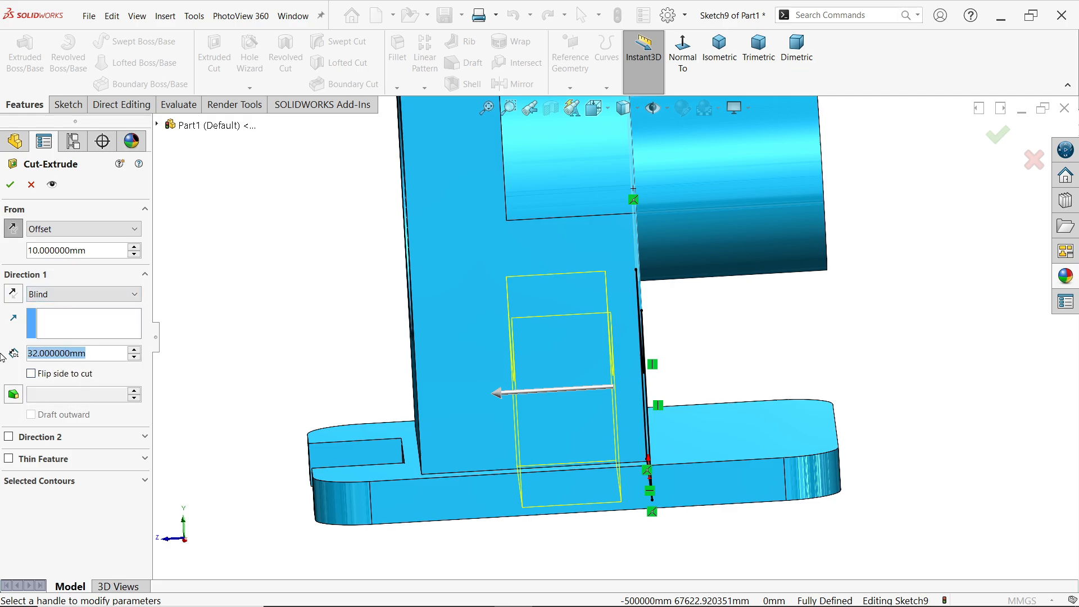
type("48")
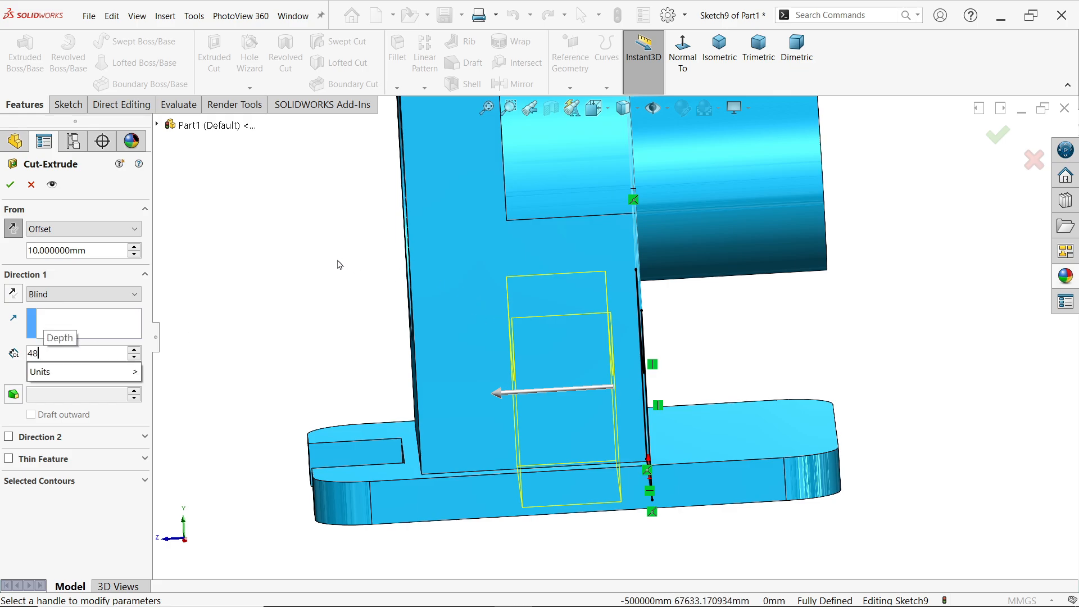
key("Return")
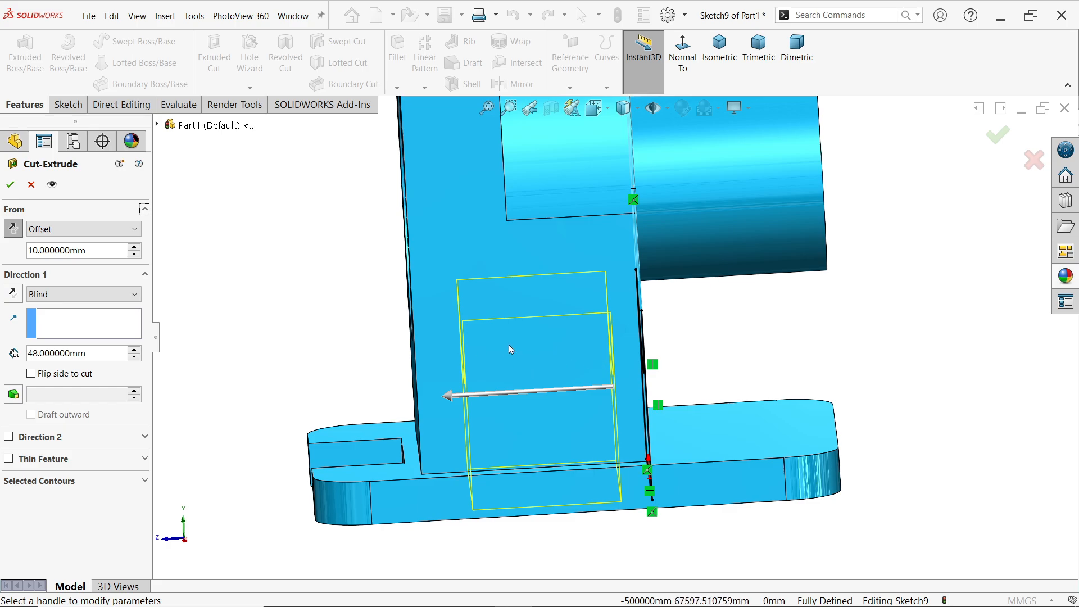
left_click(11, 185)
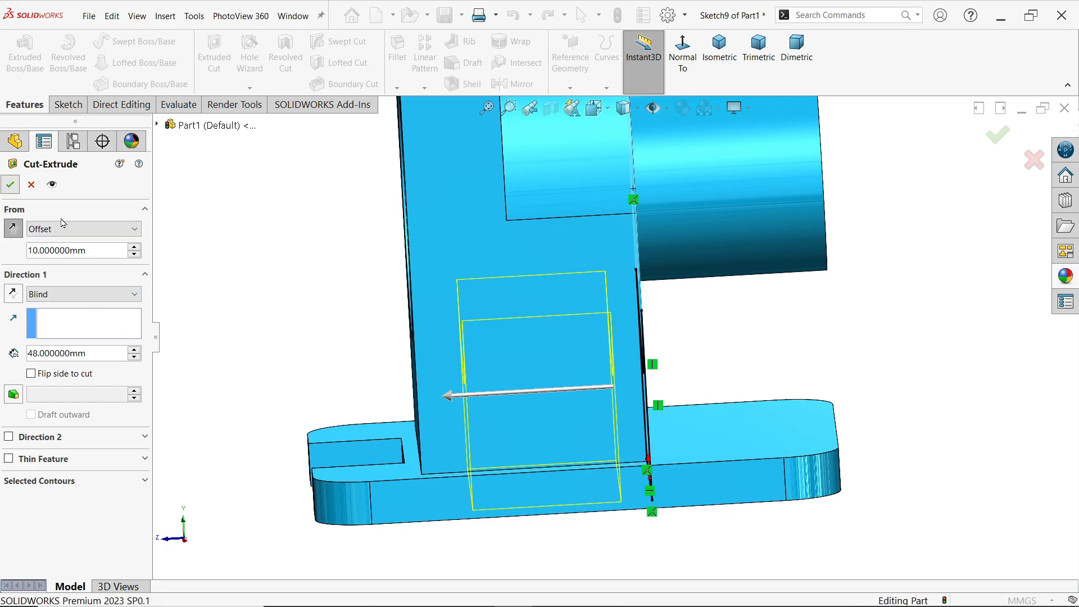
- Display a lengthwise section view of the part to expose the pocket inside the upright
scroll(618, 332, "up", 3)
mouse_move(802, 363)
middle_mouse_down()
mouse_move(795, 203)
mouse_move(795, 354)
middle_mouse_up()
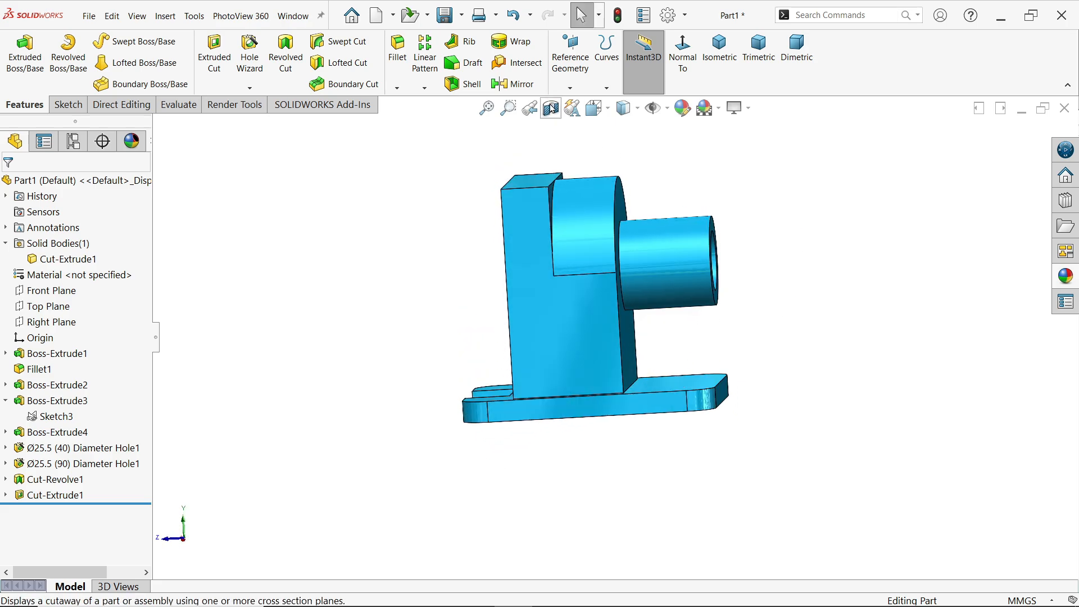
left_click(572, 108)
left_click(11, 187)
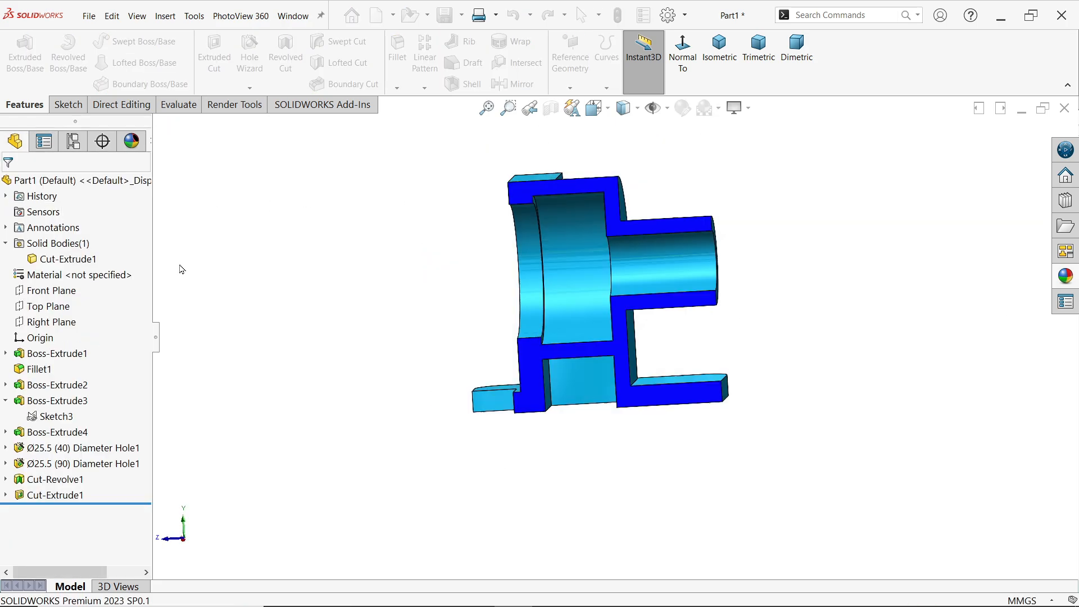
- Inspect the sectioned part square to the Right Plane, return to the isometric view, and turn off the section view
scroll(723, 358, "down", 3)
middle_click_drag(724, 358, 585, 304)
left_click(52, 322)
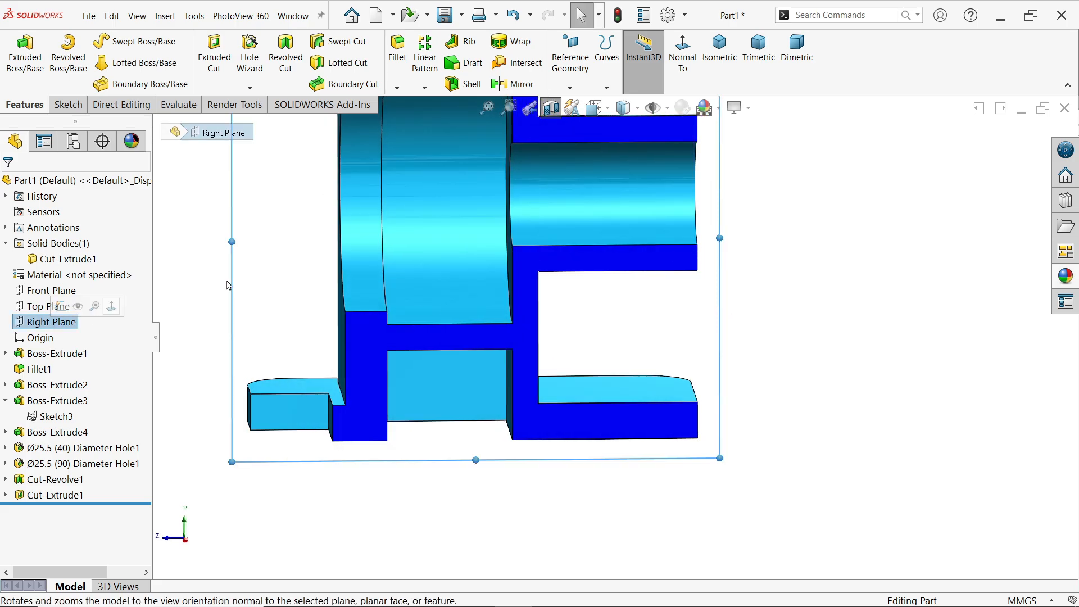
left_click(682, 56)
left_click(938, 297)
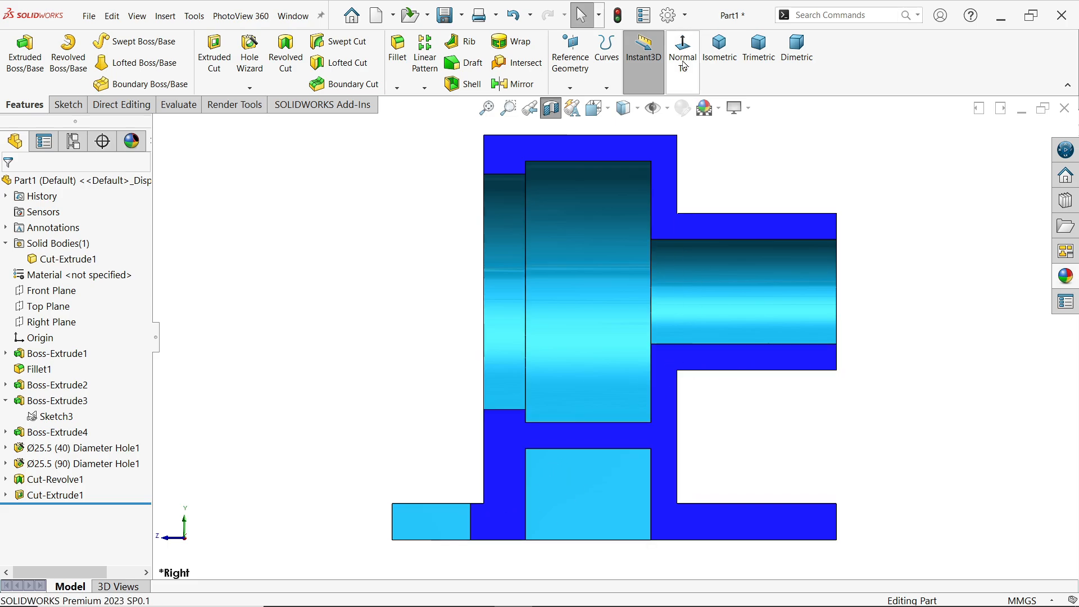
left_click(718, 56)
left_click(551, 108)
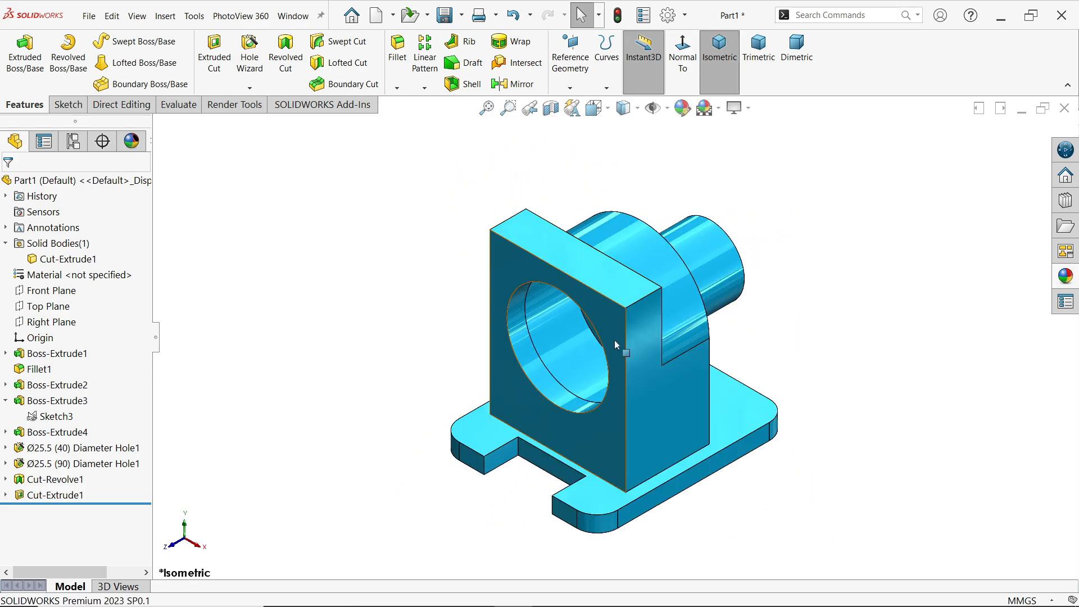
- Chamfer the front edge of the upright's large bore and the outer edge of the boss bore at 2 mm and 45 degrees
left_click(397, 87)
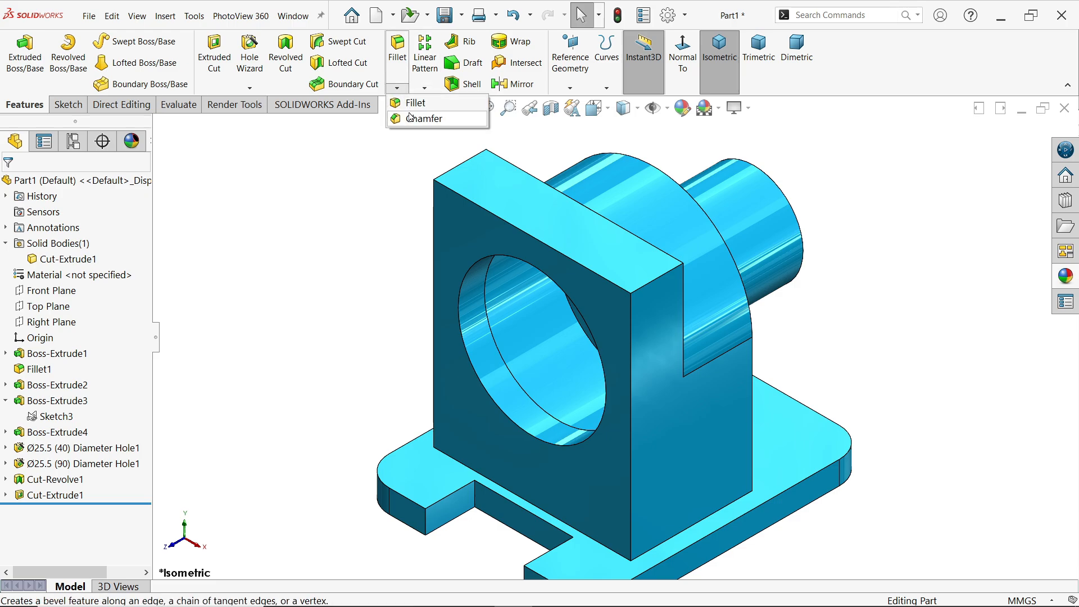
left_click(416, 117)
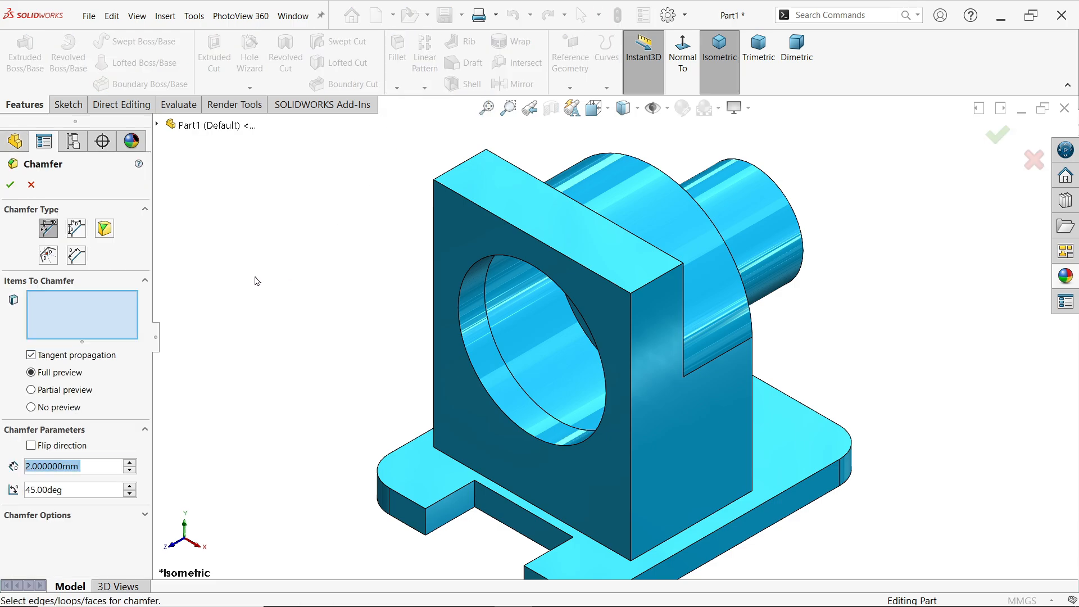
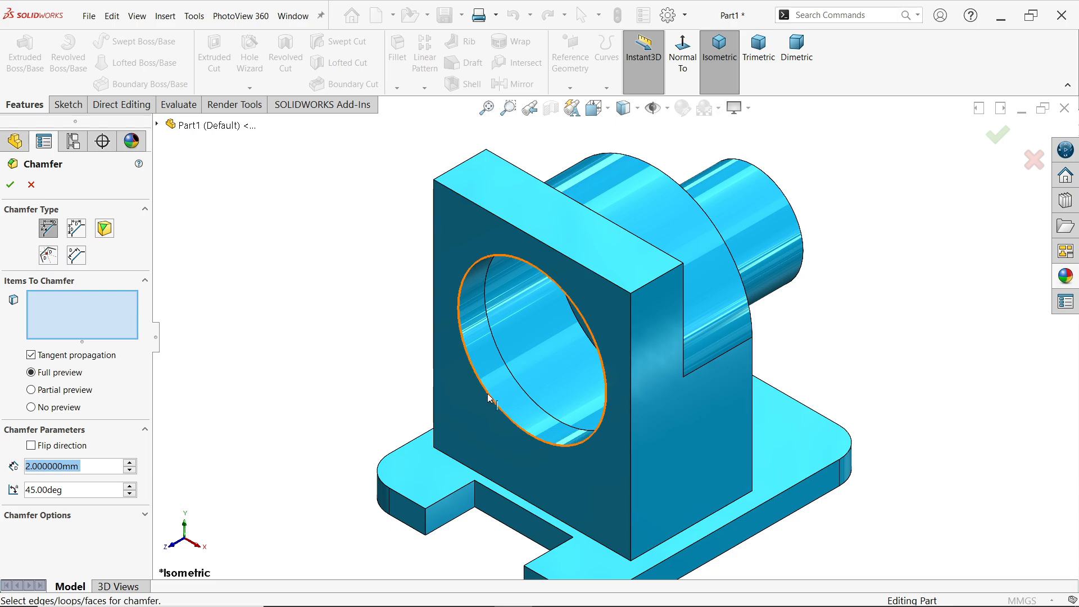
left_click(452, 304)
middle_click_drag(798, 342, 831, 294)
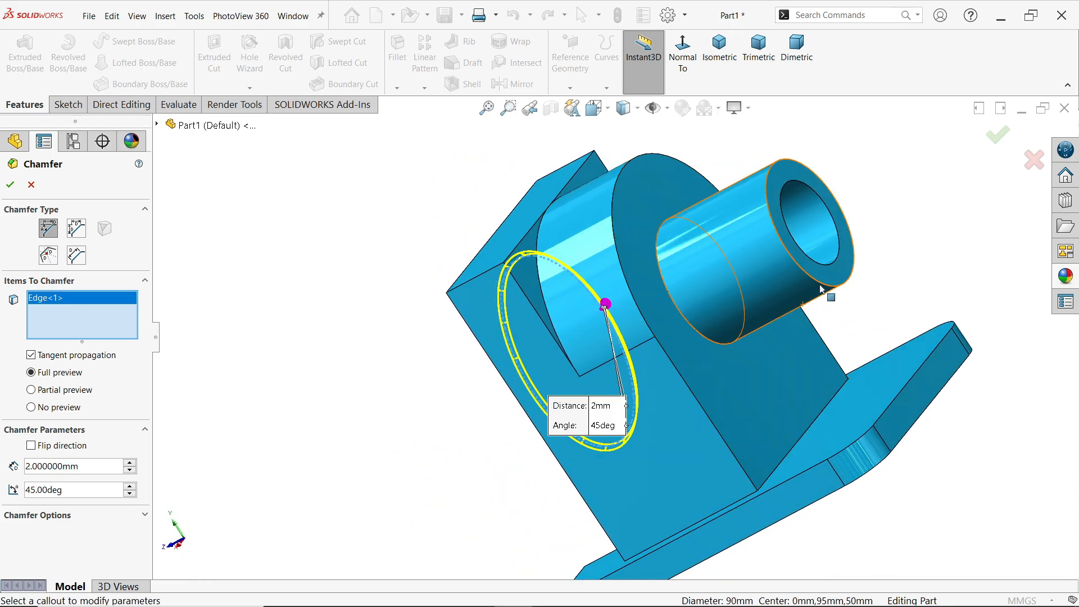
left_click(833, 266)
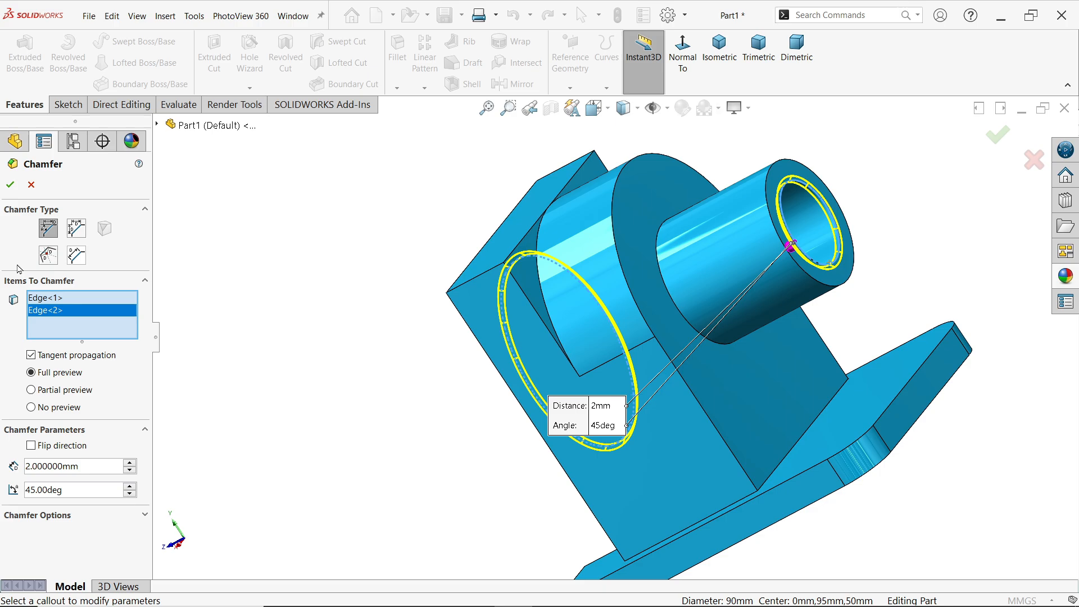
left_click(12, 186)
middle_click_drag(267, 313, 368, 284)
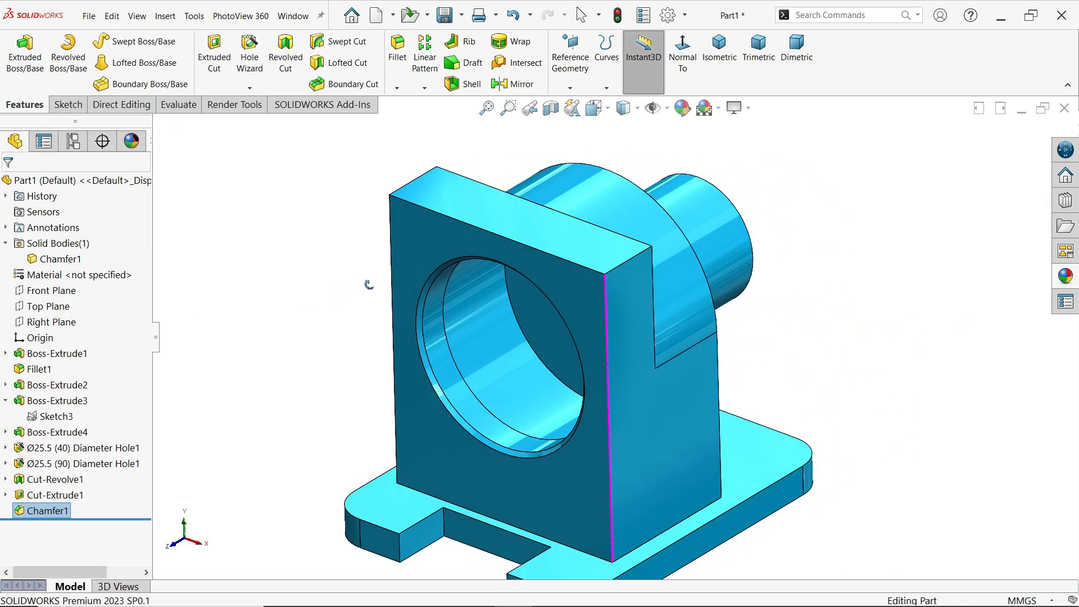
- Switch to the reference drawing, examine the base plate's hole locations and counterbore callout, and return to the part
key("alt+Tab")
left_click_drag(625, 307, 633, 237)
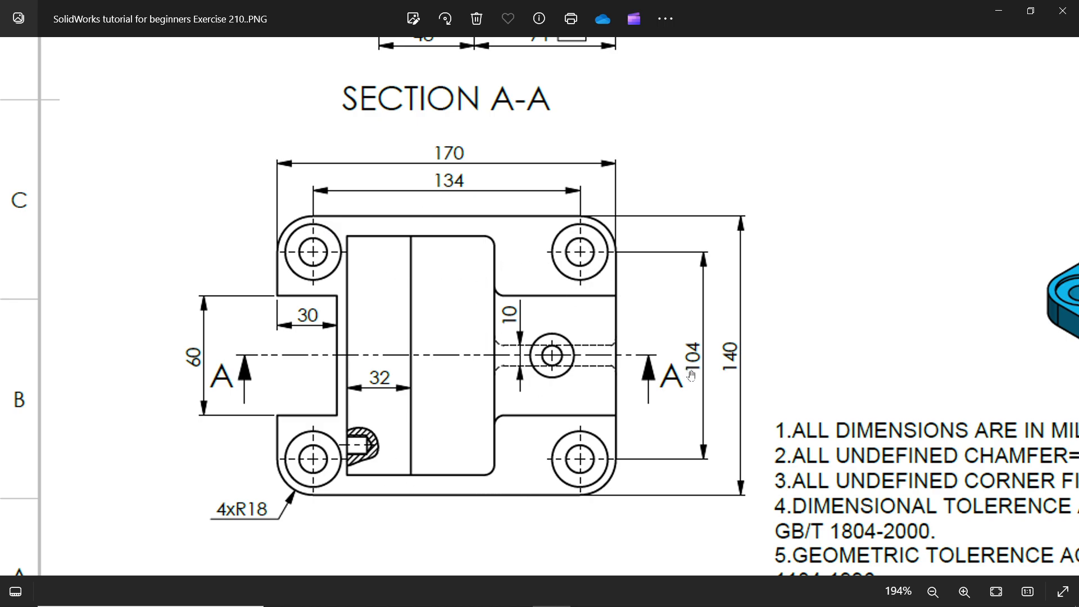
left_click_drag(708, 162, 674, 422)
left_click_drag(715, 272, 399, 351)
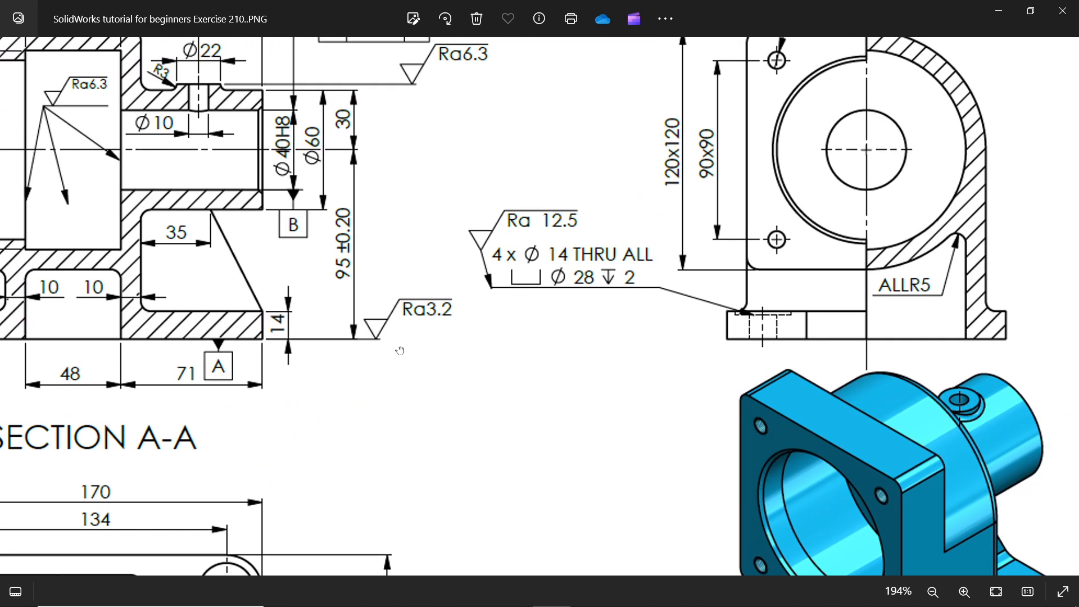
left_click_drag(637, 351, 561, 391)
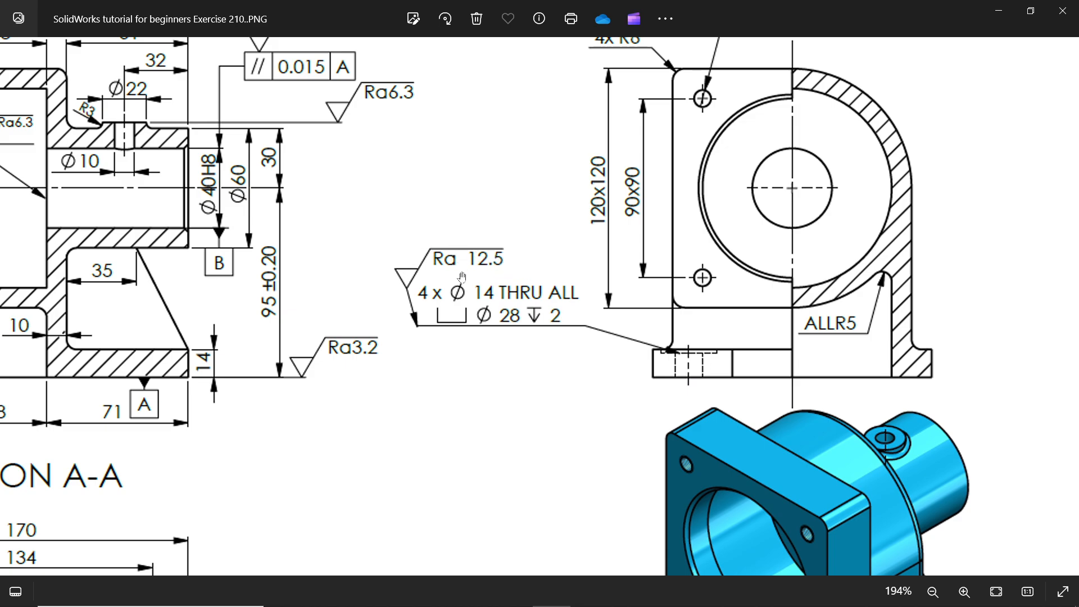
left_click(1001, 16)
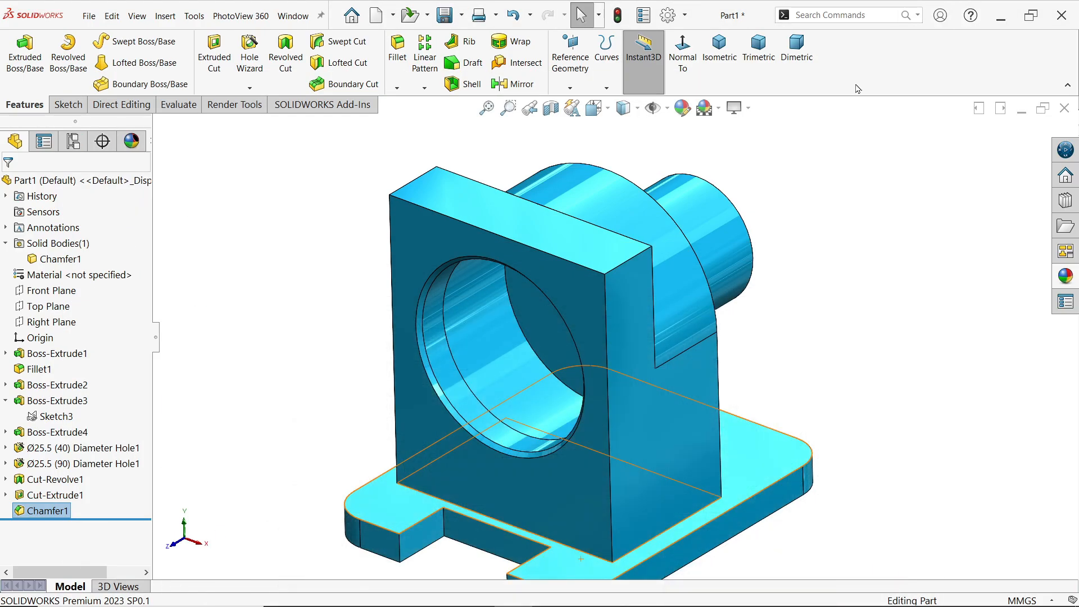
- Set up a blind counterbored legacy hole with 14 mm diameter, 14 mm depth, 28 mm counterbore diameter and 2 mm counterbore depth
scroll(638, 304, "up", 3)
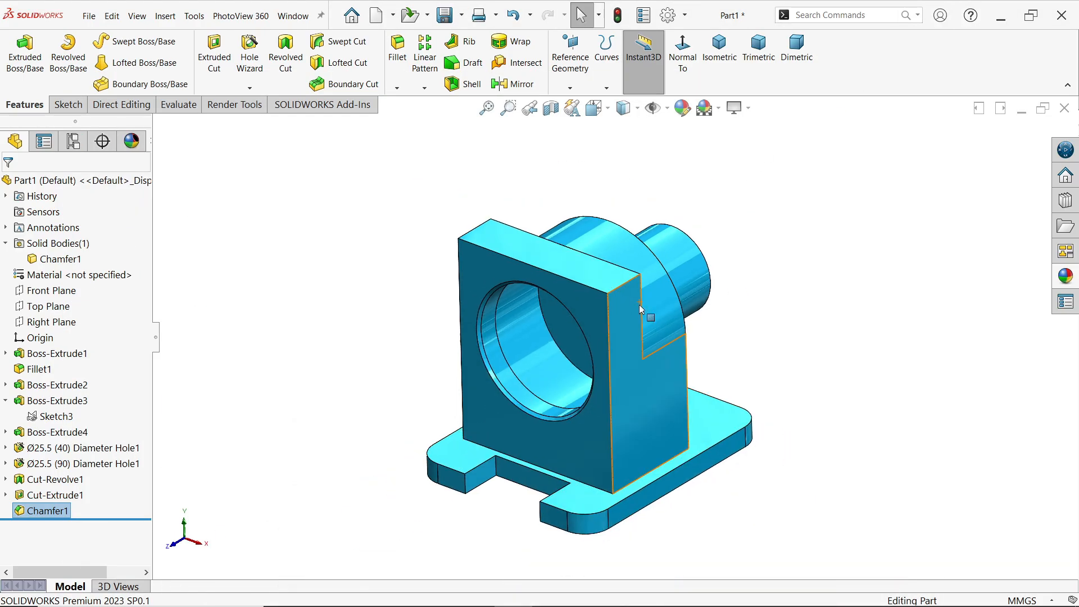
left_click(247, 56)
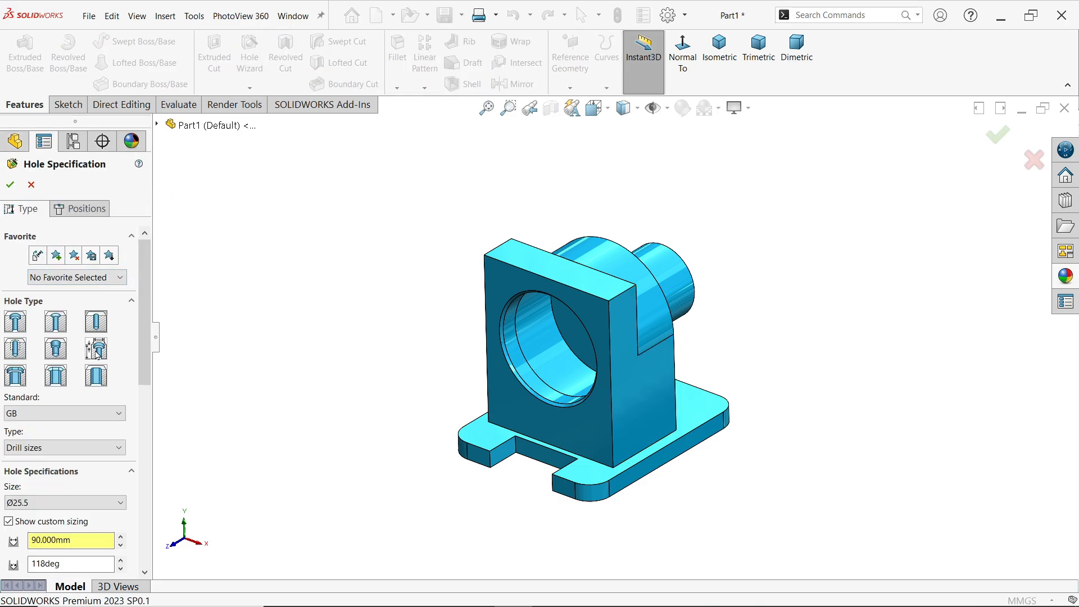
left_click(97, 350)
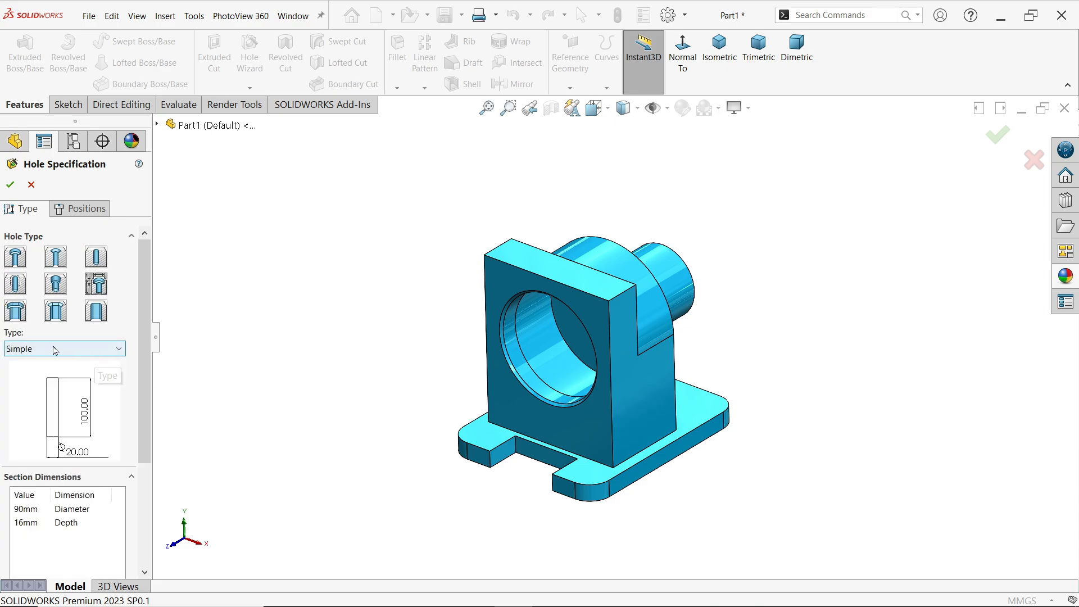
left_click(54, 349)
left_click(113, 439)
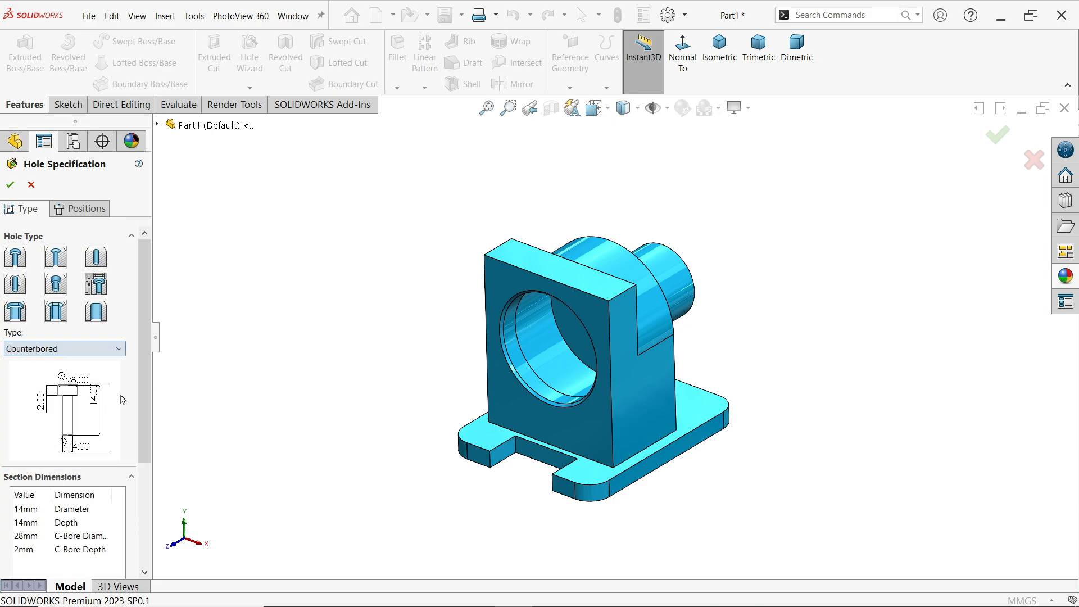
scroll(46, 416, "down", 3)
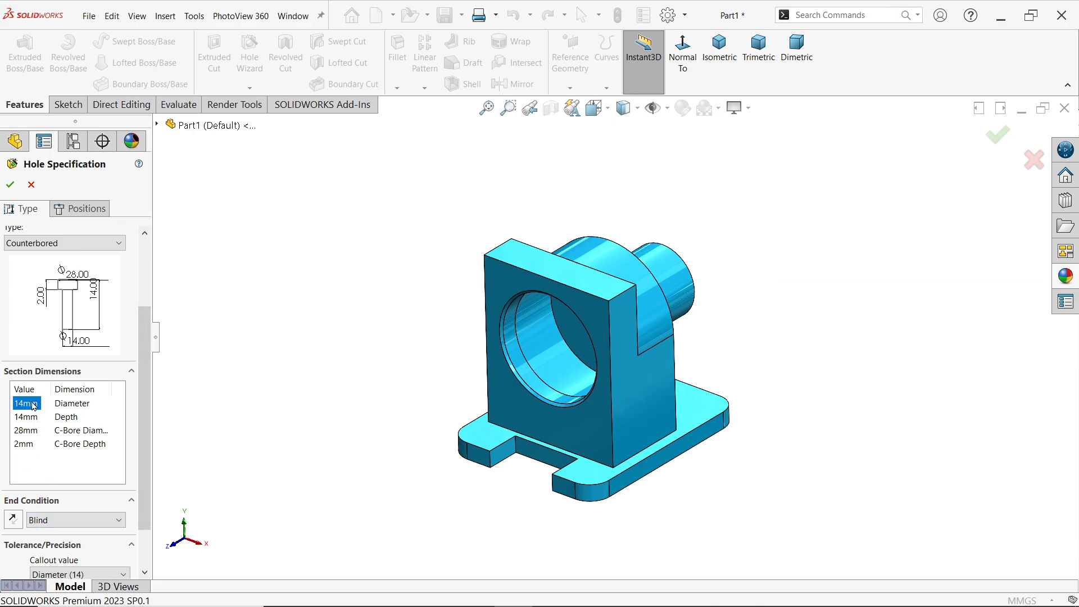
left_click(28, 418)
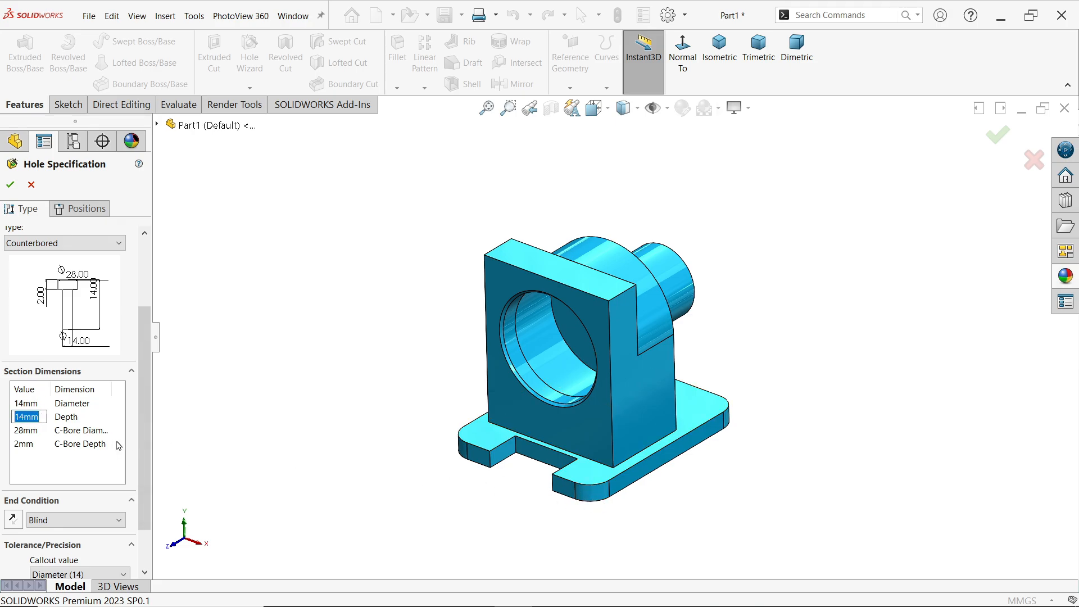
scroll(141, 443, "down", 2)
left_click(26, 386)
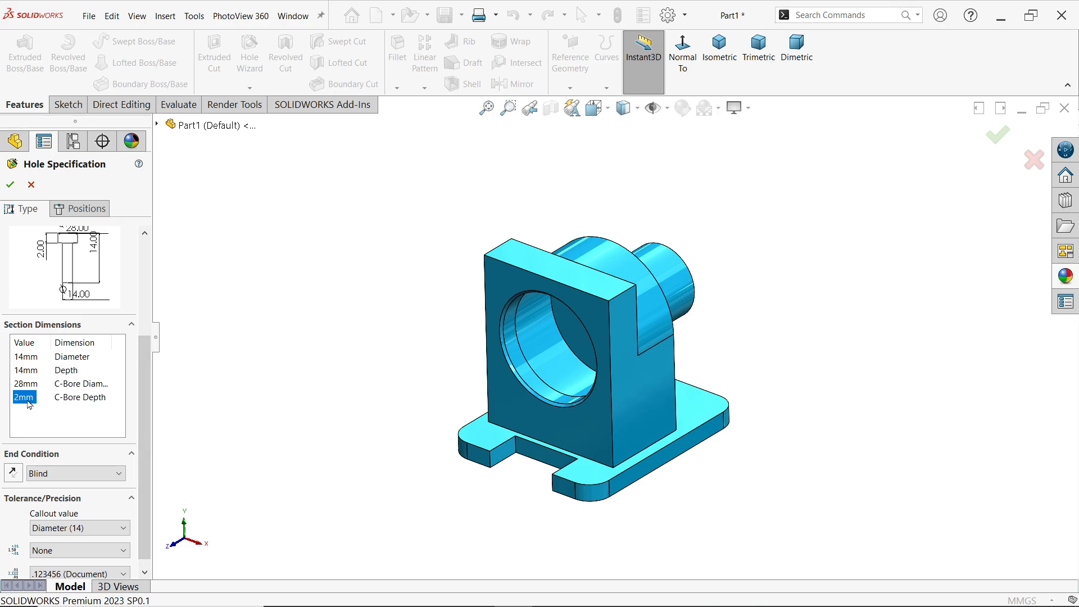
scroll(140, 458, "down", 1)
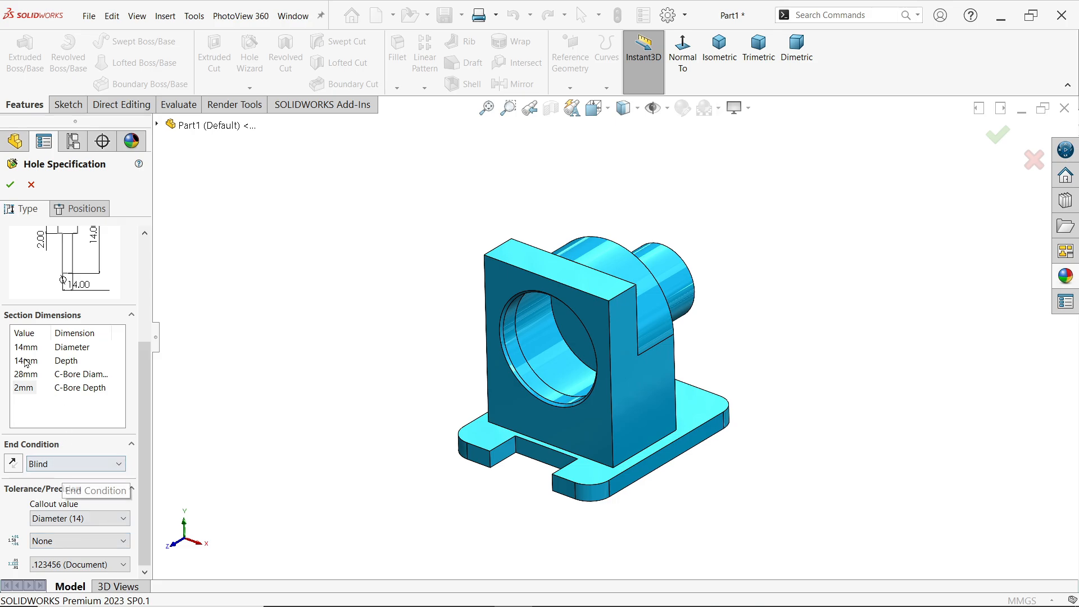
- Place counterbored holes on the base plate's top face, concentric with the two rounded corners at the notched end
left_click(88, 211)
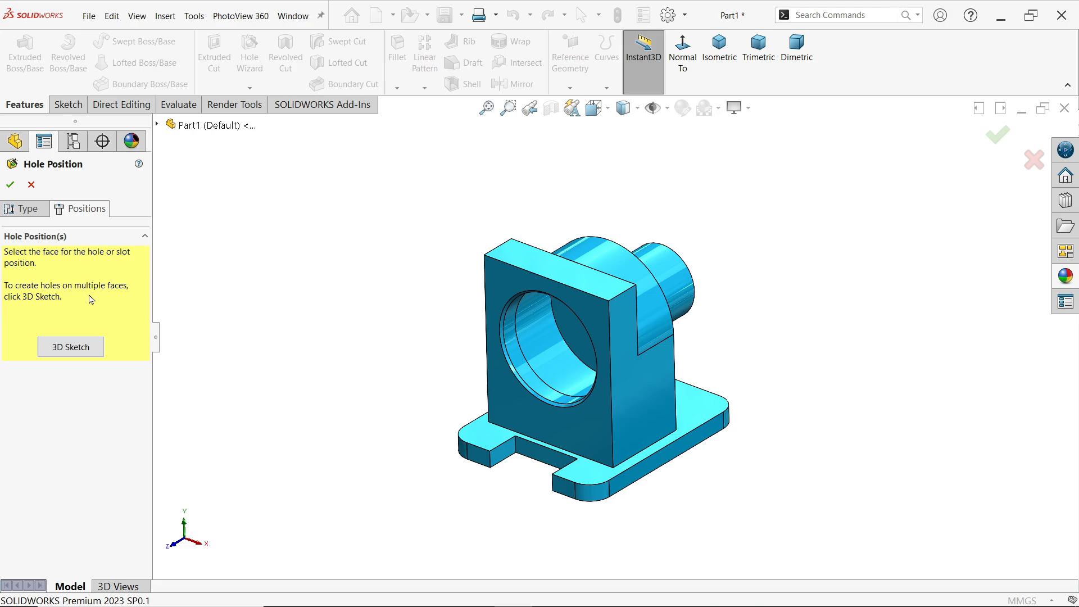
left_click(551, 472)
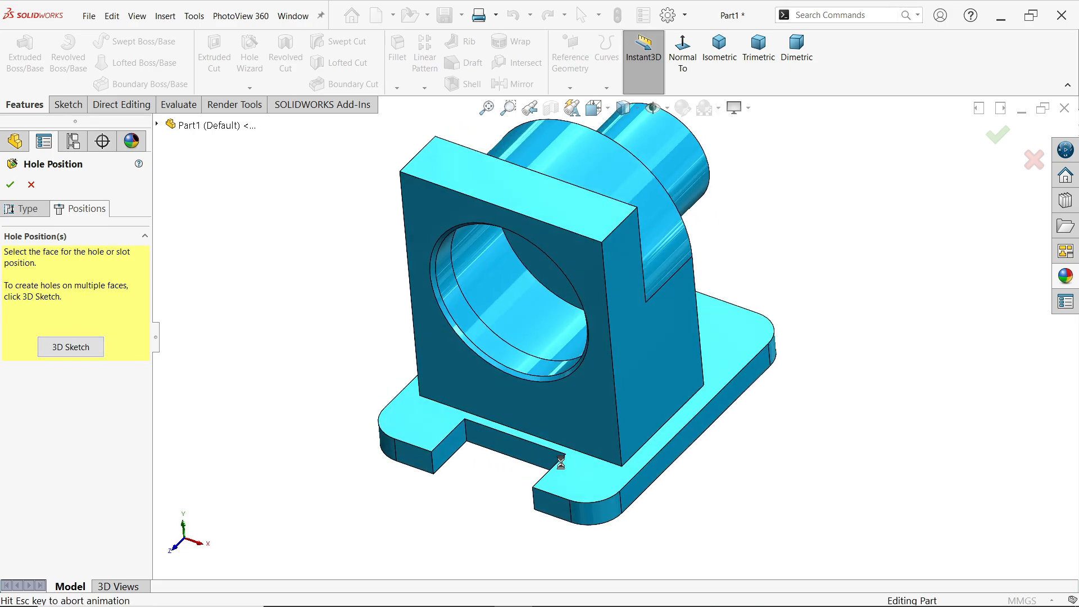
scroll(783, 523, "down", 3)
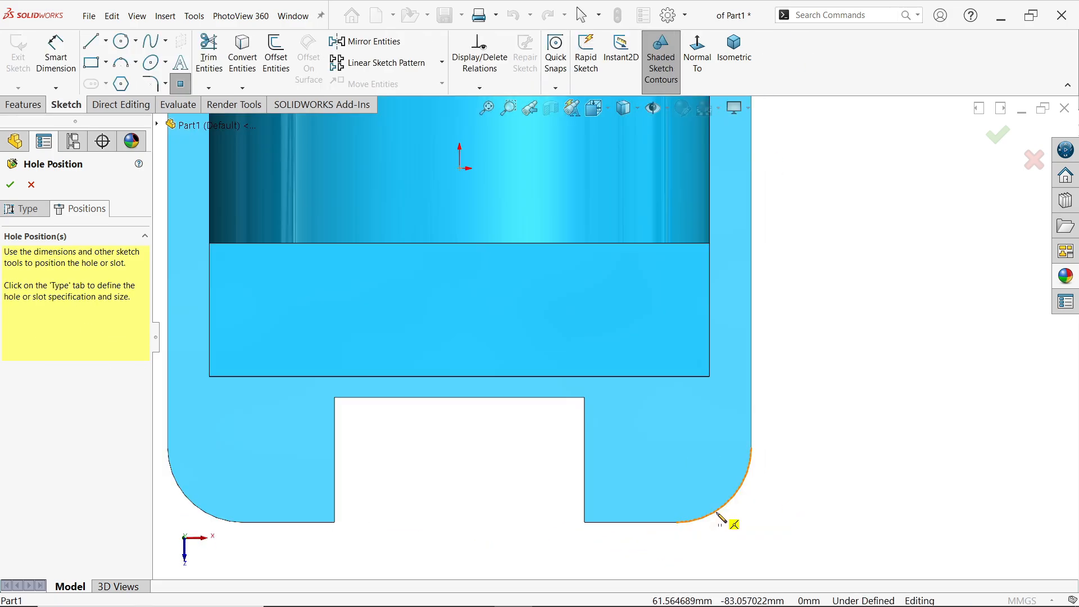
left_click(719, 512)
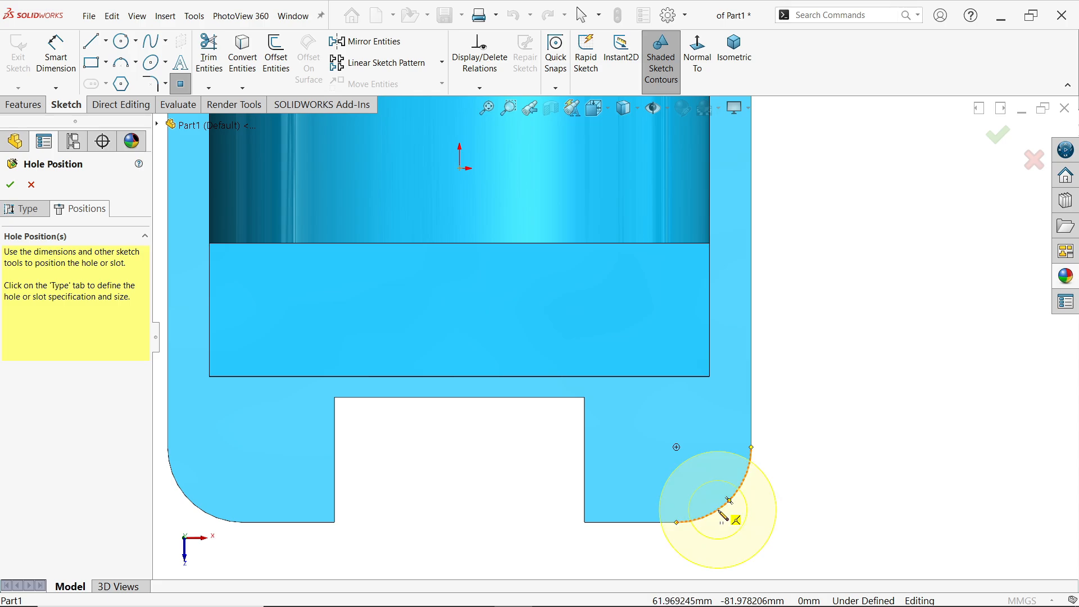
left_click(676, 447)
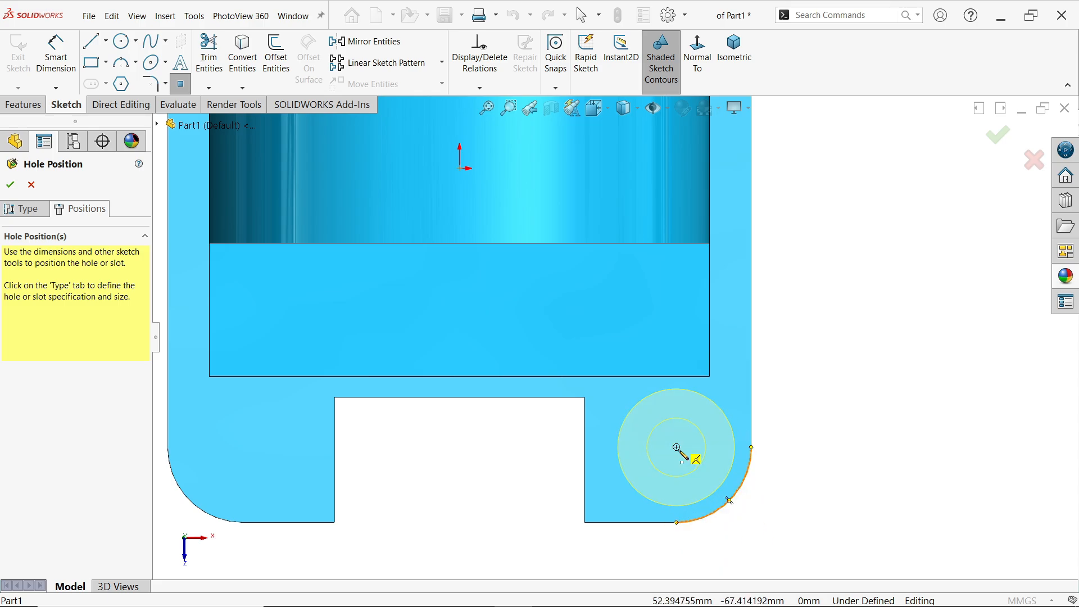
left_click(235, 476)
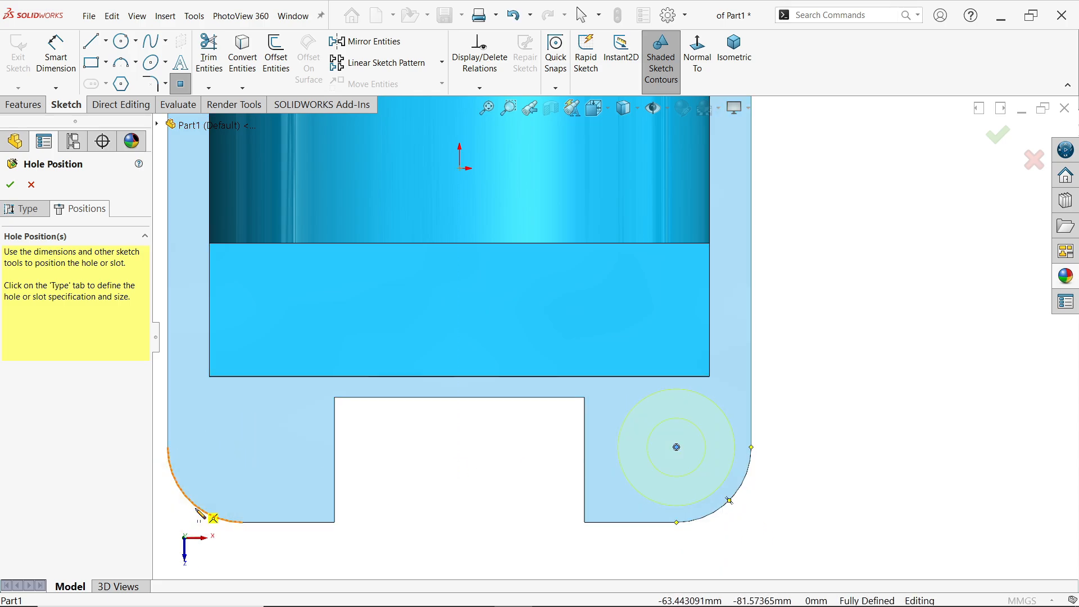
left_click(205, 514)
left_click(243, 448)
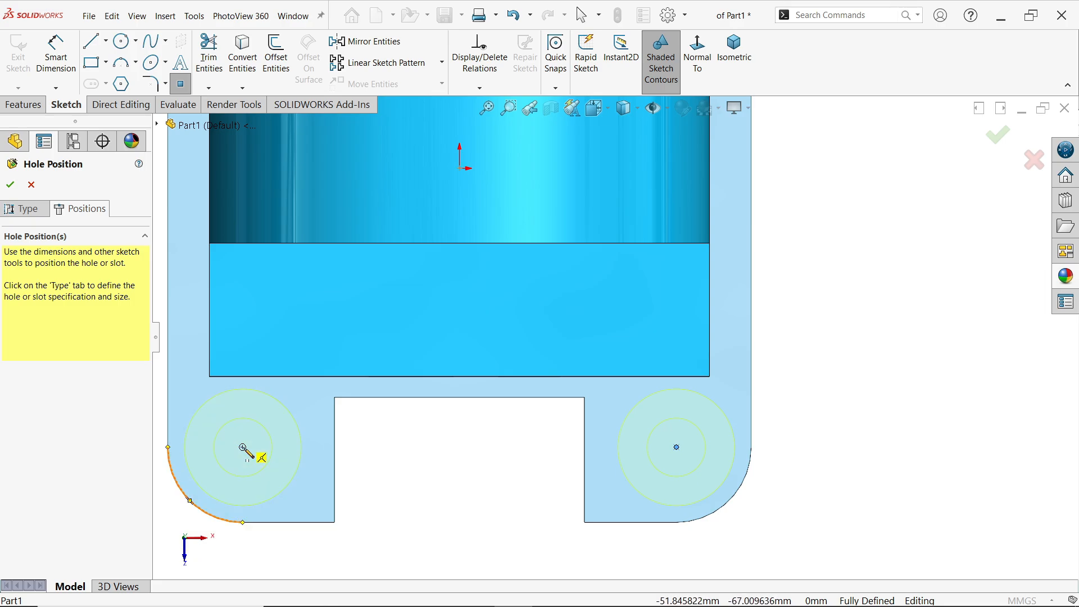
- Place two more counterbored holes concentric with the rounded corners at the boss end of the base plate and complete the feature
scroll(643, 450, "up", 5)
scroll(650, 197, "down", 4)
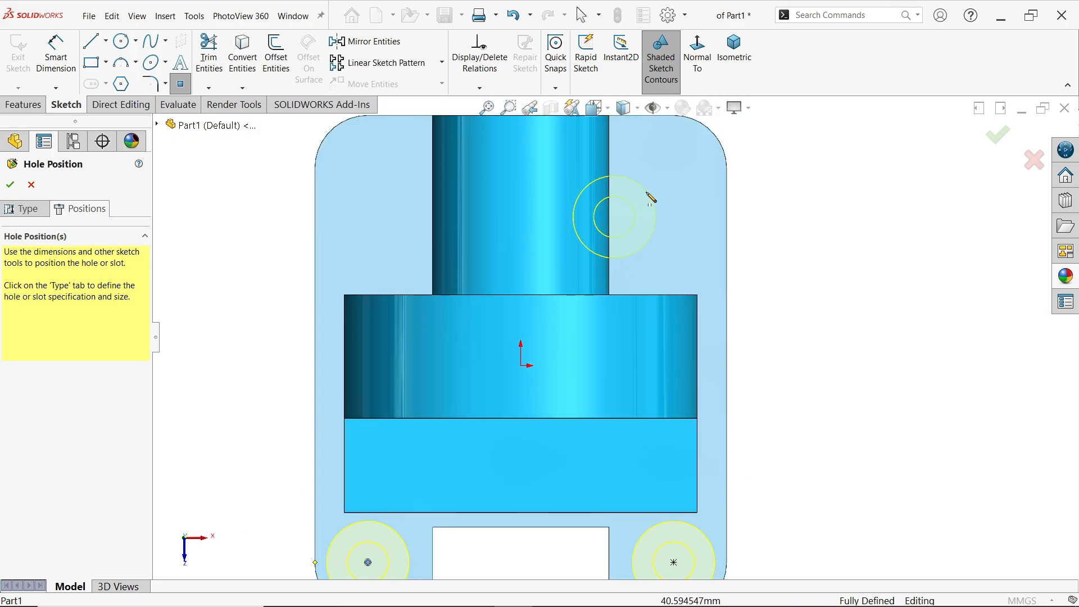
left_click(674, 168)
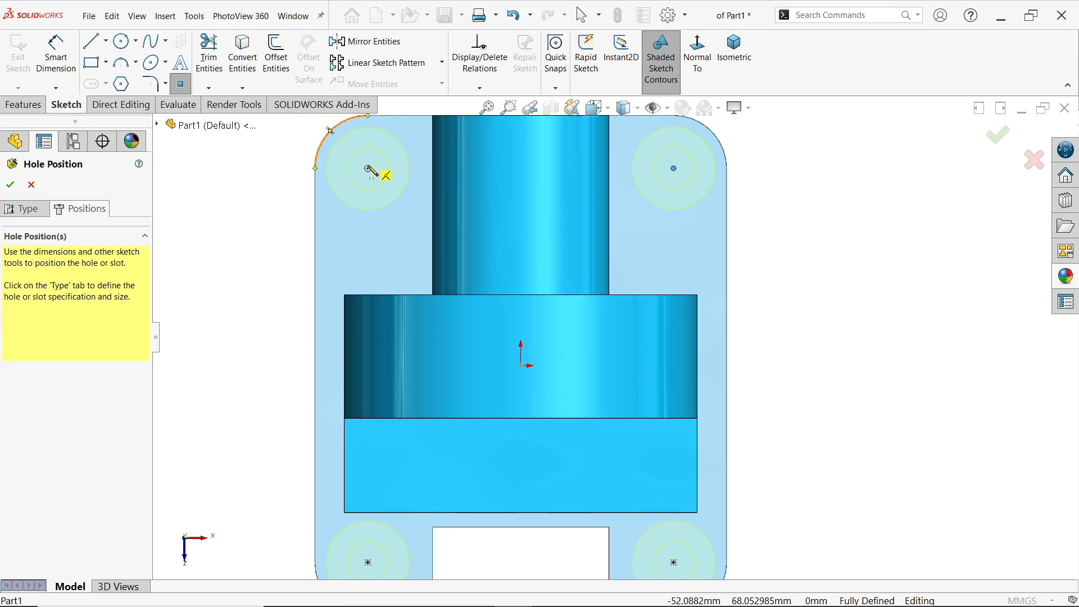
left_click(368, 169)
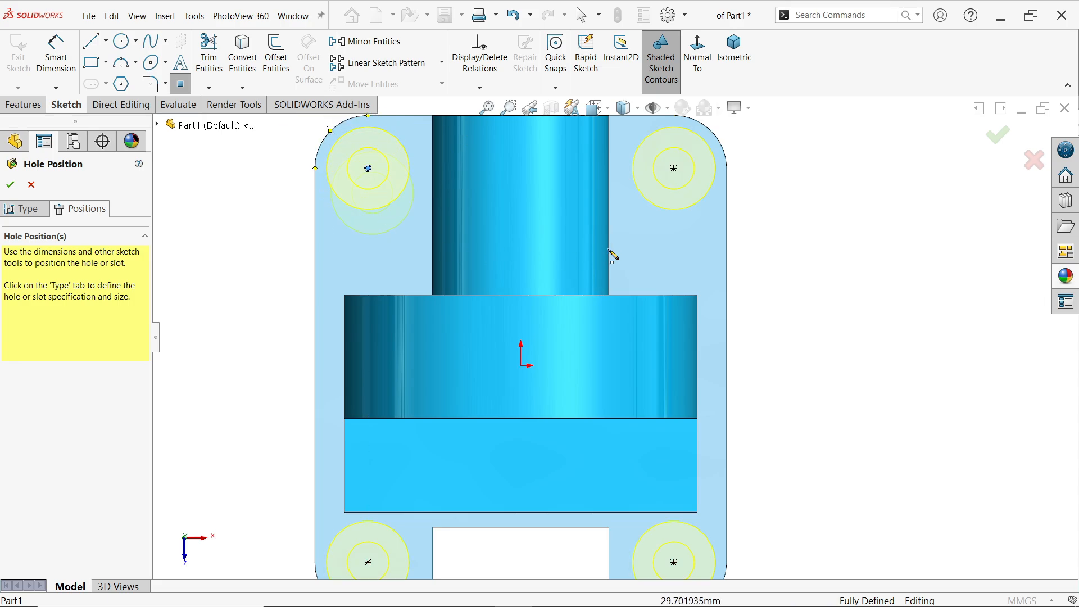
key("Escape")
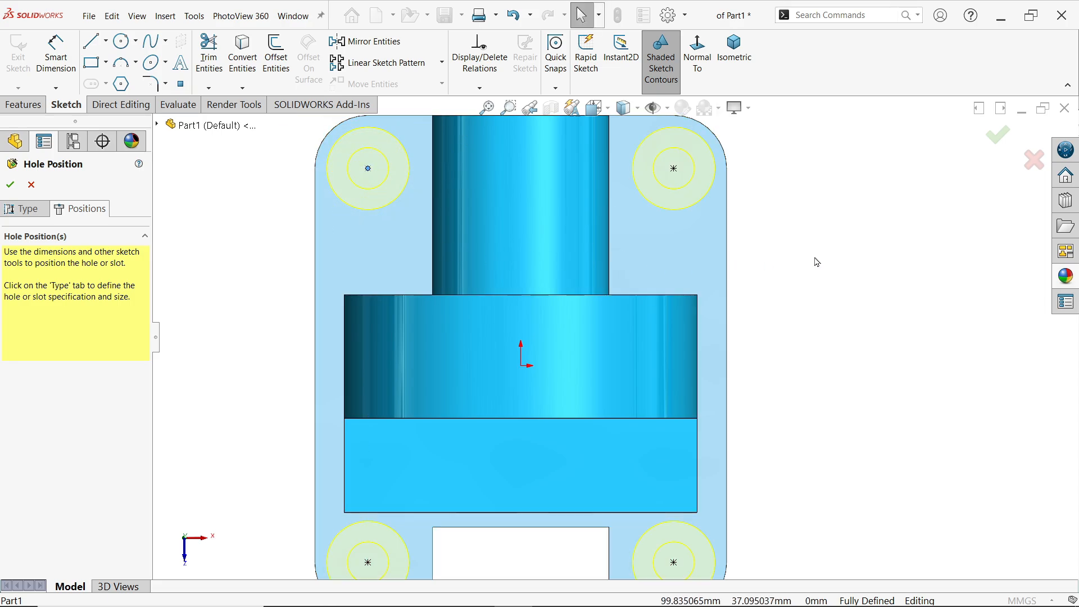
left_click(734, 49)
scroll(689, 447, "down", 2)
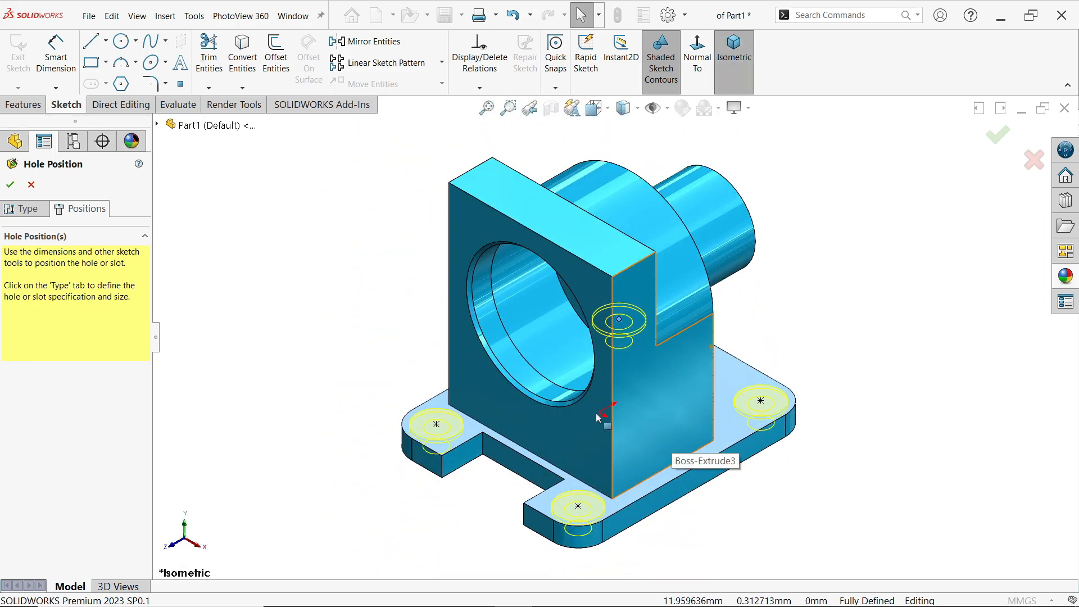
left_click(10, 185)
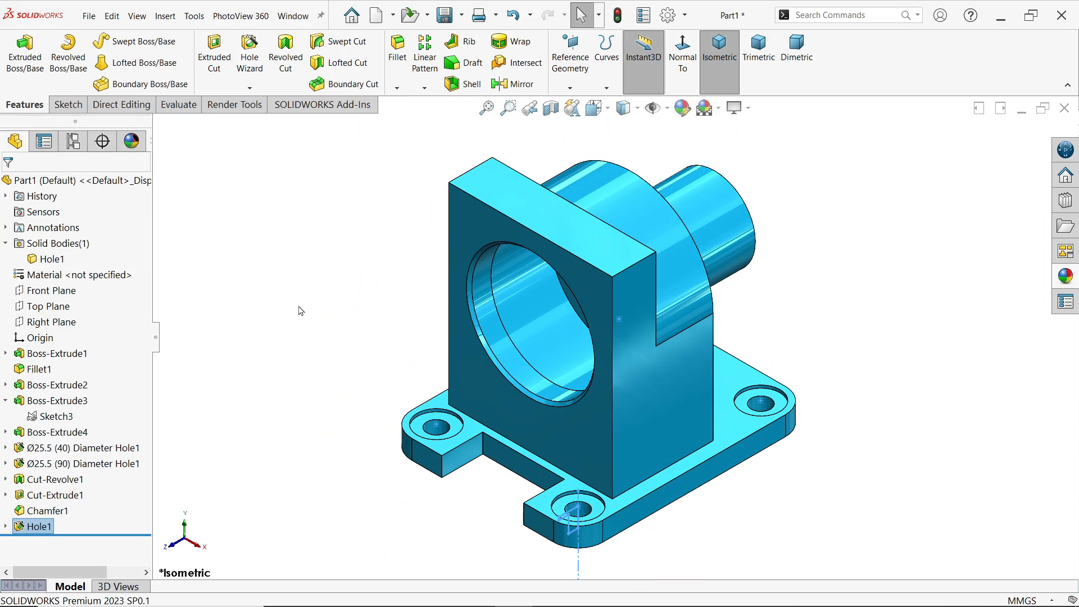
- Switch to the reference drawing, examine the small pad and its hole on top of the cylindrical boss in Section A-A, and return to the part
middle_click_drag(312, 308, 308, 437)
key("alt+Tab")
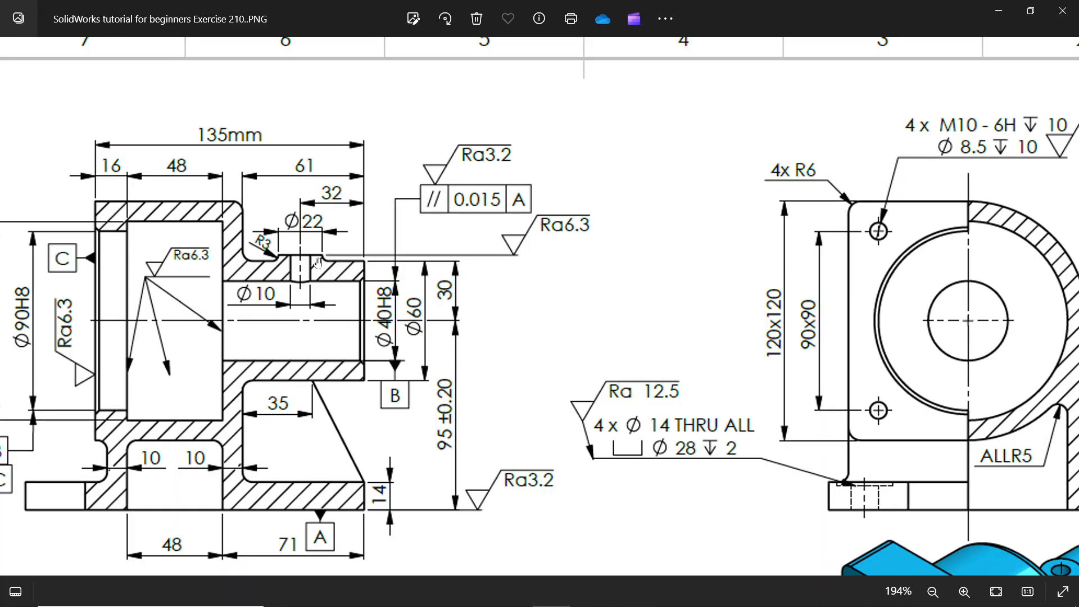
mouse_move(302, 331)
left_mouse_down()
mouse_move(335, 146)
mouse_move(319, 199)
mouse_move(341, 228)
left_mouse_up()
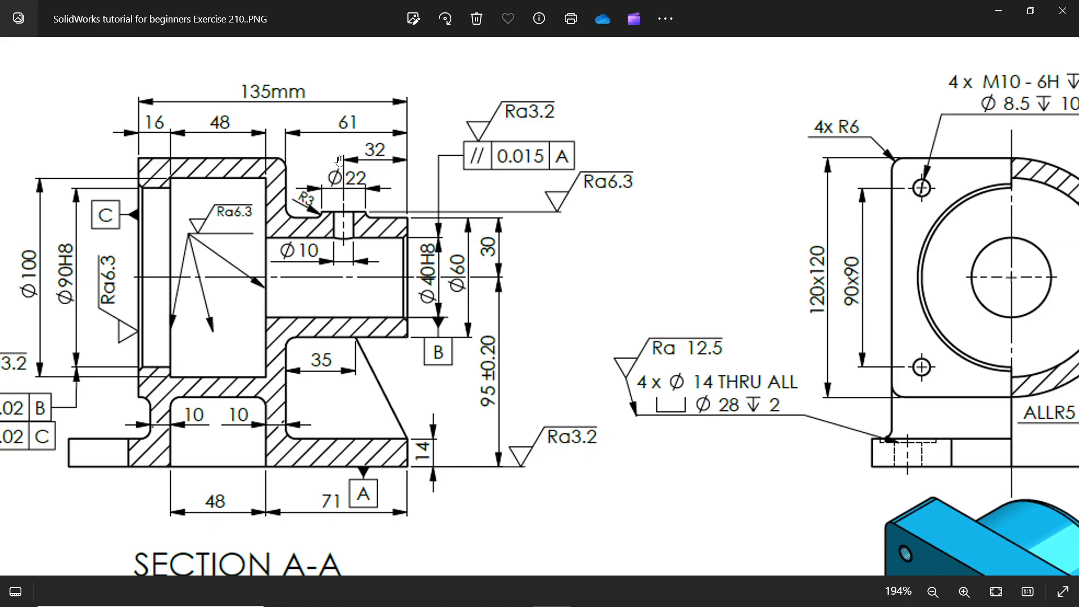
left_click_drag(480, 275, 482, 254)
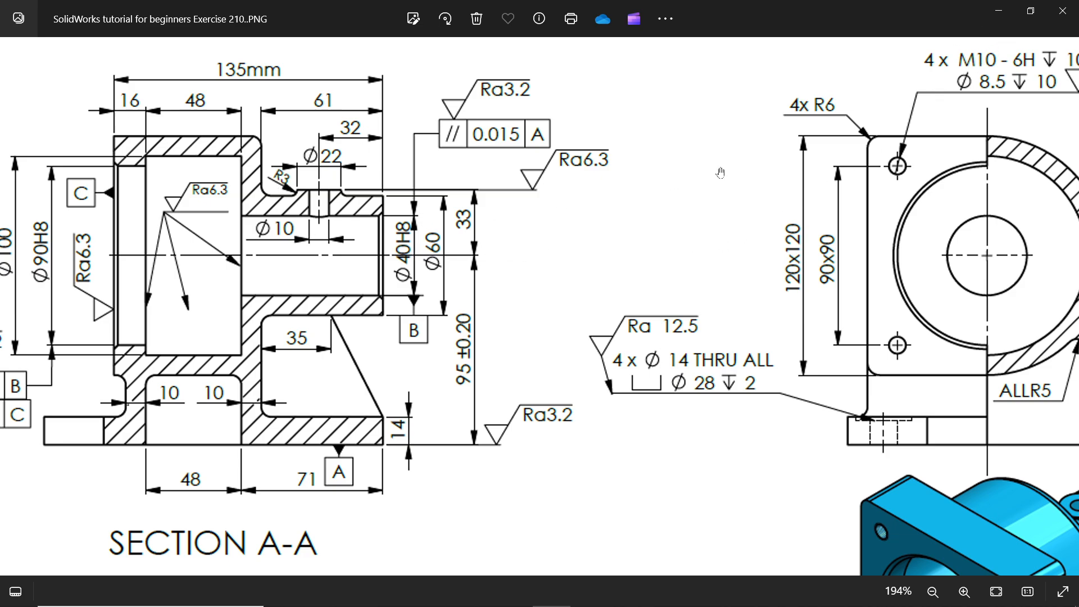
left_click(998, 11)
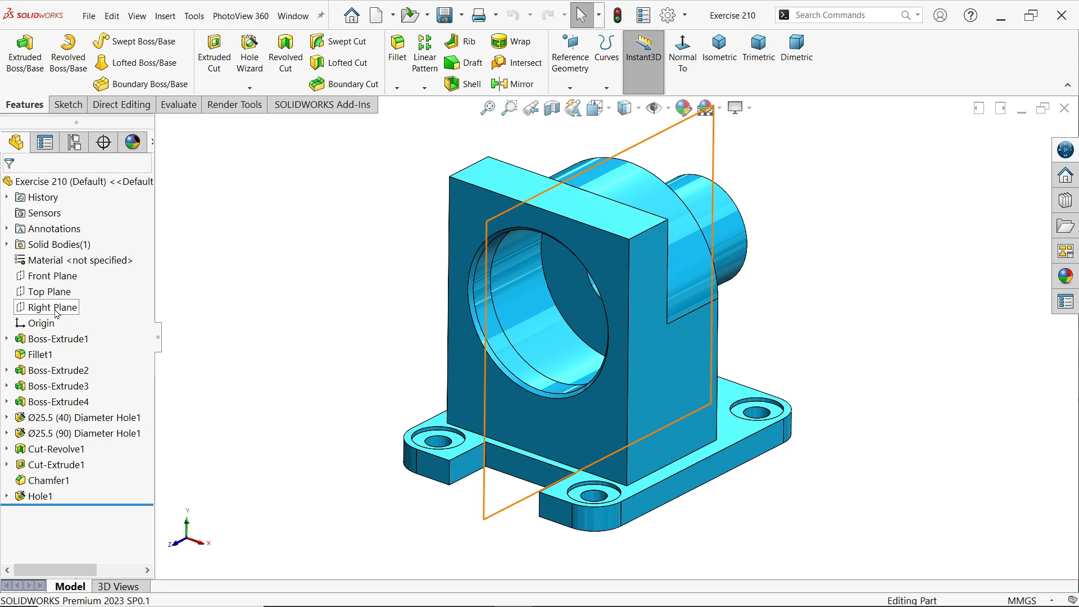
- Create a reference plane parallel to the Top Plane at an offset of 95+33 mm (128 mm)
left_click(50, 291)
middle_click_drag(219, 270, 211, 306)
left_click(569, 89)
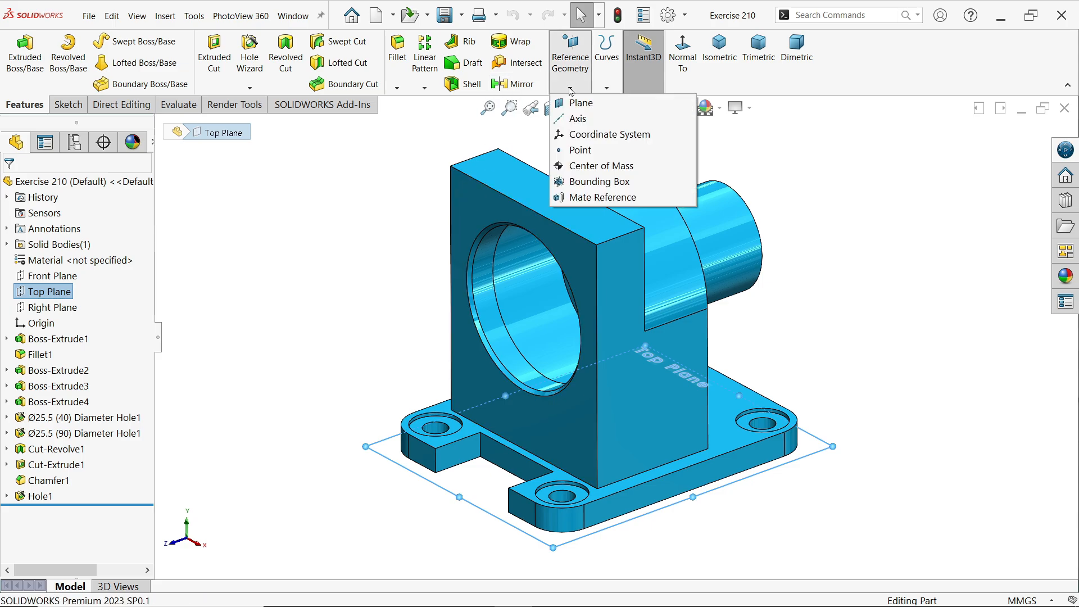
left_click(581, 103)
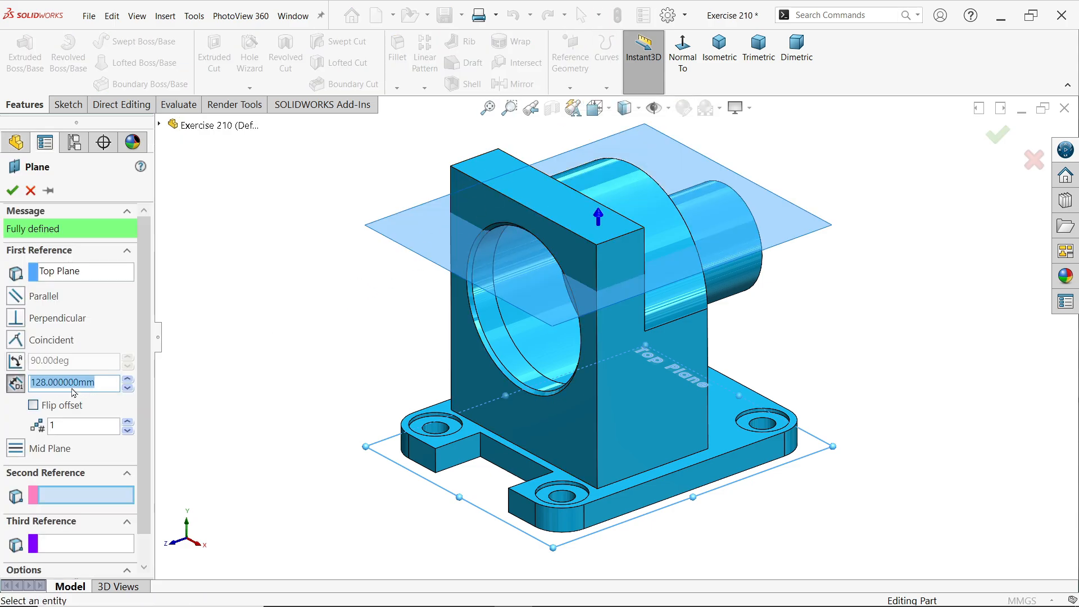
type("95+3")
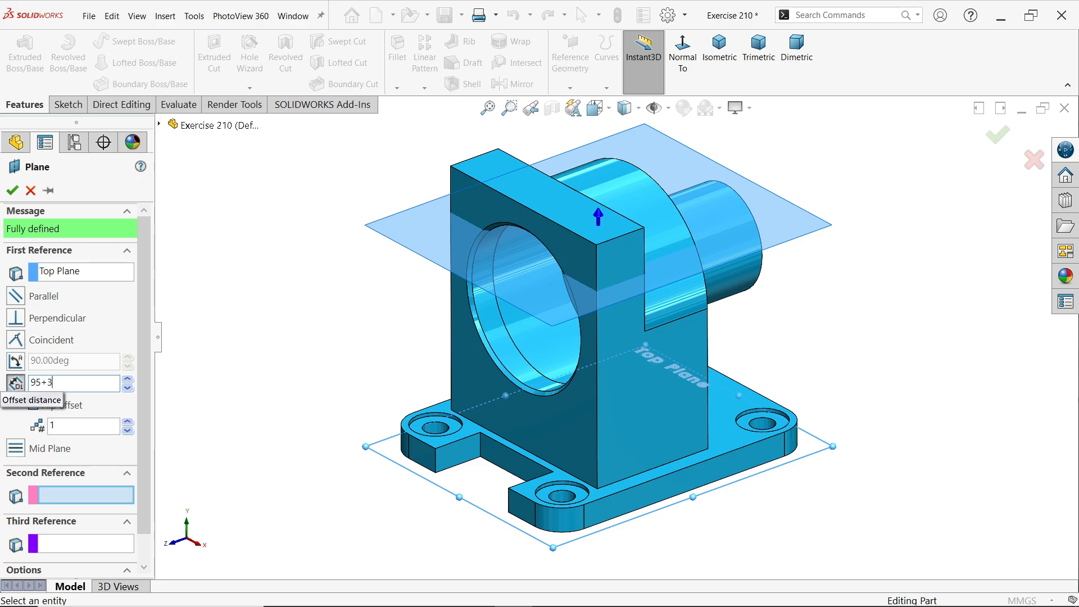
type("3")
key("Return")
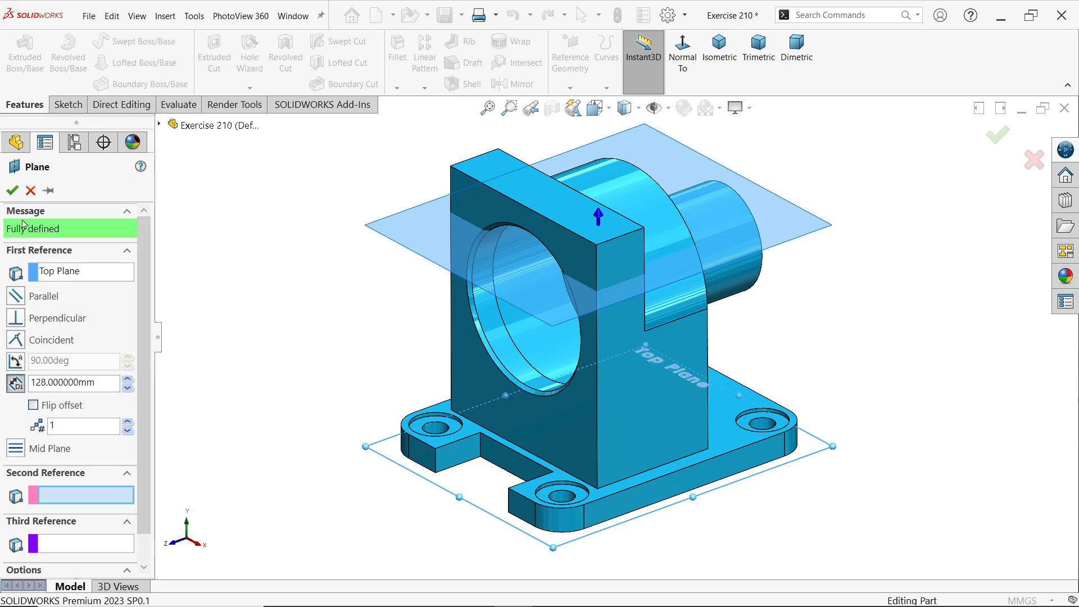
left_click(12, 191)
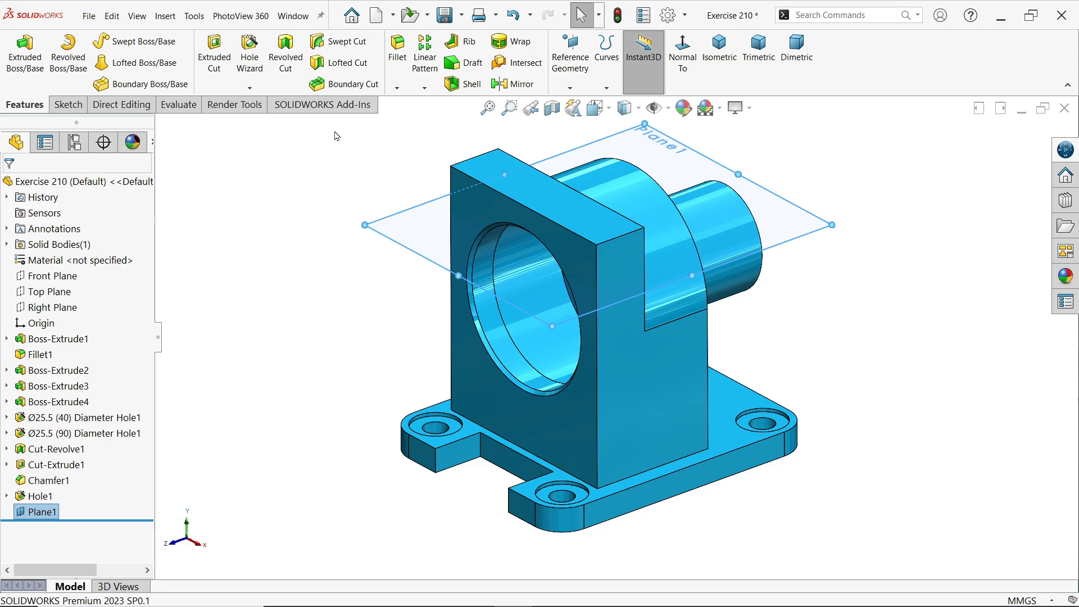
- Sketch a 22 mm diameter circle on the new offset plane, above the cylindrical boss and near its centreline
left_click(53, 110)
left_click(22, 59)
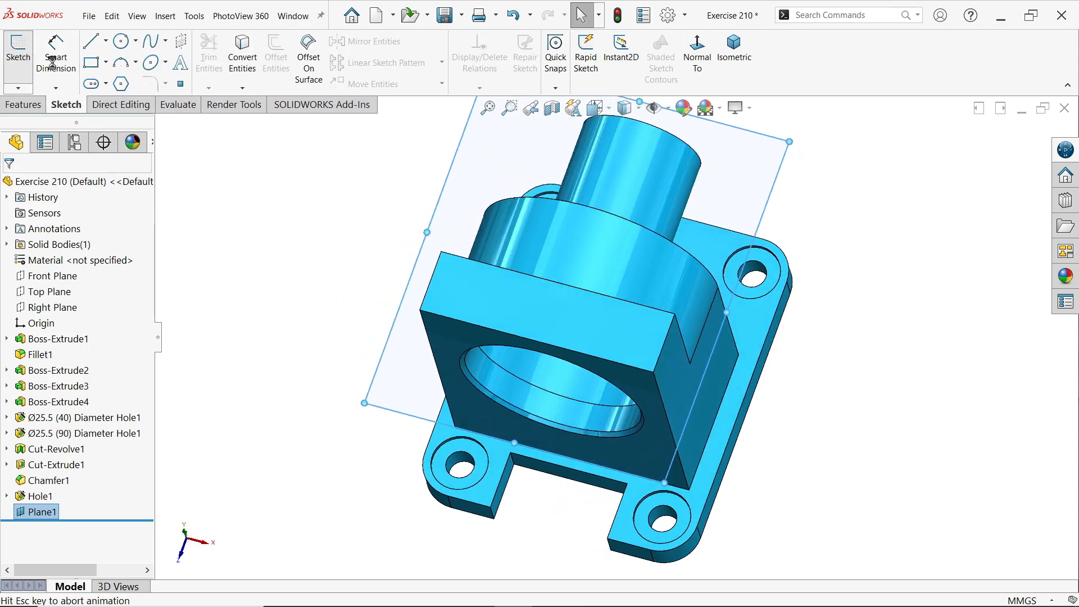
left_click(121, 41)
scroll(638, 206, "down", 2)
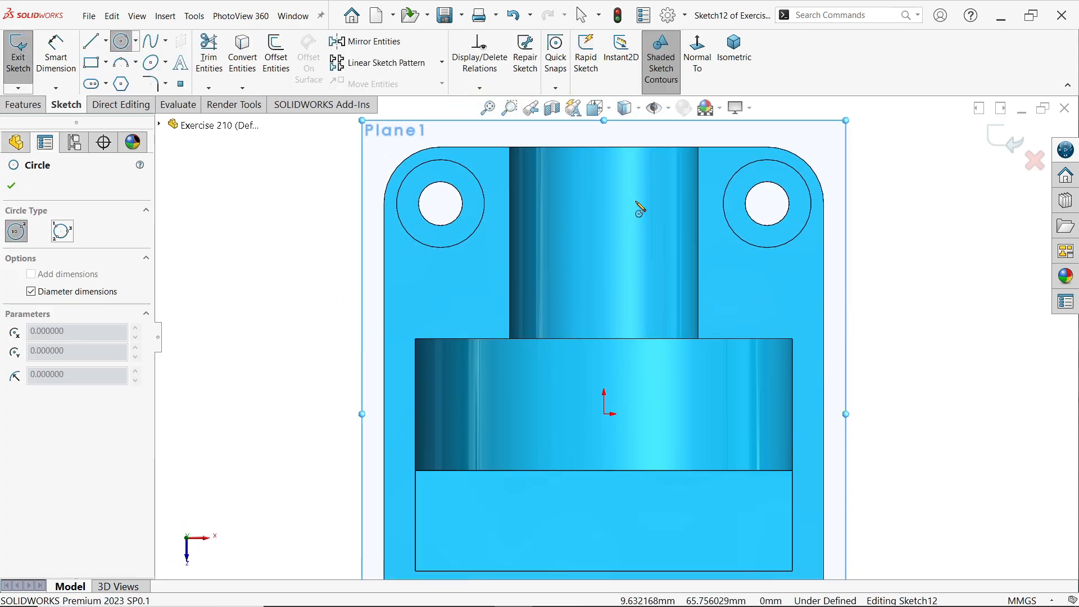
left_click(604, 217)
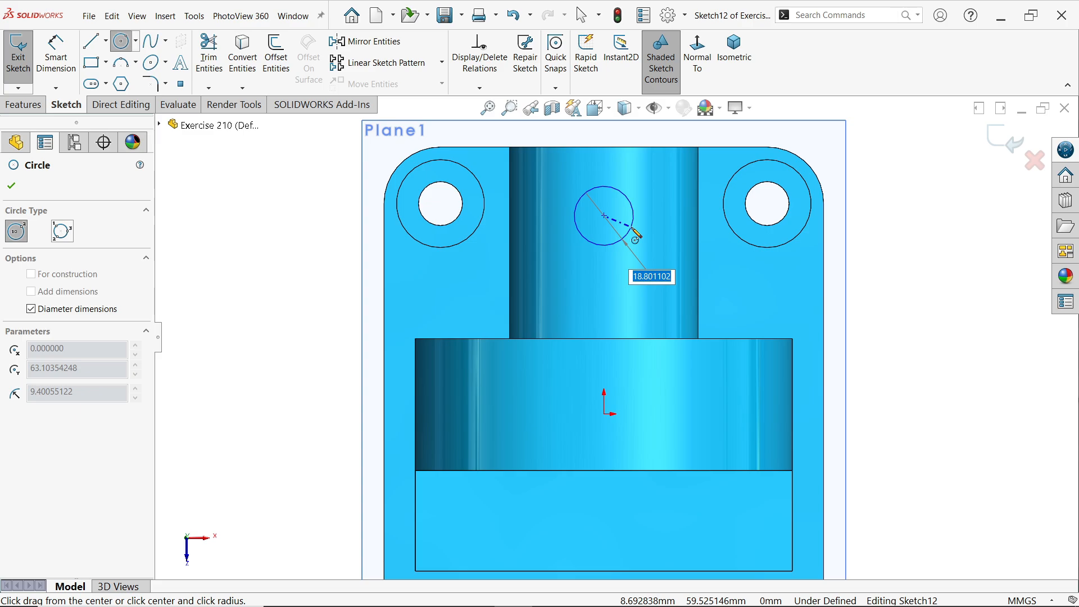
key("Return")
key("Escape")
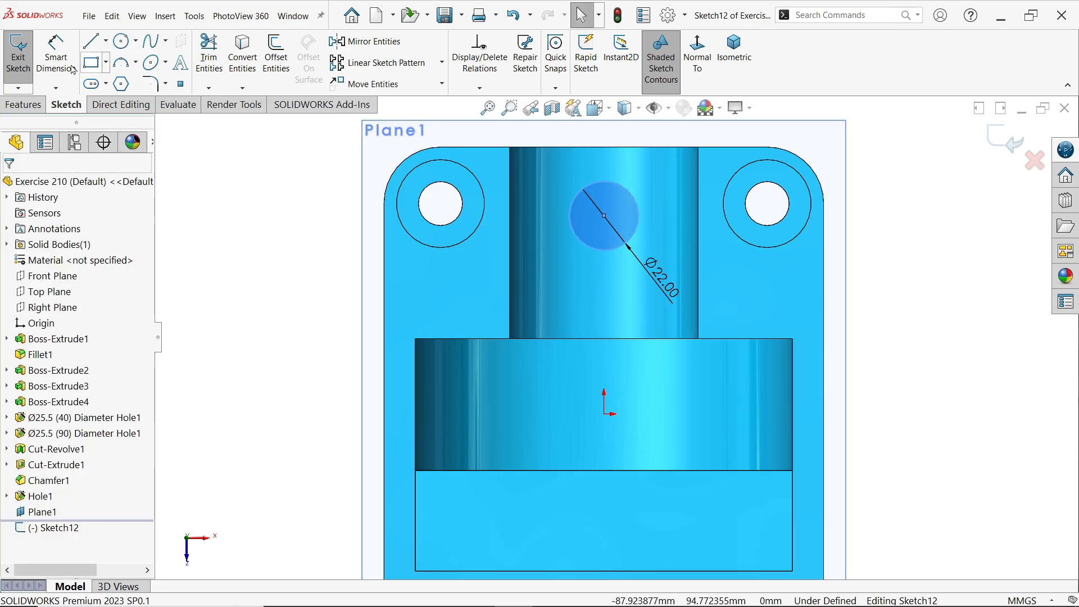
- Dimension the circle's centre 32 mm from the end edge of the cylindrical boss
left_click(56, 53)
scroll(585, 169, "down", 2)
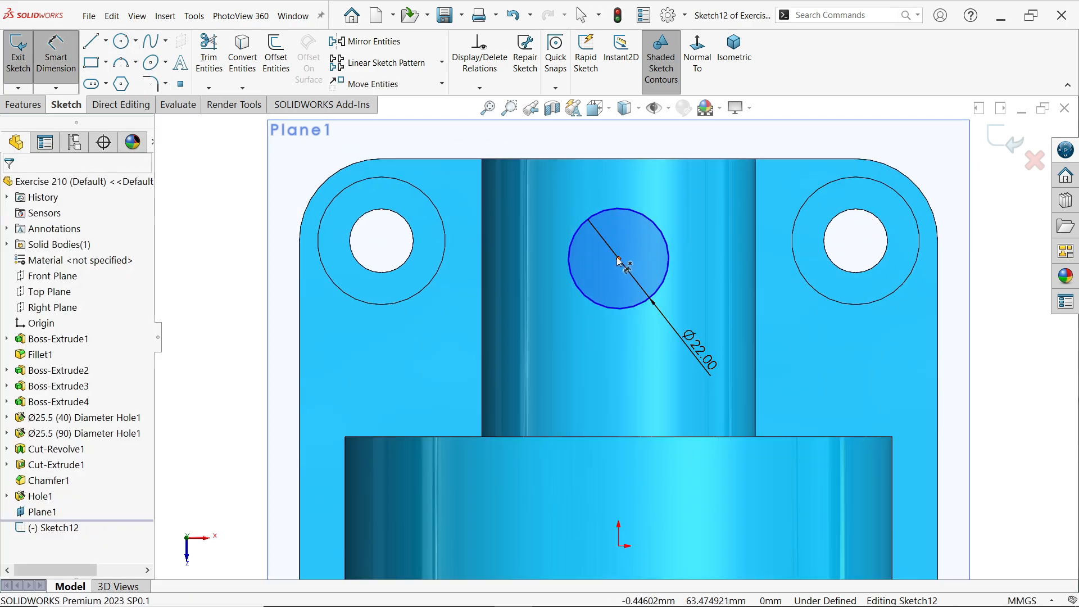
left_click(618, 259)
left_click(632, 161)
left_click(553, 135)
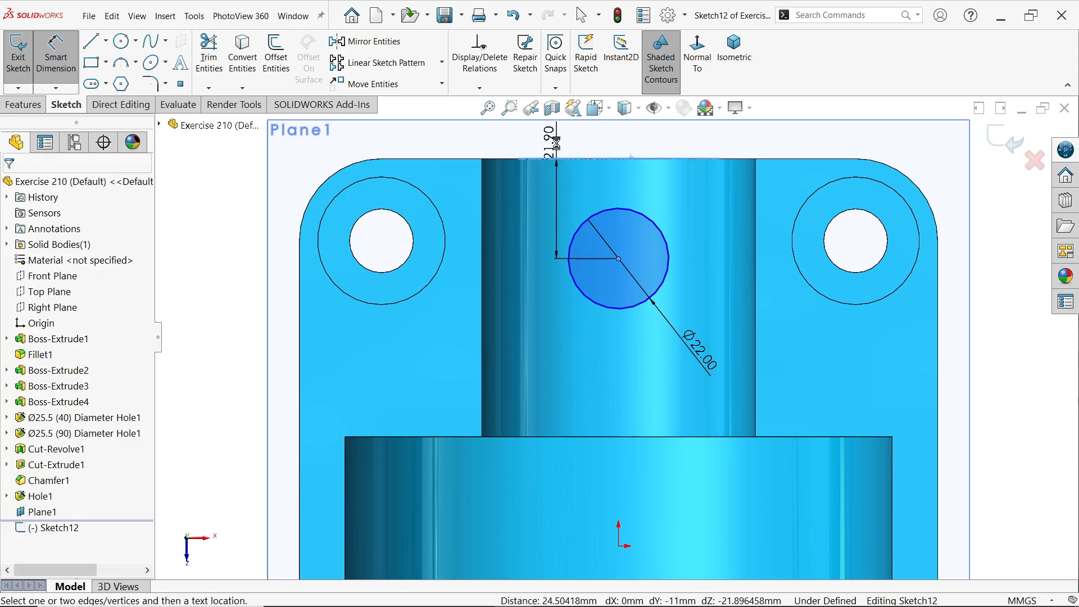
type("32")
key("Return")
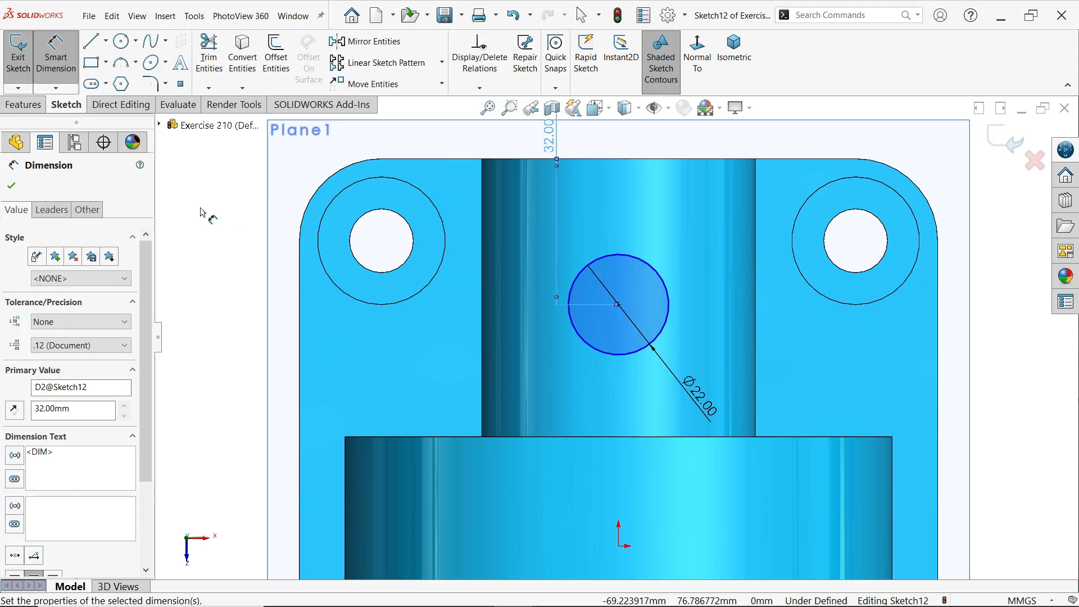
left_click(17, 188)
key("Escape")
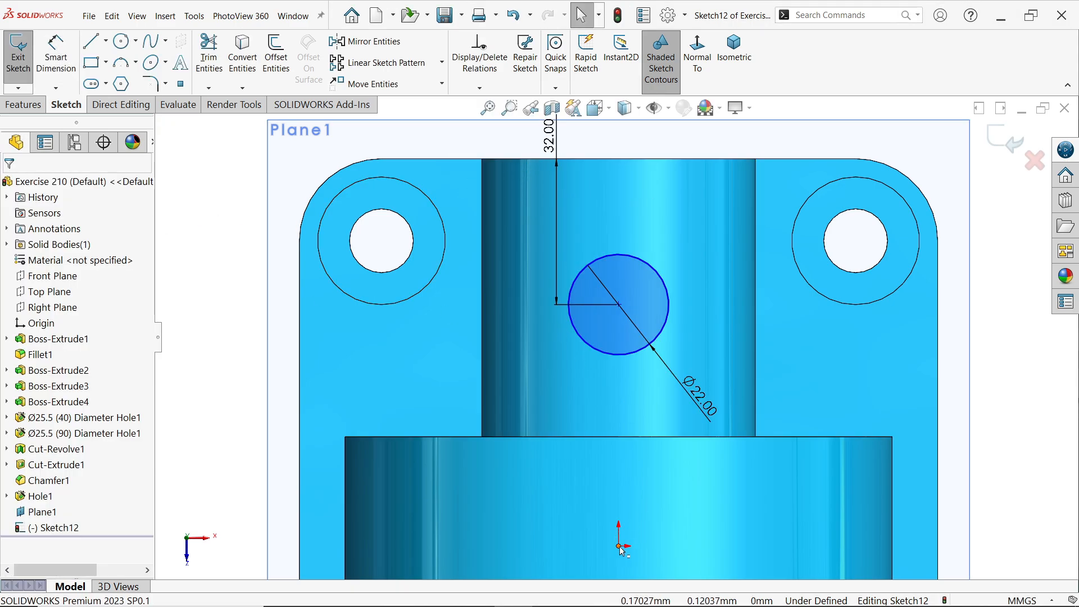
- Add a vertical relation between the origin and the centre of the 22 mm circle
left_click(620, 546)
left_click(619, 304, "ctrl")
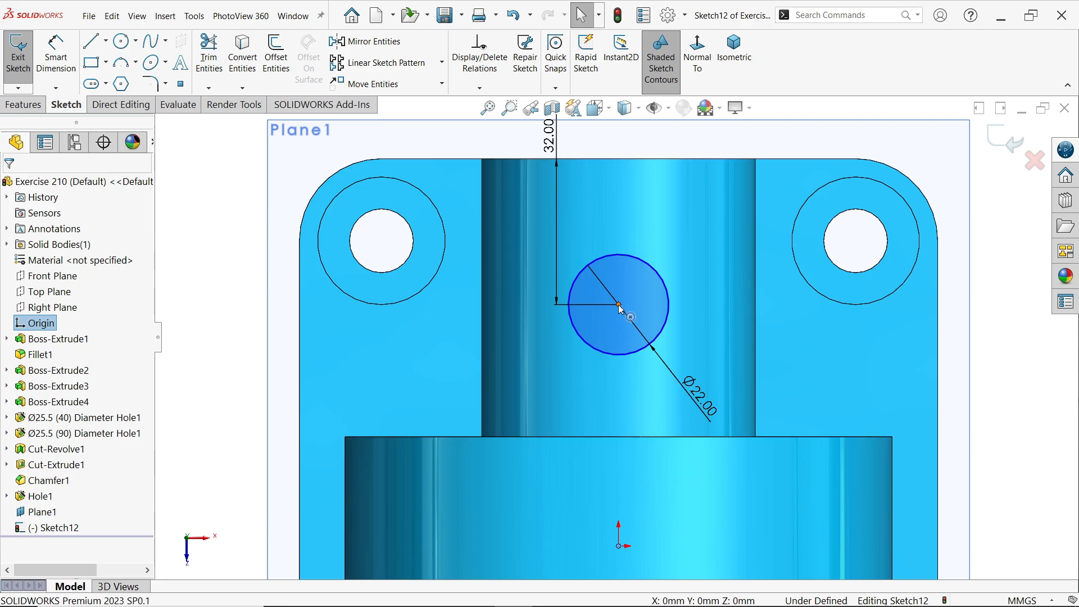
left_click(668, 255)
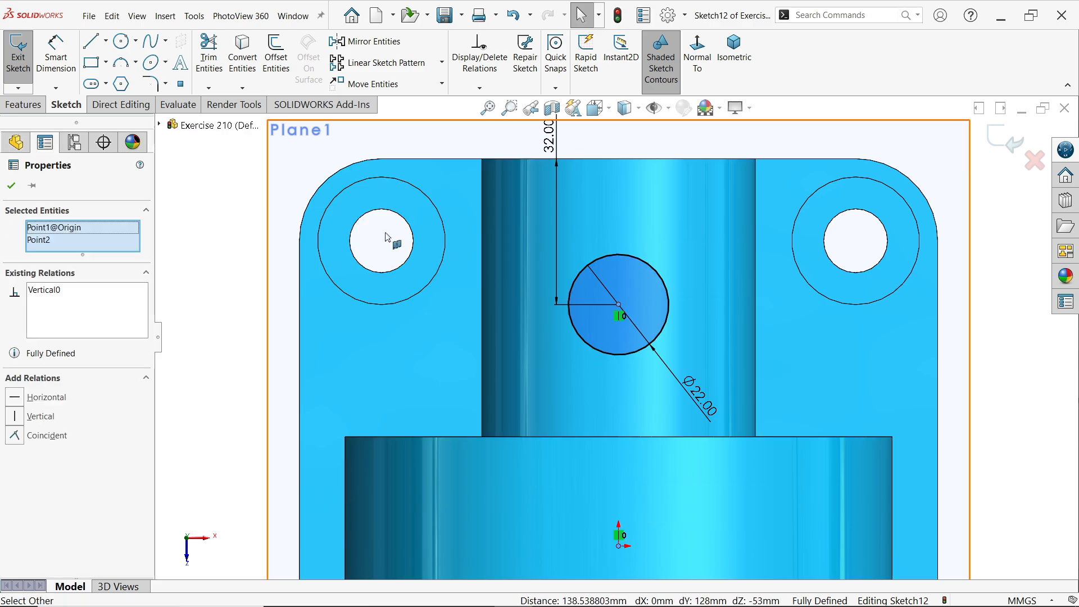
left_click(239, 199)
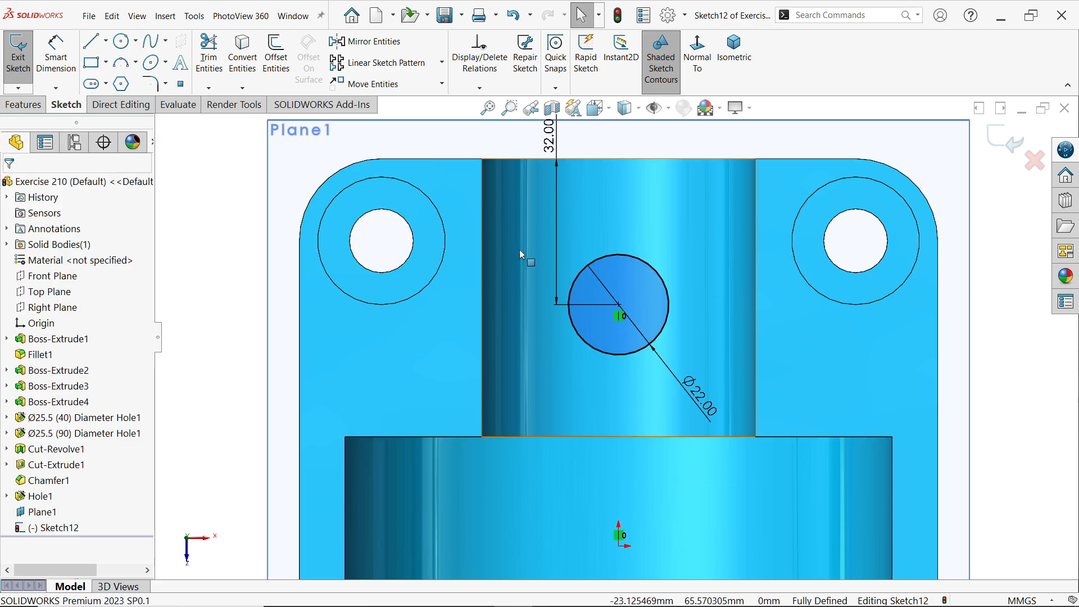
- Extrude the 22 mm circle downward with the Up To Next end condition so it merges with the cylindrical boss
left_click(736, 50)
scroll(733, 251, "down", 2)
middle_click_drag(700, 245, 654, 201)
scroll(663, 205, "down", 5)
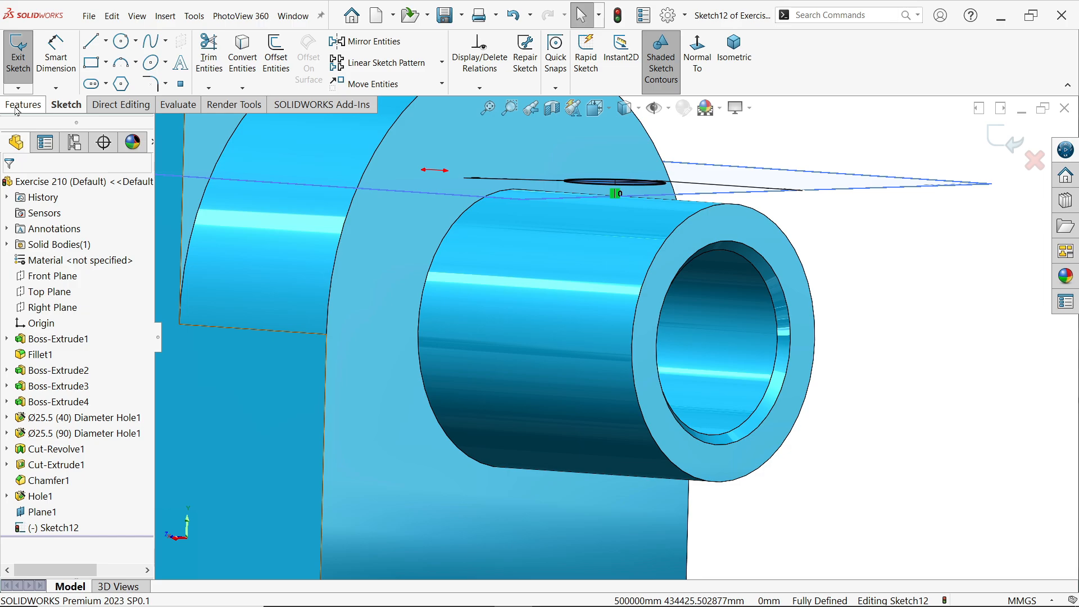
left_click(23, 105)
left_click(24, 54)
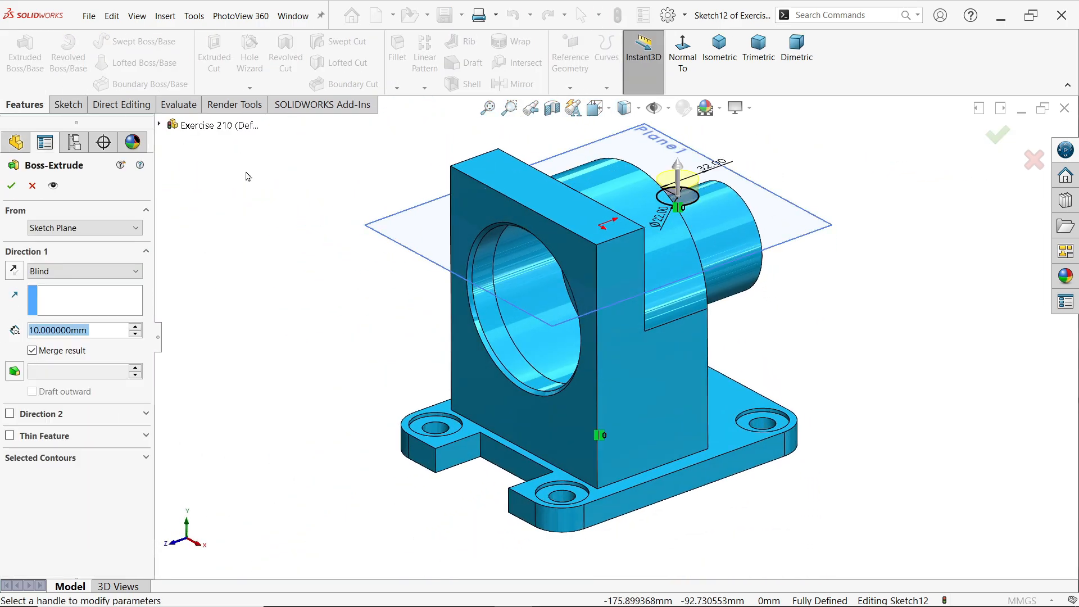
scroll(672, 187, "down", 5)
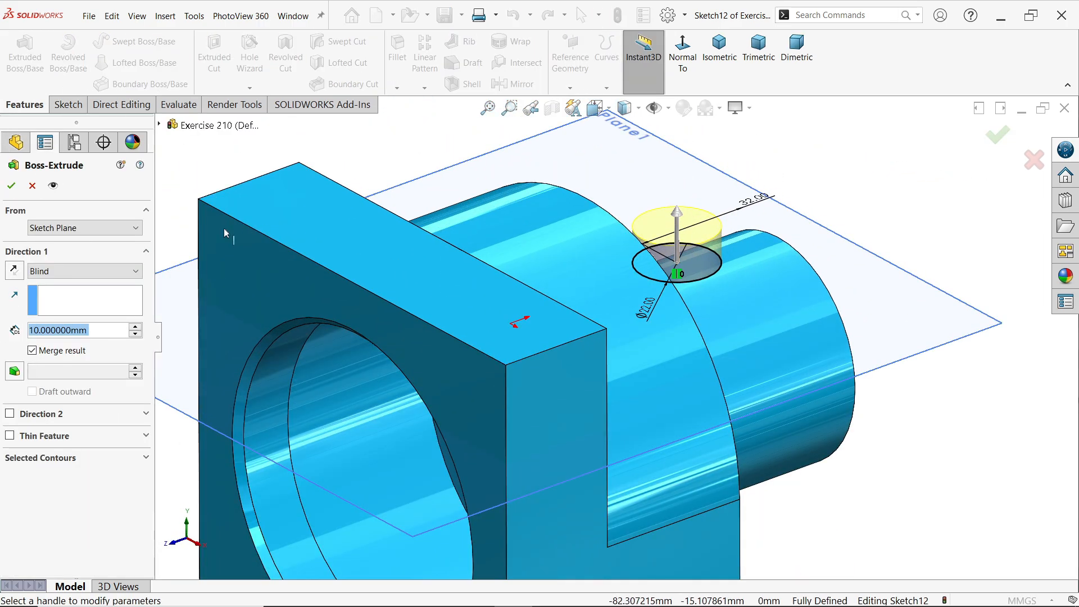
left_click(13, 271)
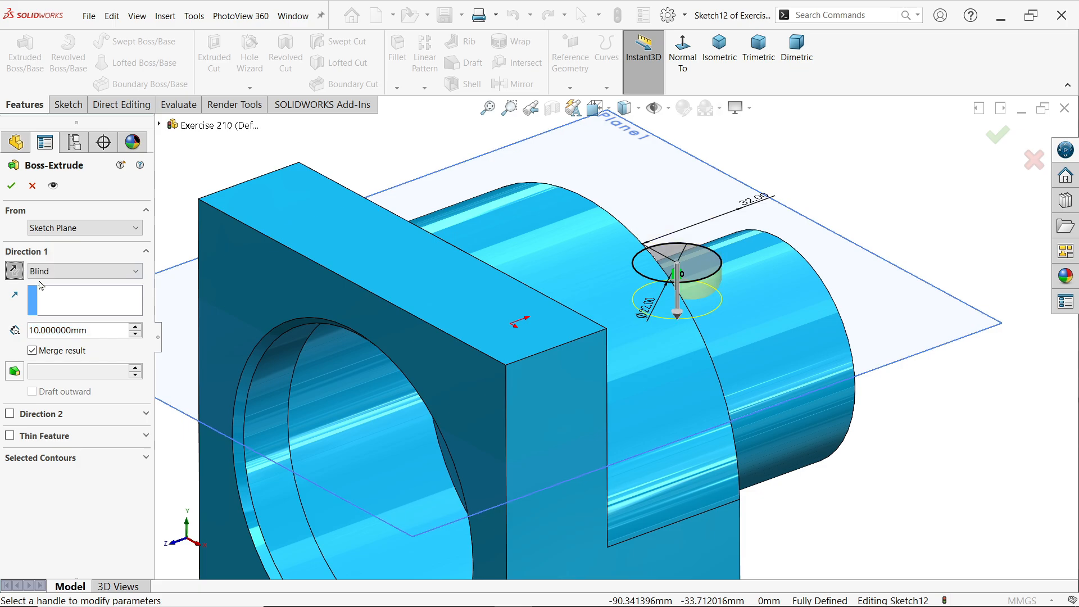
left_click(57, 269)
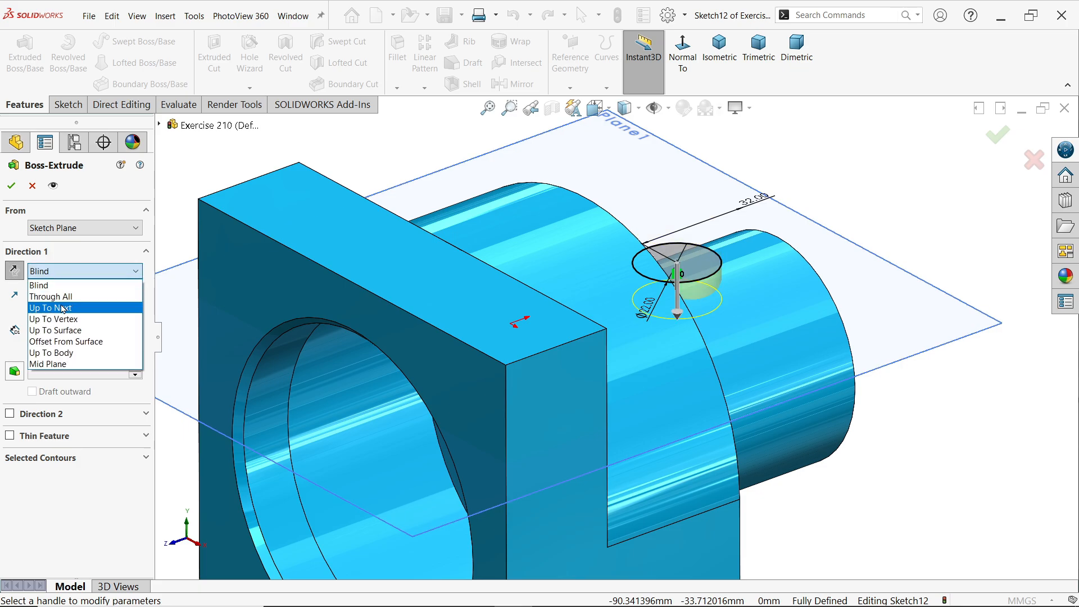
left_click(48, 310)
middle_click_drag(536, 305, 705, 300)
scroll(705, 300, "down", 10)
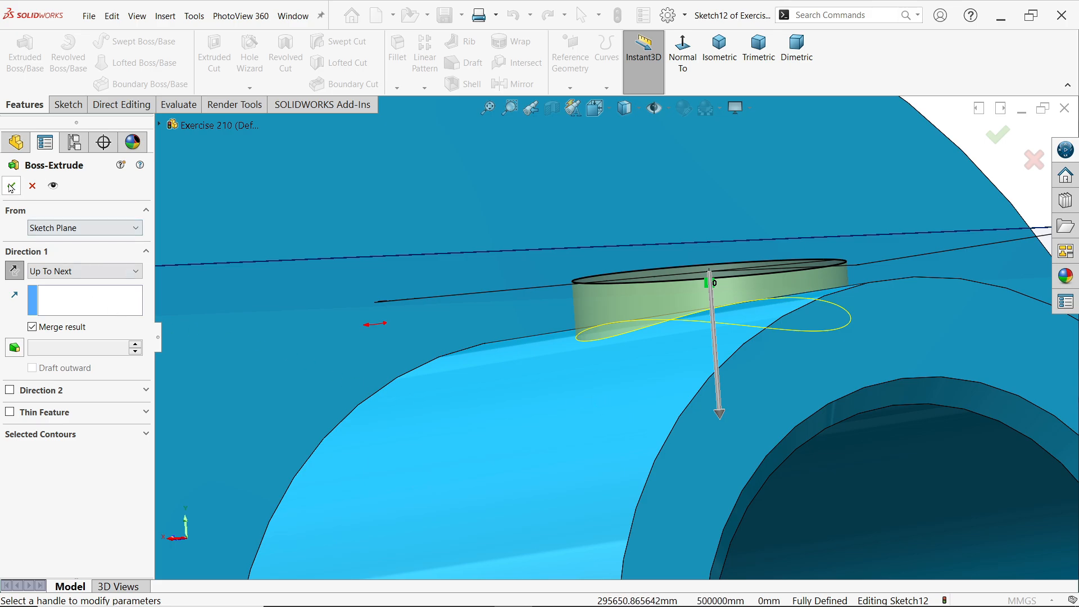
middle_click_drag(727, 305, 761, 385)
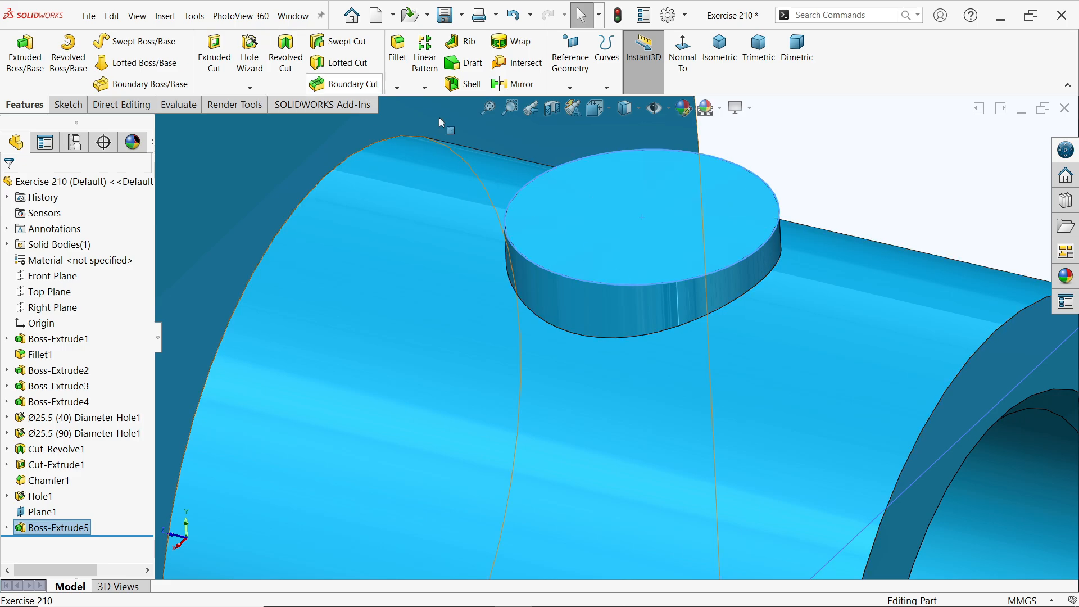
- Sketch a 10 mm diameter circle on the round pad's top face, concentric with the pad
left_click(639, 209)
left_click(682, 168)
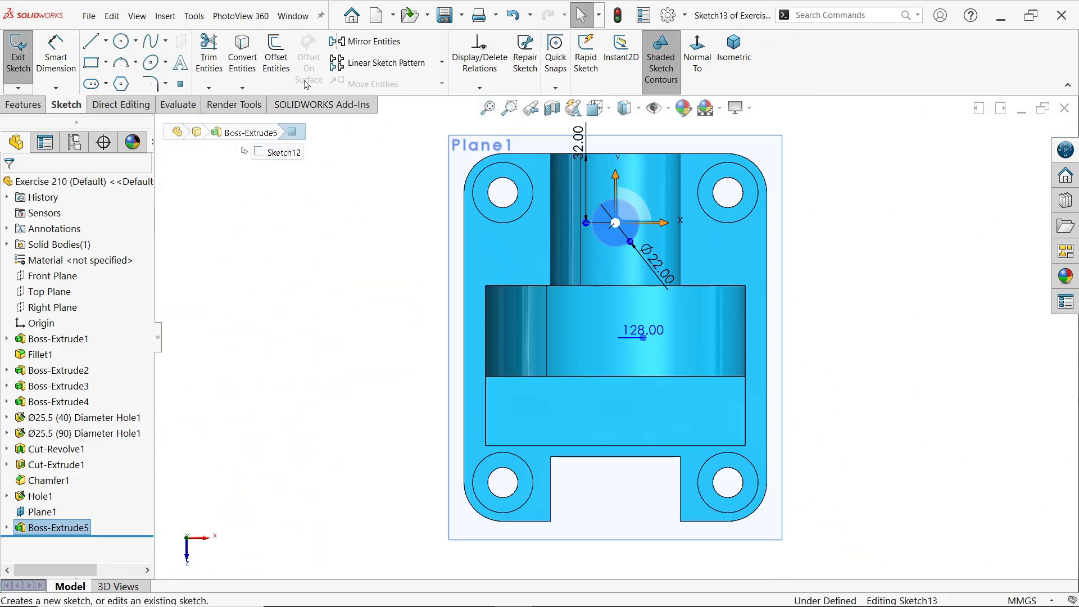
left_click(121, 41)
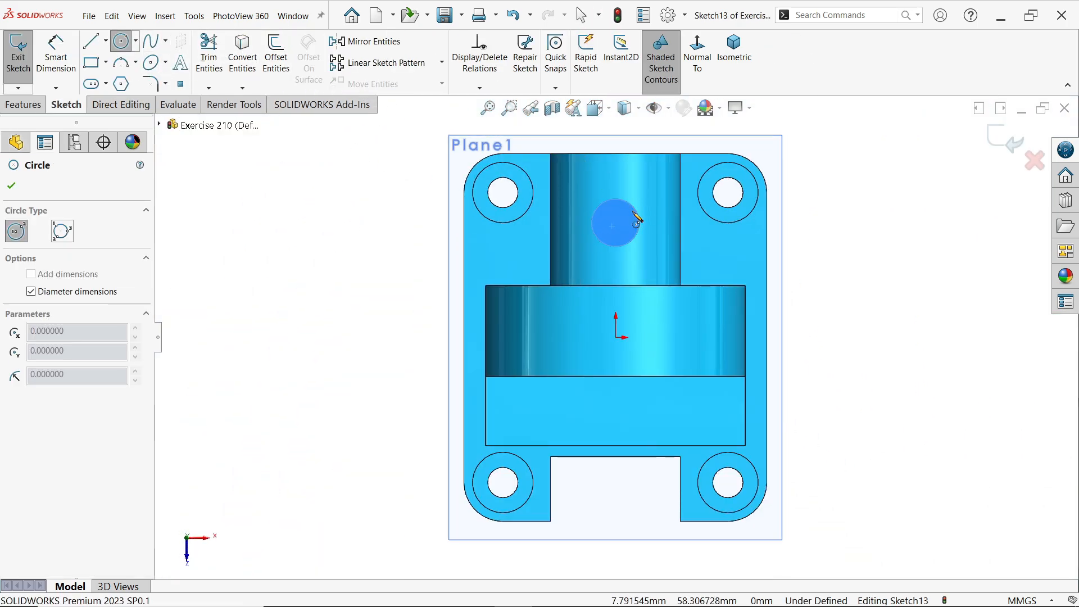
scroll(637, 216, "down", 5)
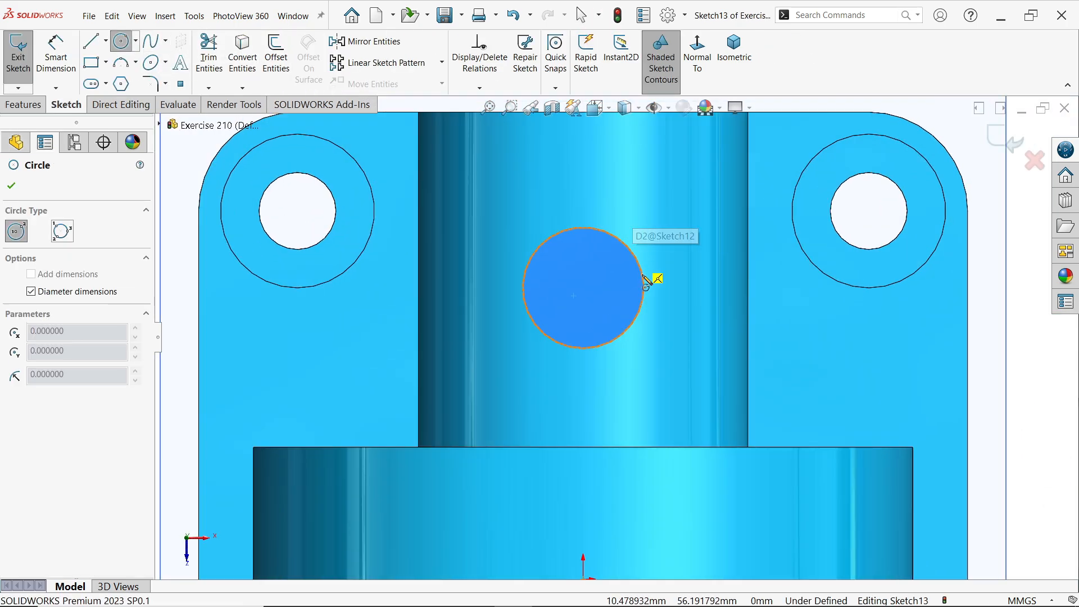
left_click(583, 287)
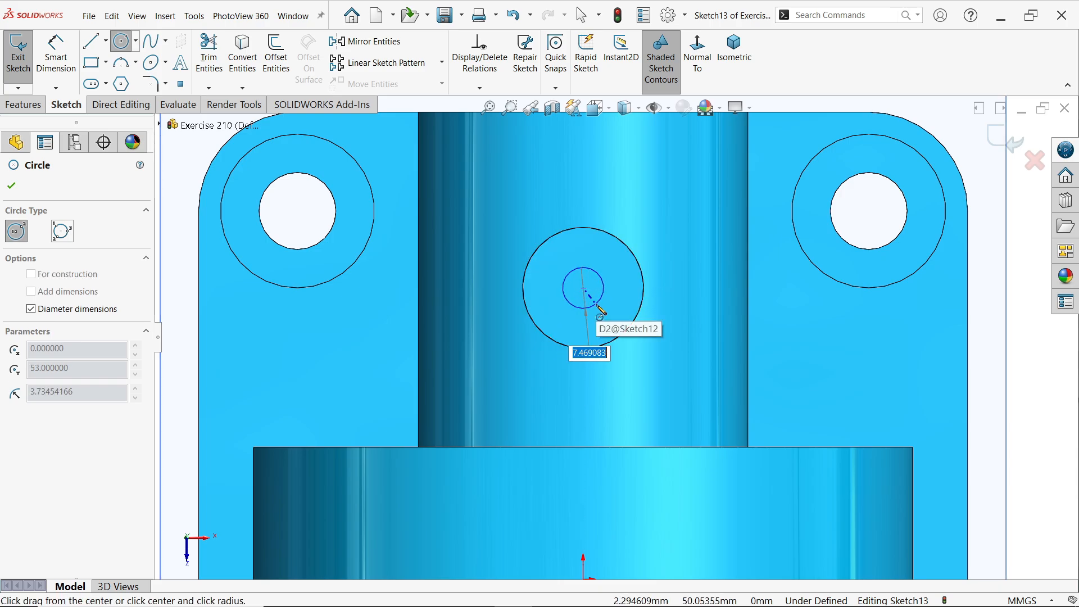
type("0")
key("Return")
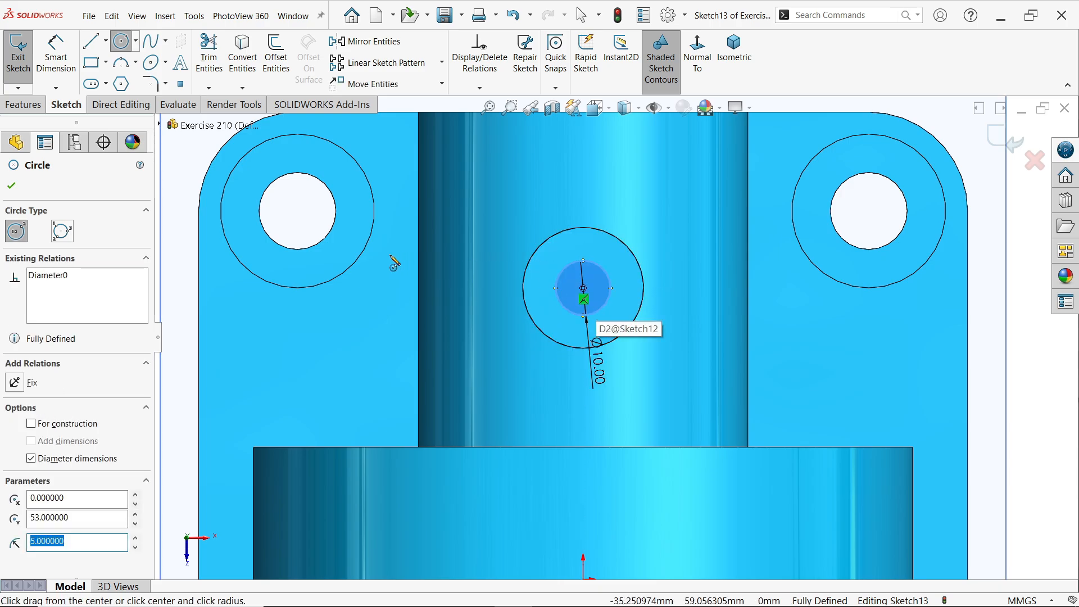
key("Escape")
scroll(627, 295, "up", 3)
left_click(763, 126)
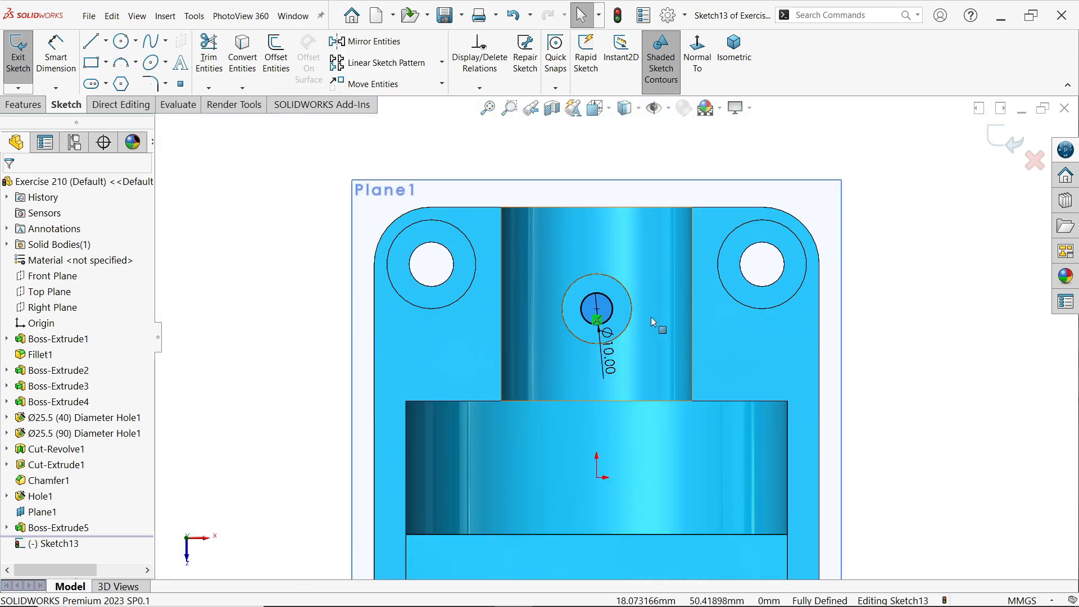
- Cut the 10 mm circle down through the round pad into the boss bore with an Up To Next extruded cut
left_click(734, 50)
left_click(23, 105)
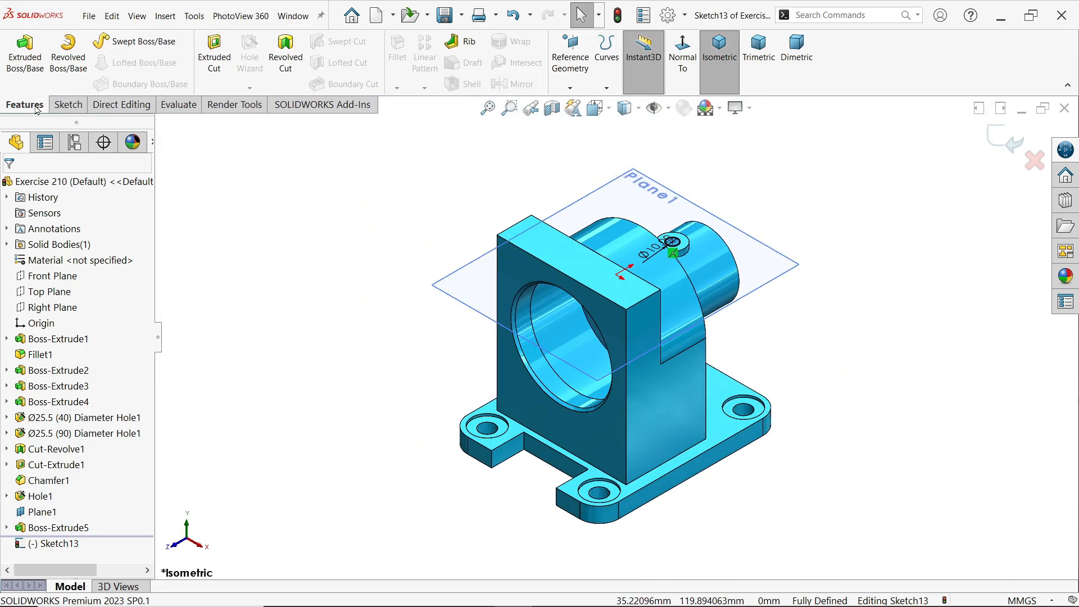
left_click(212, 67)
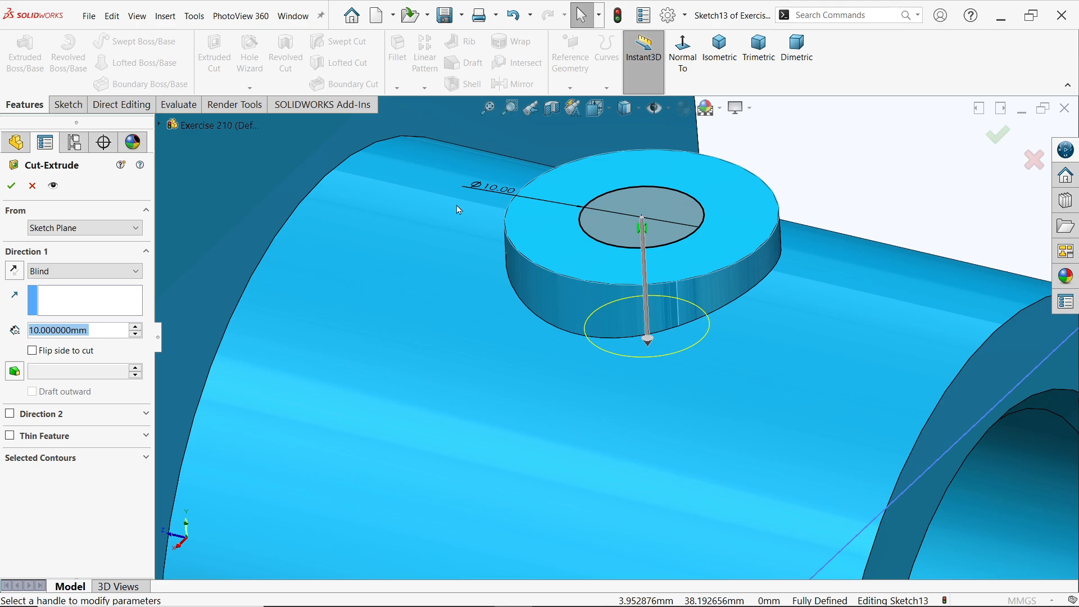
left_click(63, 275)
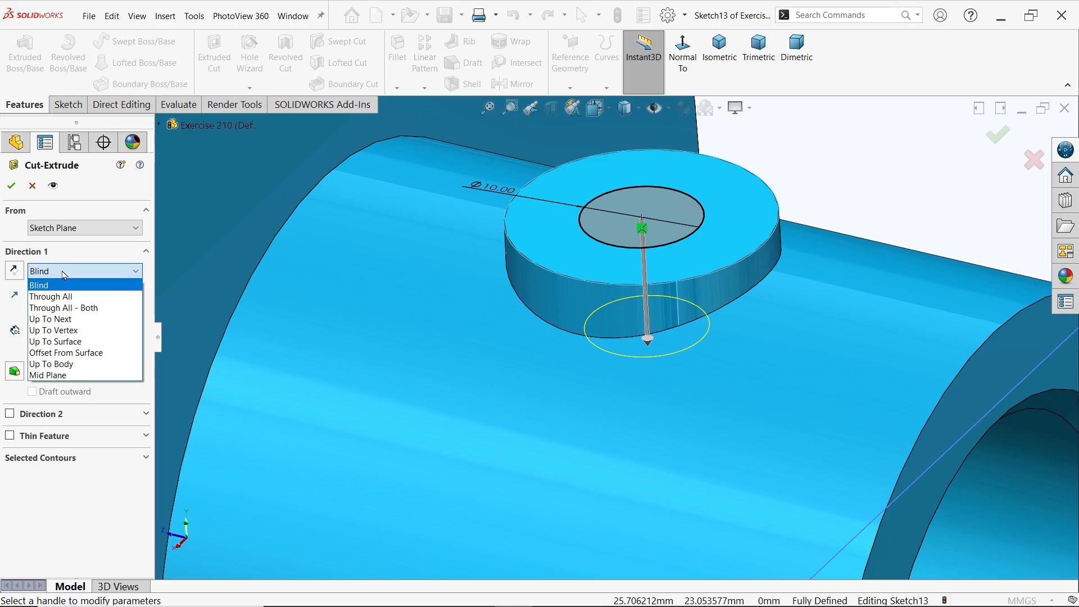
left_click(118, 318)
scroll(682, 327, "up", 3)
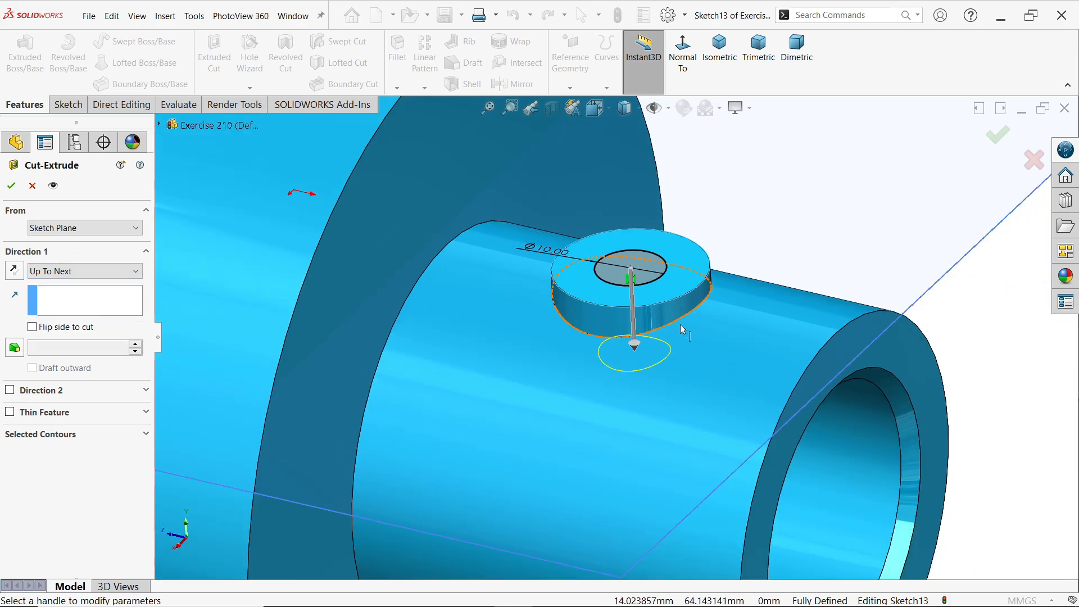
middle_click_drag(691, 432, 629, 314)
scroll(656, 349, "up", 3)
scroll(656, 349, "down", 3)
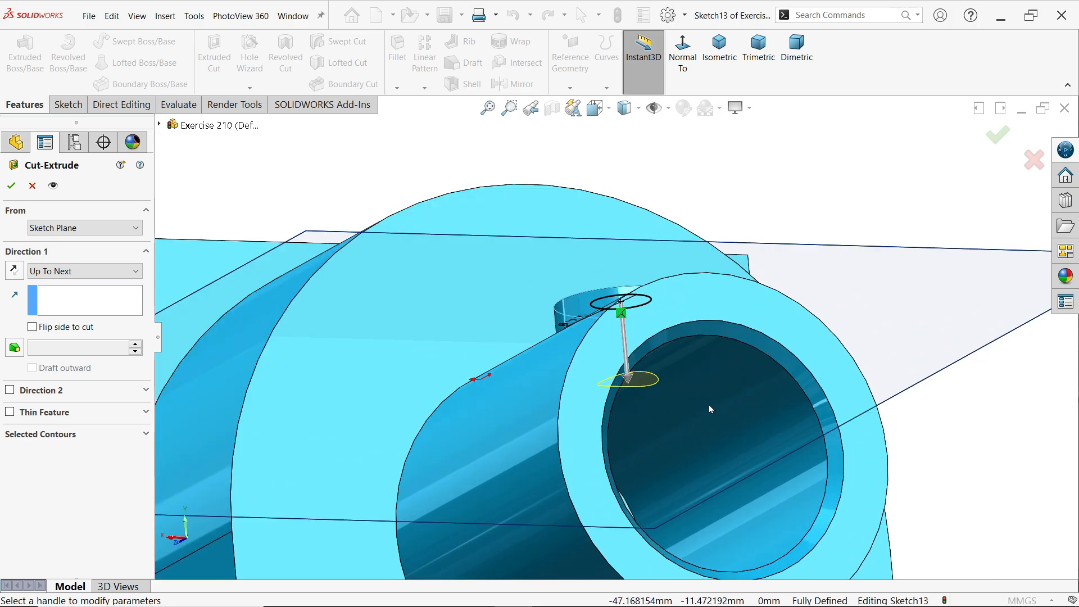
middle_click_drag(709, 405, 673, 387)
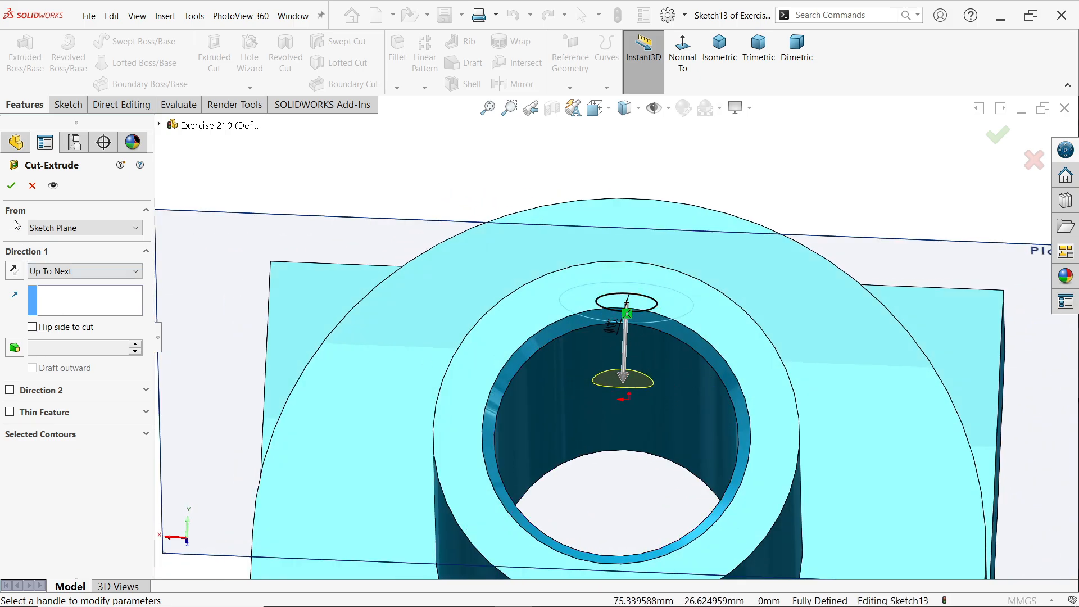
left_click(11, 186)
- Hide the reference plane at the round pad's top face
middle_click_drag(474, 344, 513, 400)
scroll(514, 400, "up", 4)
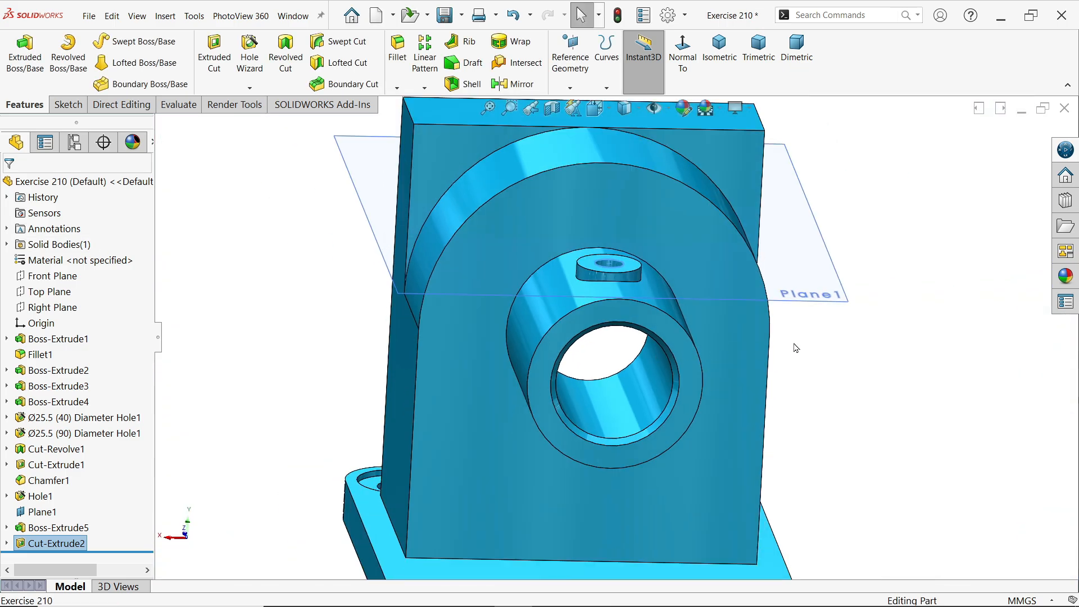
left_click(832, 299)
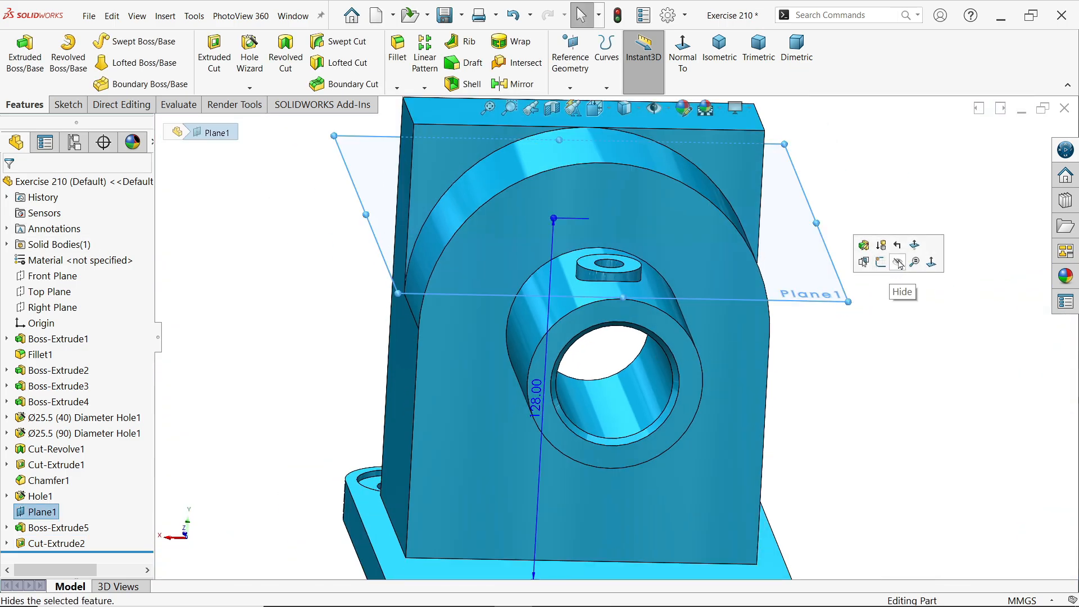
left_click(879, 267)
- Inspect the part in a section view cut along the Right Plane, then close the section view
left_click(724, 61)
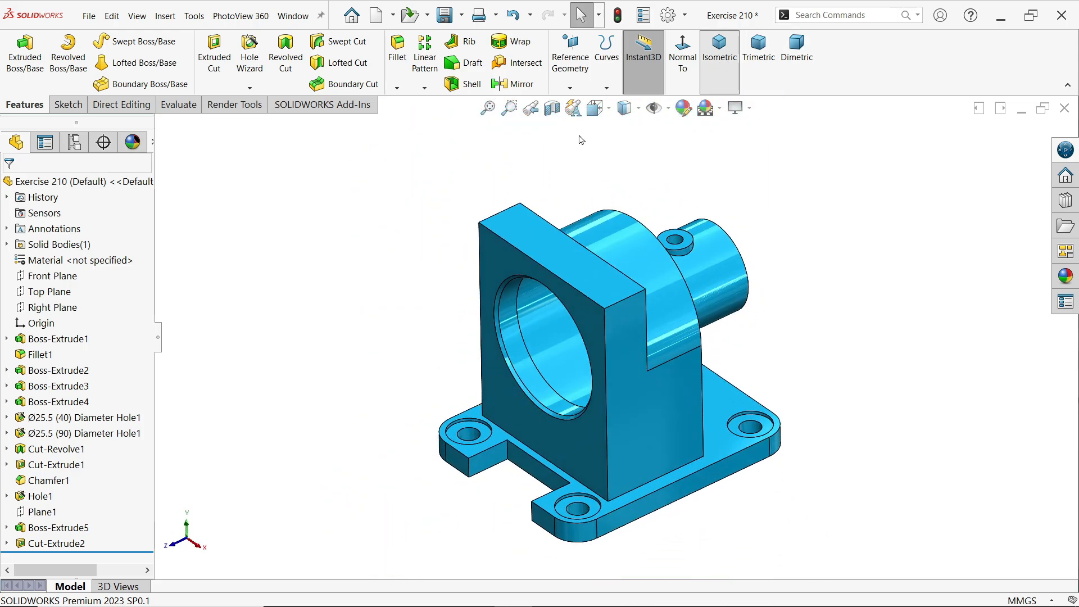
left_click(557, 107)
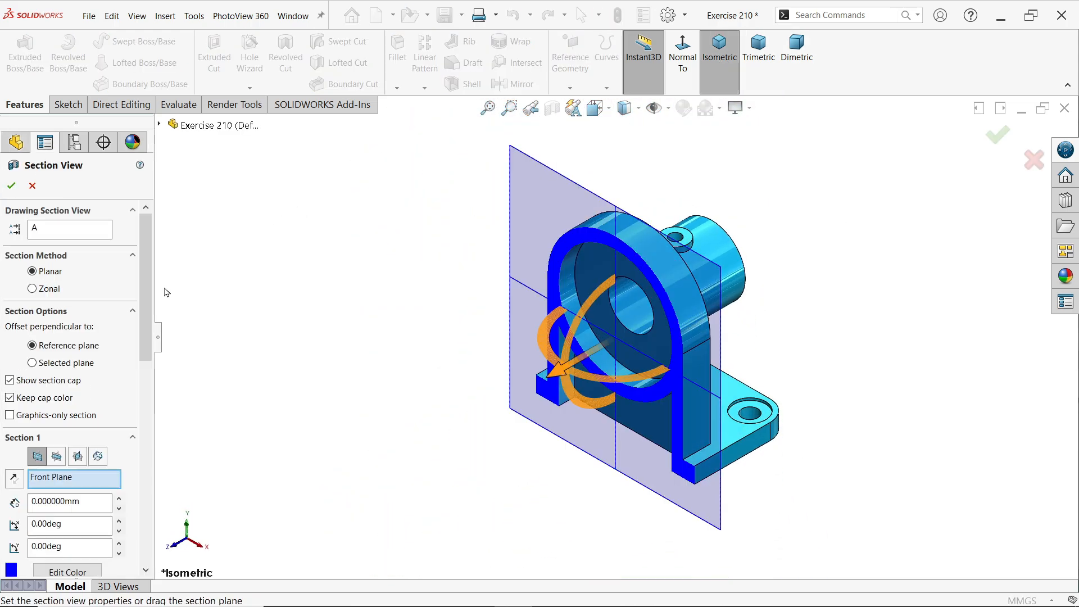
left_click(58, 456)
left_click(78, 456)
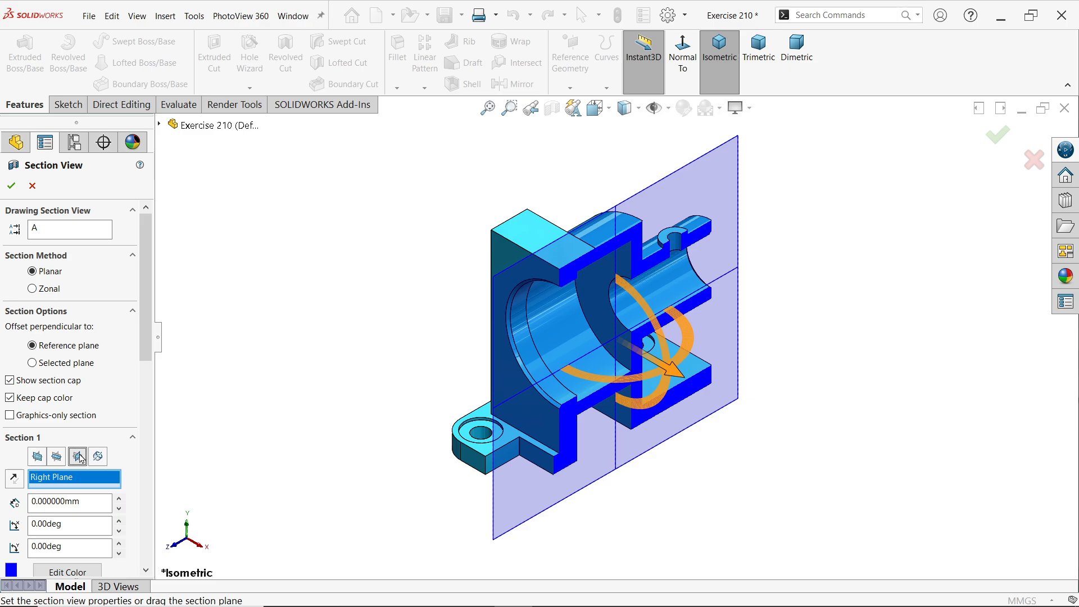
left_click(11, 185)
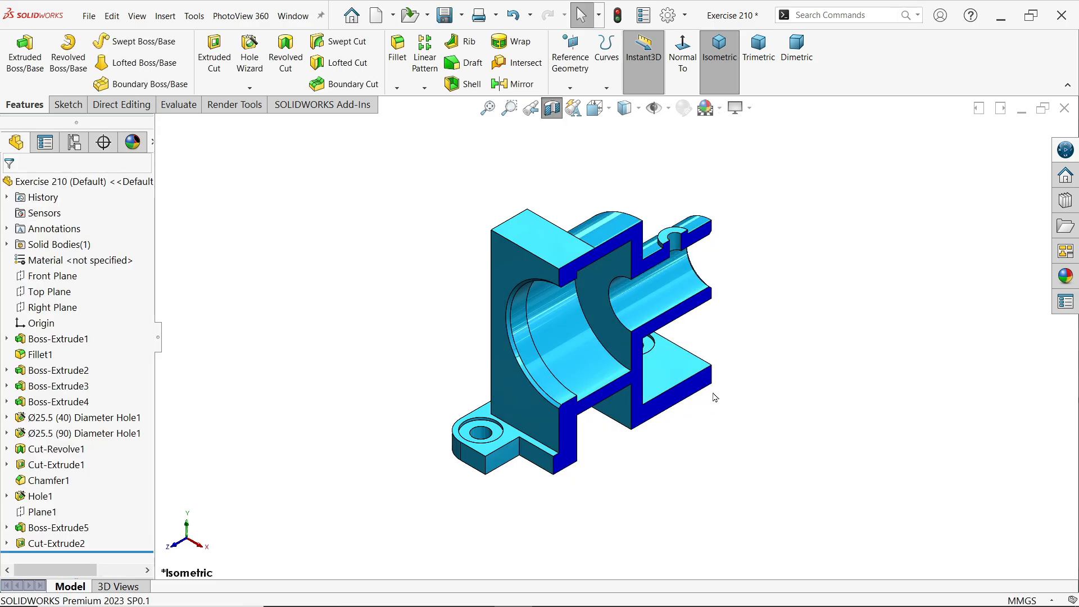
scroll(714, 388, "down", 3)
mouse_move(635, 353)
middle_mouse_down()
mouse_move(592, 323)
mouse_move(583, 289)
mouse_move(613, 342)
mouse_move(651, 360)
middle_mouse_up()
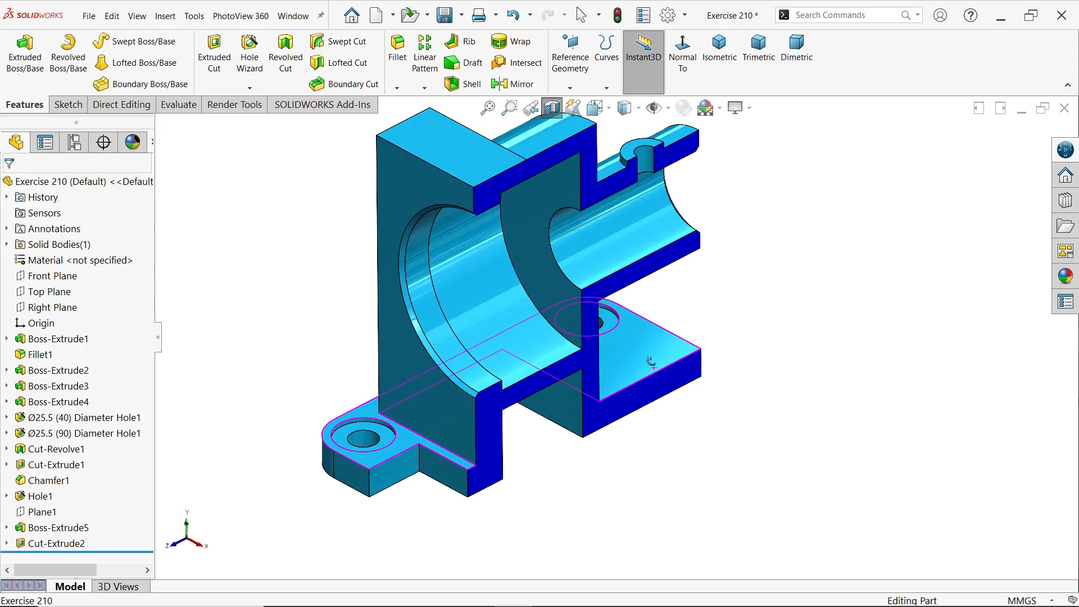
left_click(552, 112)
- Switch to the Exercise 210 drawing and examine Section A-A, the top view and the front view for the remaining plate, web and rib dimensions
key("alt+Tab")
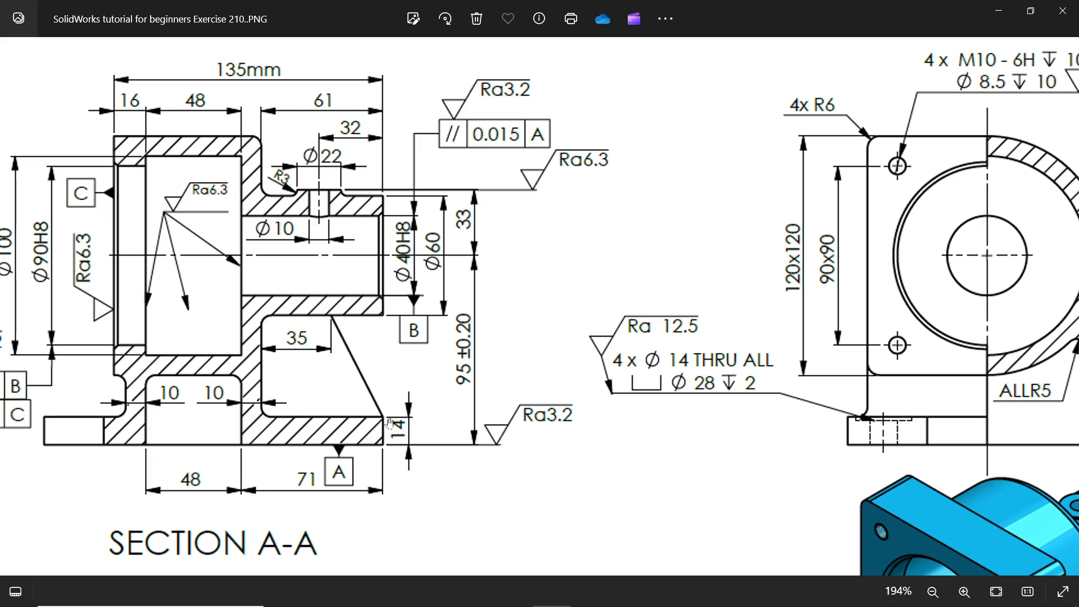
scroll(389, 422, "down", 6)
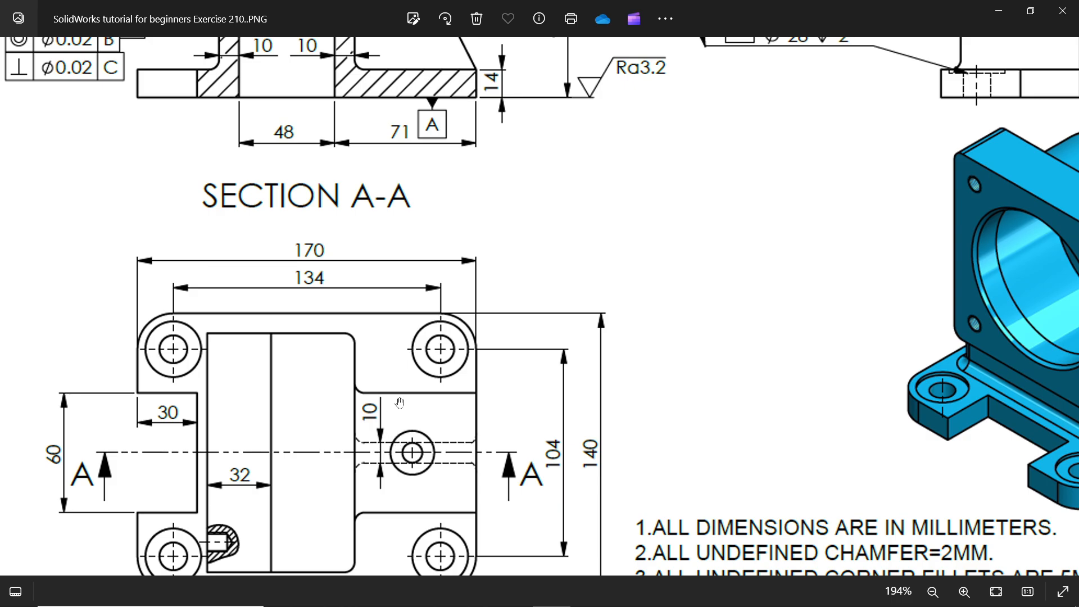
mouse_move(471, 227)
left_mouse_down()
mouse_move(522, 345)
mouse_move(560, 349)
left_mouse_up()
left_click_drag(437, 264, 509, 314)
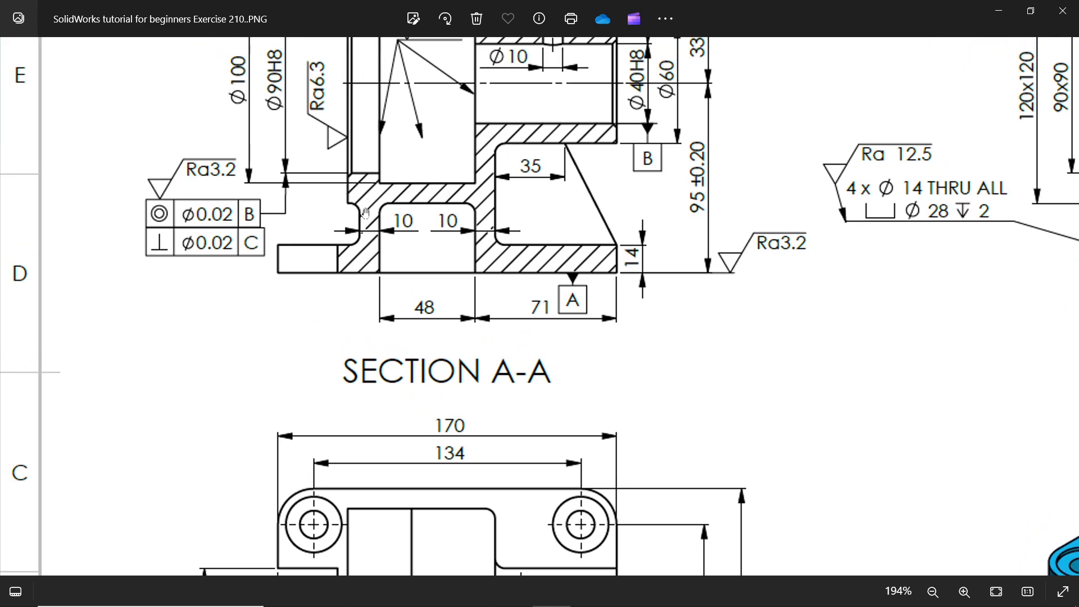
left_click_drag(366, 212, 350, 324)
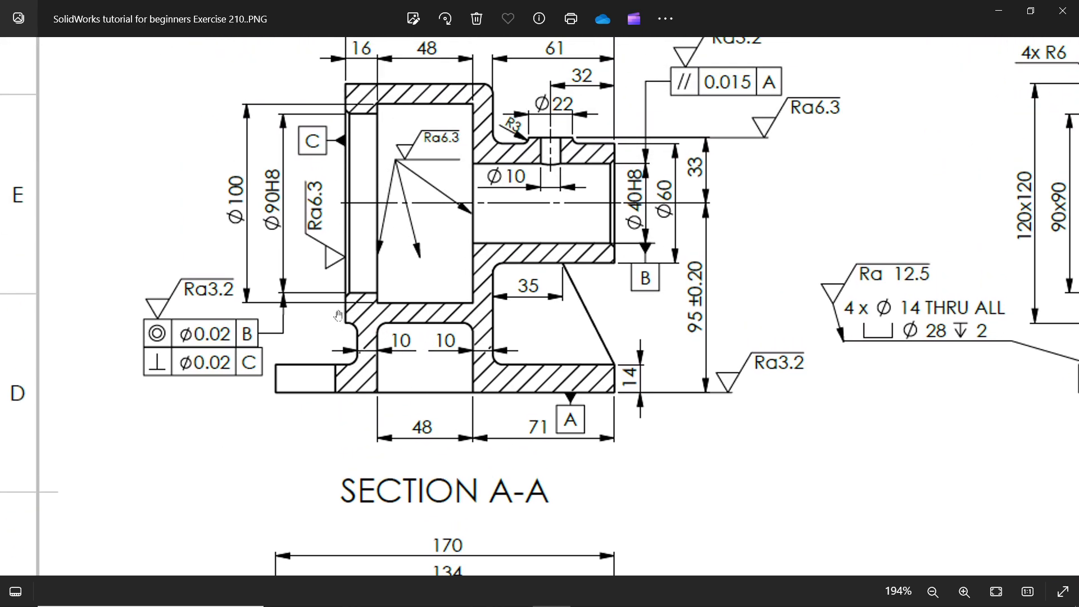
left_click_drag(651, 250, 448, 278)
mouse_move(838, 213)
left_mouse_down()
mouse_move(696, 210)
mouse_move(720, 206)
left_mouse_up()
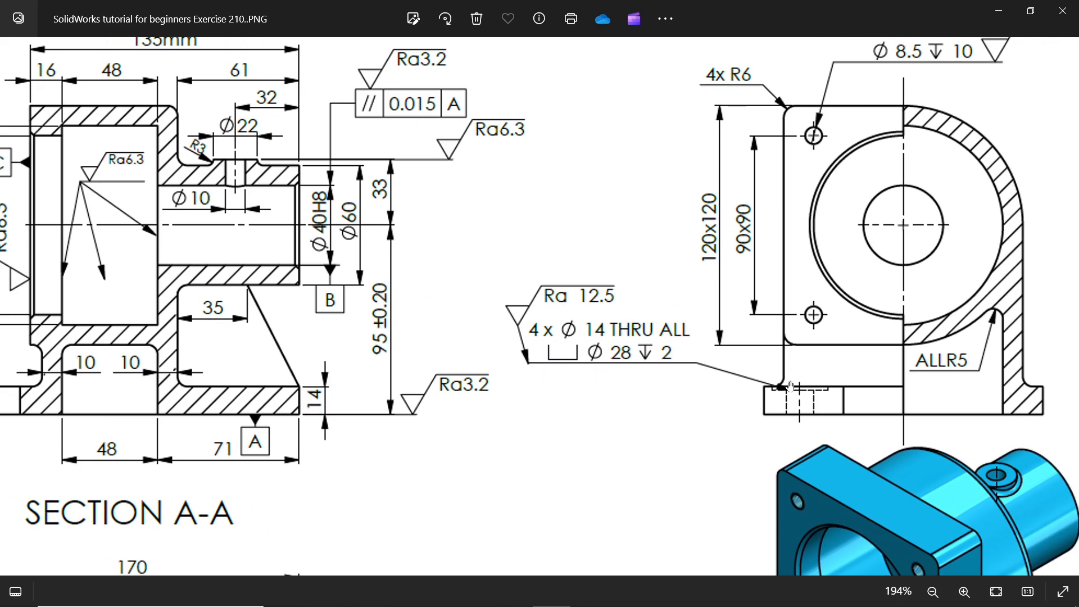
left_click_drag(632, 360, 805, 326)
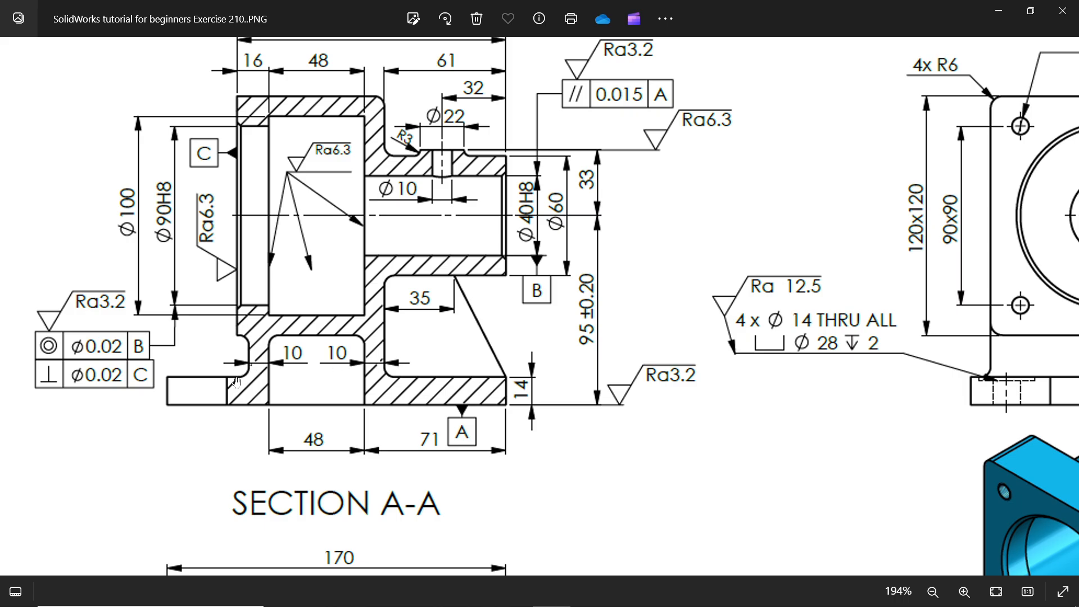
left_click_drag(309, 340, 310, 369)
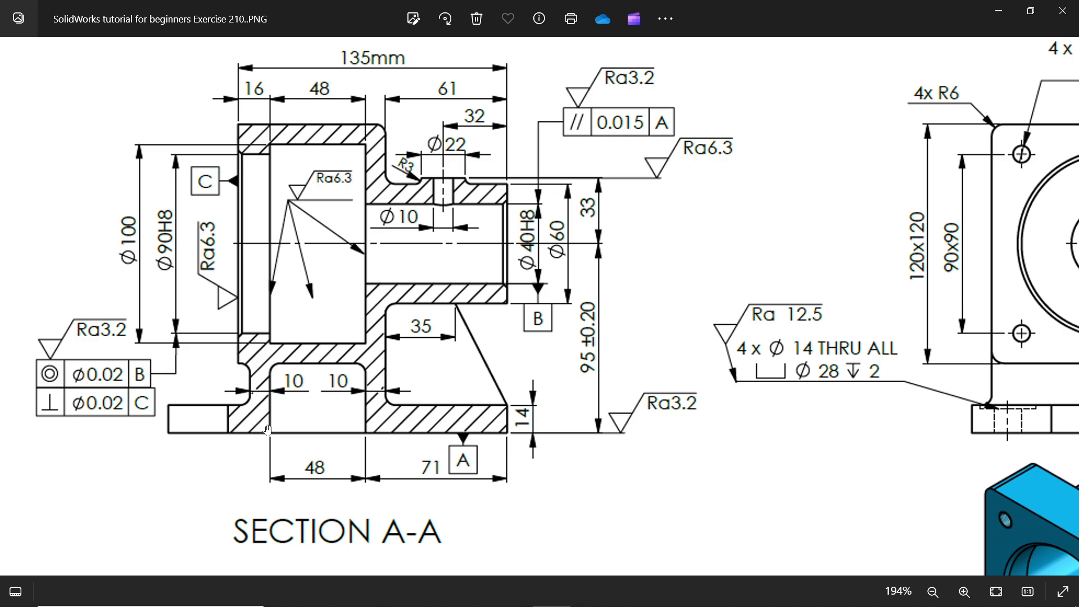
left_click(995, 14)
- Sketch a corner rectangle about 27 mm high on the upright block's front face, spanning its full width and resting on the base
scroll(595, 450, "down", 3)
left_click(582, 446)
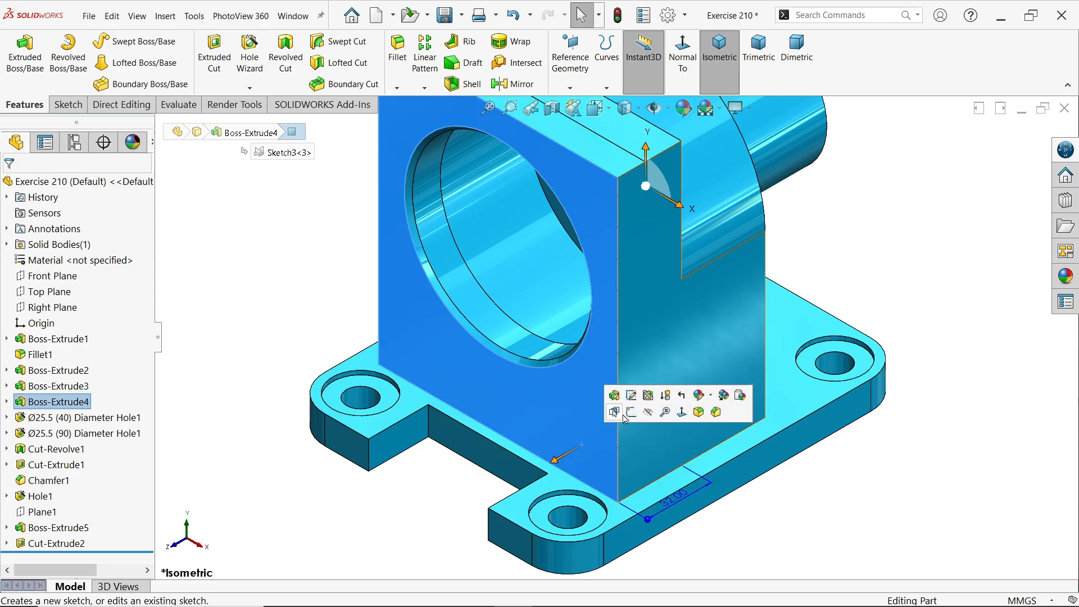
left_click(622, 415)
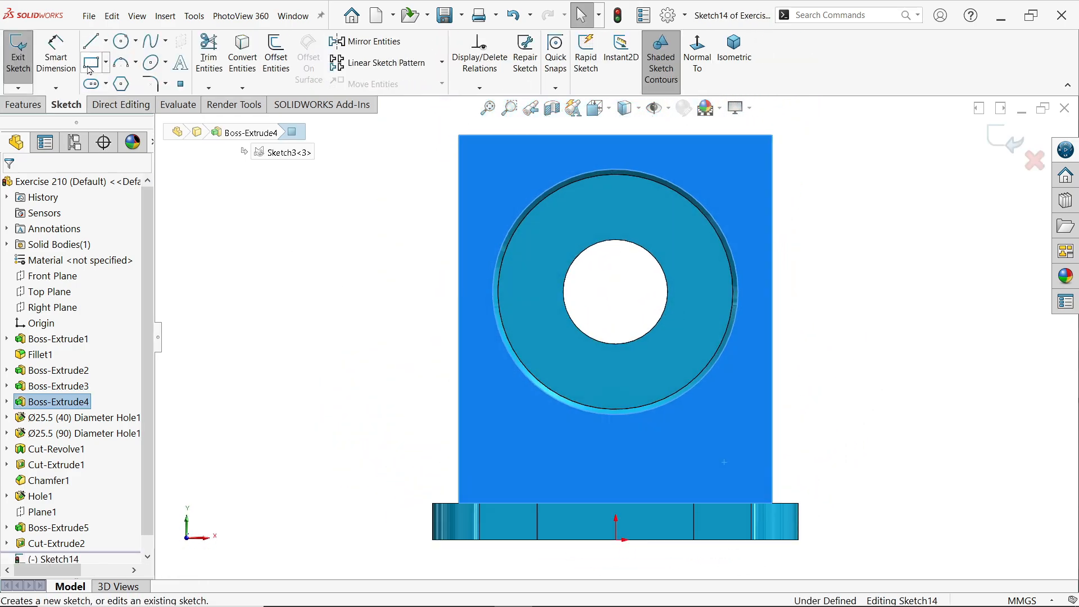
left_click(90, 63)
left_click(771, 433)
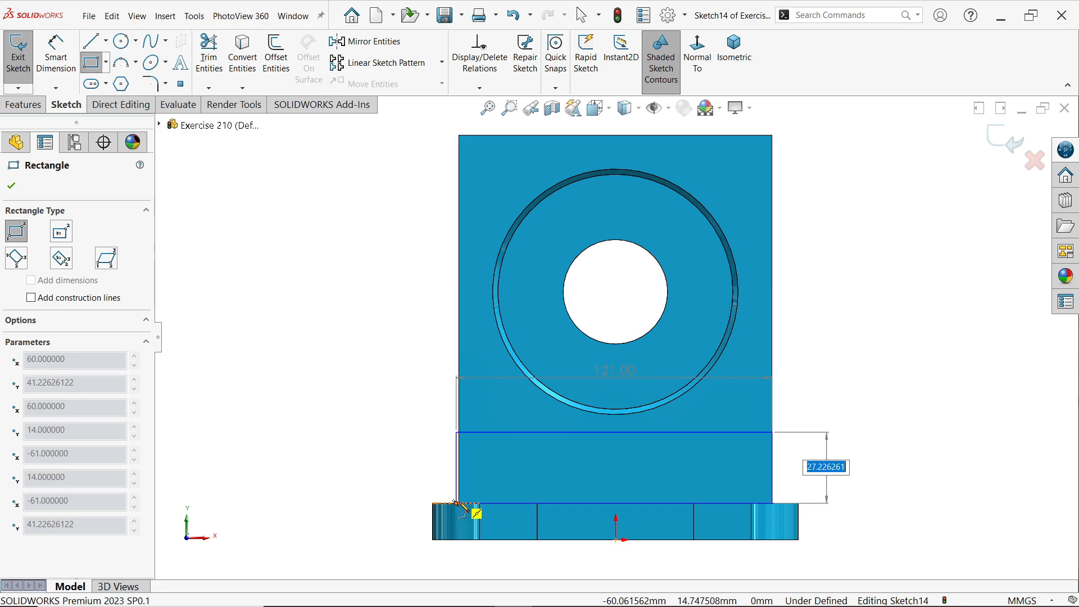
scroll(474, 506, "down", 5)
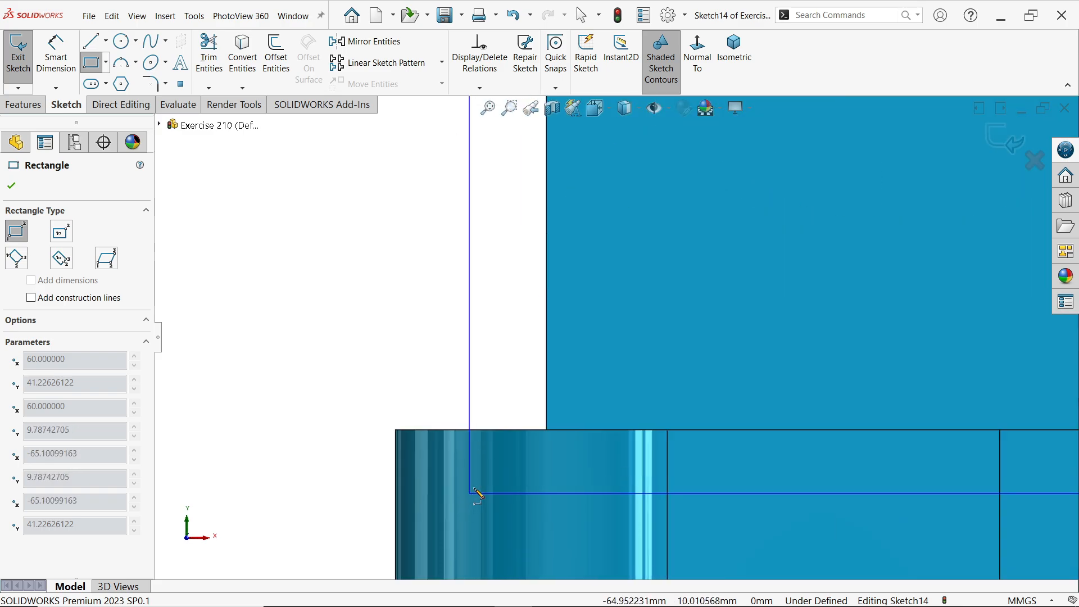
left_click(548, 431)
scroll(436, 322, "up", 5)
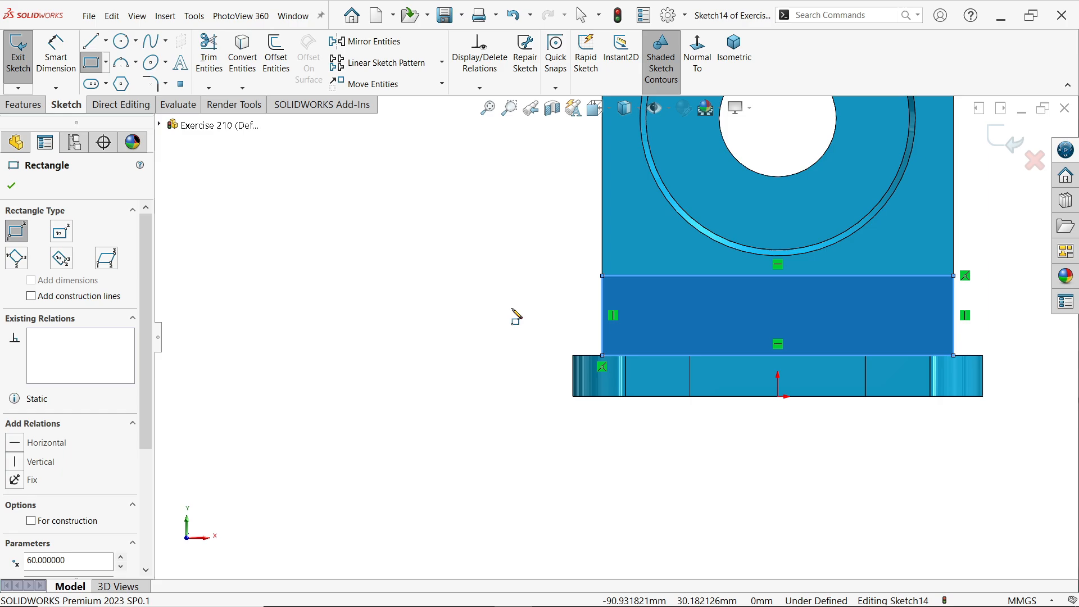
scroll(512, 309, "up", 4)
scroll(729, 262, "down", 3)
- Dimension the rectangle's upper edge 120 mm below the top edge of the upright block
left_click(57, 56)
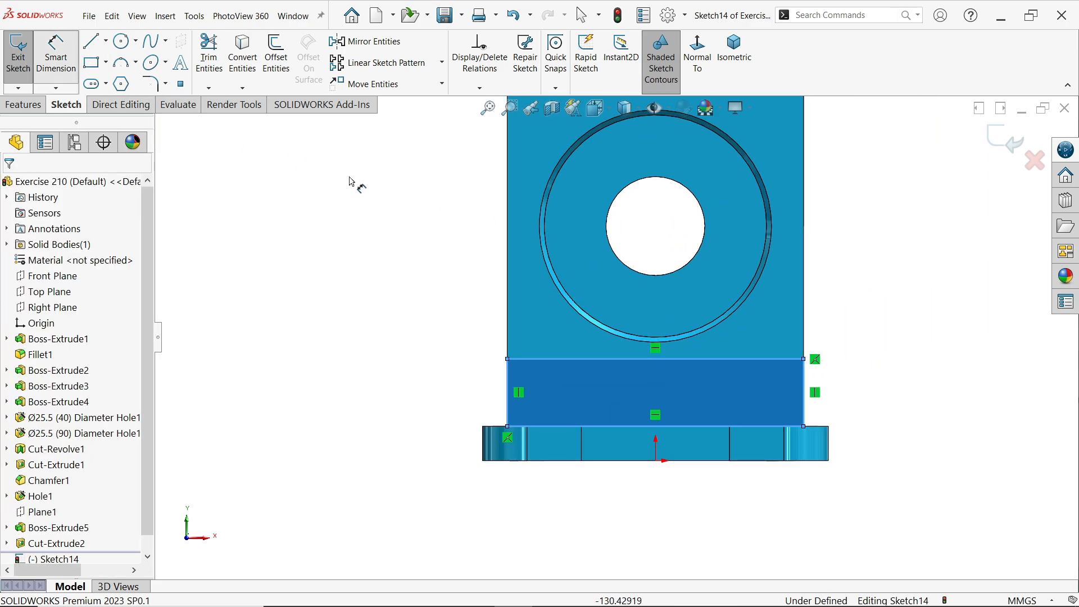
scroll(535, 197, "up", 3)
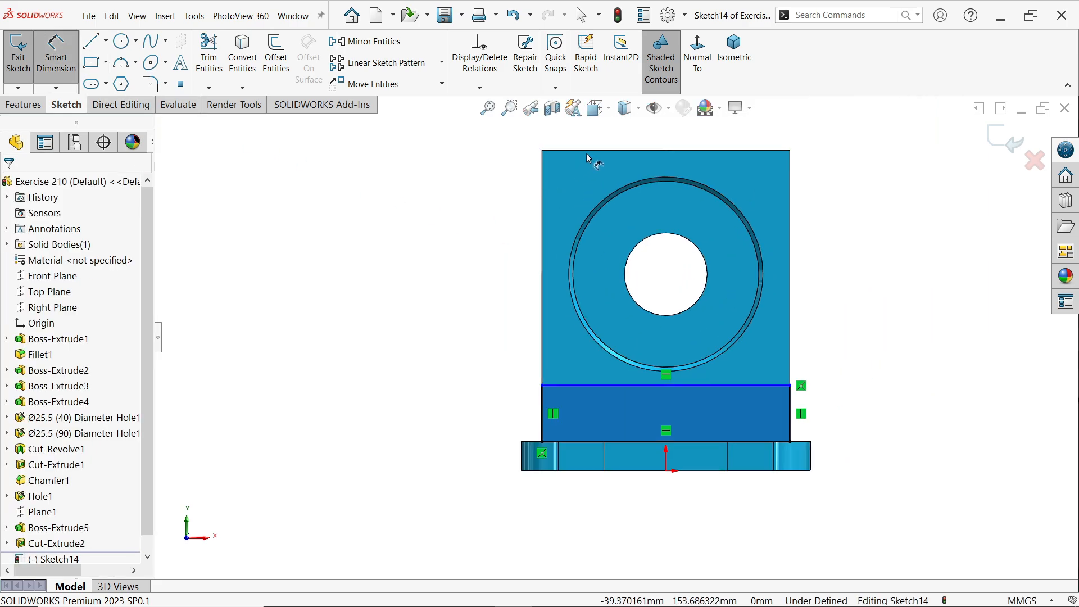
left_click(589, 151)
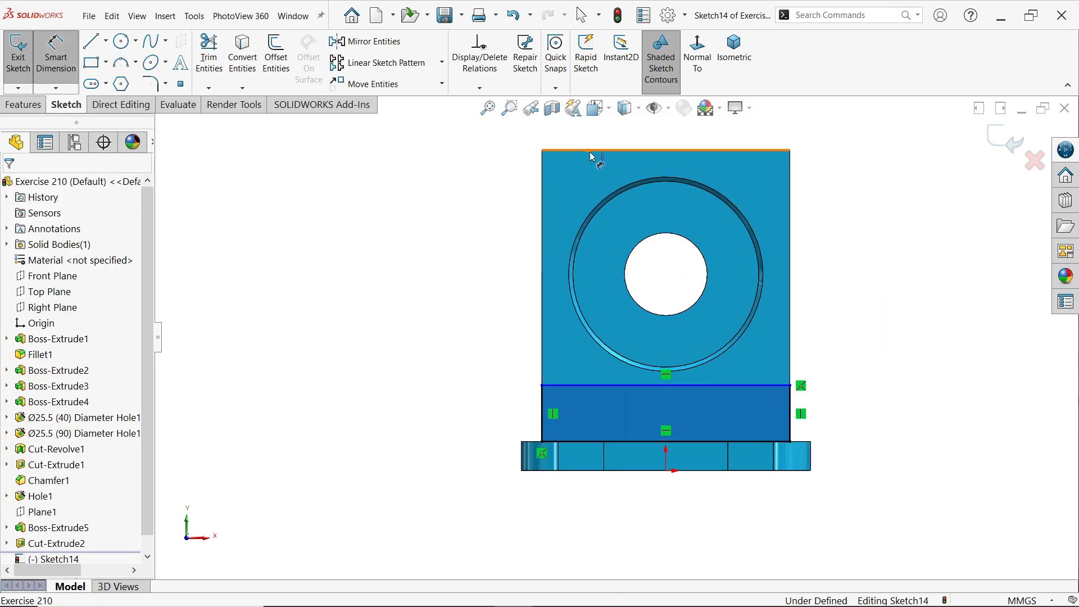
left_click(570, 385)
left_click(493, 298)
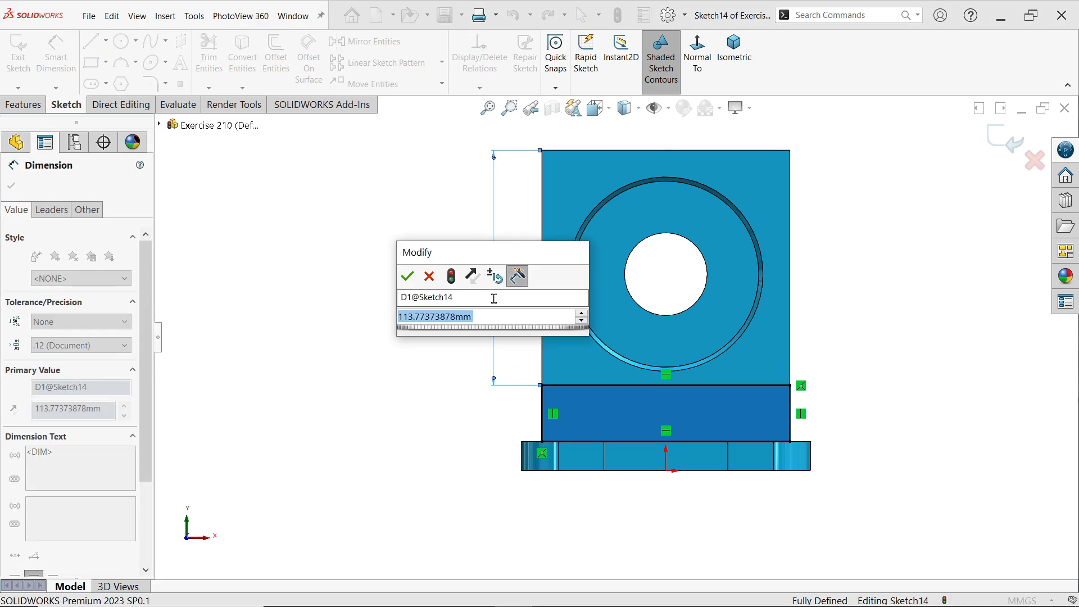
type("120")
left_click(408, 275)
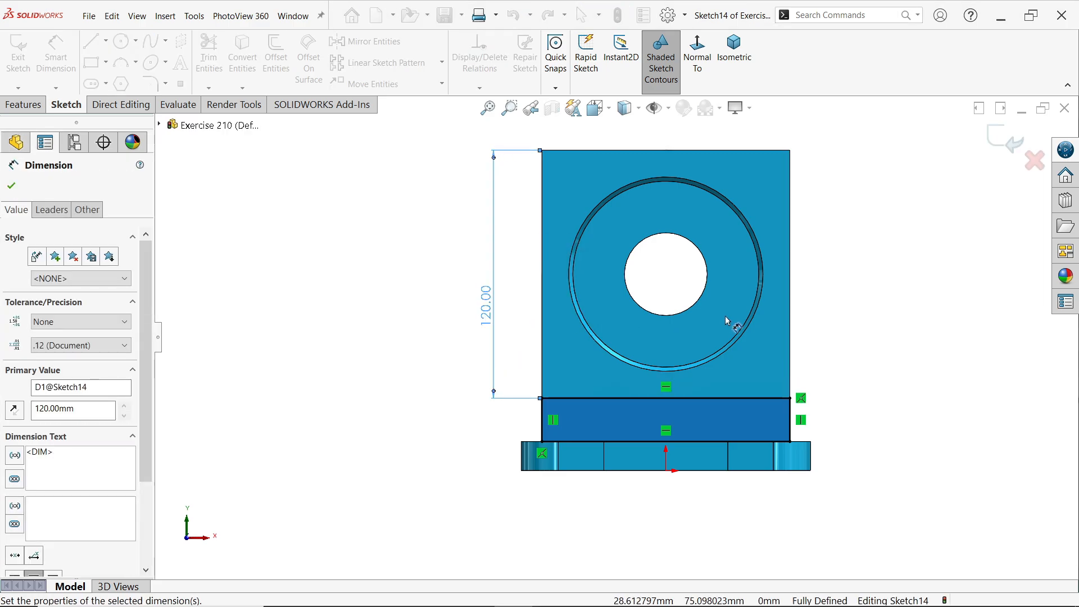
- Cut the rectangle 6 mm deep into the upright block with a Blind extruded cut
scroll(724, 320, "down", 1)
left_click(24, 104)
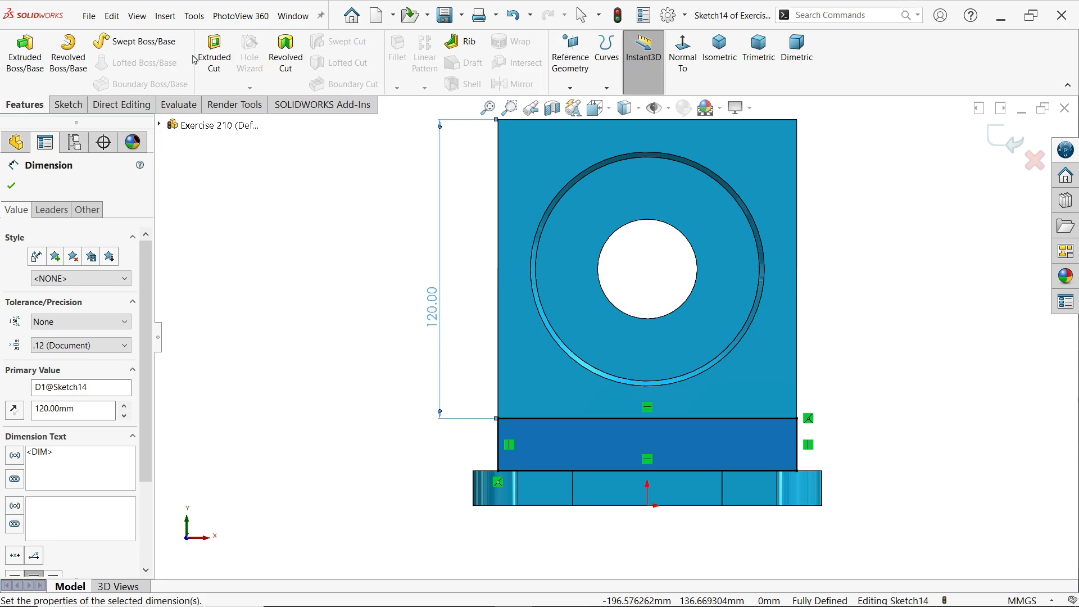
left_click(214, 56)
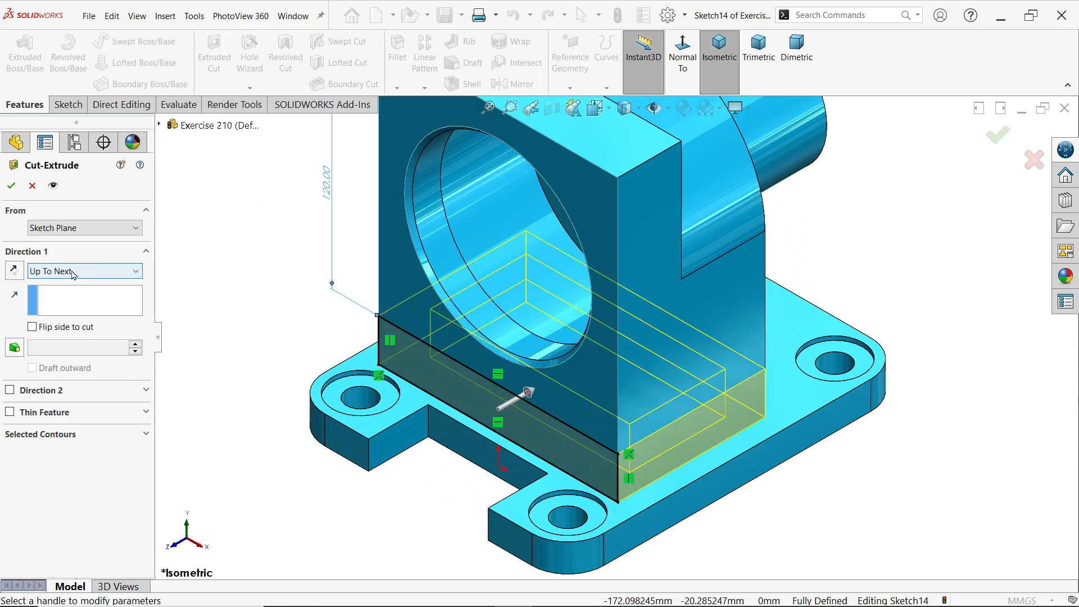
left_click(73, 272)
left_click(59, 283)
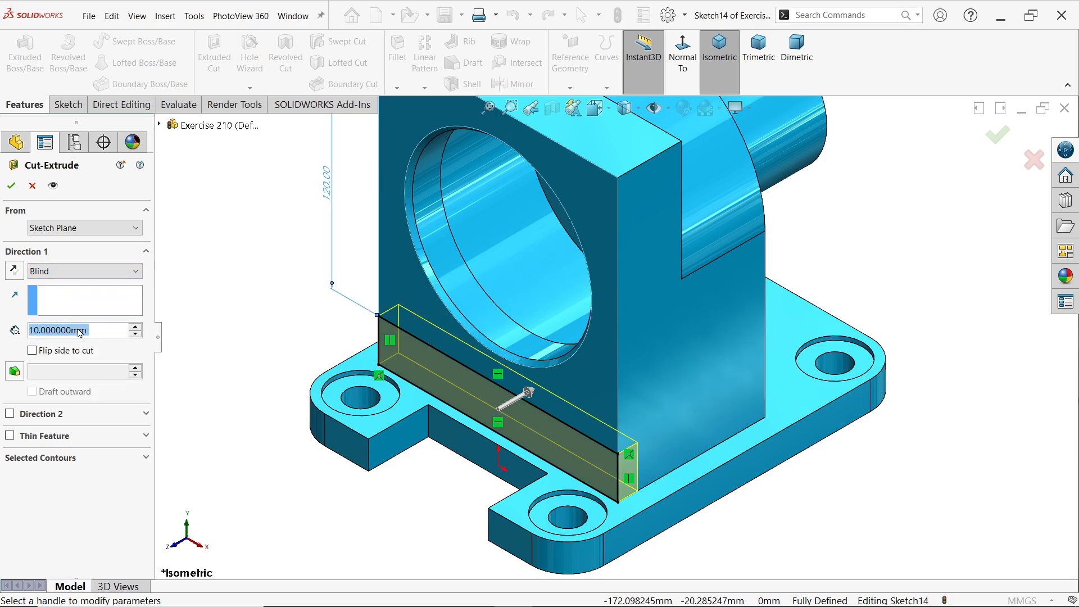
type("6")
key("Return")
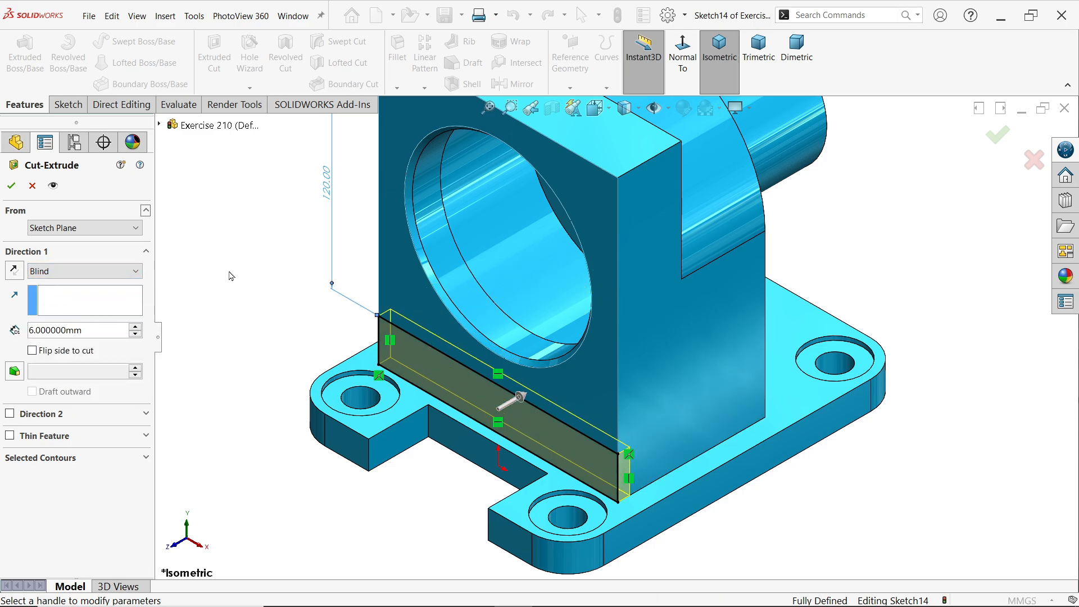
left_click(8, 187)
- Sketch a line on the Right Plane from the base plate's rear upper corner to the cylinder's lower edge, ending about 29 mm behind the upright block
middle_click_drag(240, 313, 176, 243)
left_click(62, 307)
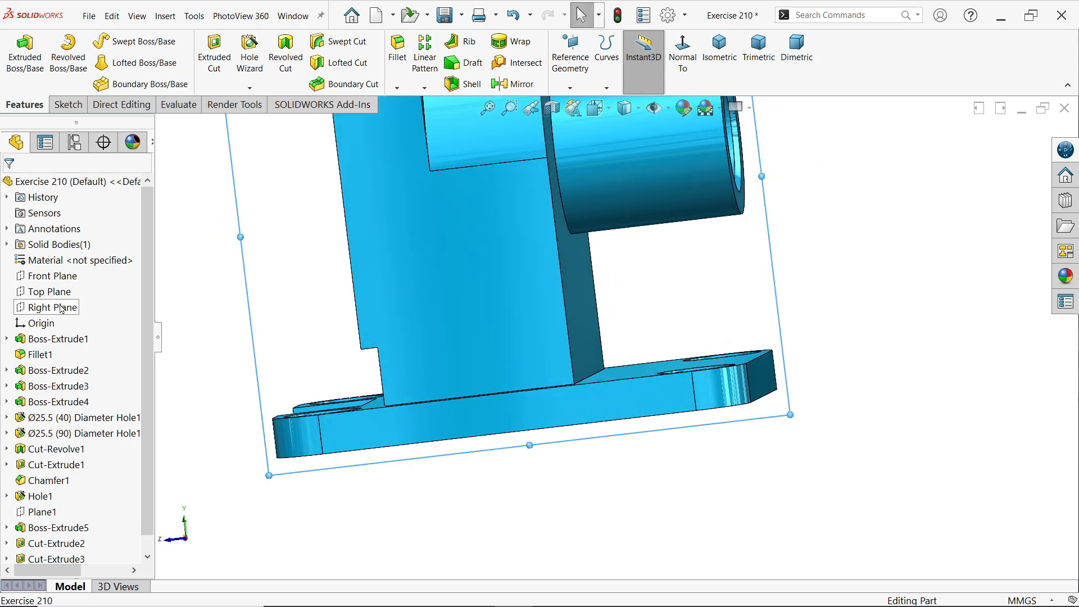
left_click(61, 307)
left_click(71, 288)
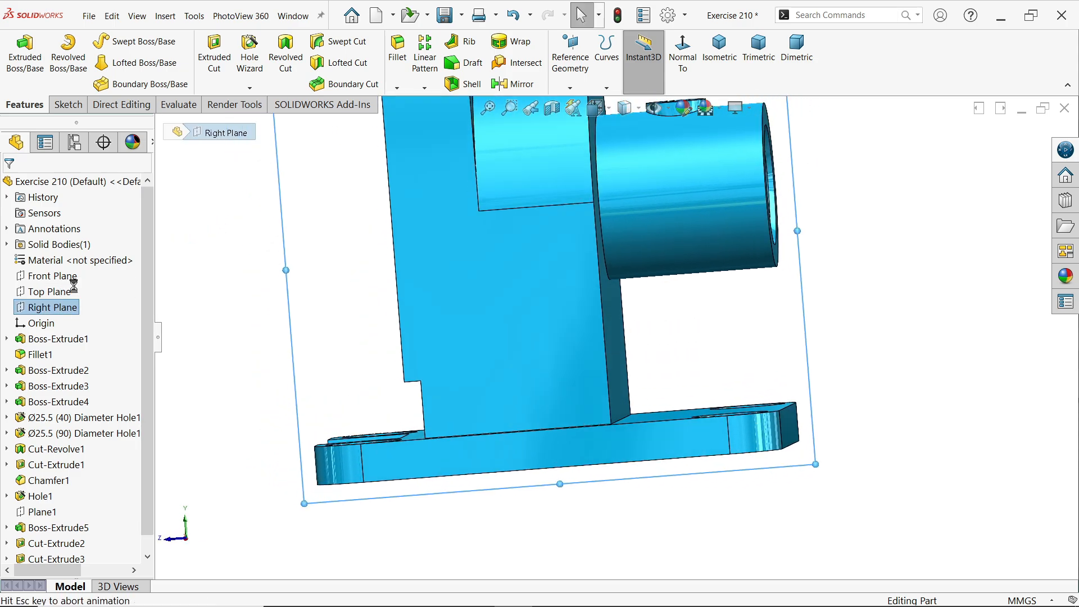
left_click(89, 42)
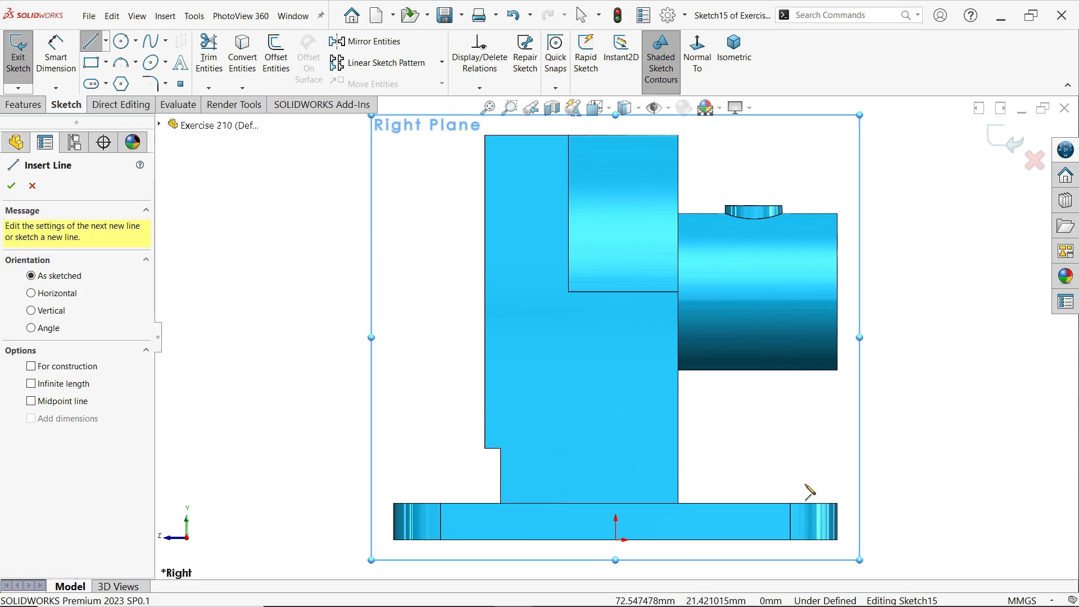
scroll(837, 506, "down", 2)
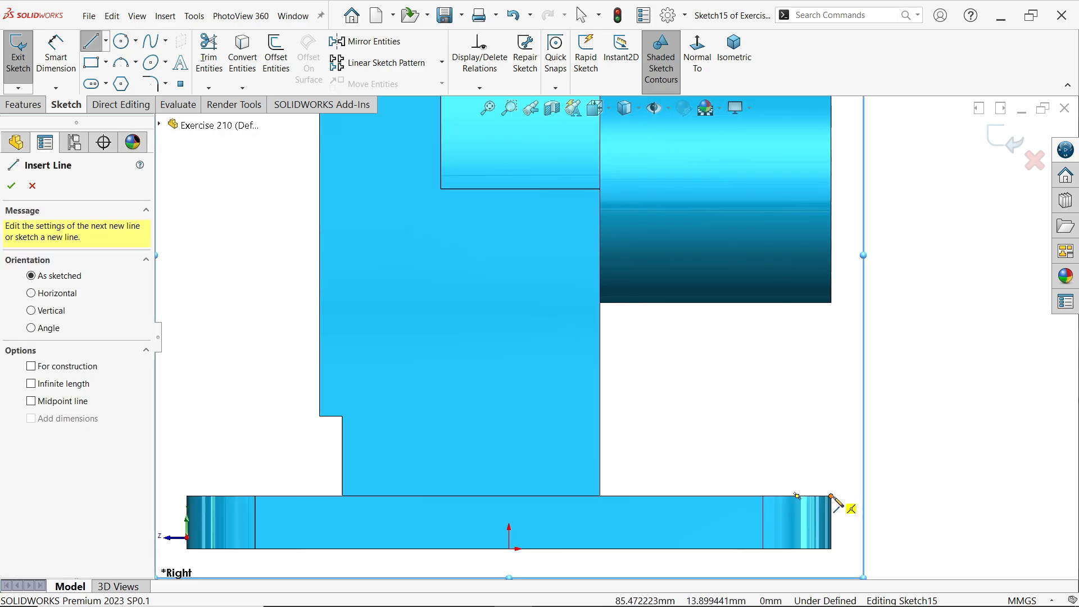
left_click(831, 496)
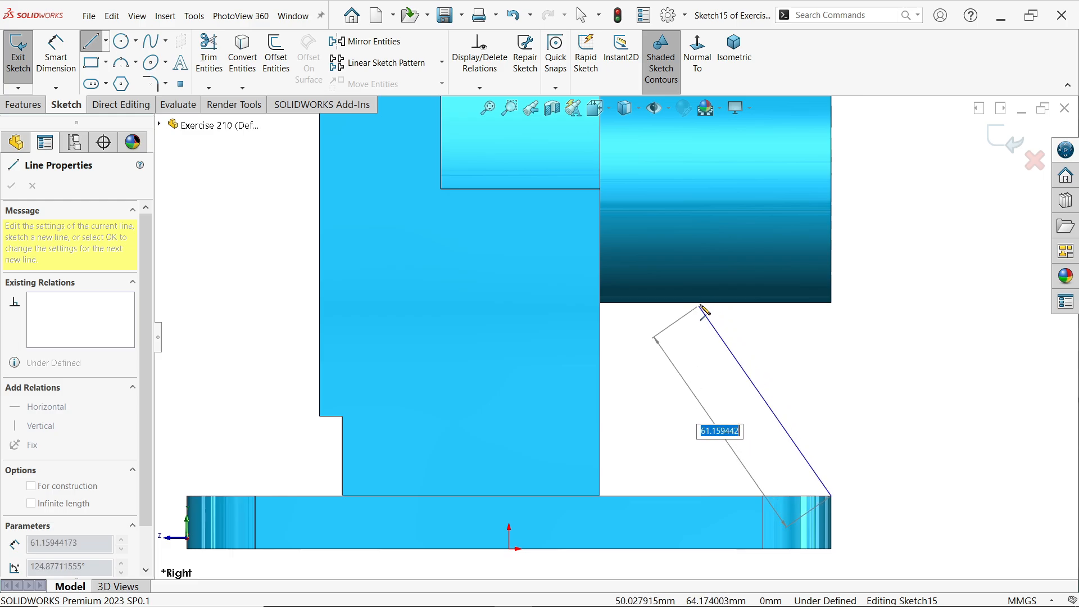
left_click(710, 304)
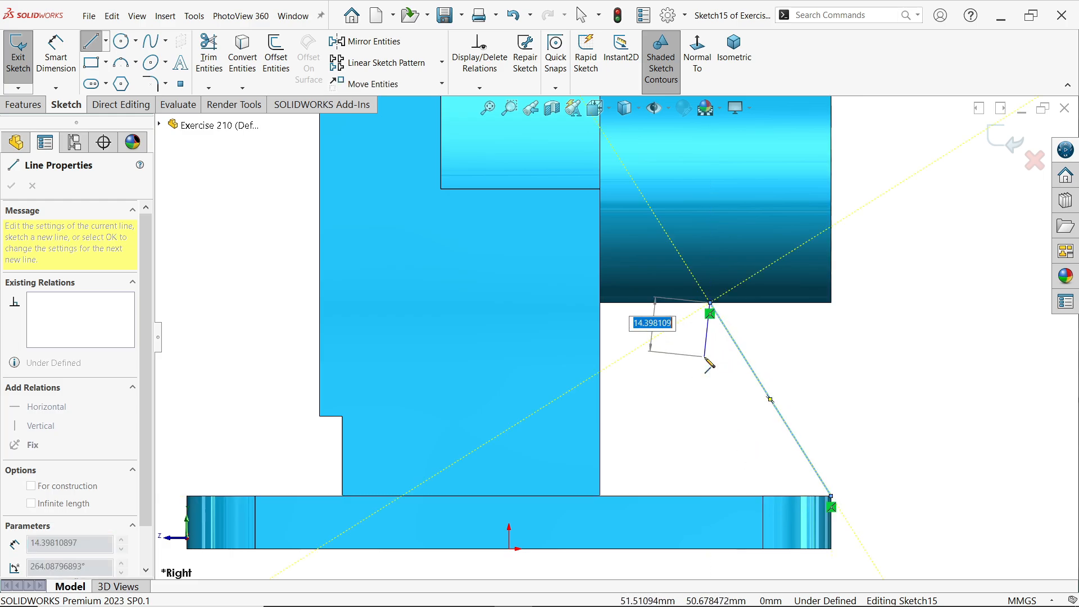
key("Escape")
- Dimension the line's upper endpoint 35 mm from the rear face of the upright block
left_click(56, 57)
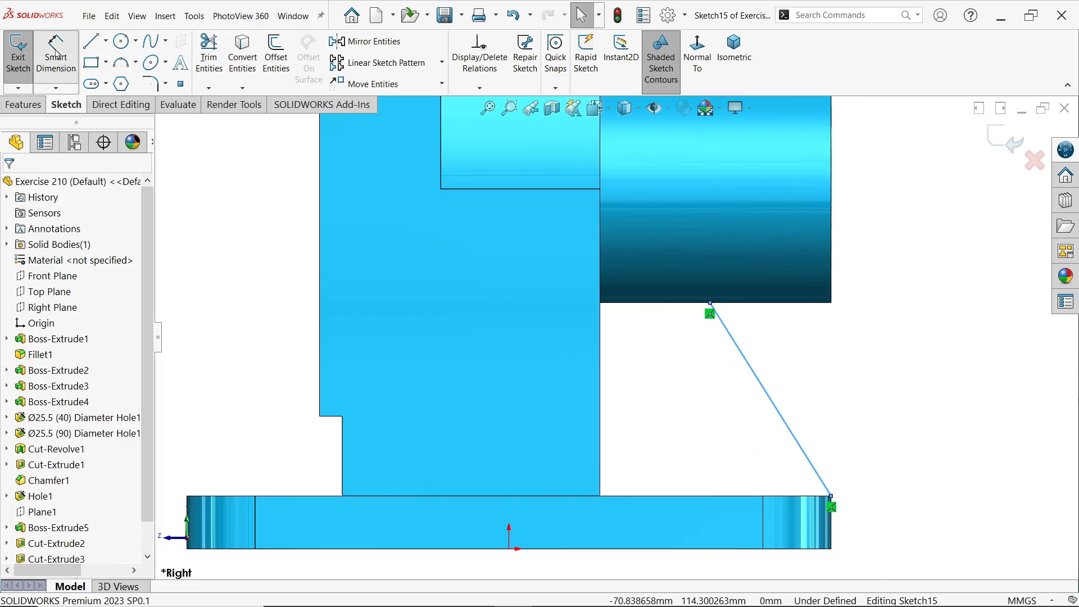
left_click(710, 304)
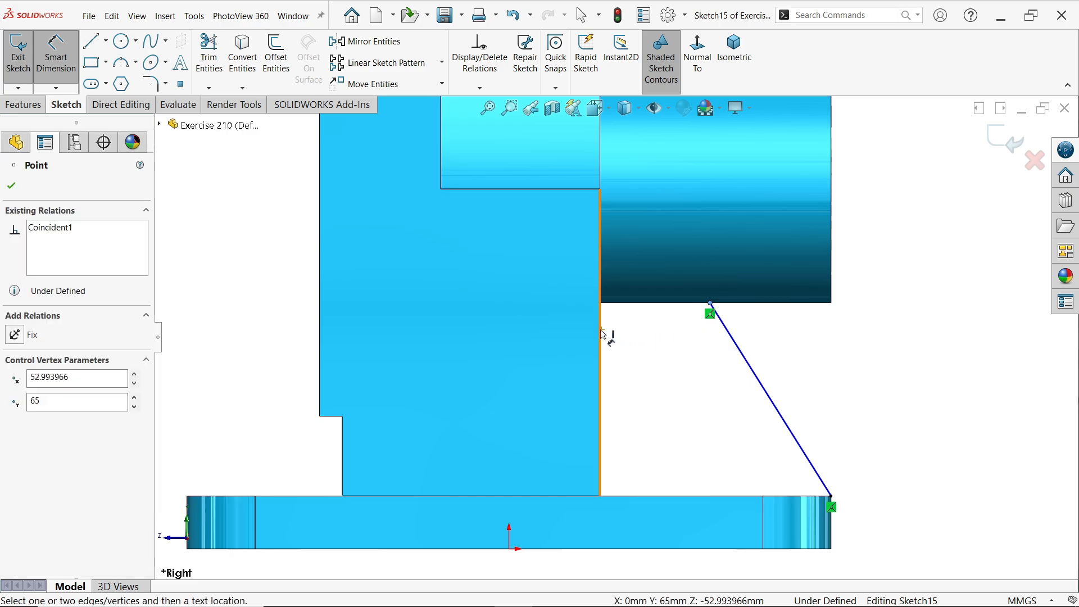
left_click(601, 337)
left_click(631, 335)
type("35")
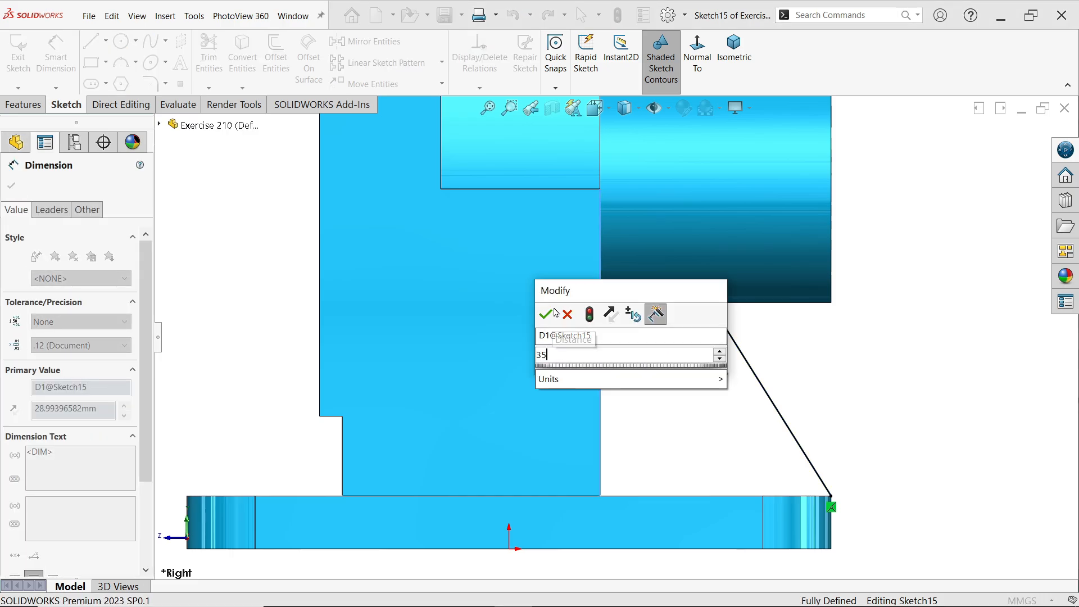
left_click(547, 314)
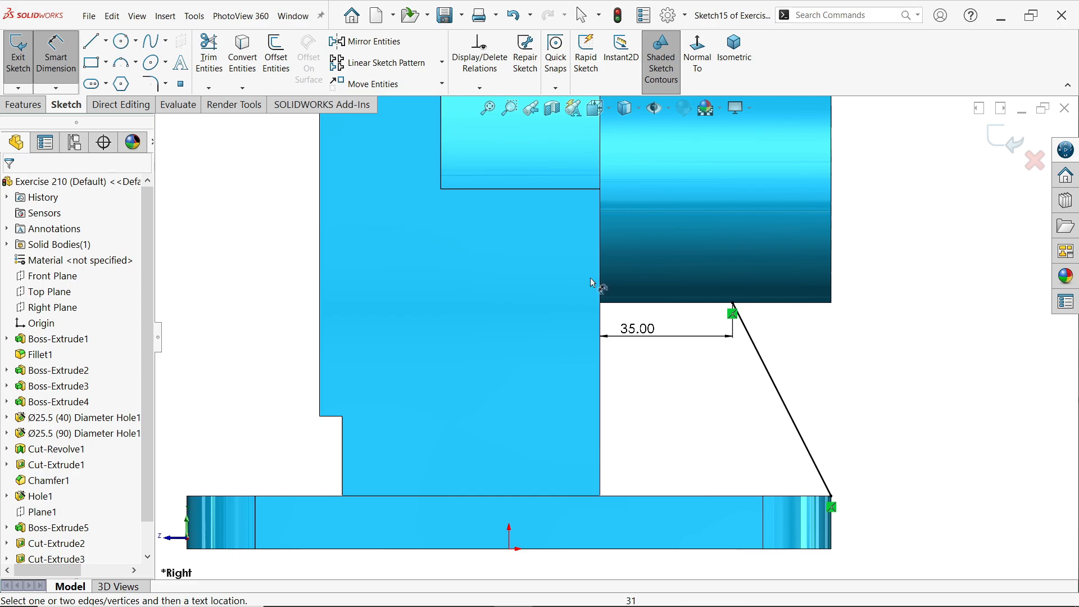
- Create a 10 mm thick rib from the line, centred on both sides, with the material side flipped toward the upright block
left_click(23, 105)
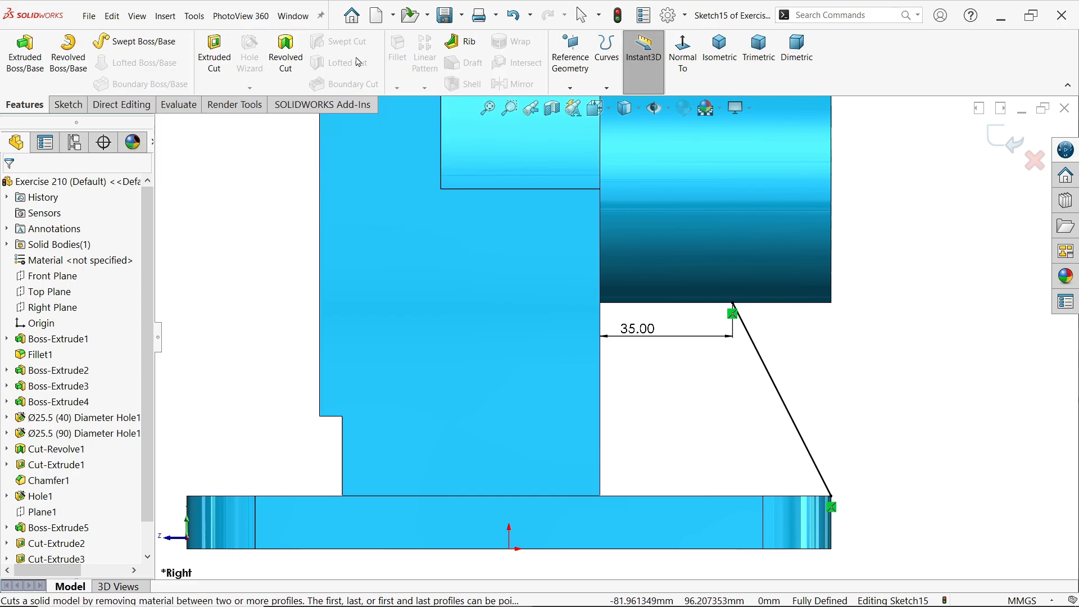
left_click(462, 44)
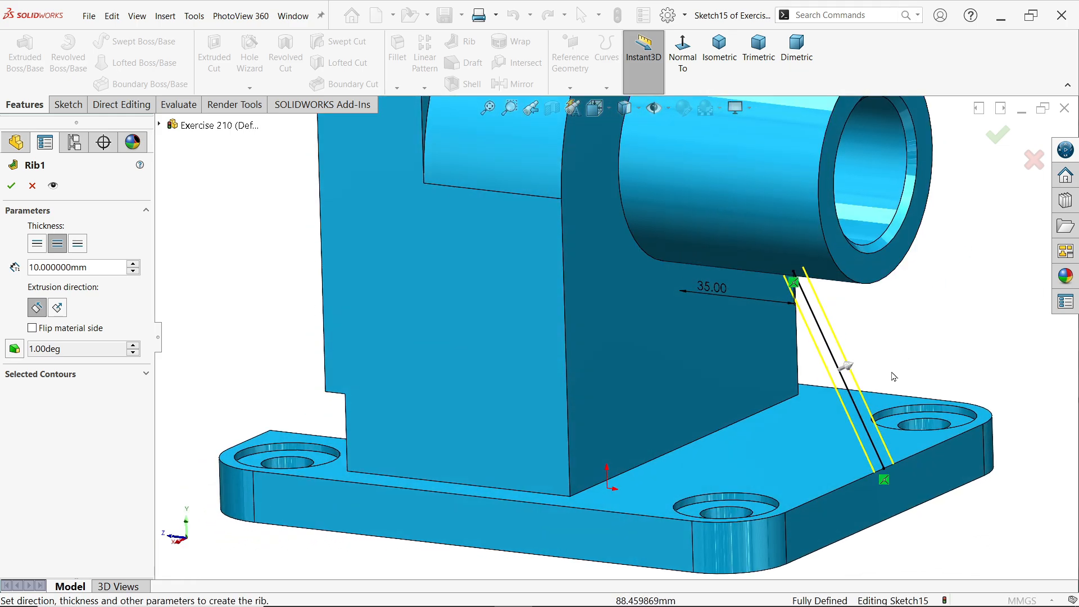
left_click(42, 334)
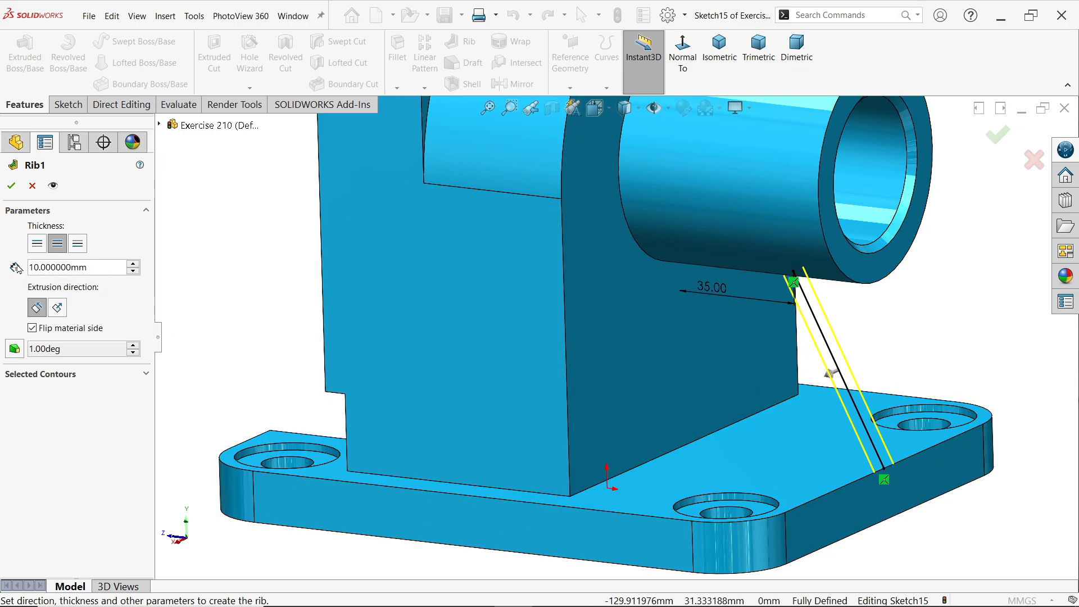
left_click(11, 186)
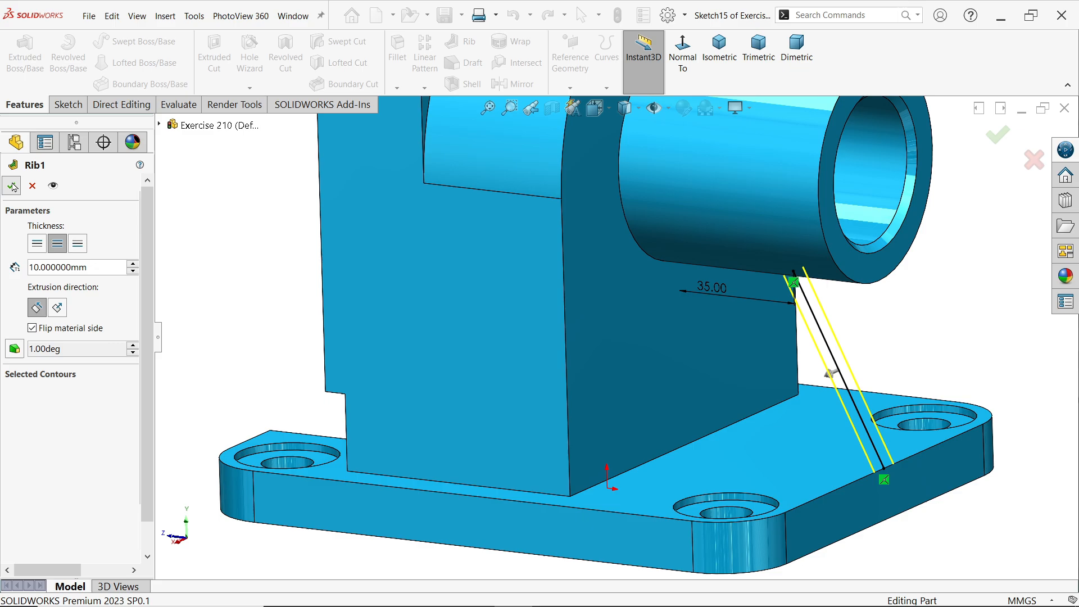
- Inspect the rib, then examine Section A-A and the front view in the Exercise 210 drawing for the fillet radii
middle_click_drag(813, 332, 661, 403)
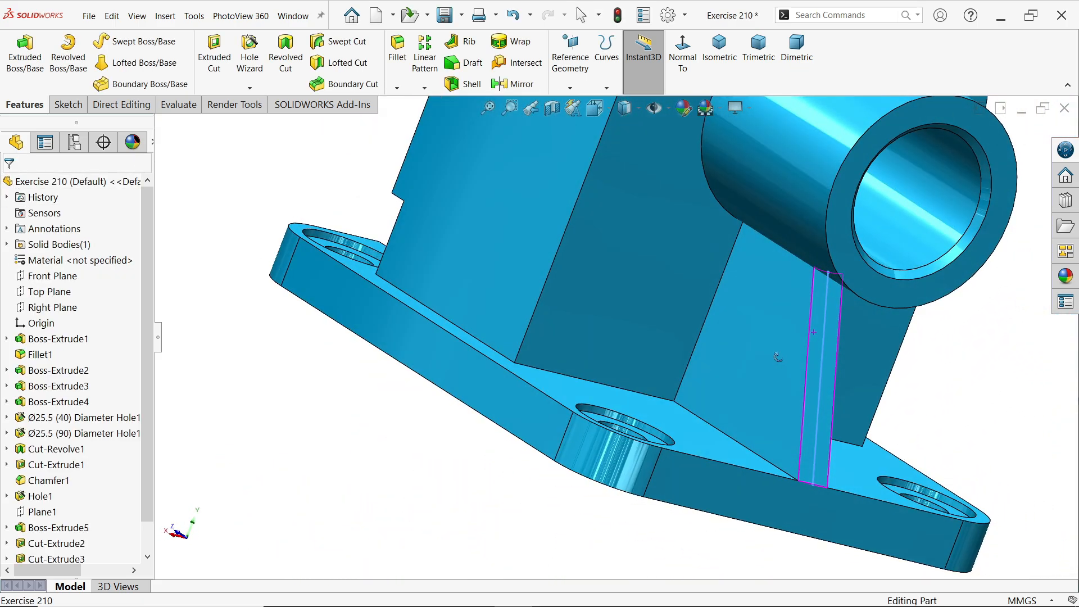
middle_click_drag(711, 360, 674, 241)
left_click(719, 53)
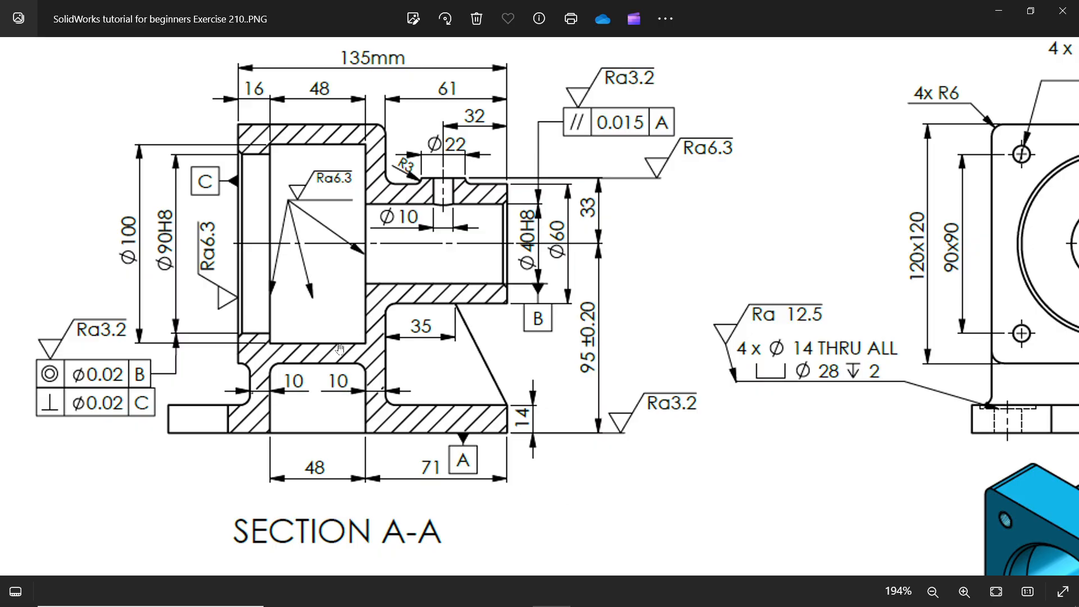
mouse_move(355, 348)
left_mouse_down()
mouse_move(384, 377)
mouse_move(251, 373)
left_mouse_up()
left_click_drag(540, 307, 396, 304)
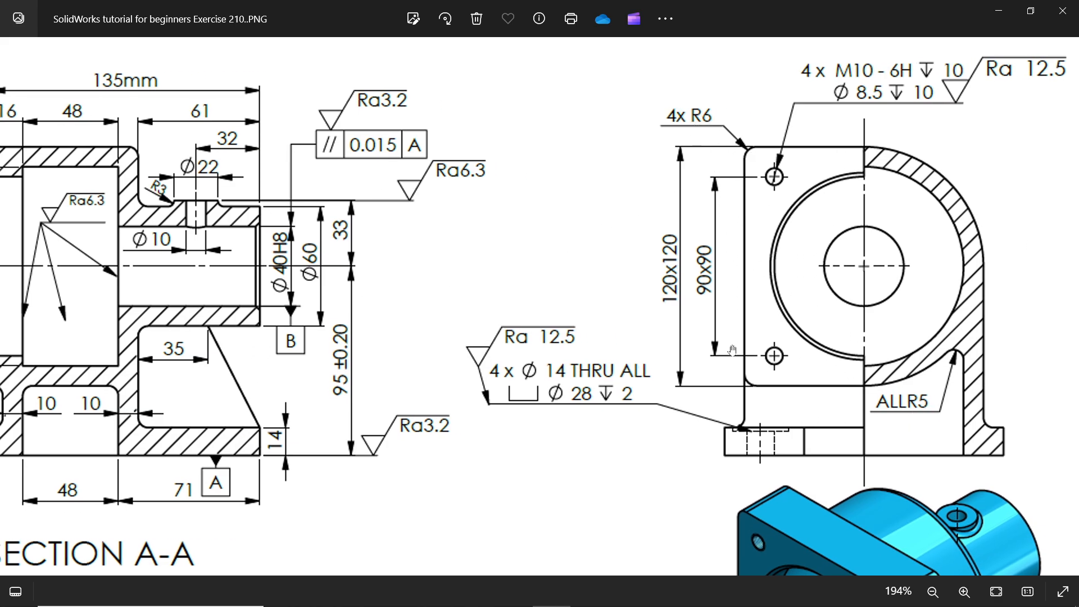
left_click_drag(551, 253, 753, 283)
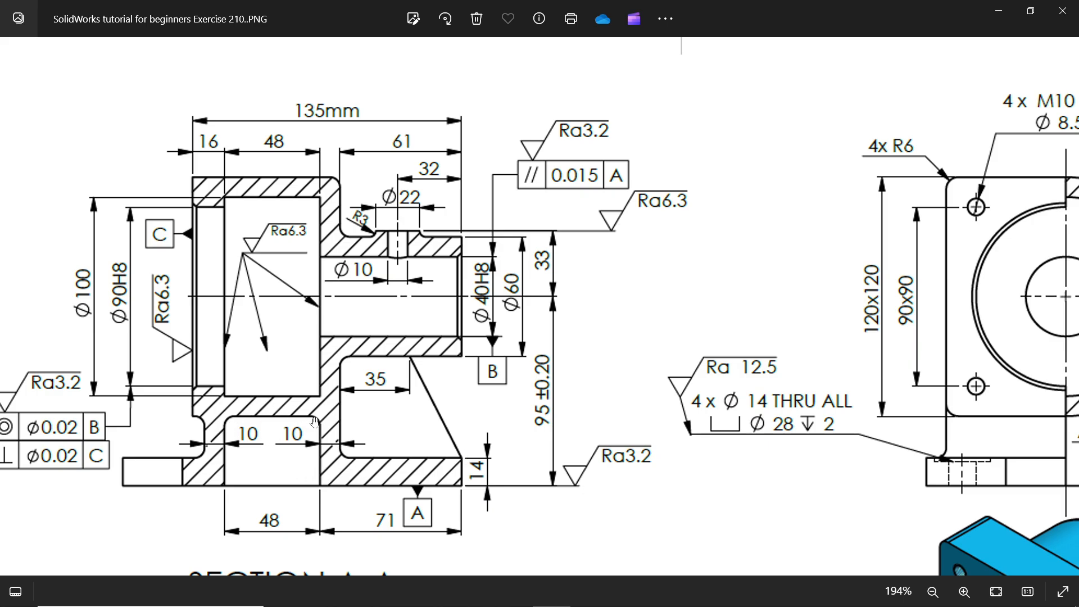
left_click_drag(533, 396, 312, 388)
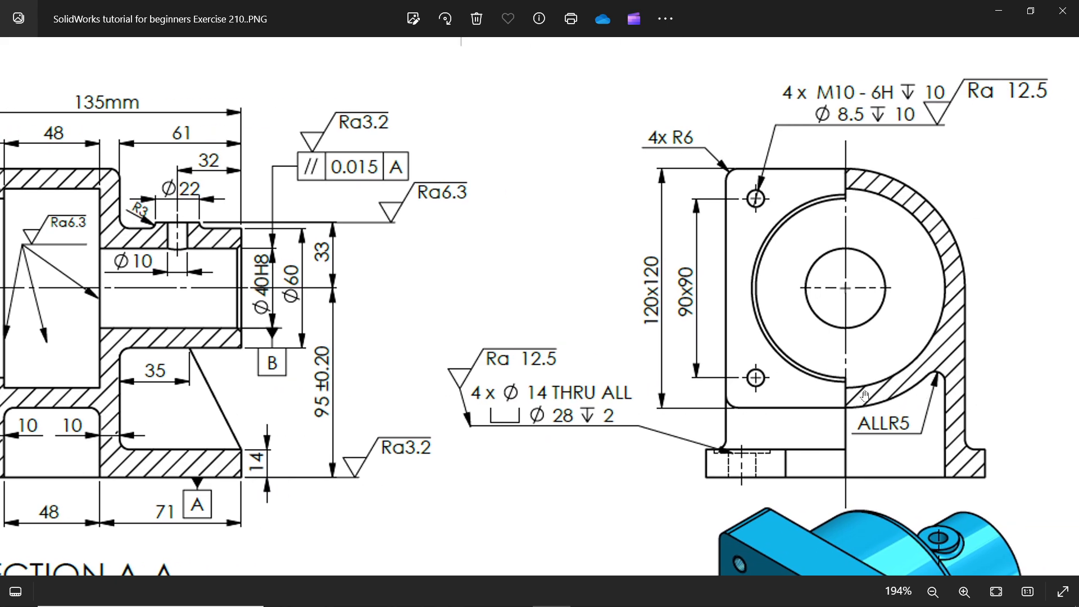
left_click_drag(337, 318, 655, 333)
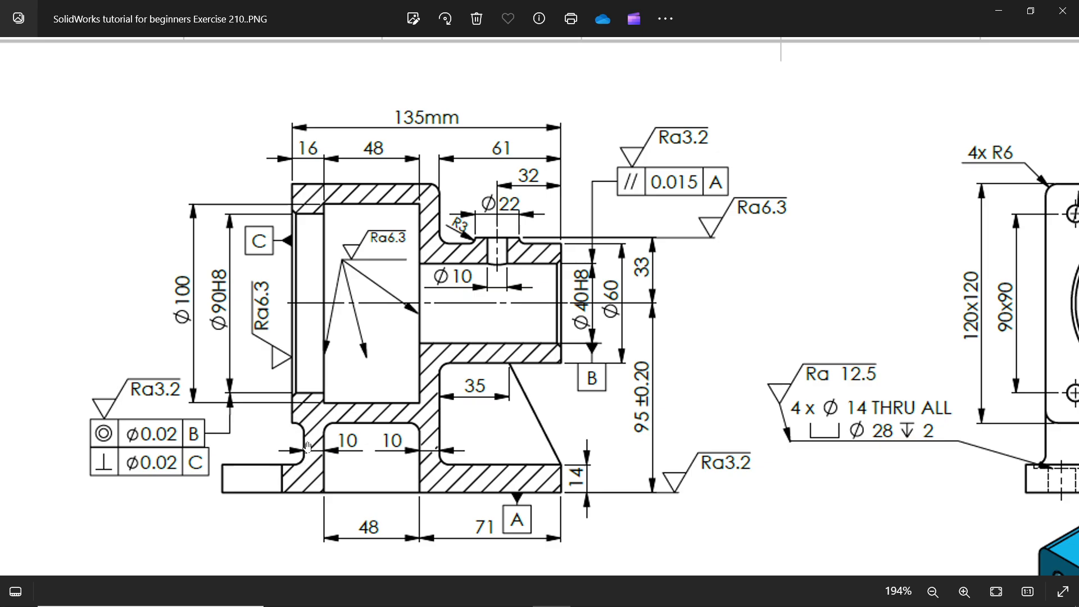
mouse_move(494, 453)
left_mouse_down()
mouse_move(470, 362)
mouse_move(325, 349)
mouse_move(282, 314)
left_mouse_up()
mouse_move(549, 342)
left_mouse_down()
mouse_move(381, 338)
mouse_move(483, 336)
left_mouse_up()
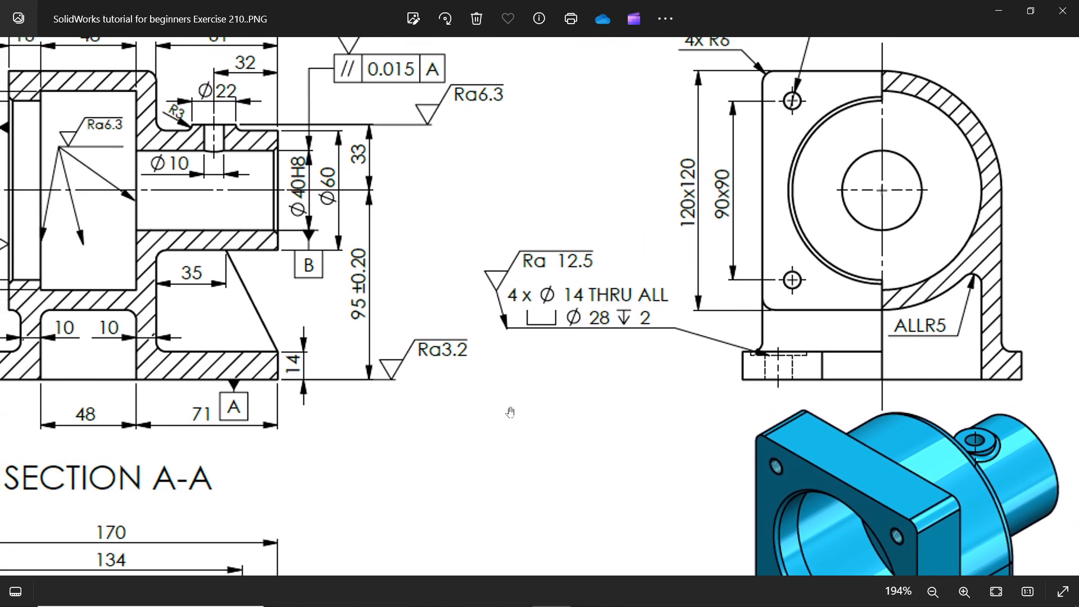
mouse_move(513, 410)
left_mouse_down()
mouse_move(626, 270)
mouse_move(615, 211)
mouse_move(638, 378)
left_mouse_up()
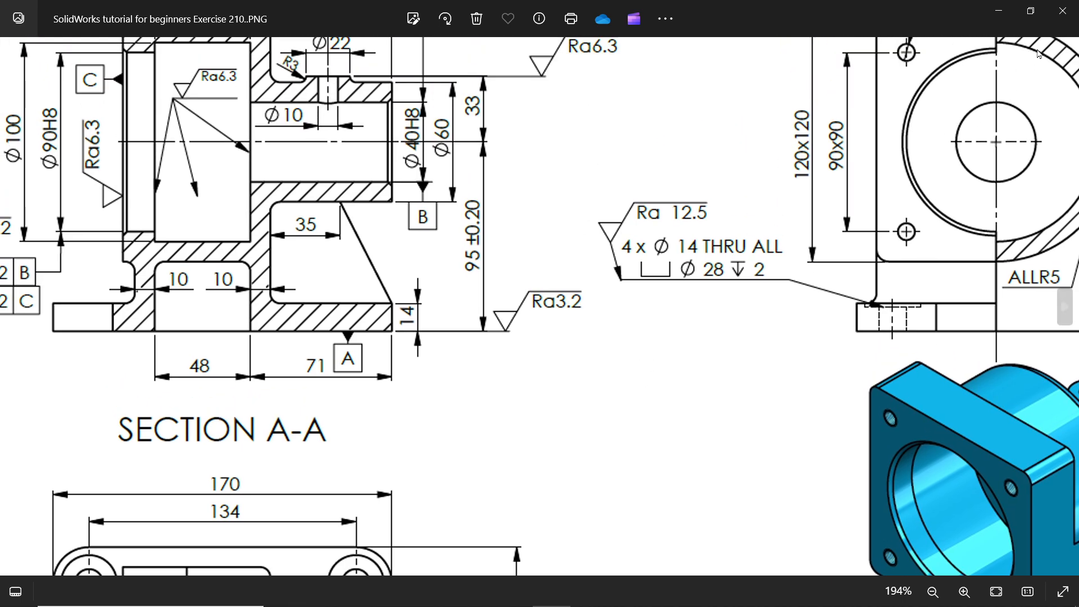
left_click(1000, 10)
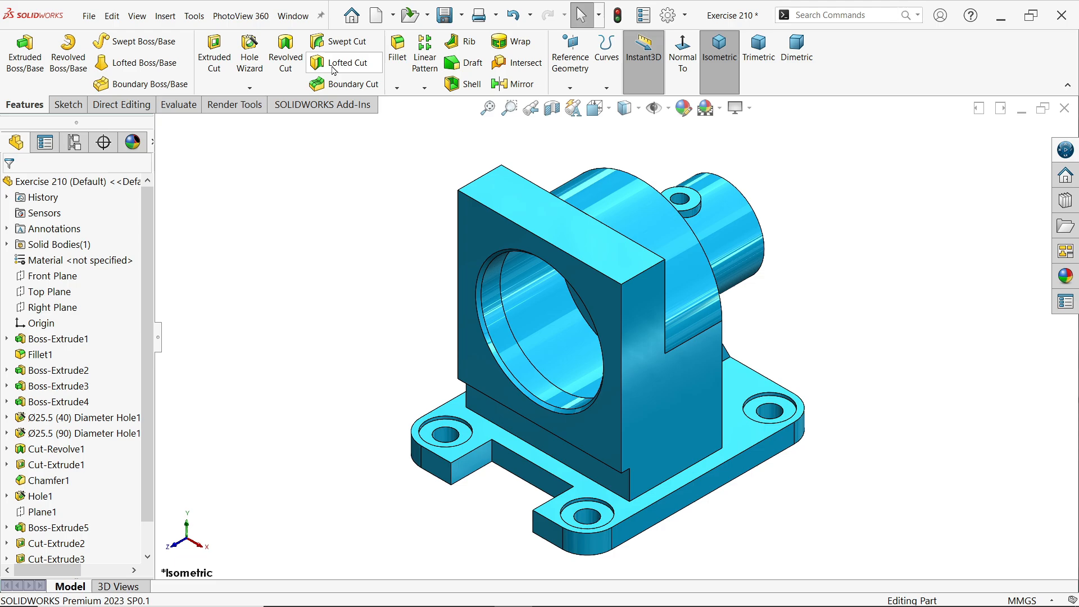
- Fillet the four corner edges of the square front flange with a 6 mm radius
left_click(397, 49)
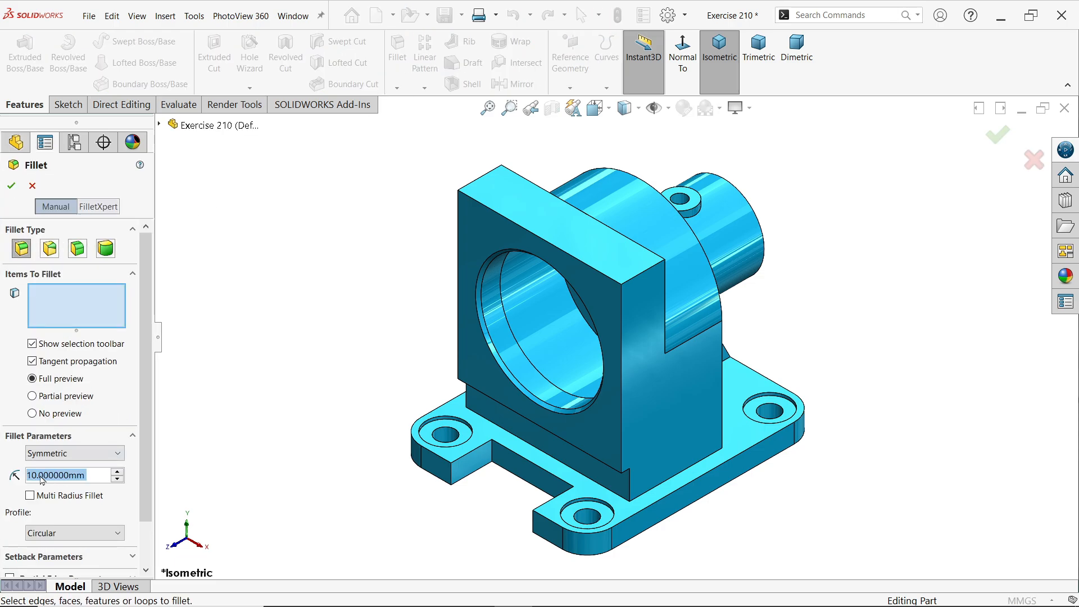
type("6")
key("Return")
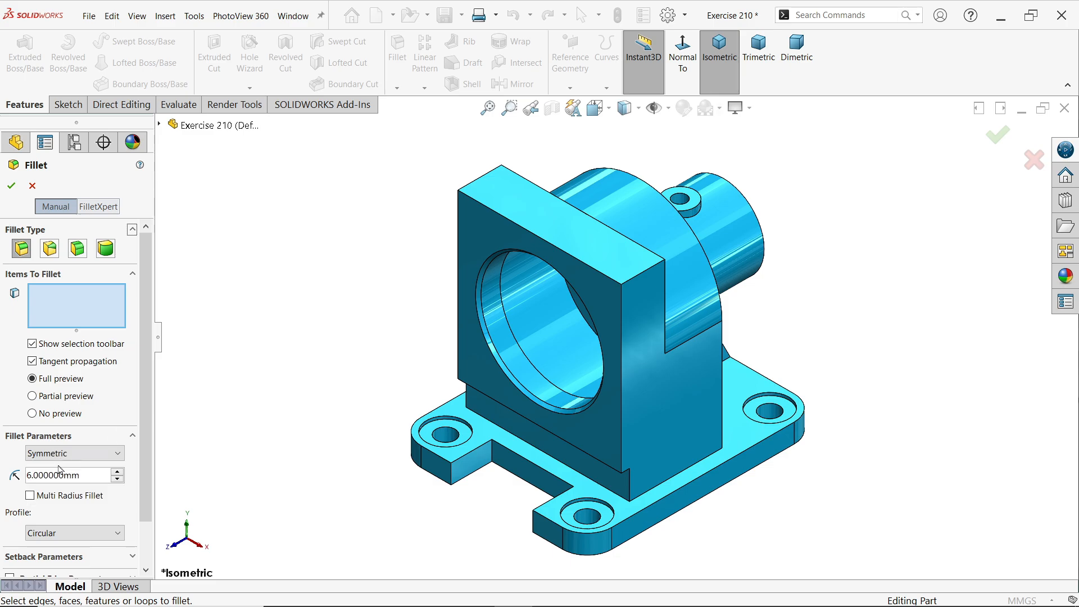
left_click(642, 272)
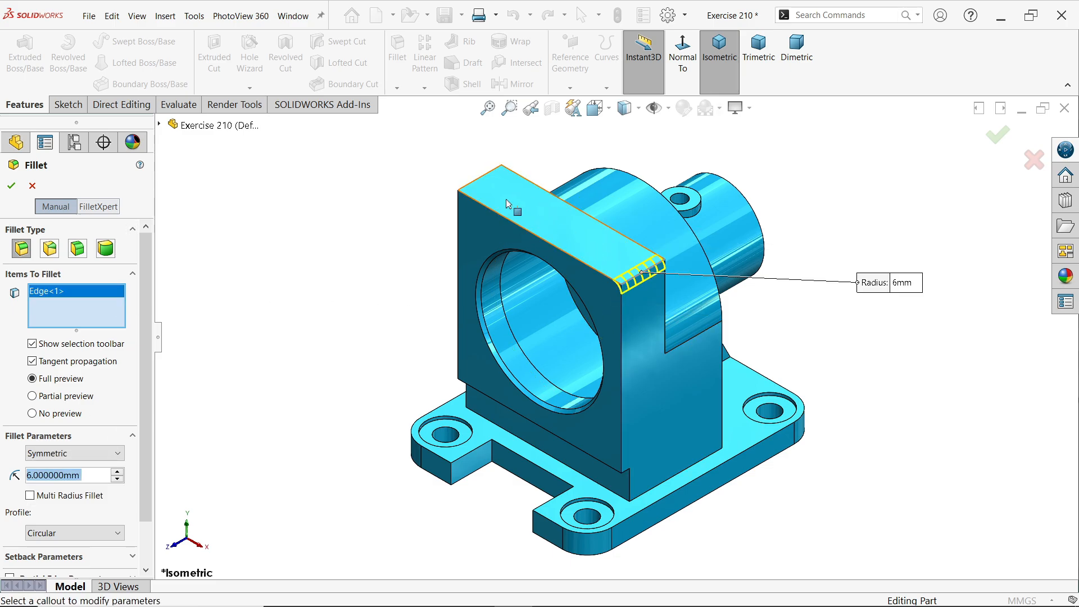
left_click(477, 187)
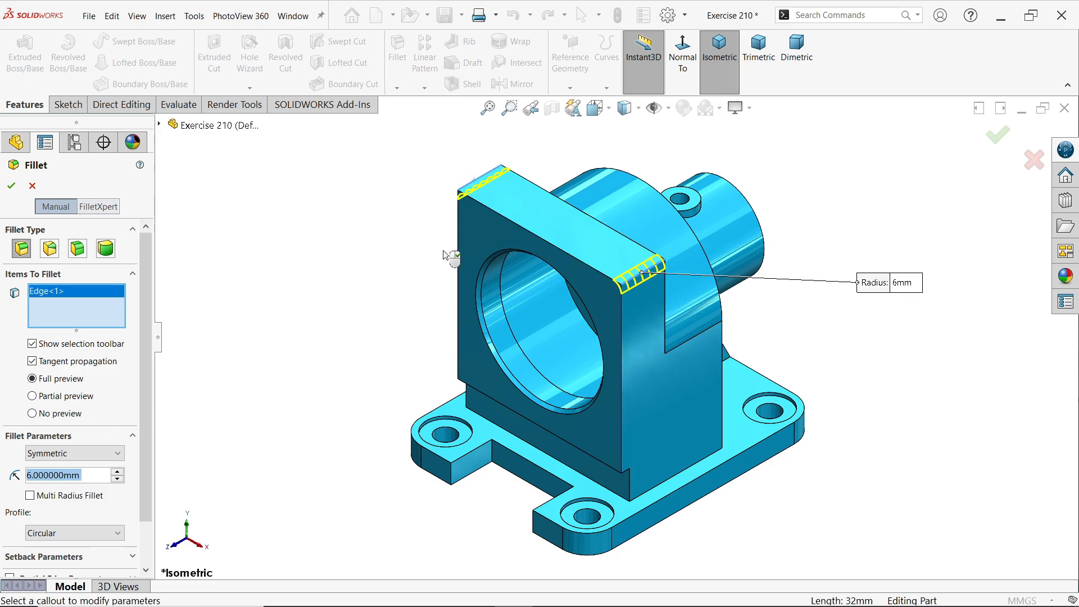
left_click(466, 378)
left_click(627, 475)
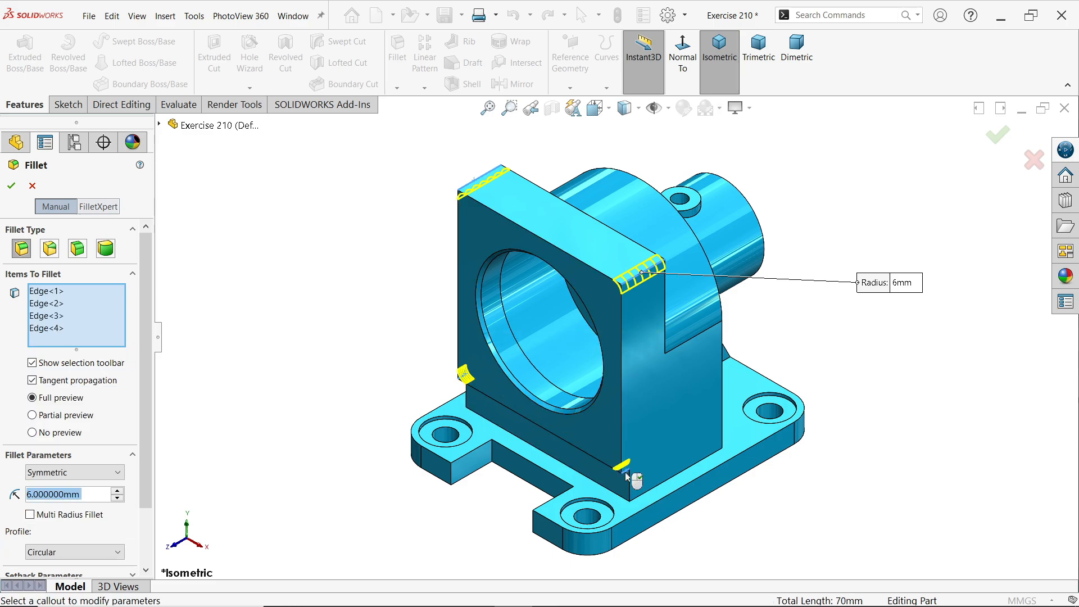
left_click(9, 189)
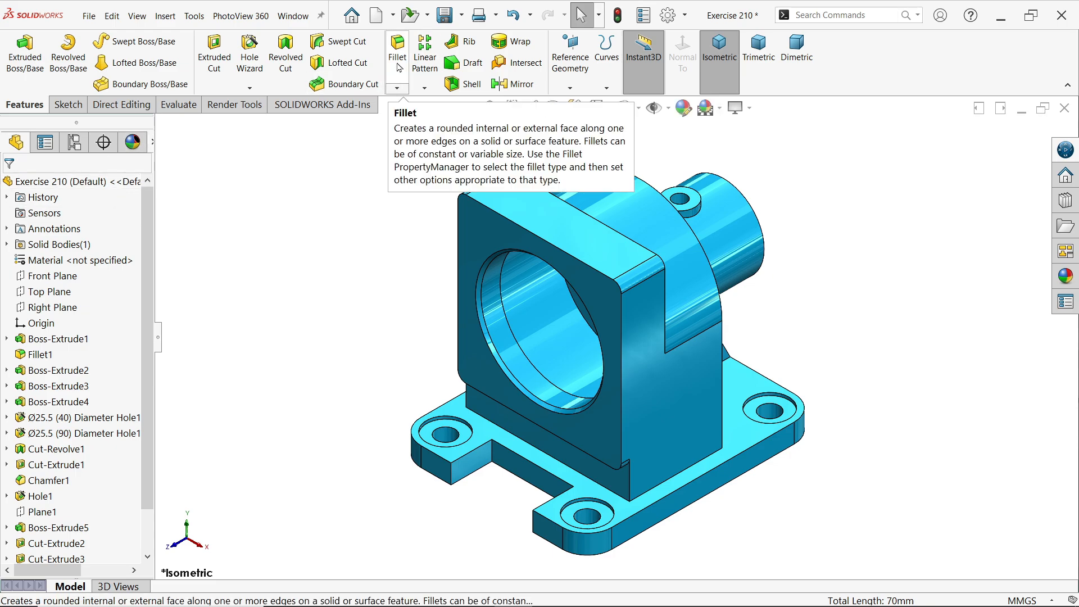
- Fillet the edge where the round pad meets the cylinder with a 3 mm radius
left_click(398, 66)
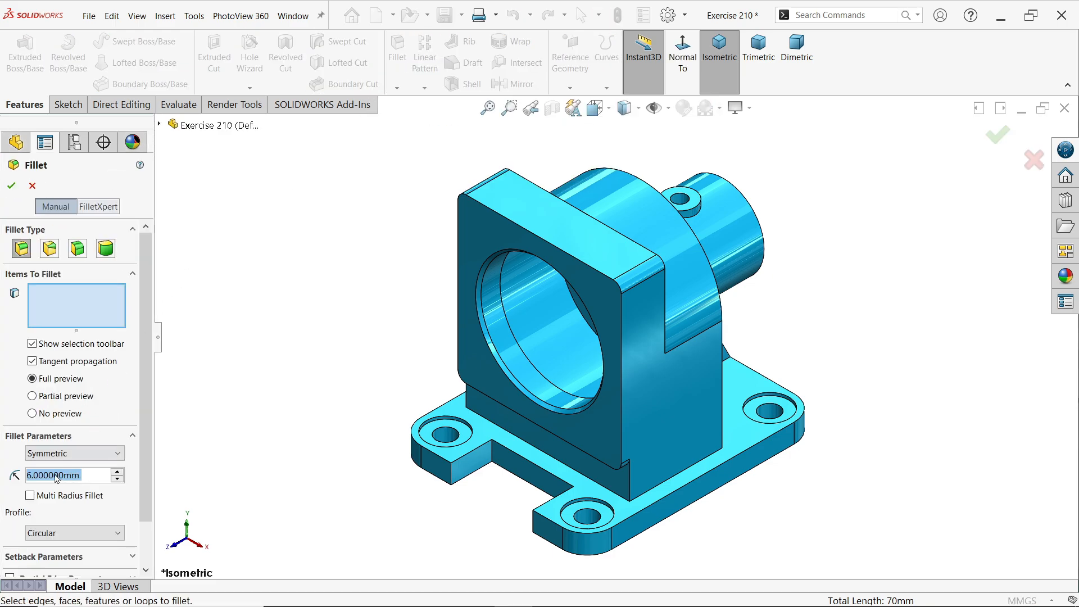
type("3")
key("Return")
scroll(730, 217, "down", 3)
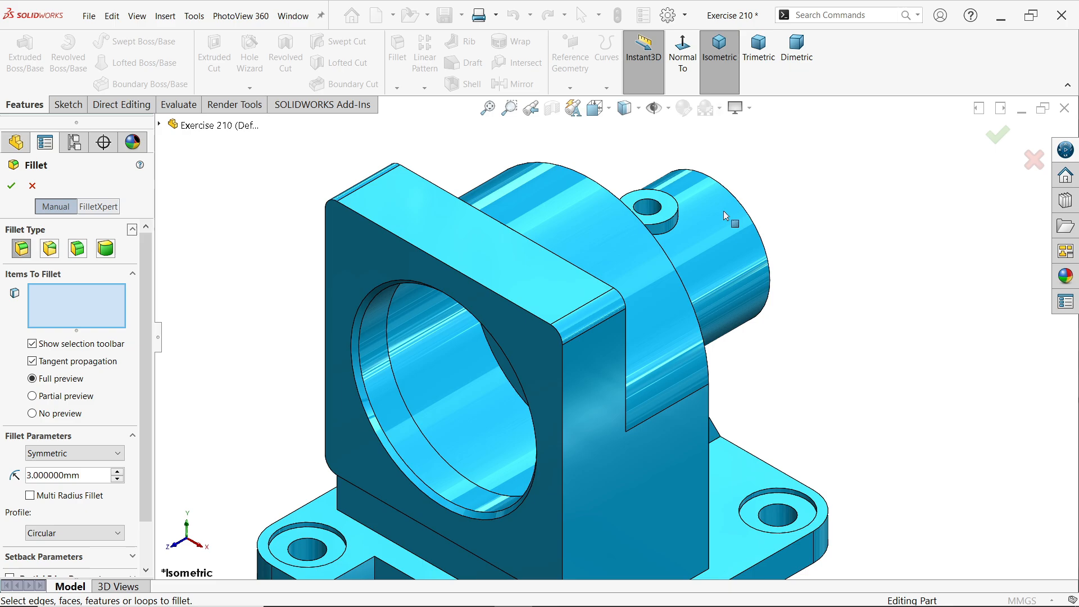
left_click(659, 240)
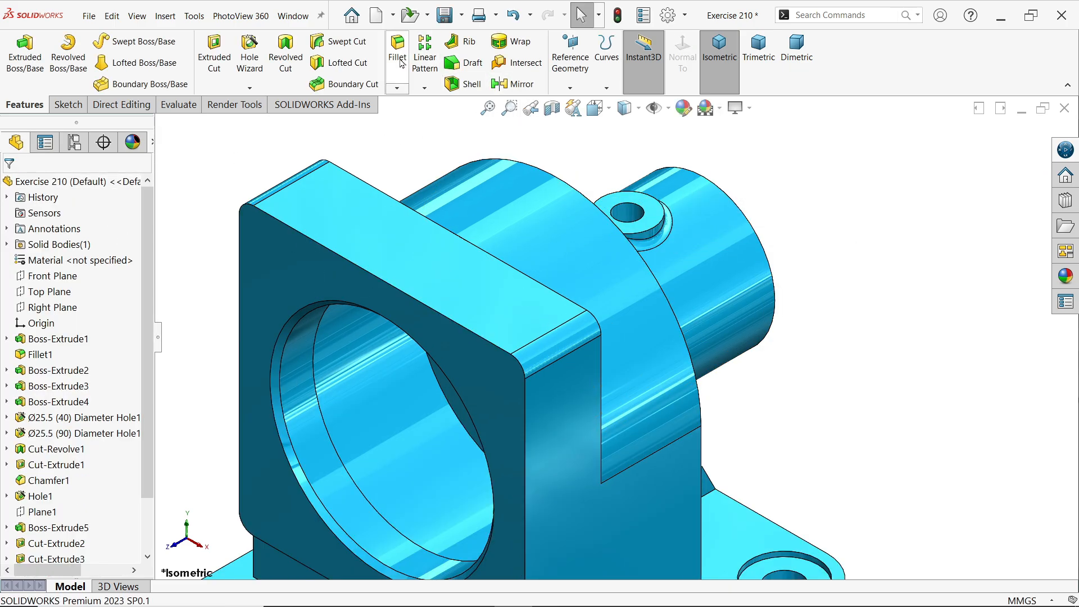
- Start a 5 mm fillet on the arched rear edge of the upright block and the edge where the cylinder meets it
left_click(397, 57)
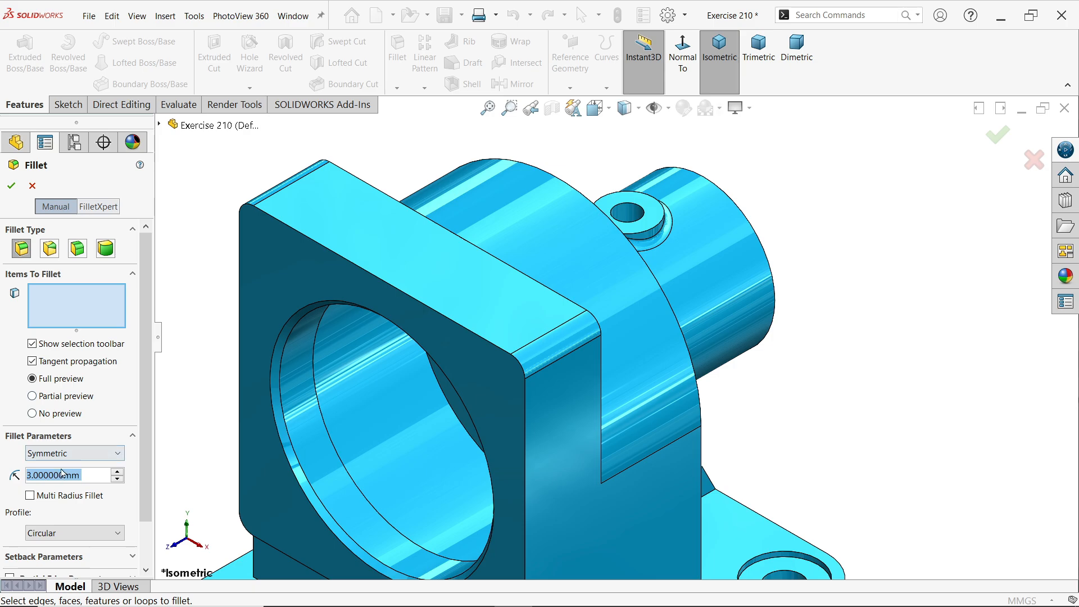
type("5")
key("Return")
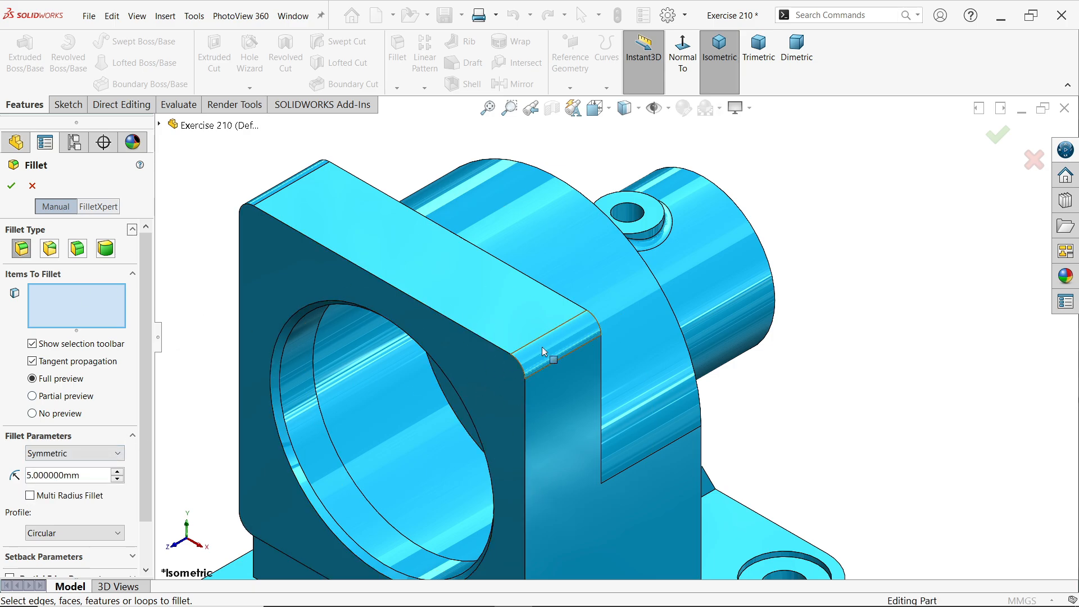
scroll(541, 347, "up", 5)
scroll(581, 443, "down", 2)
middle_click_drag(617, 435, 553, 441)
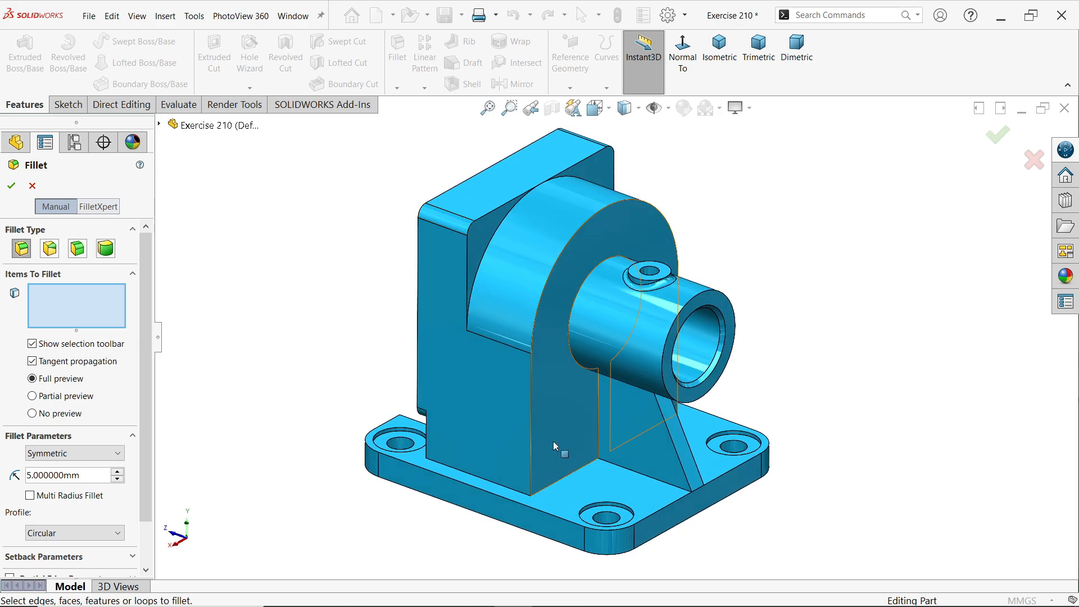
left_click(530, 423)
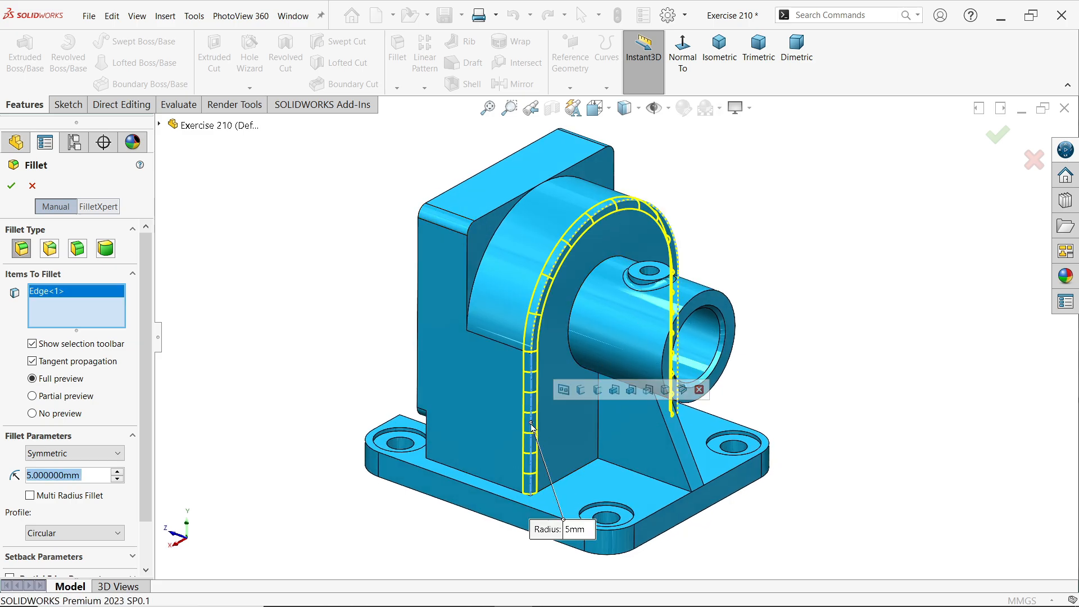
left_click(569, 351)
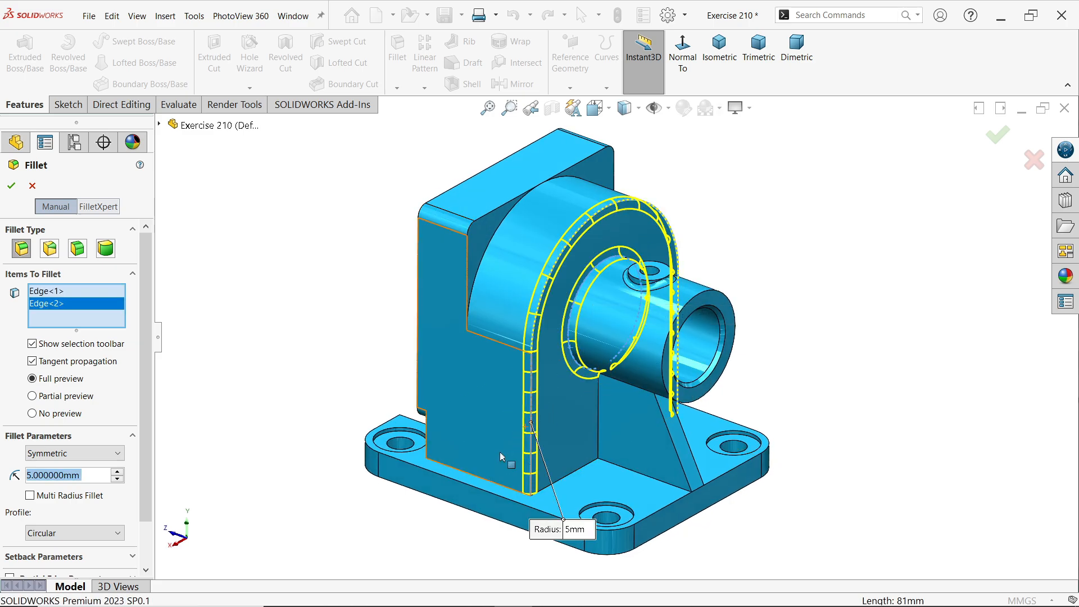
- Add the two short vertical edges below the front flange and the rib's two vertical junction edges to the 5 mm fillet
middle_click_drag(478, 440, 556, 478)
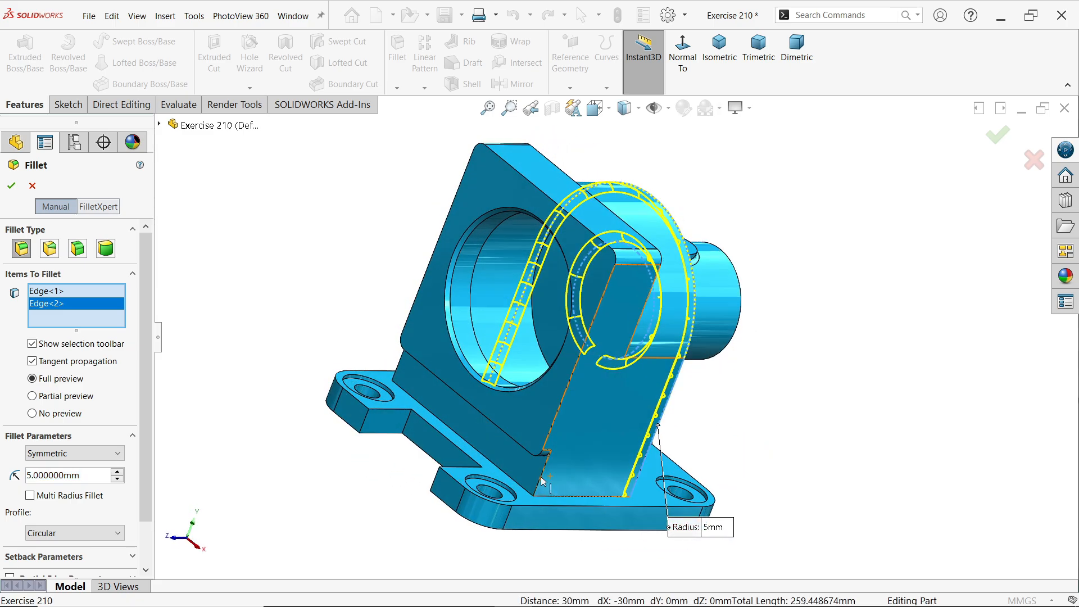
left_click(543, 481)
left_click(396, 376)
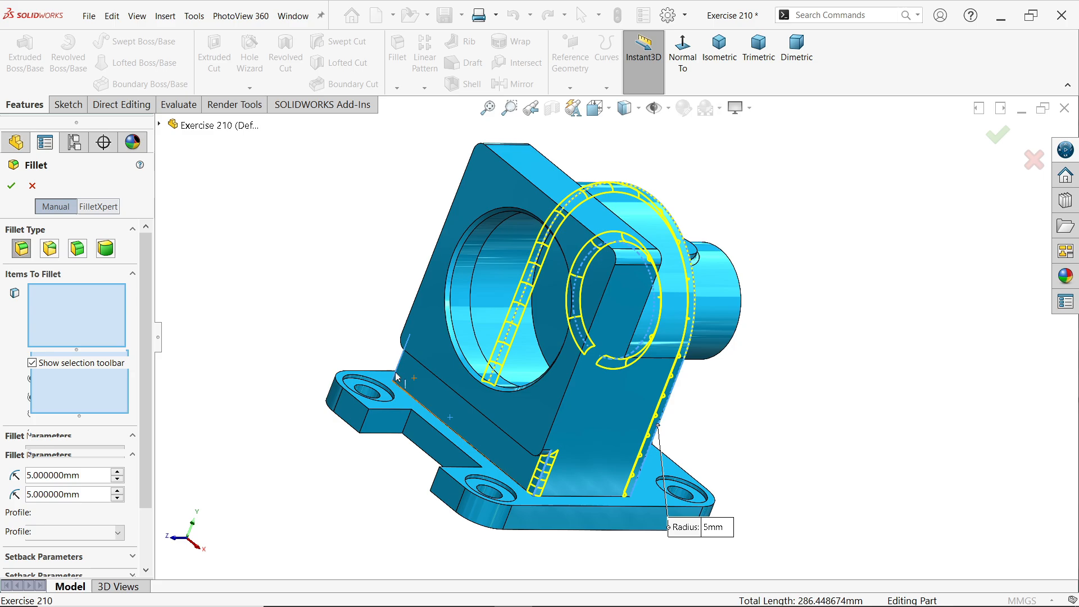
mouse_move(481, 429)
middle_mouse_down()
mouse_move(607, 472)
mouse_move(458, 424)
mouse_move(345, 440)
mouse_move(365, 463)
mouse_move(409, 380)
mouse_move(492, 417)
middle_mouse_up()
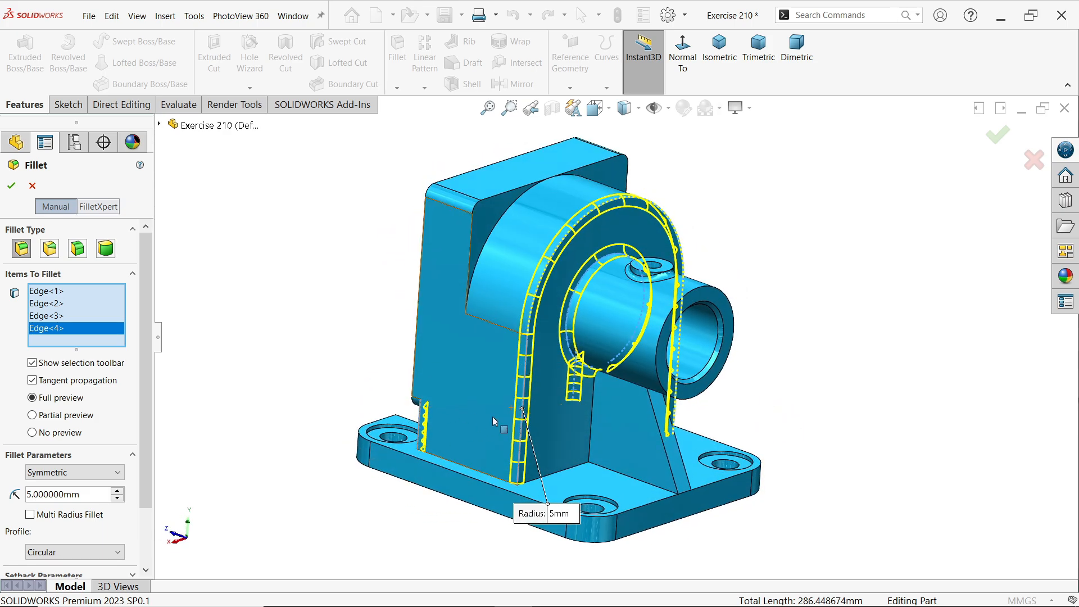
left_click(588, 426)
mouse_move(588, 426)
middle_mouse_down()
mouse_move(581, 440)
mouse_move(730, 270)
mouse_move(550, 433)
mouse_move(625, 406)
mouse_move(577, 432)
middle_mouse_up()
left_click(572, 442)
- Add the four upper edges of the cavity under the upright block and complete the 5 mm fillet
left_click(543, 442)
left_click(625, 406)
left_click(580, 441)
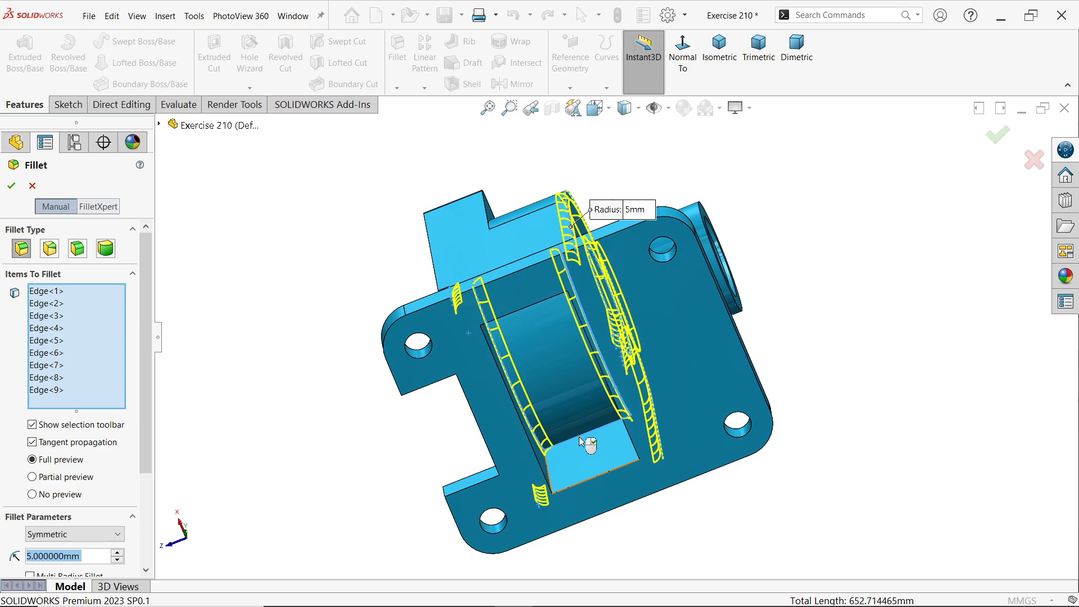
middle_click_drag(554, 328, 511, 247)
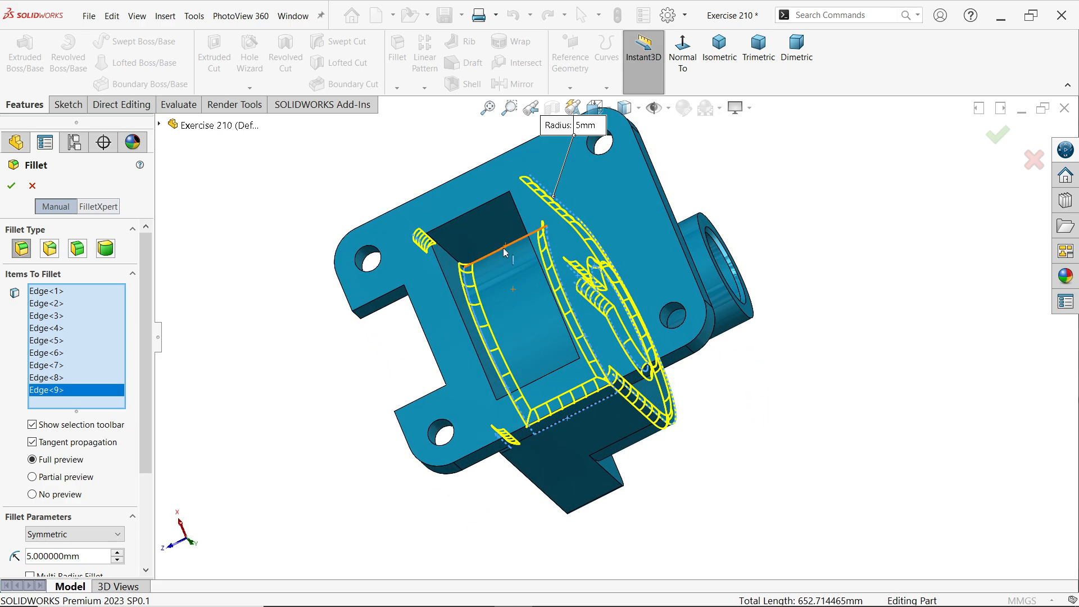
left_click(503, 247)
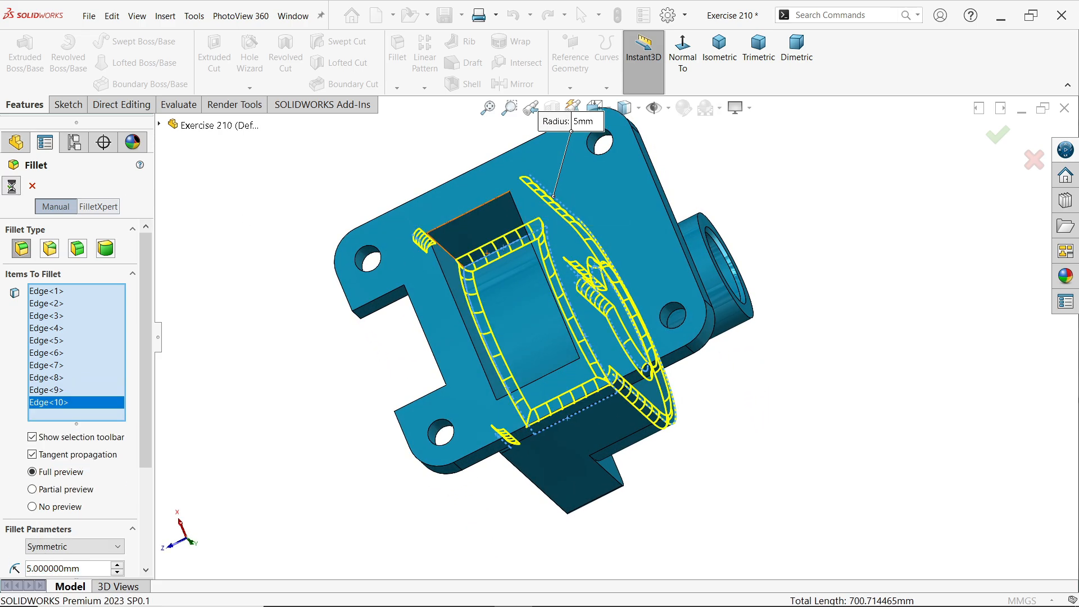
left_click(11, 185)
scroll(596, 232, "up", 2)
middle_click_drag(595, 231, 570, 407)
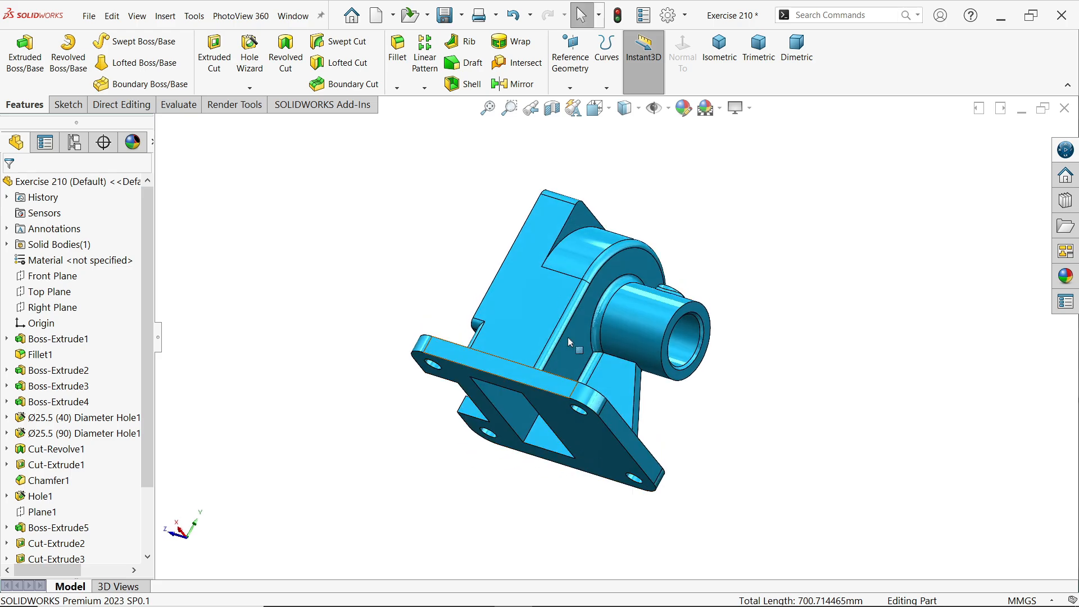
middle_click_drag(569, 339, 529, 426)
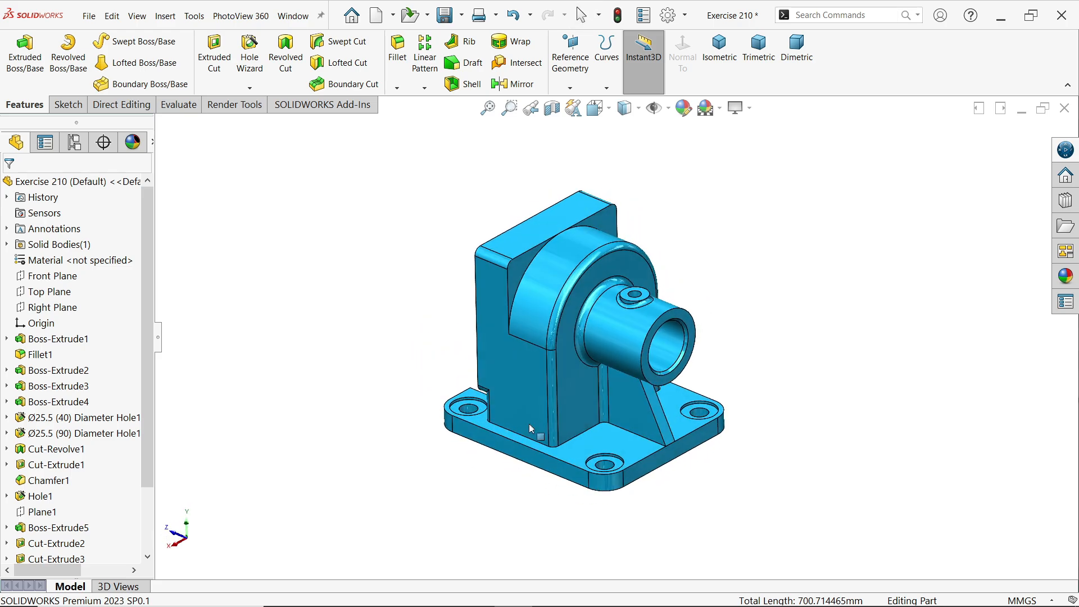
- Fillet the edges where the upright block and rib meet the base, plus the flange's underside edge, with a 5 mm radius
left_click(395, 59)
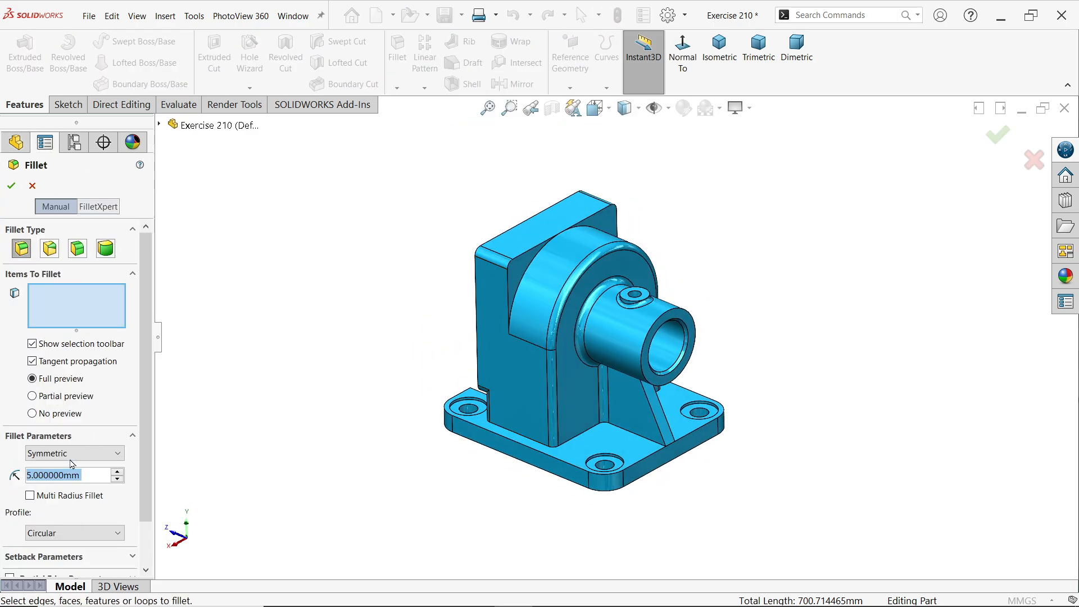
left_click(583, 438)
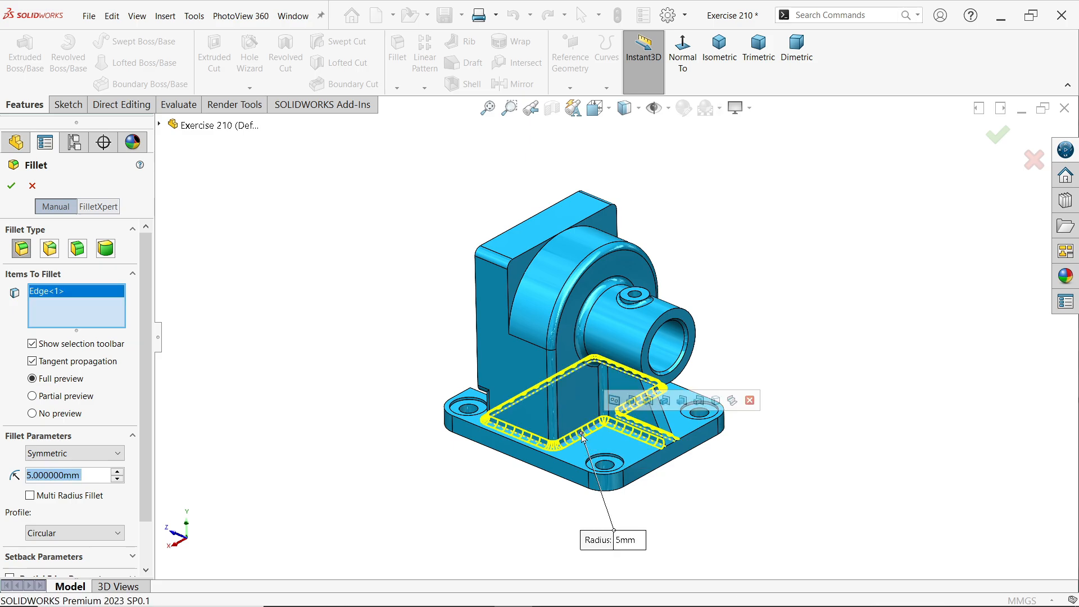
middle_click_drag(673, 279, 579, 286)
scroll(584, 307, "down", 3)
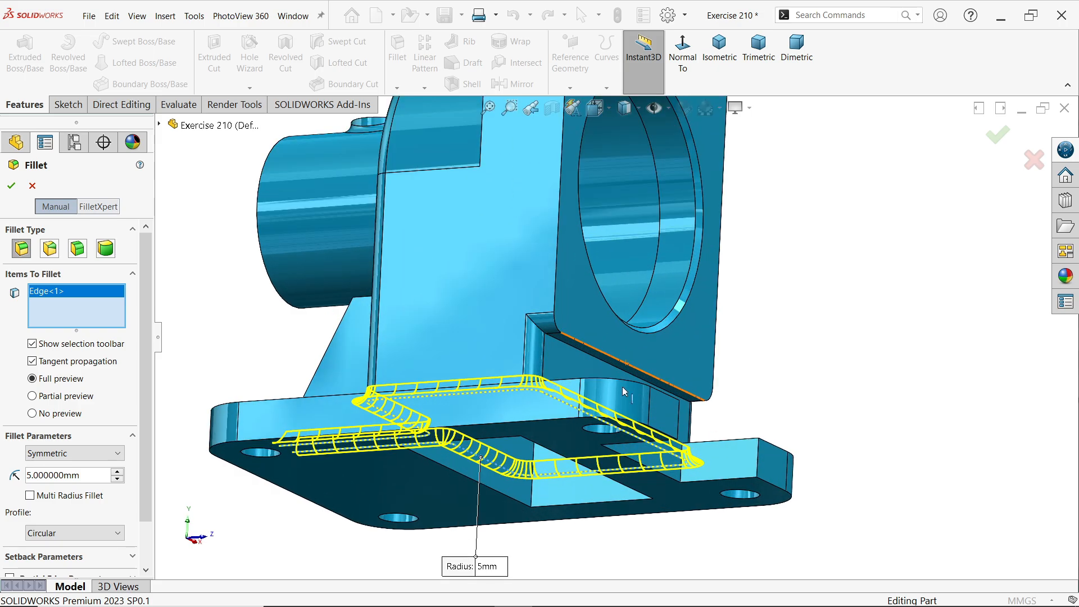
left_click(591, 357)
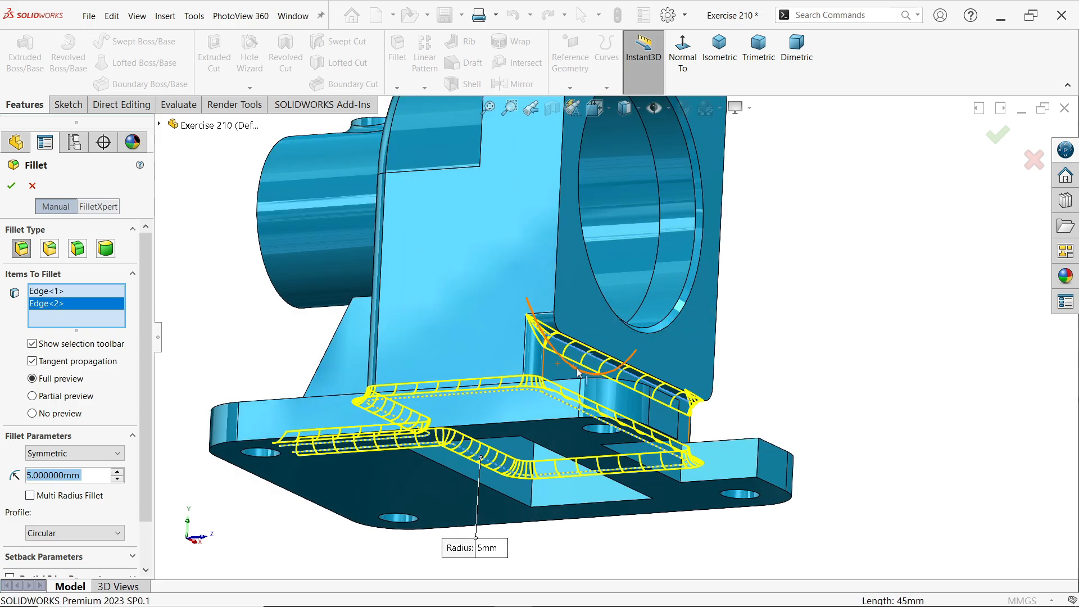
middle_click_drag(591, 358, 745, 459)
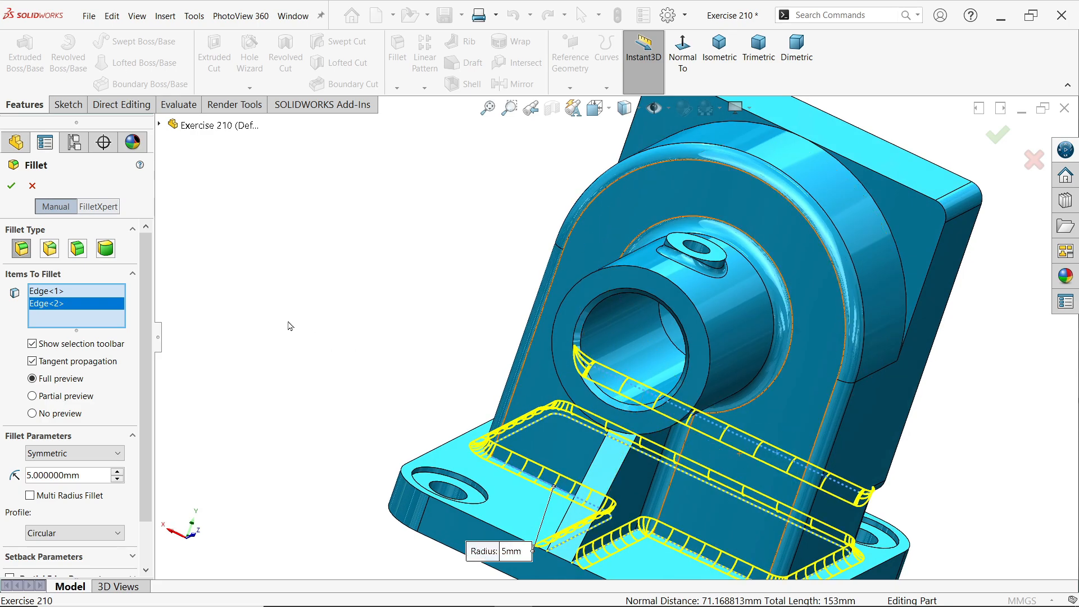
left_click(10, 186)
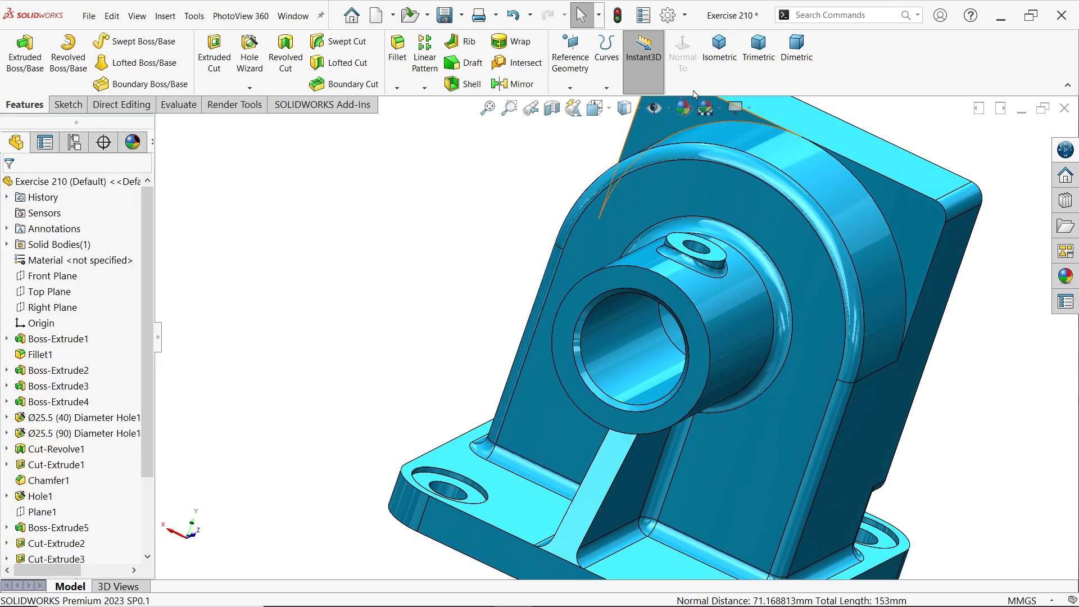
- Section the model on the Right Plane, inspect the bores and fillets face-on, and turn the section off
left_click(719, 49)
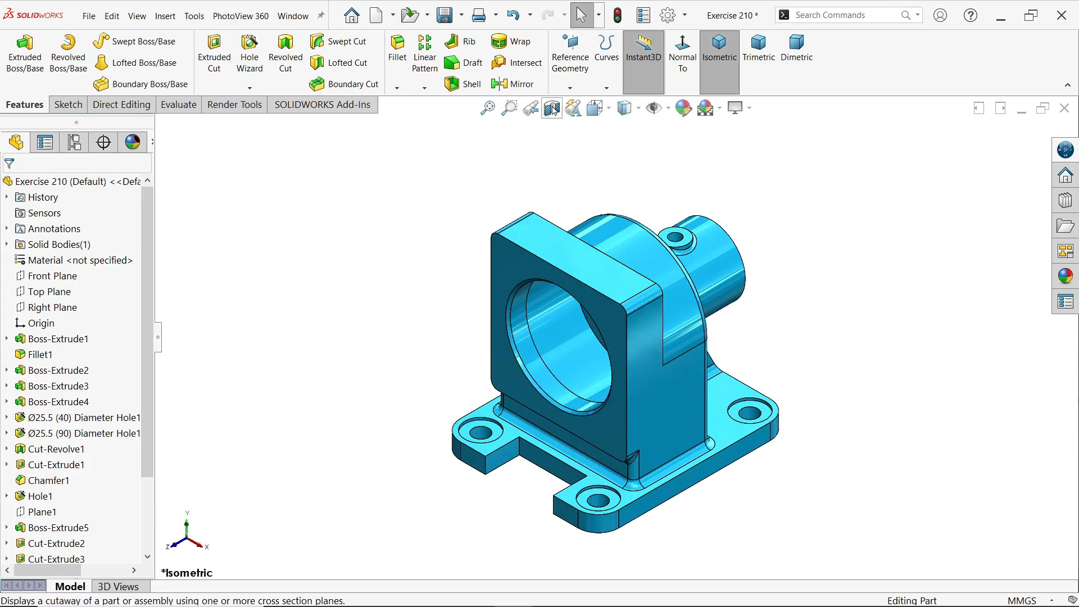
left_click(552, 108)
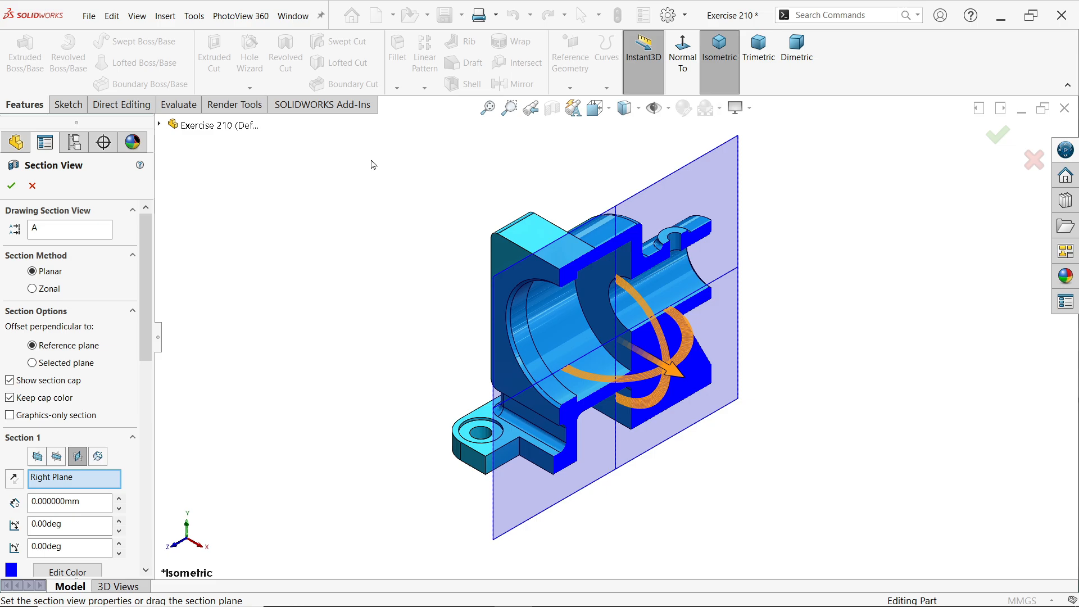
left_click(11, 187)
left_click(53, 306)
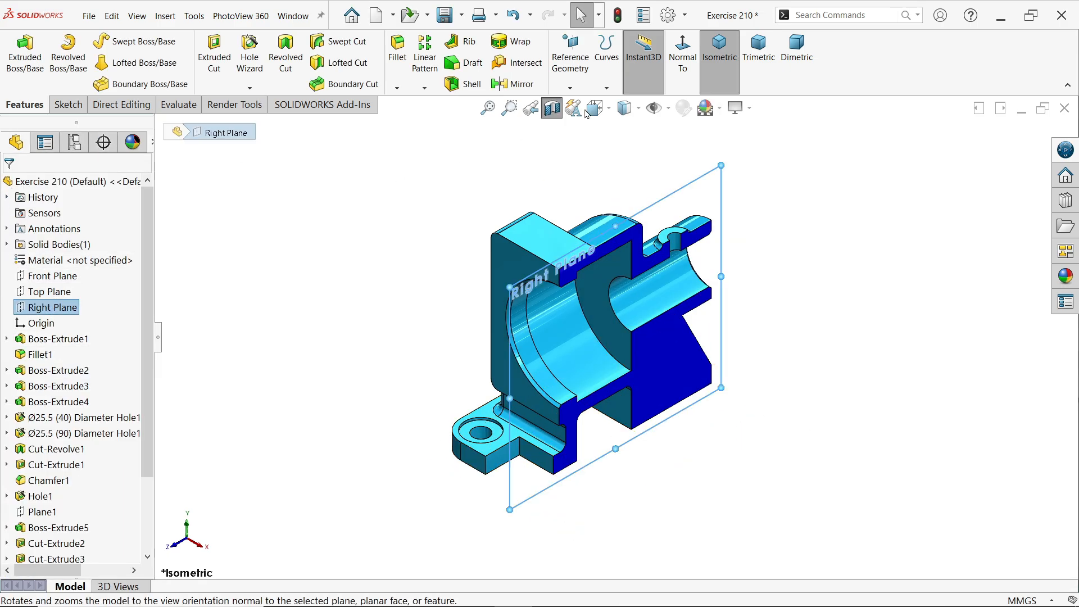
left_click(682, 56)
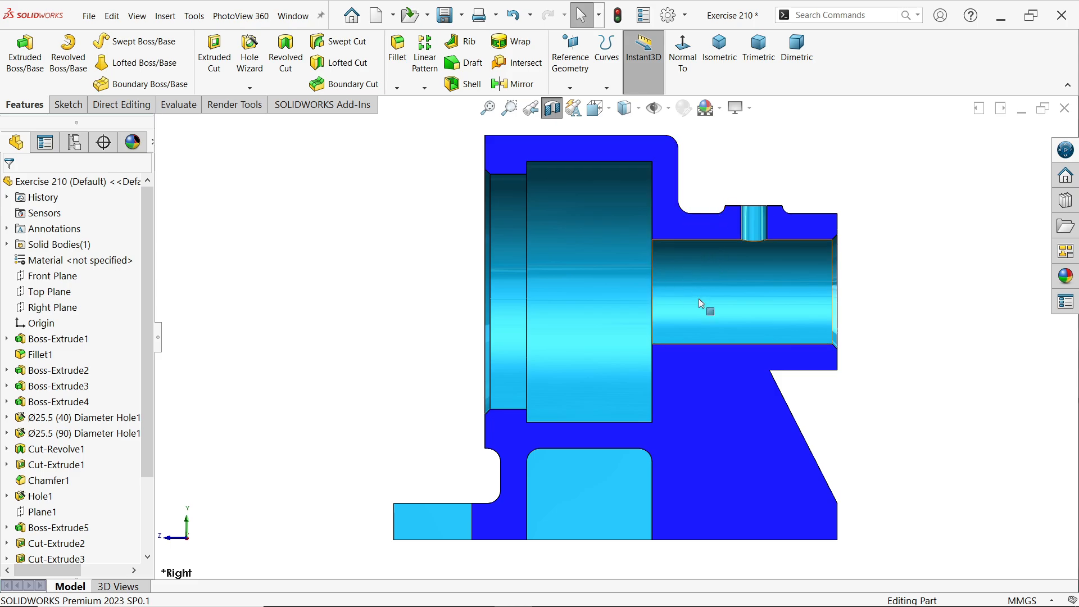
left_click(551, 108)
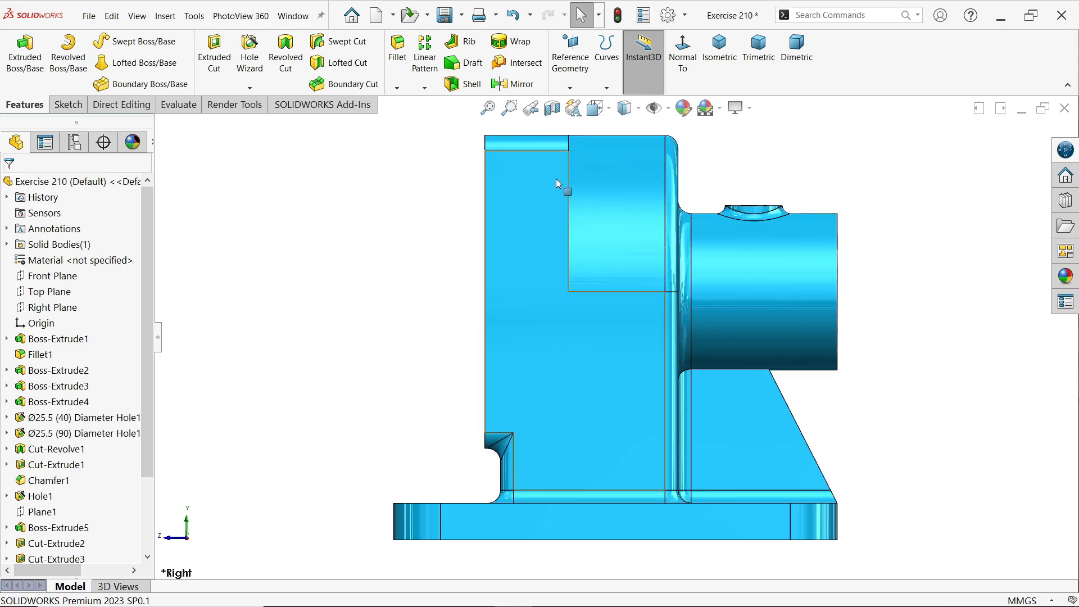
scroll(556, 184, "up", 3)
middle_click_drag(523, 236, 613, 292)
- Section the model on the Front Plane, inspect the cavity and base fillets face-on, and return to the full isometric view
left_click(53, 276)
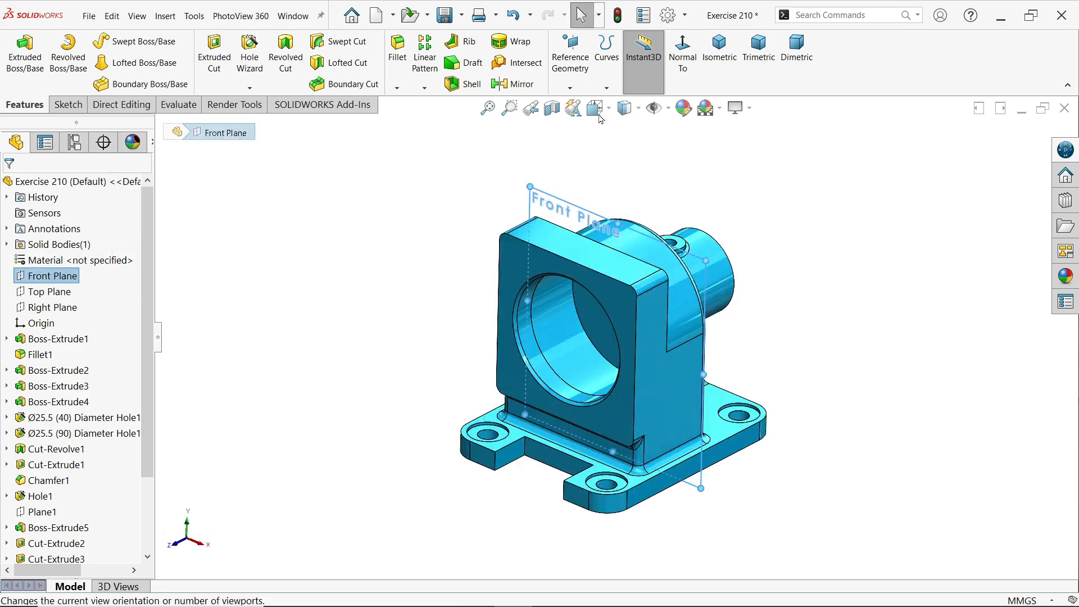
left_click(551, 107)
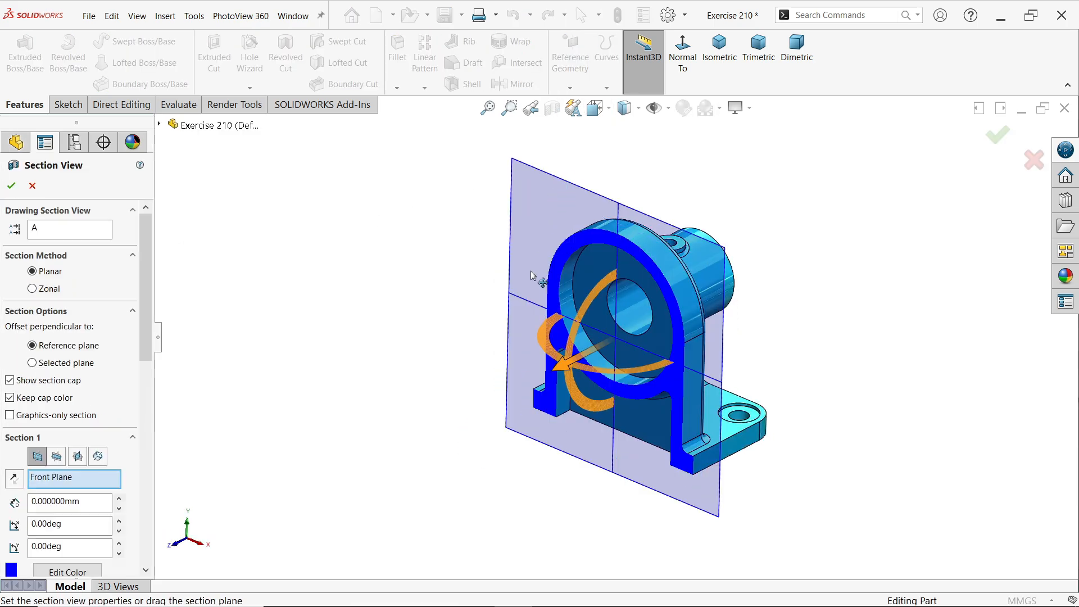
left_click(10, 186)
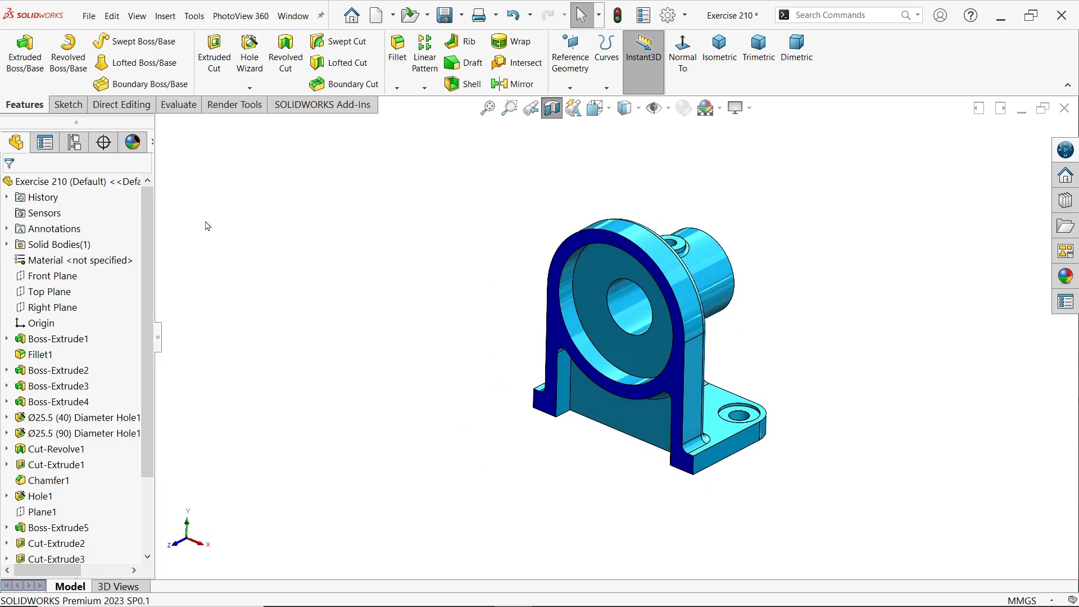
left_click(53, 276)
left_click(682, 56)
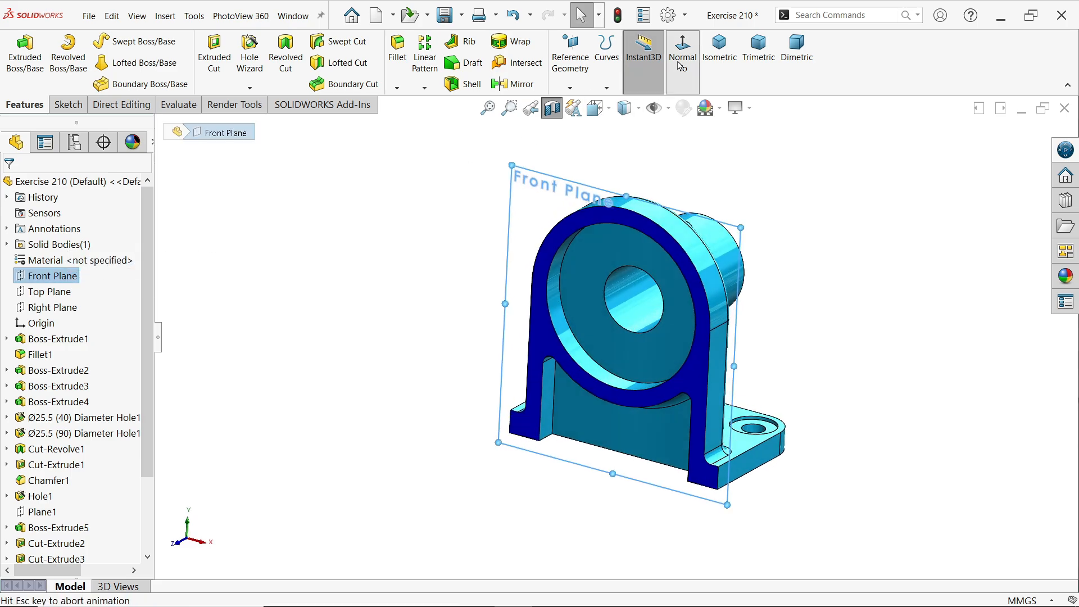
scroll(747, 393, "down", 3)
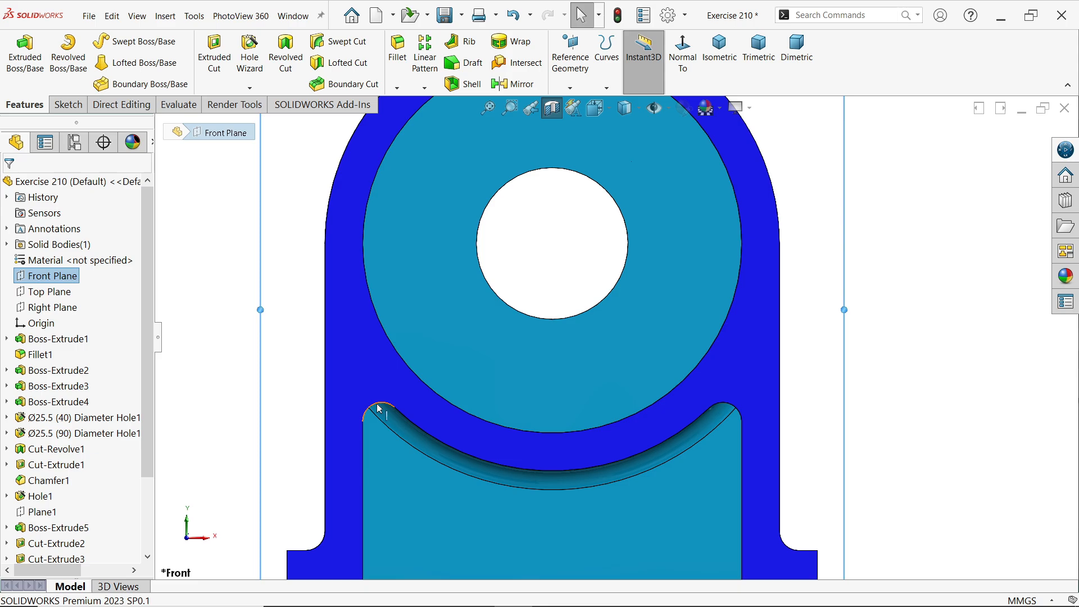
scroll(584, 407, "up", 3)
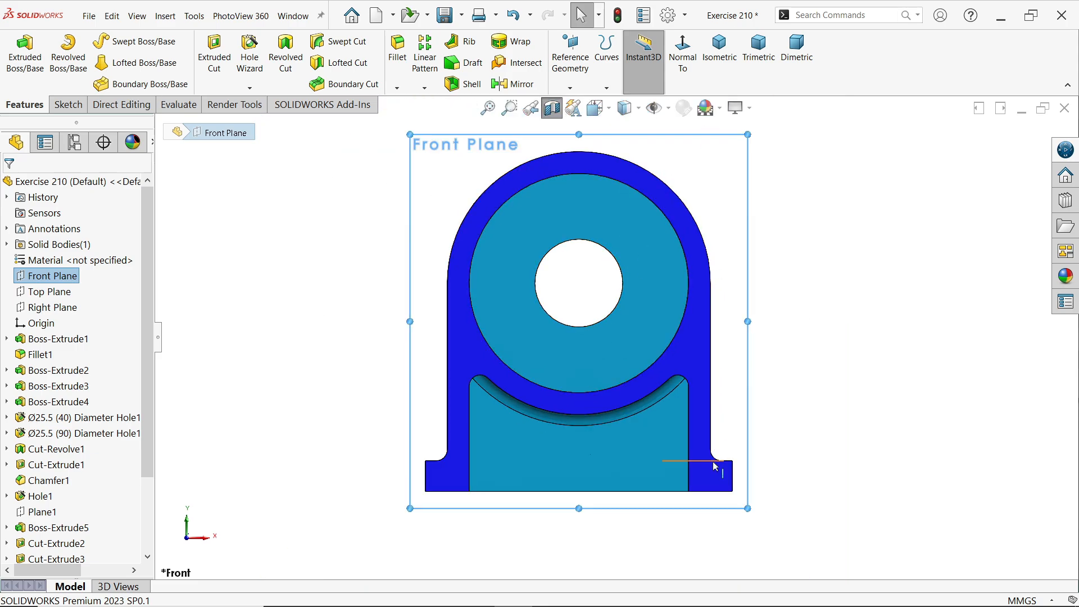
left_click(683, 63)
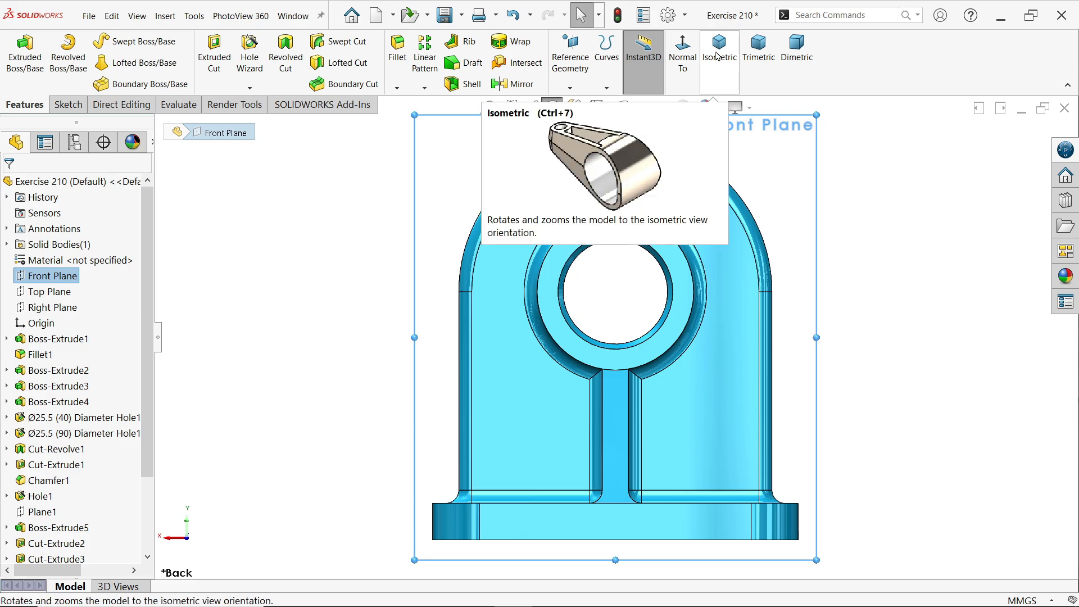
left_click(718, 56)
key("Escape")
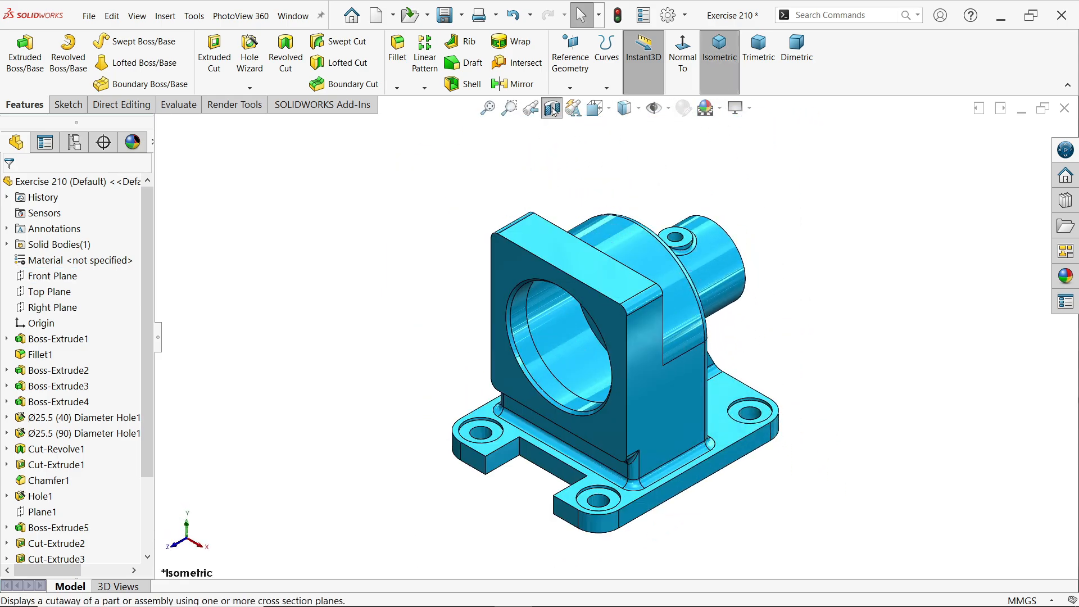
- Switch to the Exercise 210 drawing and examine the front and top views for the flange's M10 threaded holes
key("alt+Tab")
left_click_drag(662, 207, 647, 460)
left_click_drag(755, 324, 485, 485)
left_click_drag(679, 349, 501, 344)
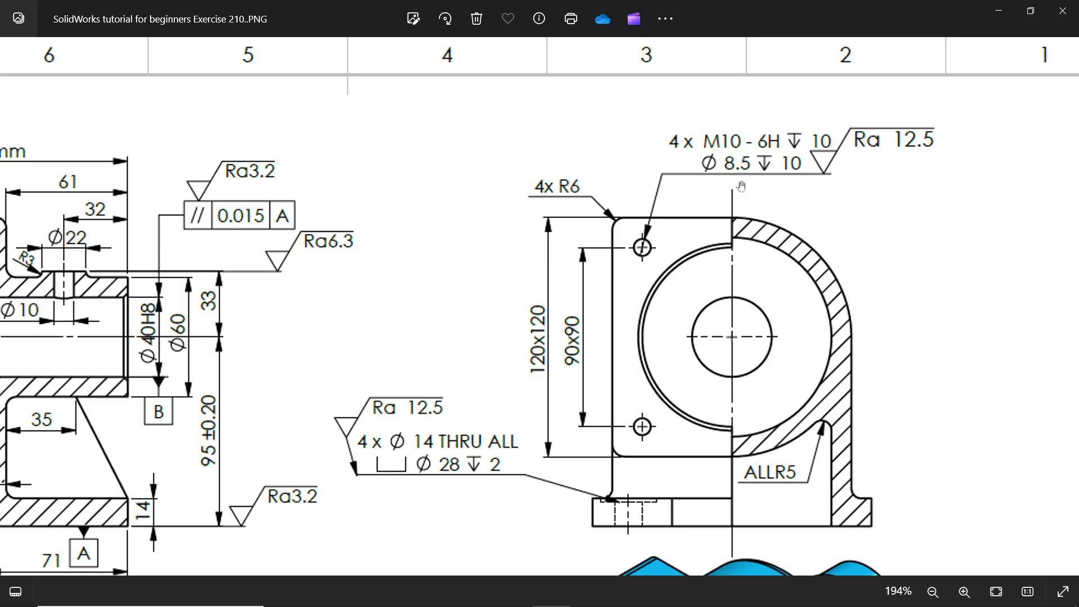
left_click_drag(637, 415, 736, 212)
left_click_drag(529, 448, 723, 190)
left_click_drag(534, 399, 736, 196)
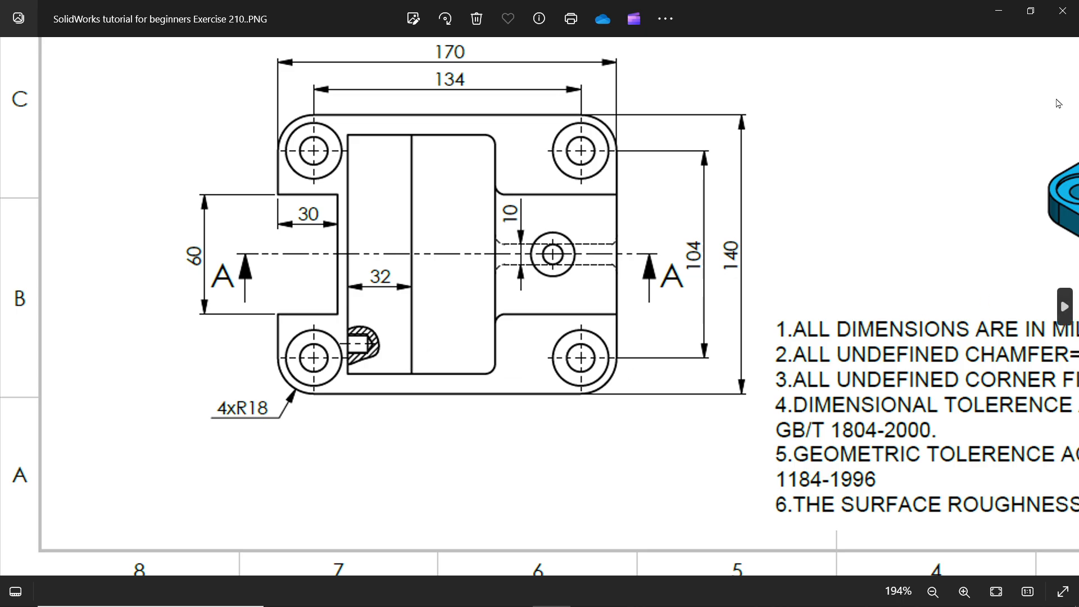
left_click(999, 10)
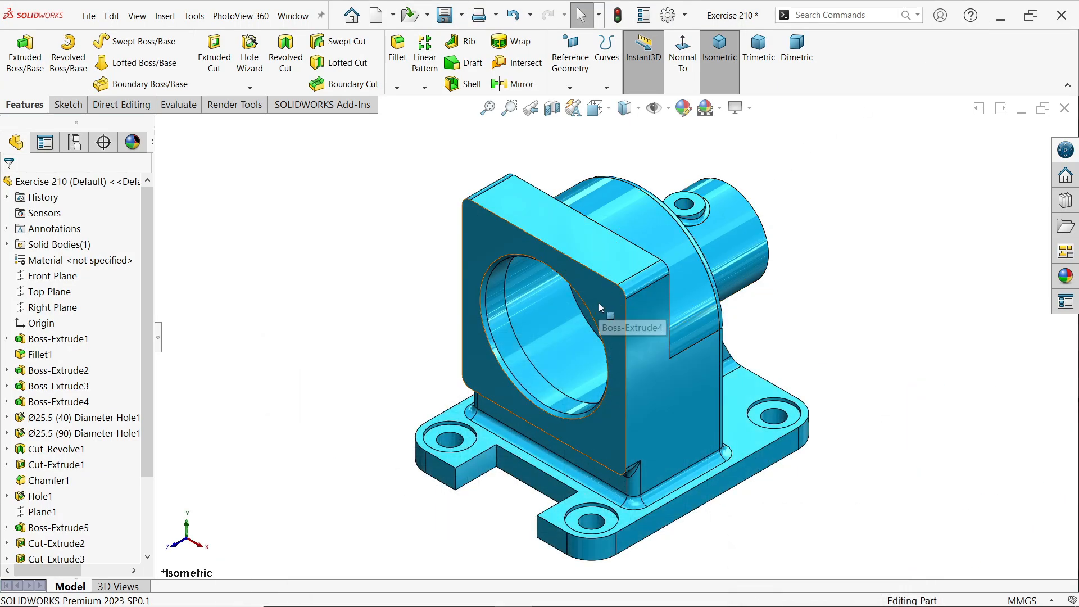
- Sketch a 90 by 90 mm center rectangle on the flange's front face, centred on the large bore
left_click(598, 303)
left_click(649, 270)
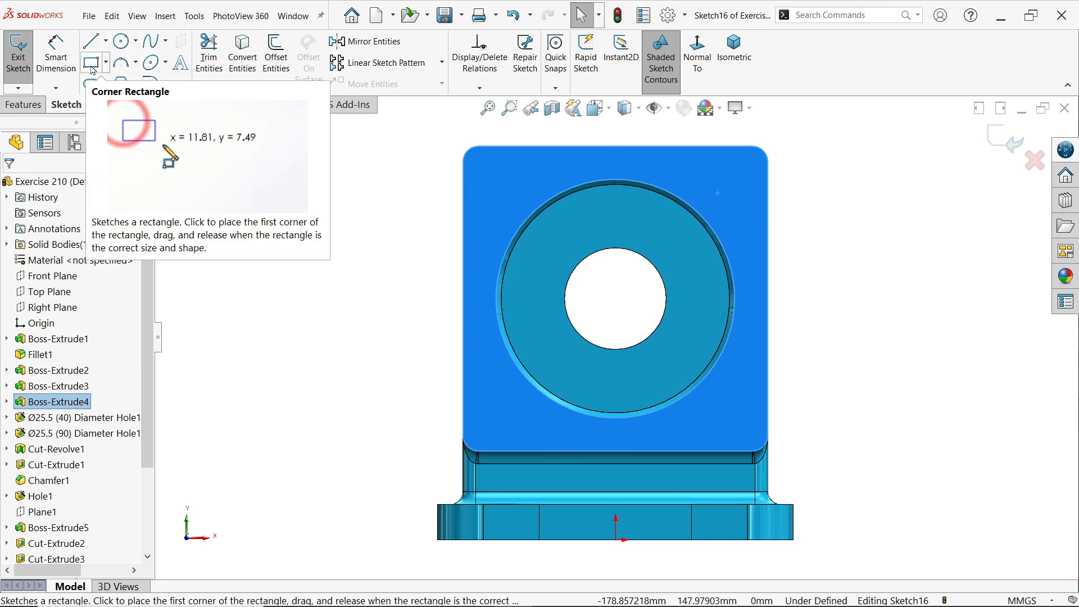
left_click(106, 62)
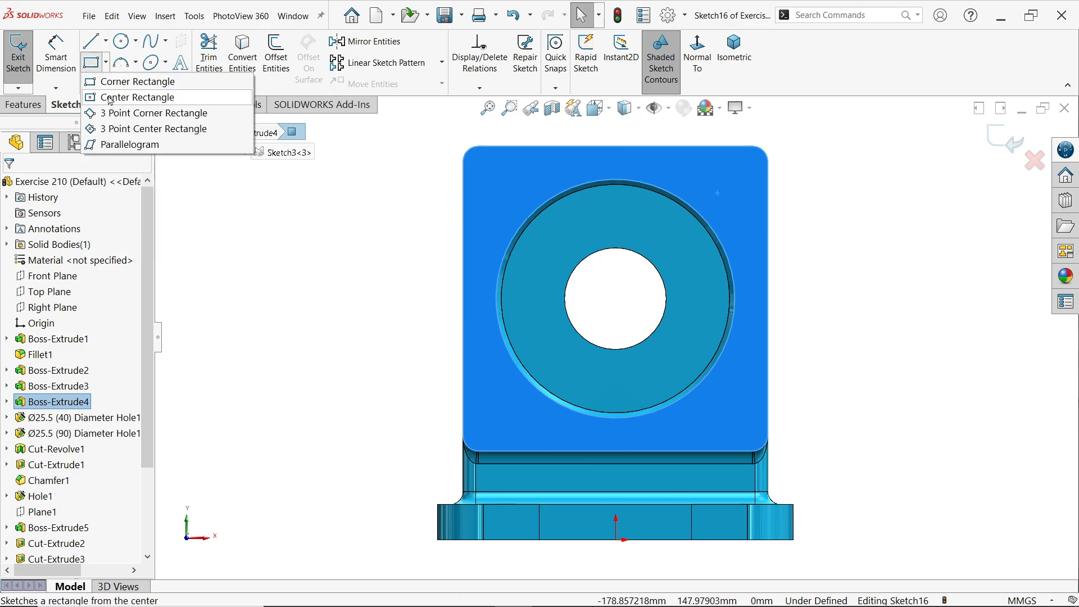
left_click(138, 97)
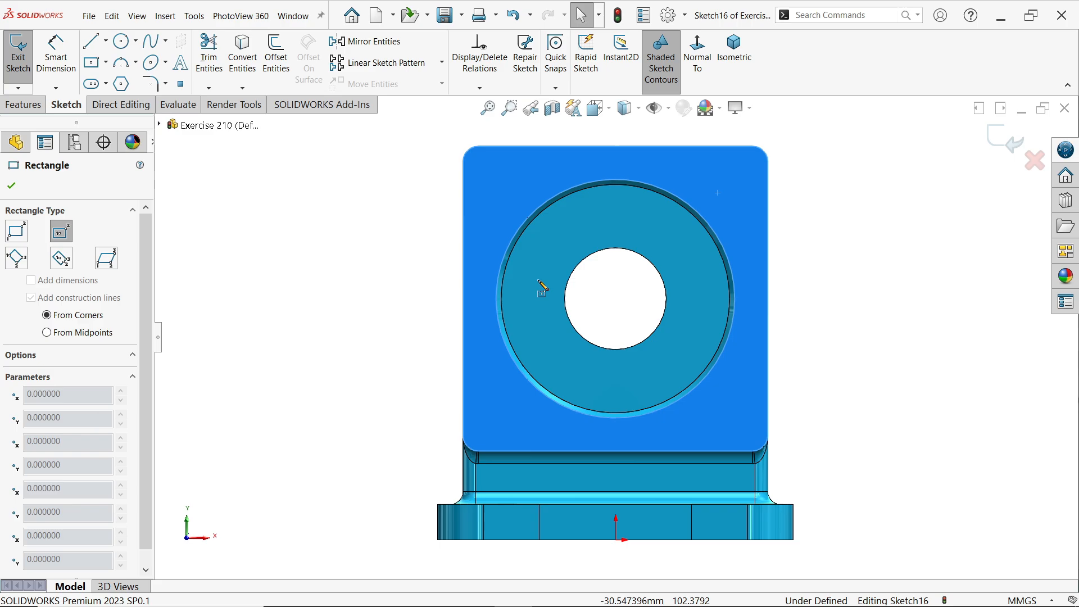
left_click(615, 300)
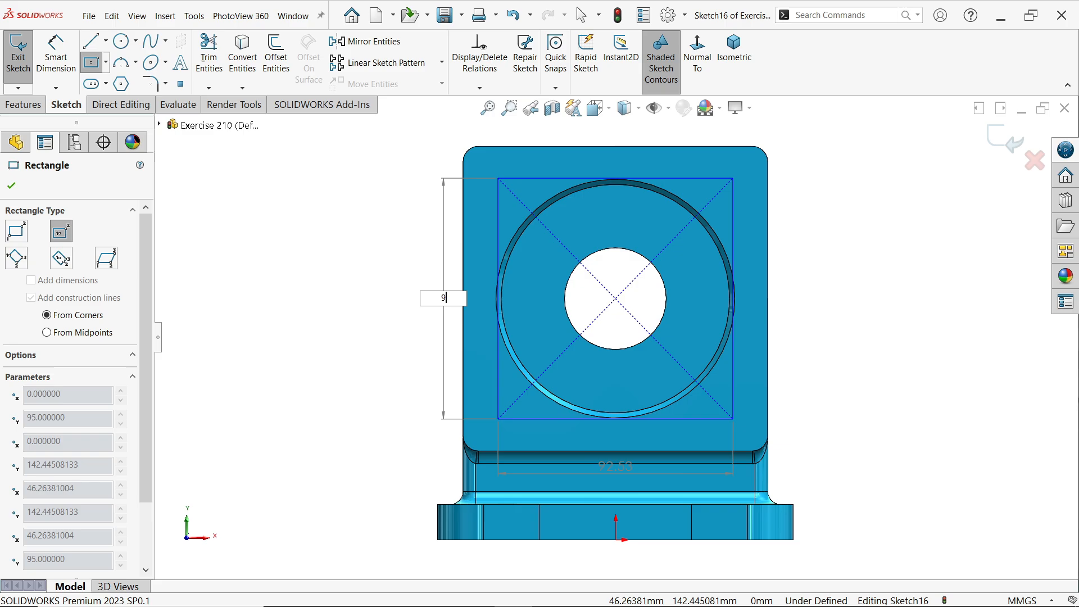
key("Tab")
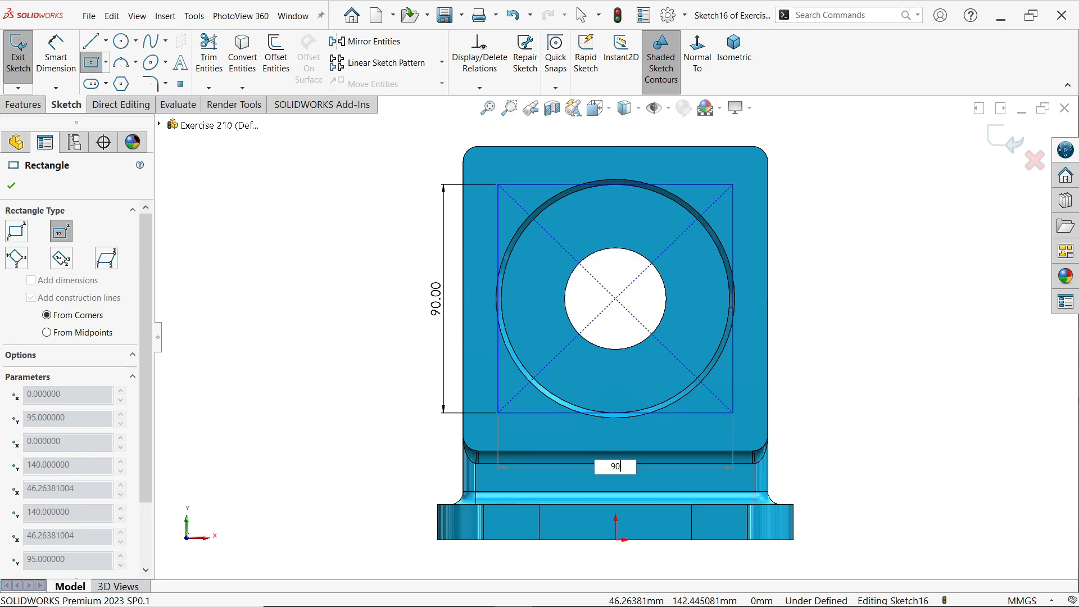
type("90")
key("Return")
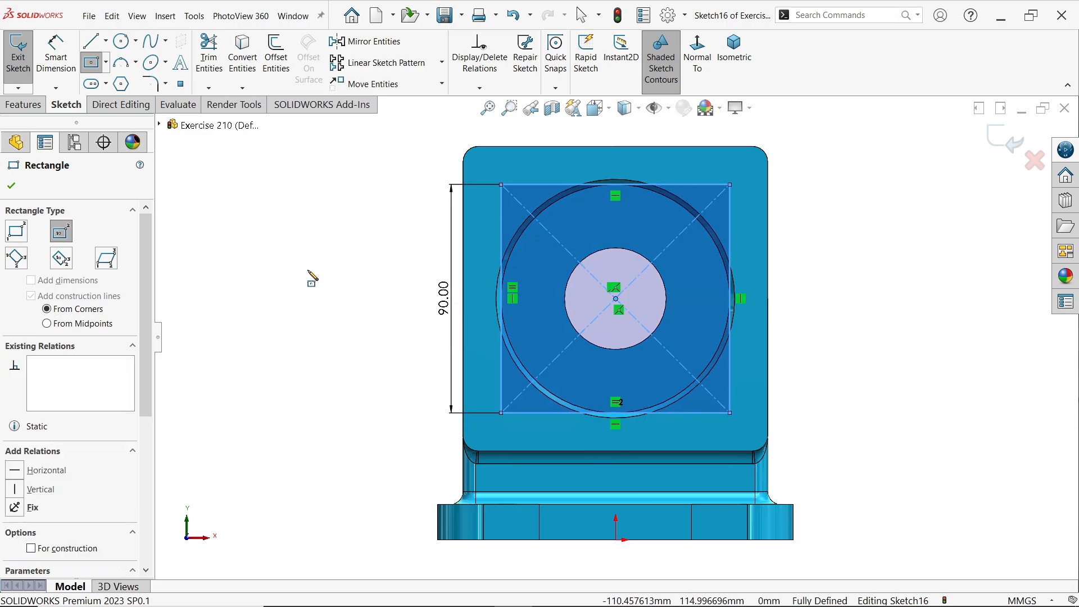
- Convert the 90 mm square to construction geometry and exit the sketch
scroll(144, 331, "down", 5)
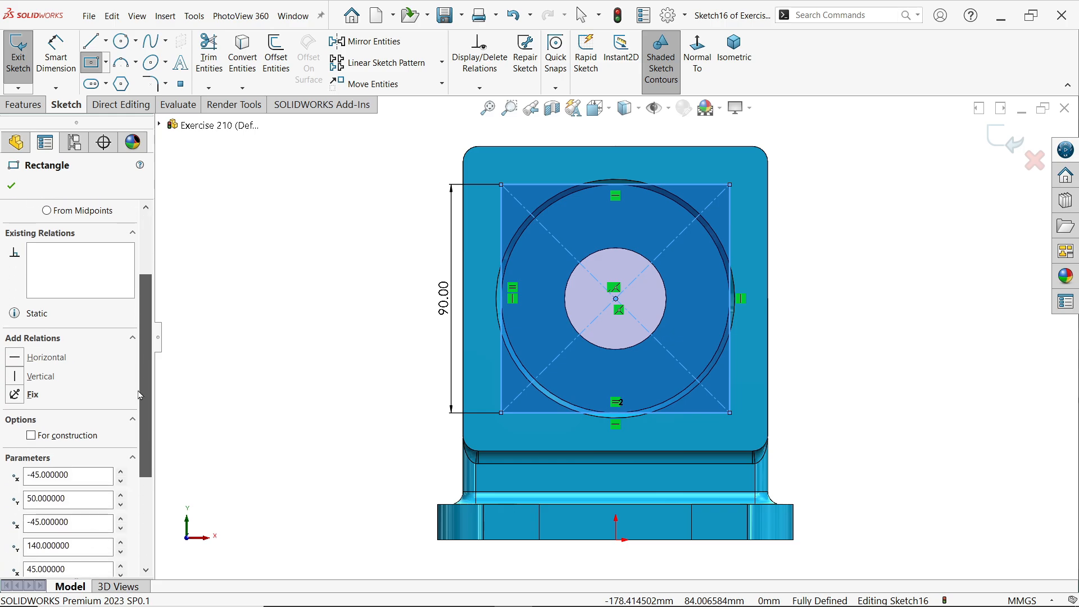
left_click(67, 383)
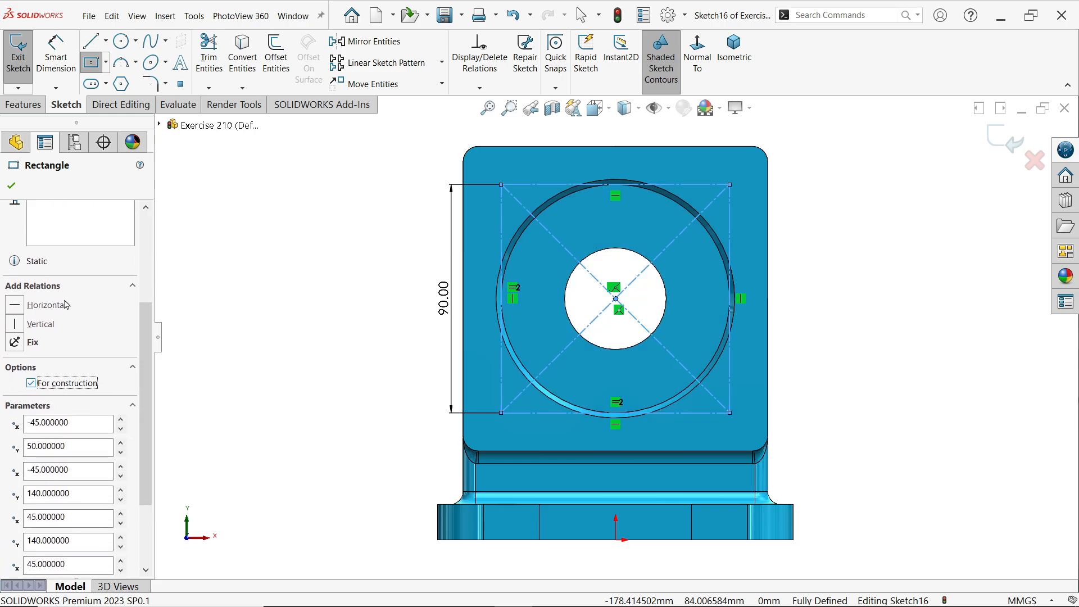
left_click(11, 186)
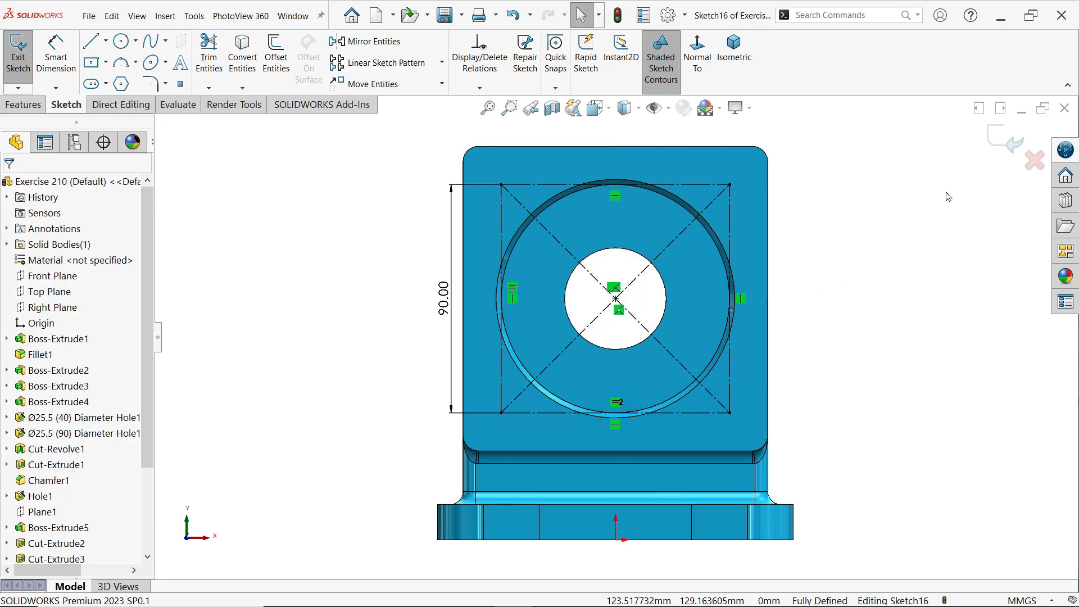
left_click(1001, 141)
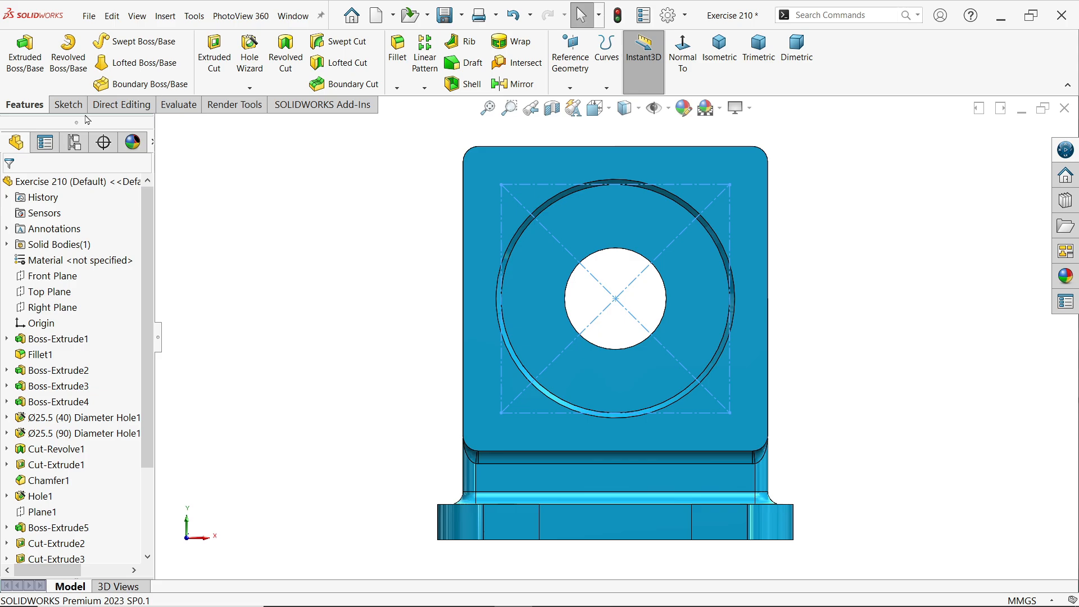
- Start a Hole Wizard straight tap with the GB standard, Tapped hole type and M10 size
left_click(251, 63)
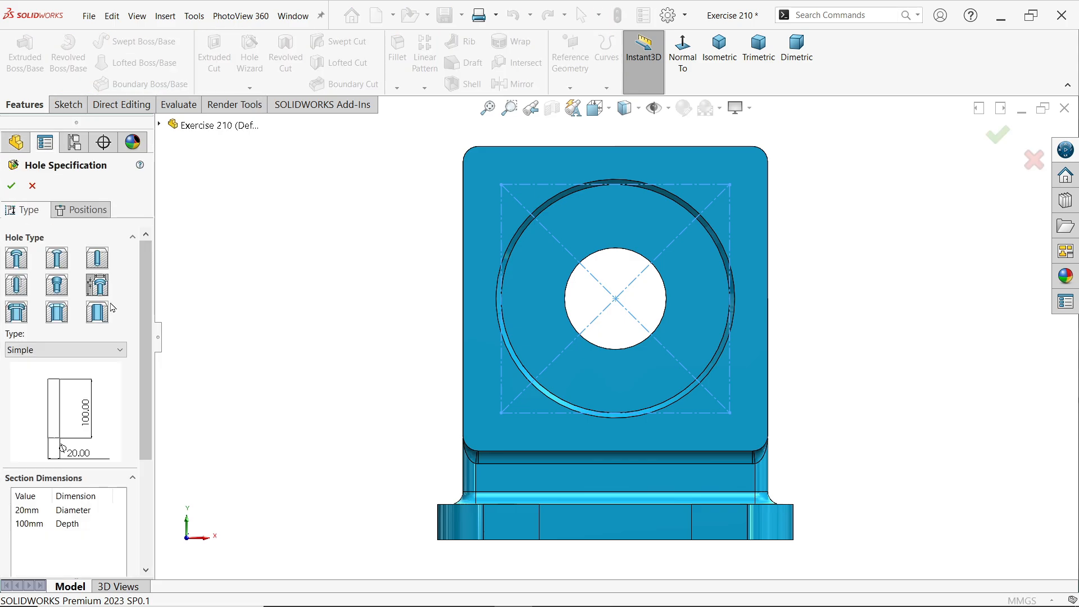
left_click(15, 286)
left_click(33, 416)
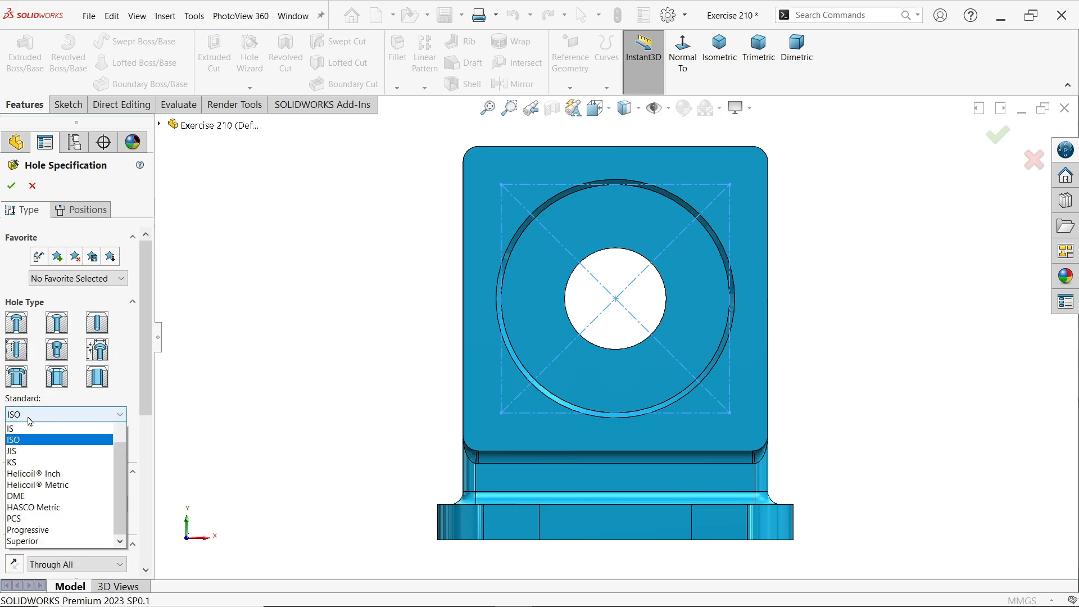
left_click(17, 441)
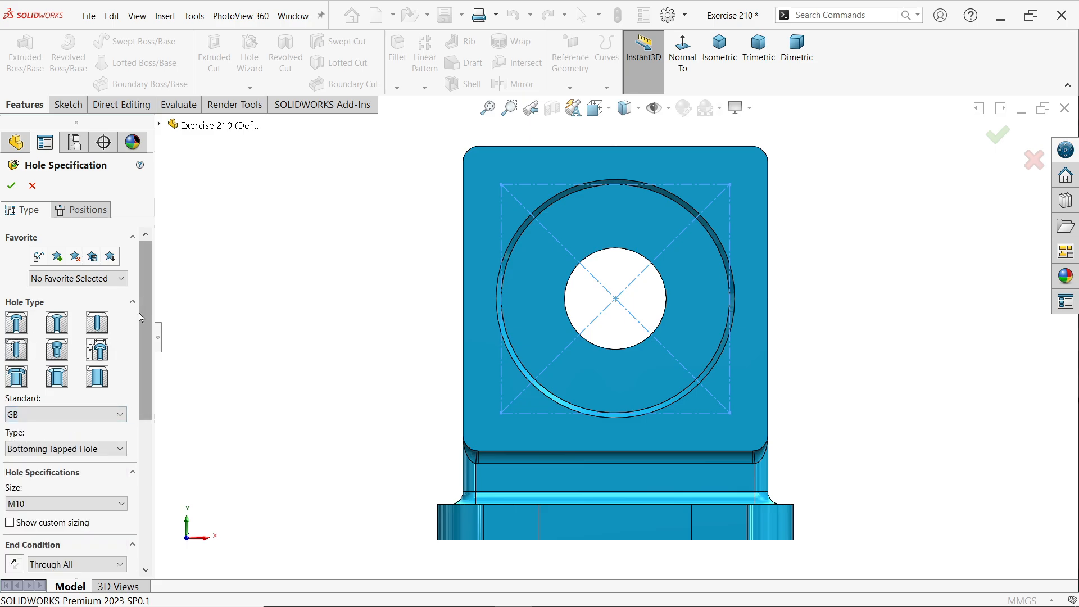
left_click_drag(141, 318, 143, 368)
left_click(62, 346)
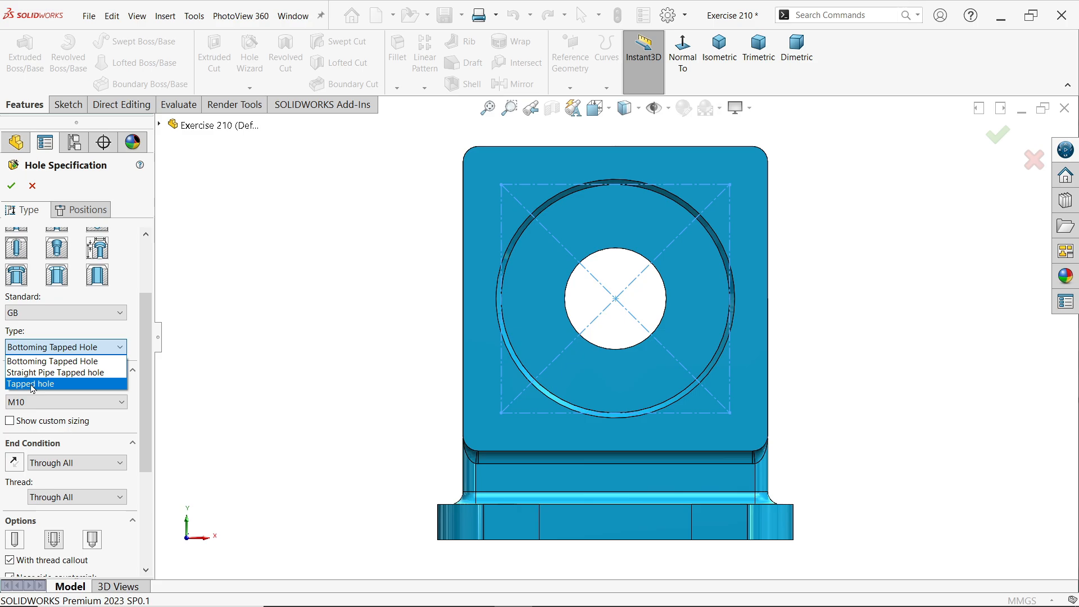
left_click(32, 384)
scroll(123, 358, "down", 4)
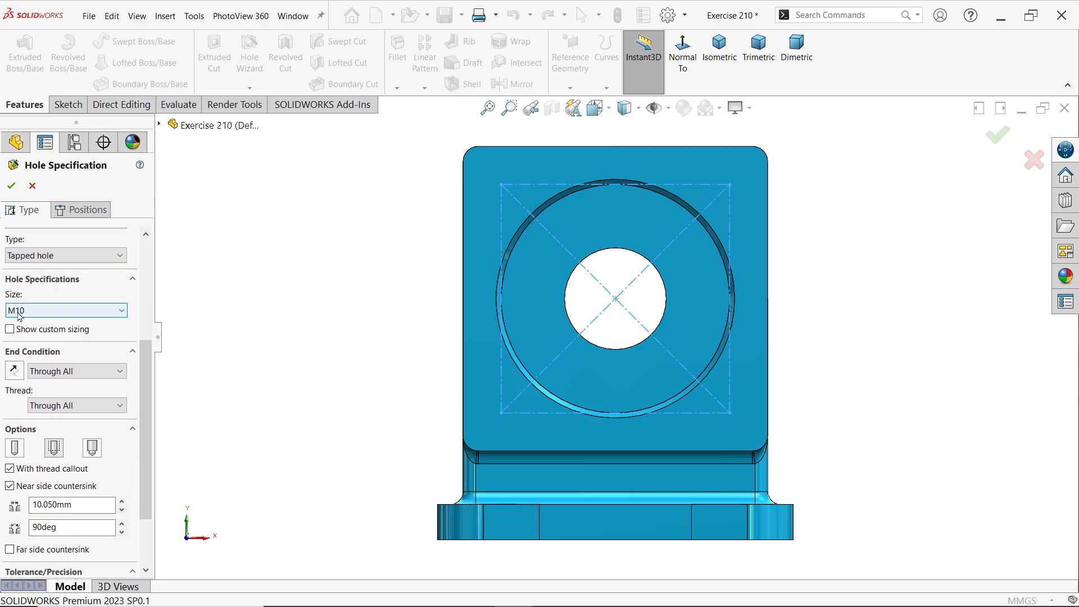
- Make the tapped hole blind with 10 mm hole and thread depths, and turn off the near side countersink
left_click(56, 374)
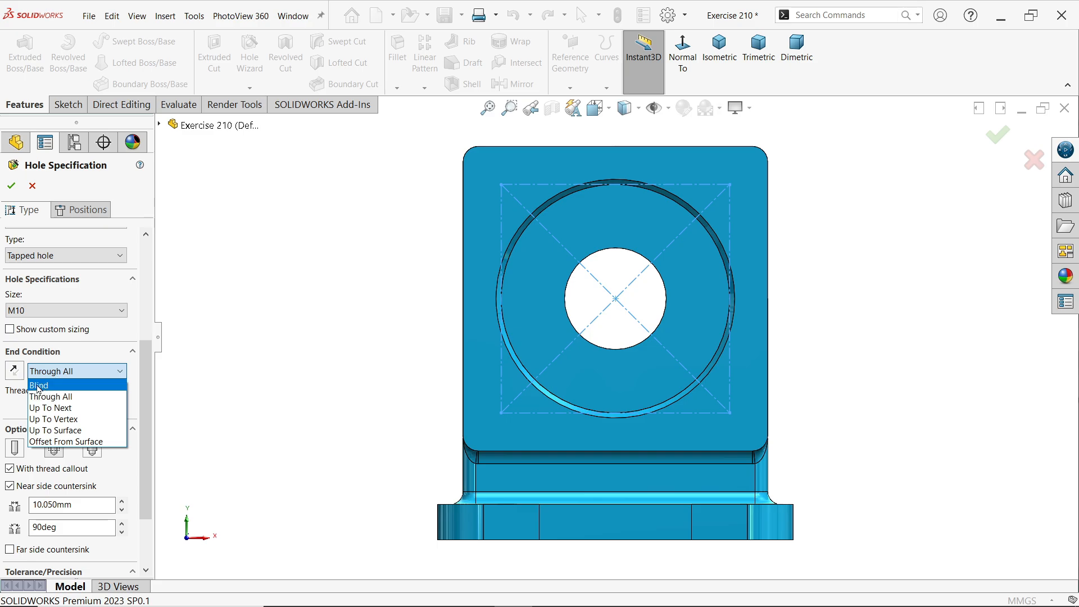
left_click(59, 387)
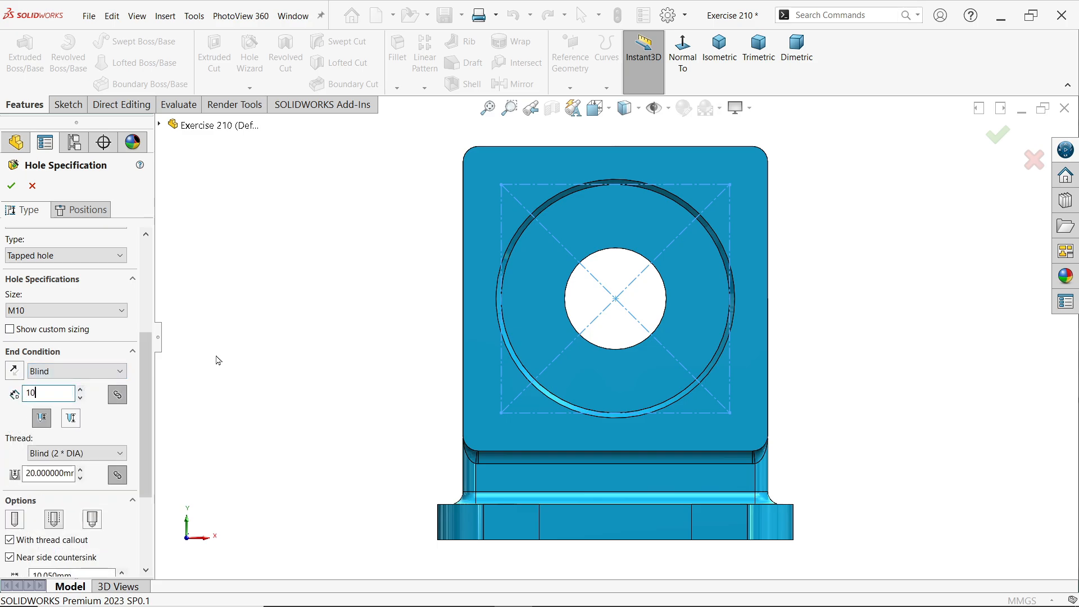
key("Return")
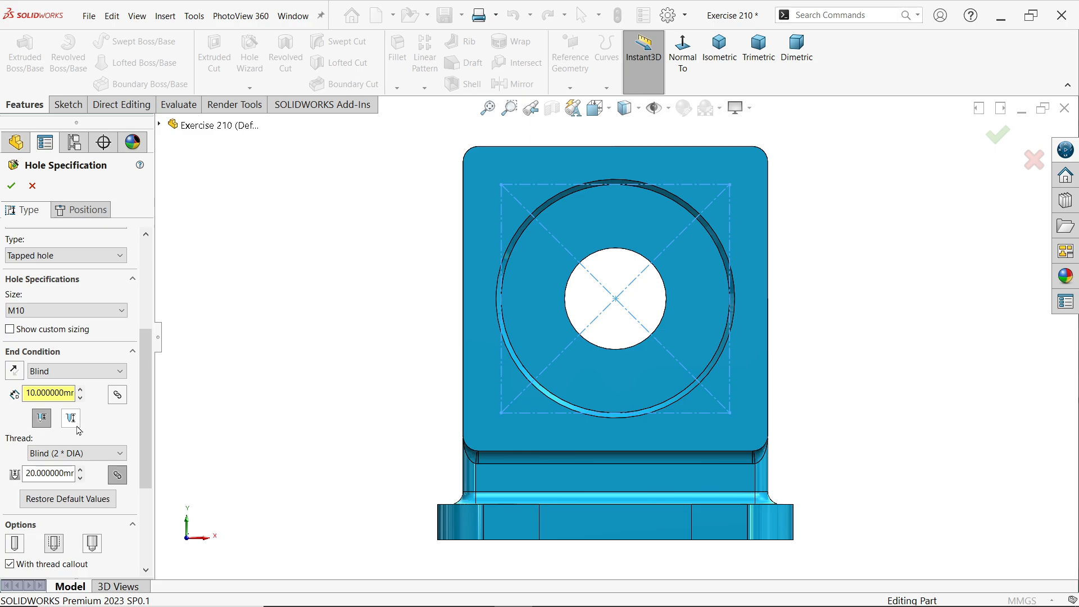
left_click_drag(144, 386, 143, 431)
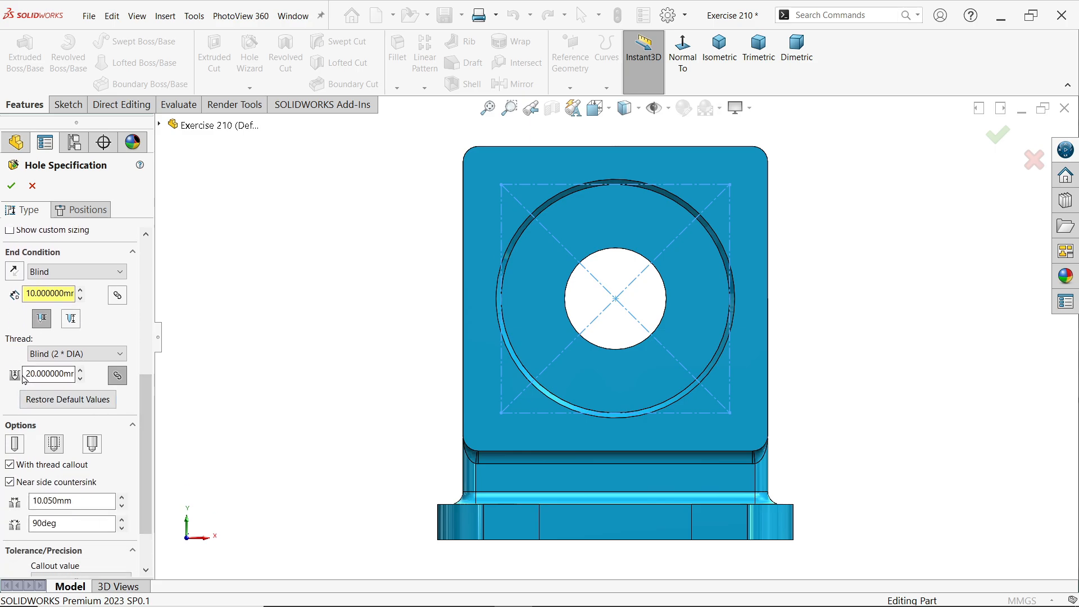
type("10")
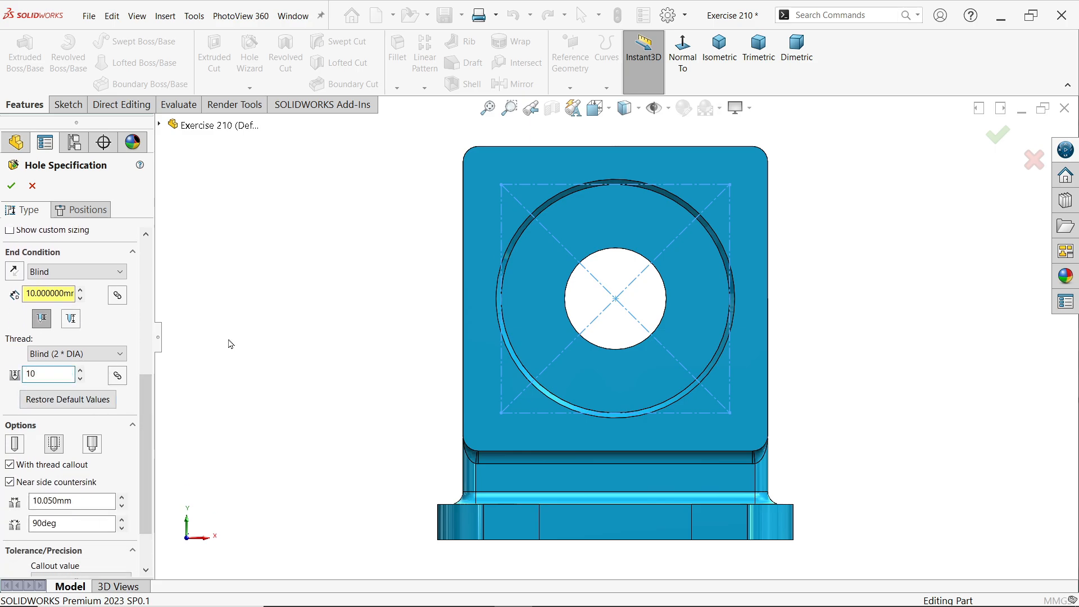
key("Return")
left_click_drag(148, 395, 148, 420)
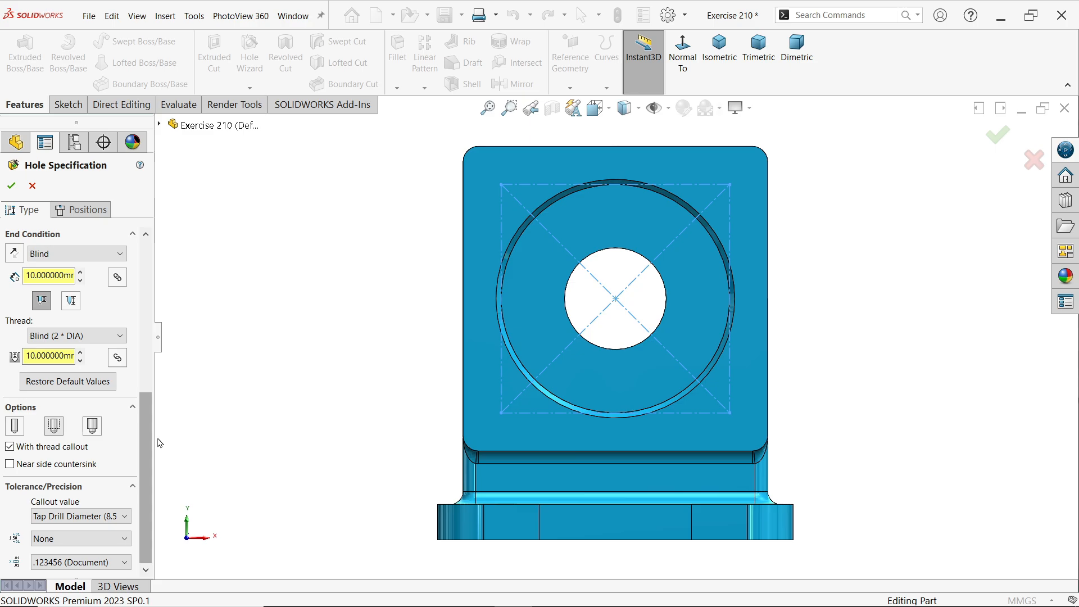
- Place the M10 tapped holes on the flange's front face at the four corners of the construction square and create them
scroll(149, 431, "up", 10)
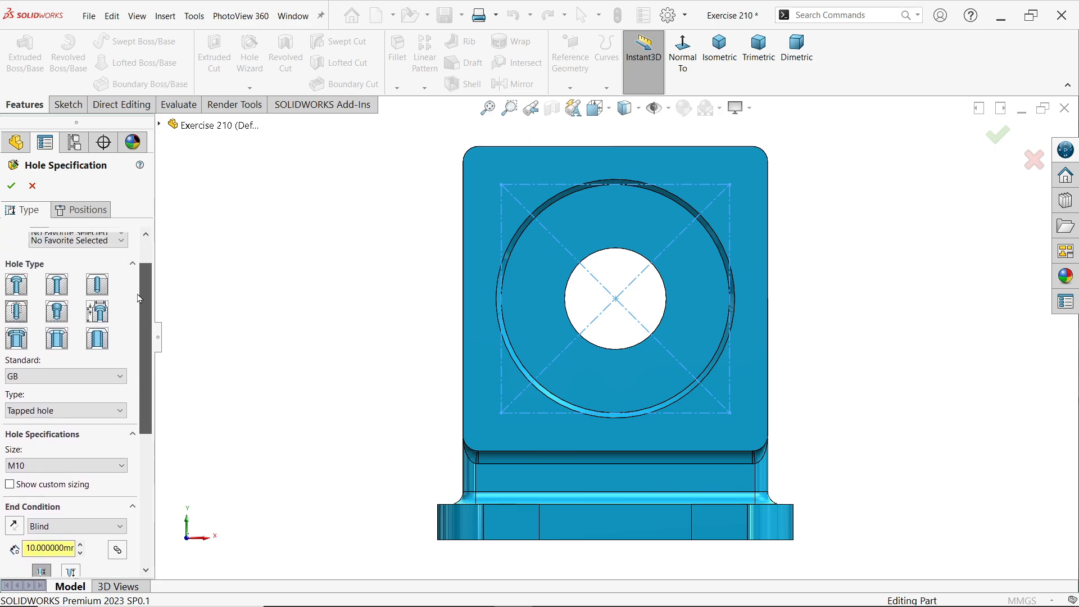
left_click(86, 211)
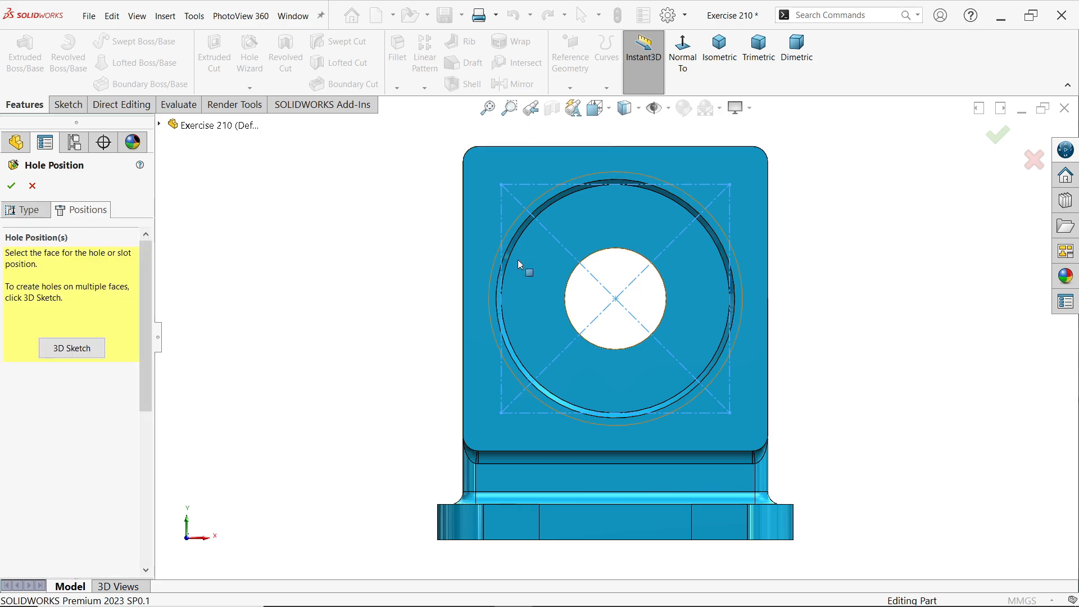
left_click(485, 203)
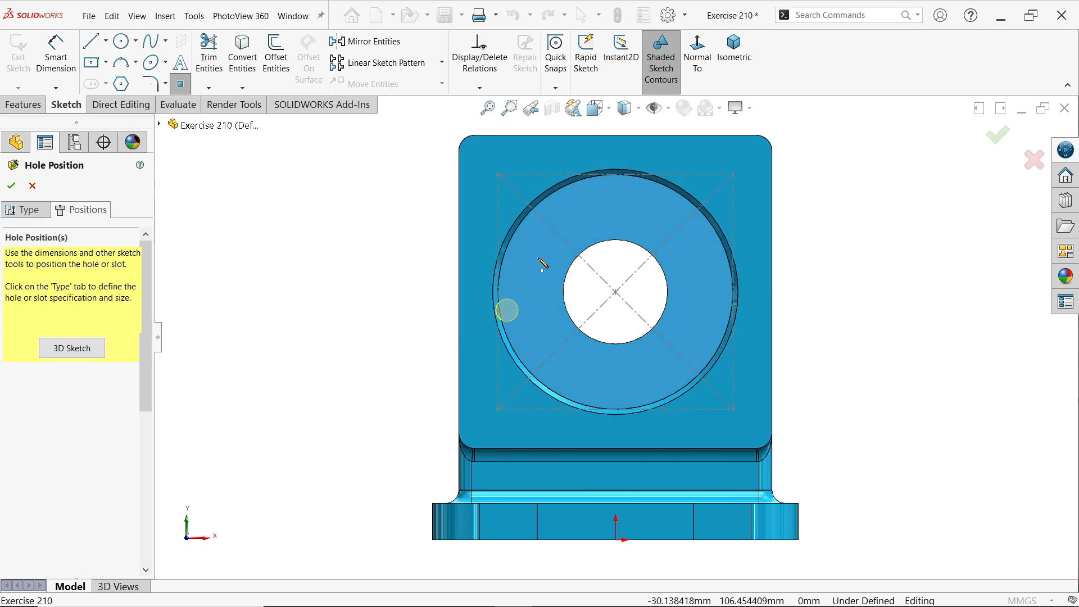
left_click(497, 174)
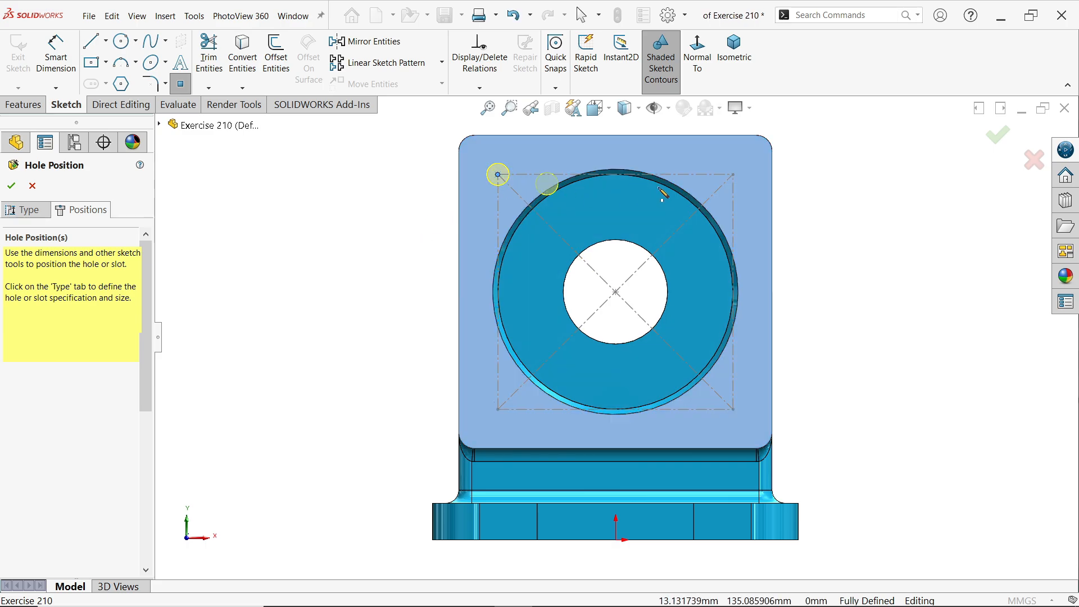
left_click(733, 174)
left_click(498, 409)
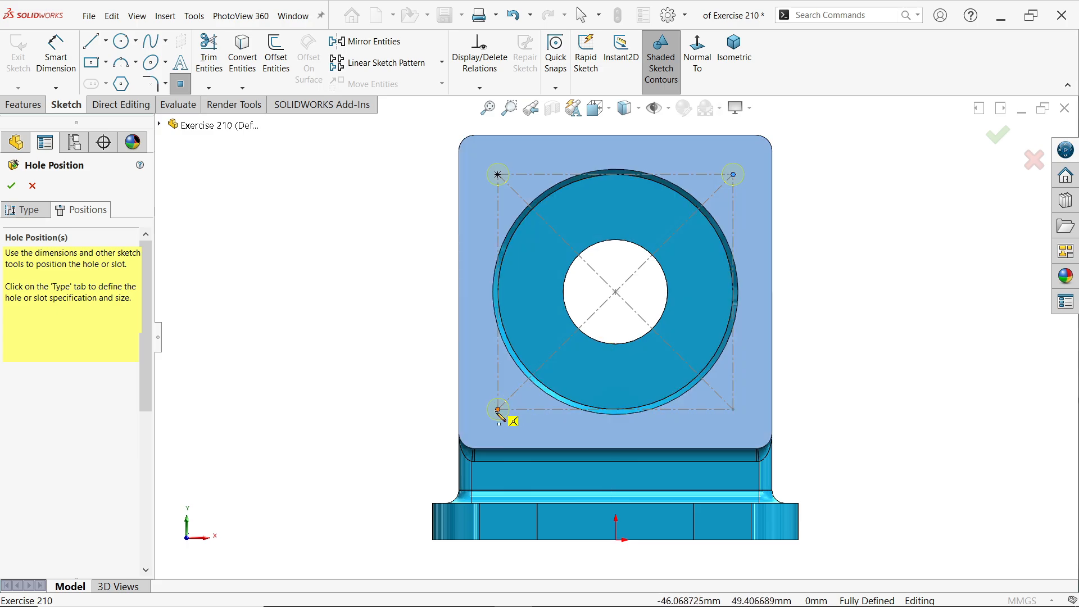
left_click(733, 409)
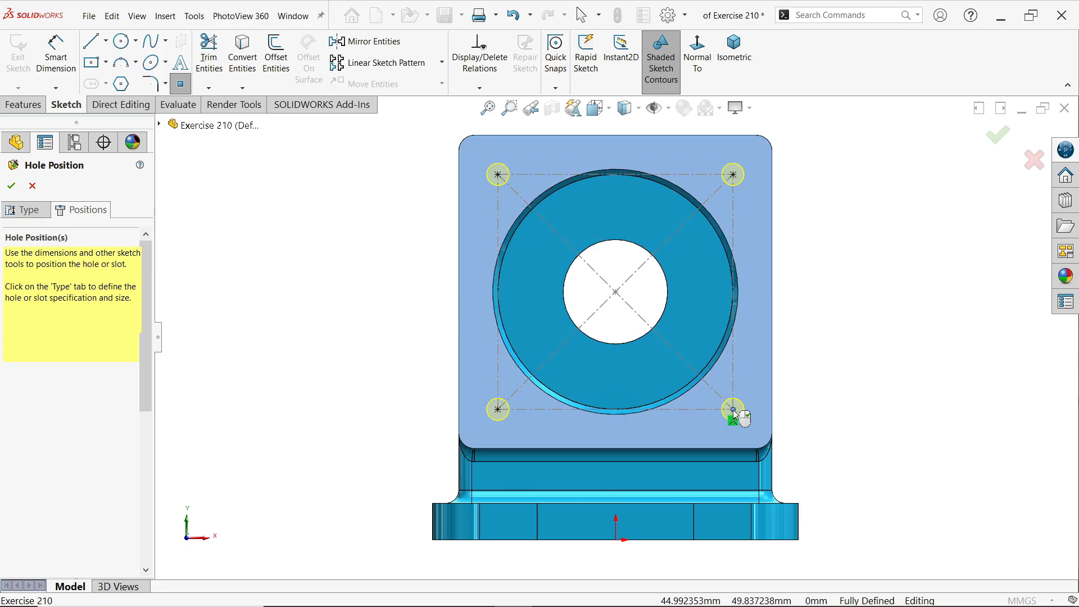
key("Escape")
middle_click_drag(851, 231, 795, 286)
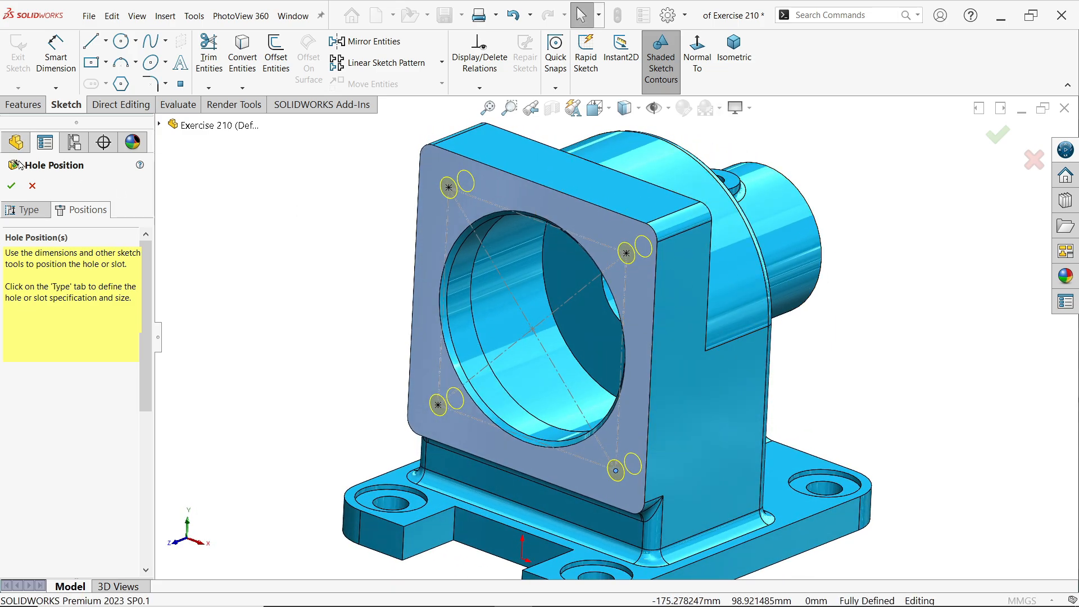
left_click(12, 187)
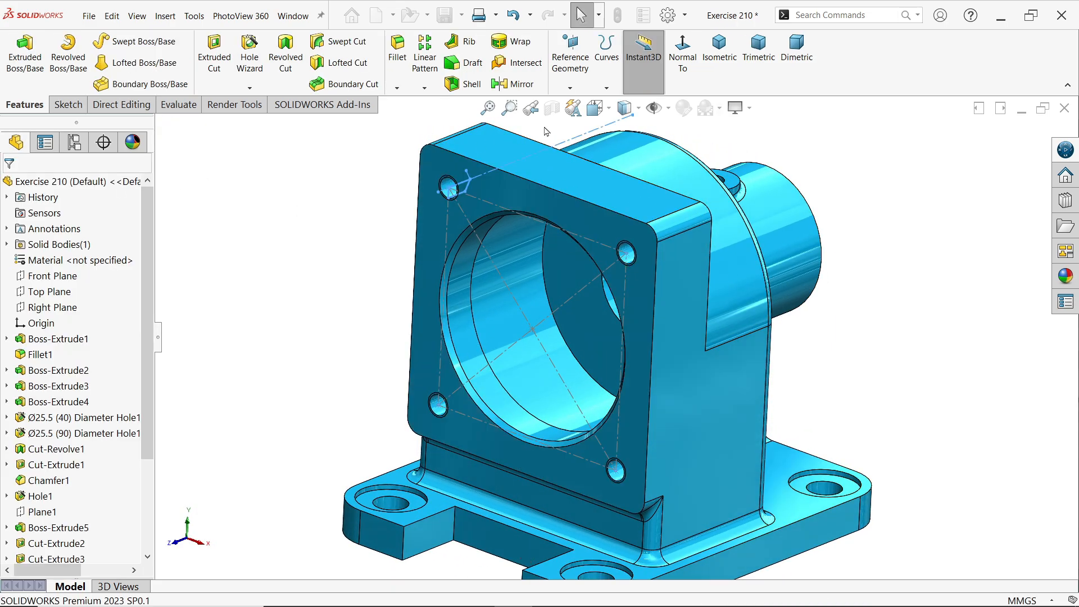
- Enable shaded cosmetic threads in the document's Detailing properties
left_click(668, 16)
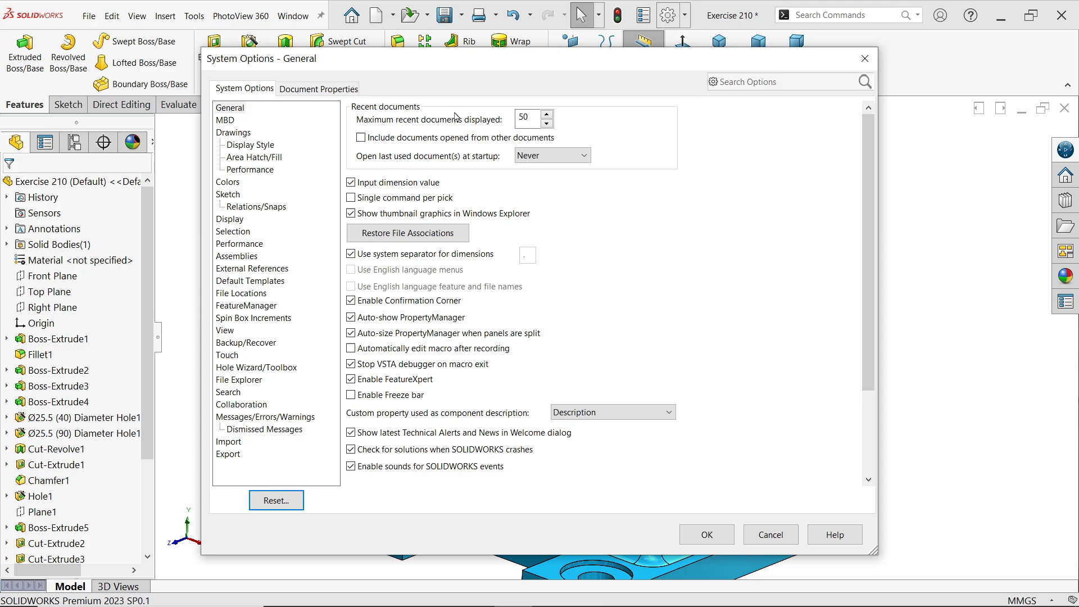
left_click(338, 93)
left_click(247, 221)
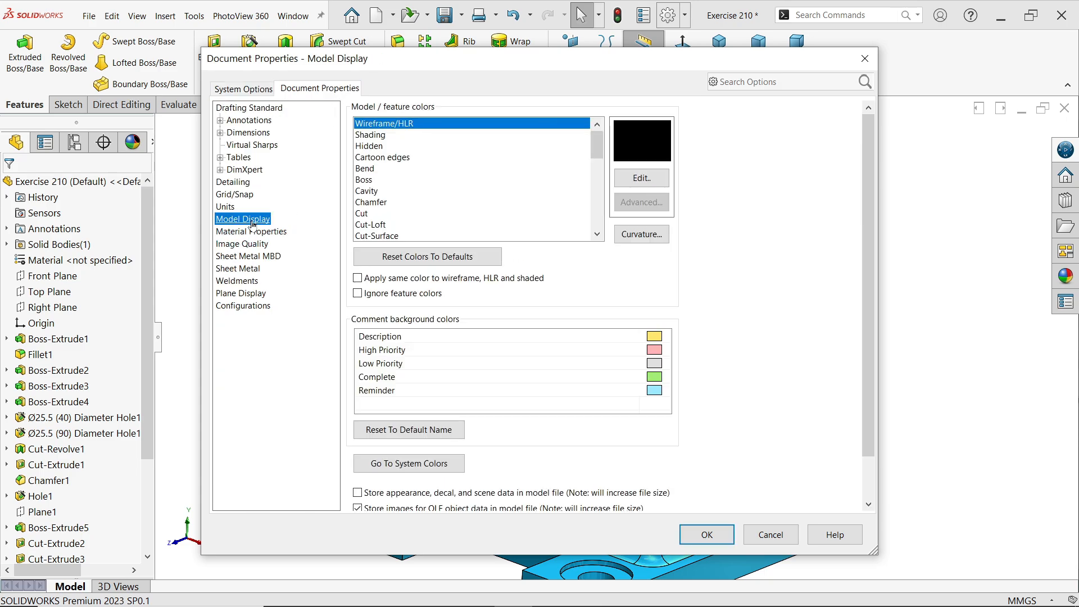
left_click(241, 185)
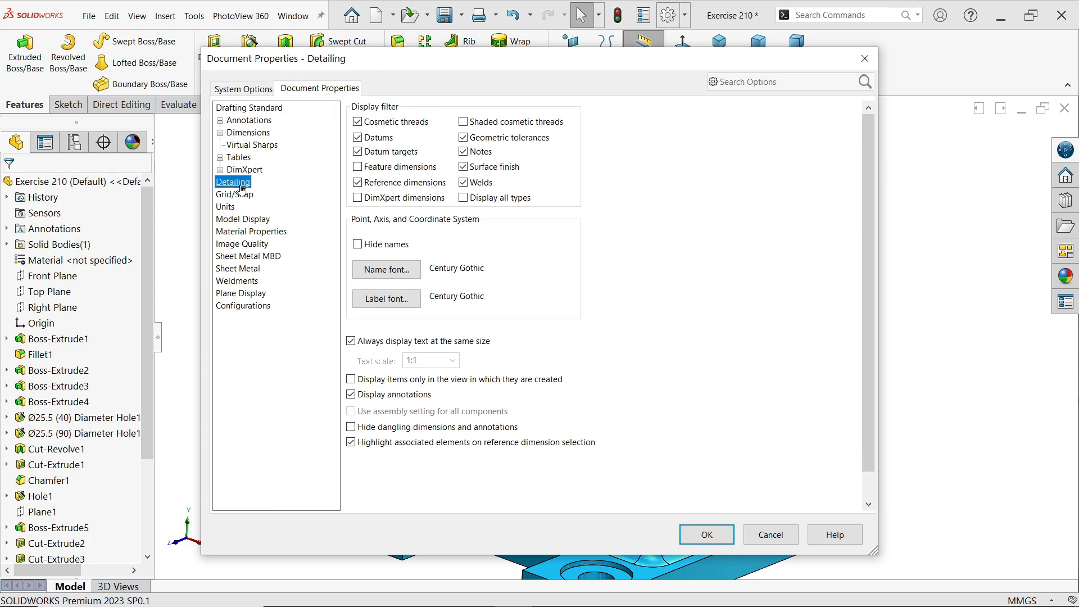
left_click(464, 123)
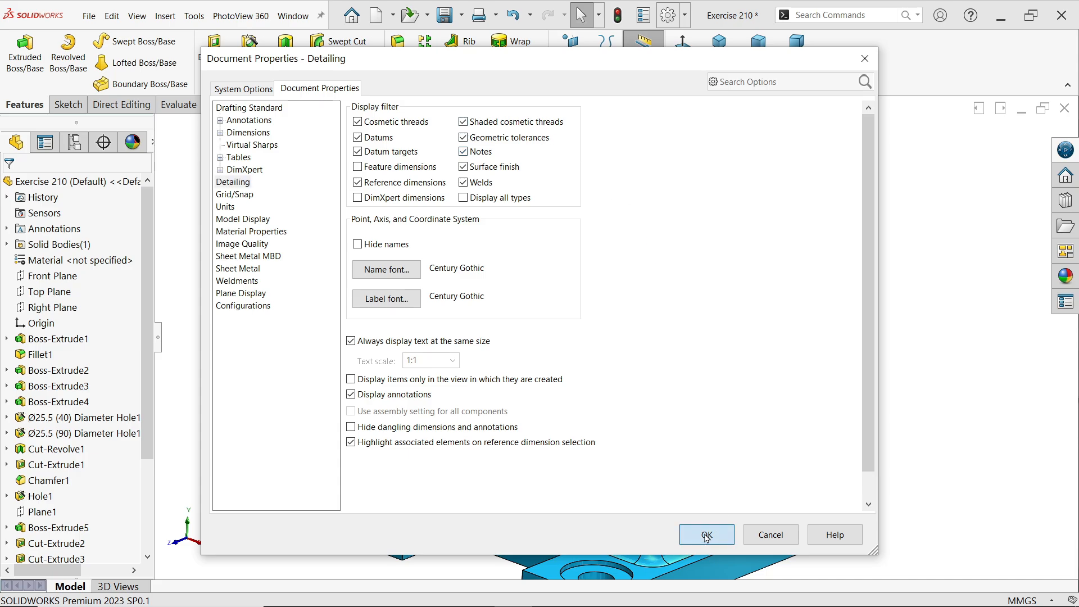
left_click(720, 524)
- Hide the construction square sketch on the flange face and return to the full isometric view
scroll(639, 253, "down", 5)
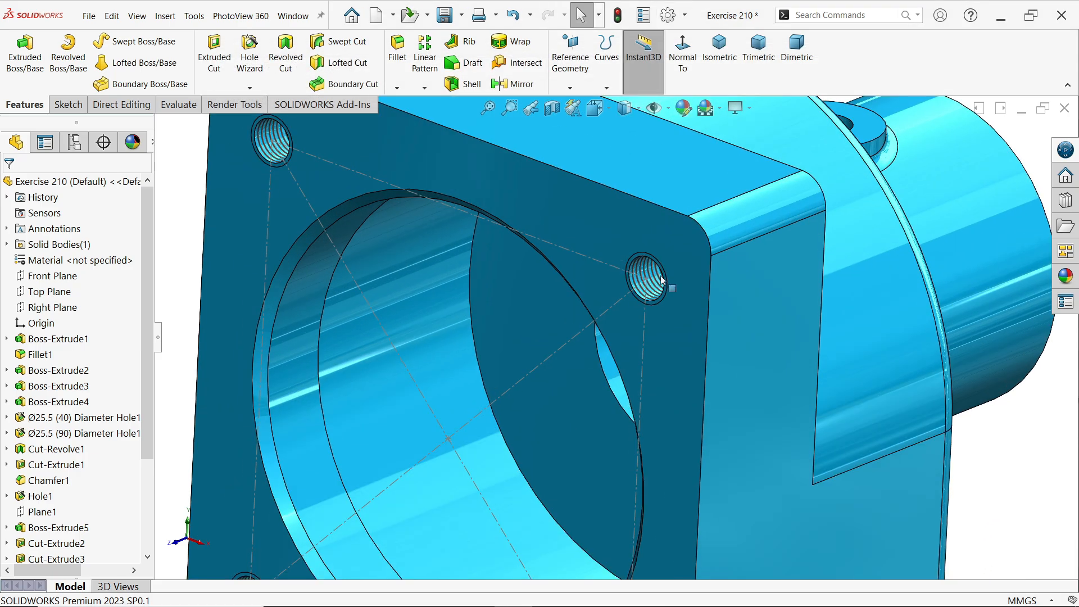
left_click(607, 310)
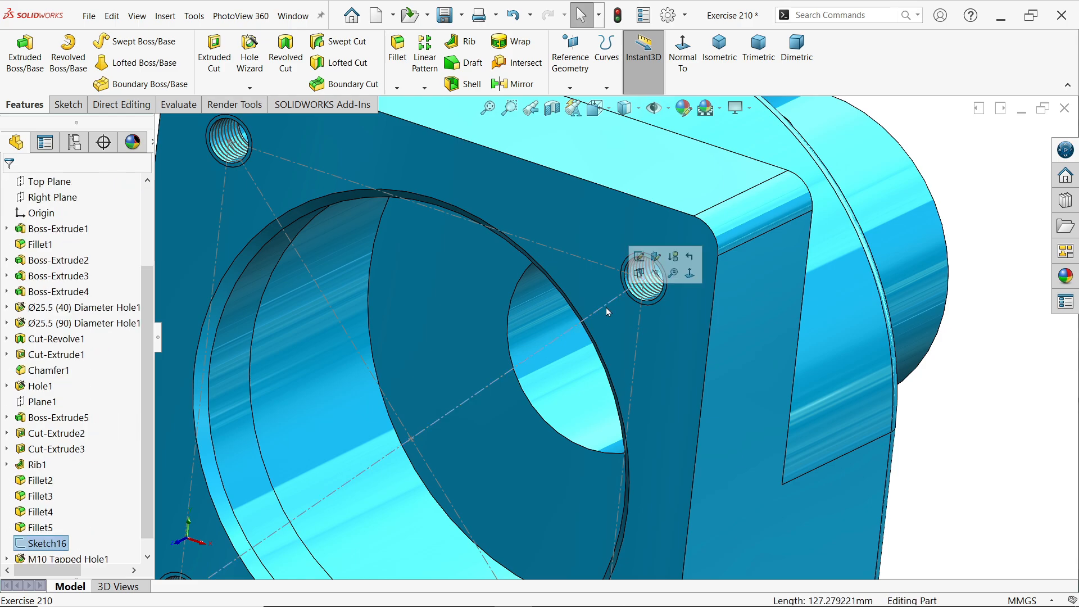
left_click(656, 273)
mouse_move(697, 287)
middle_mouse_down()
mouse_move(746, 198)
mouse_move(741, 242)
mouse_move(695, 288)
middle_mouse_up()
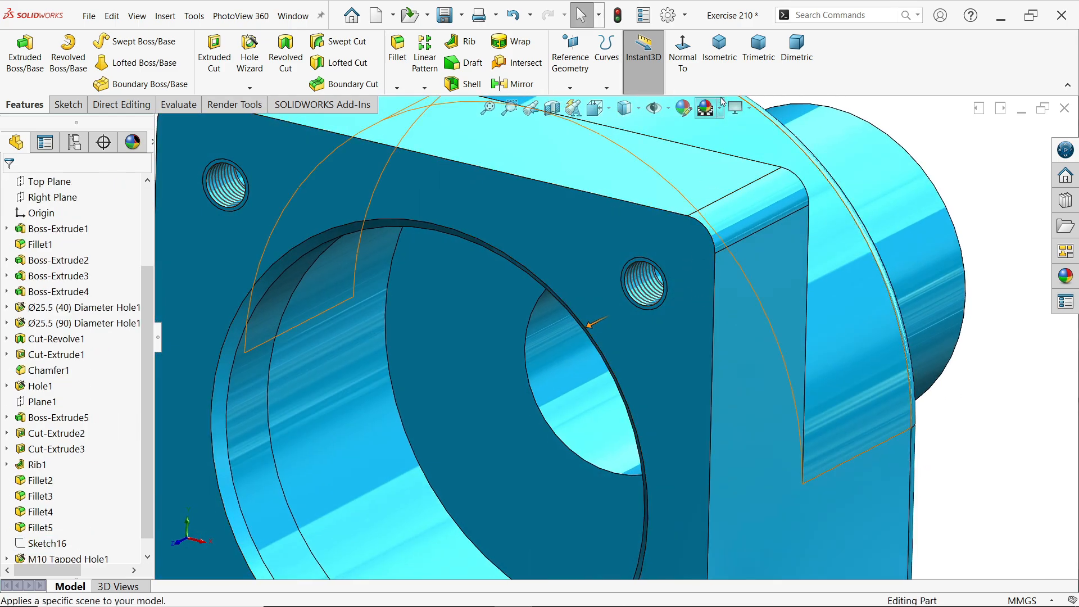
left_click(719, 50)
scroll(656, 450, "down", 2)
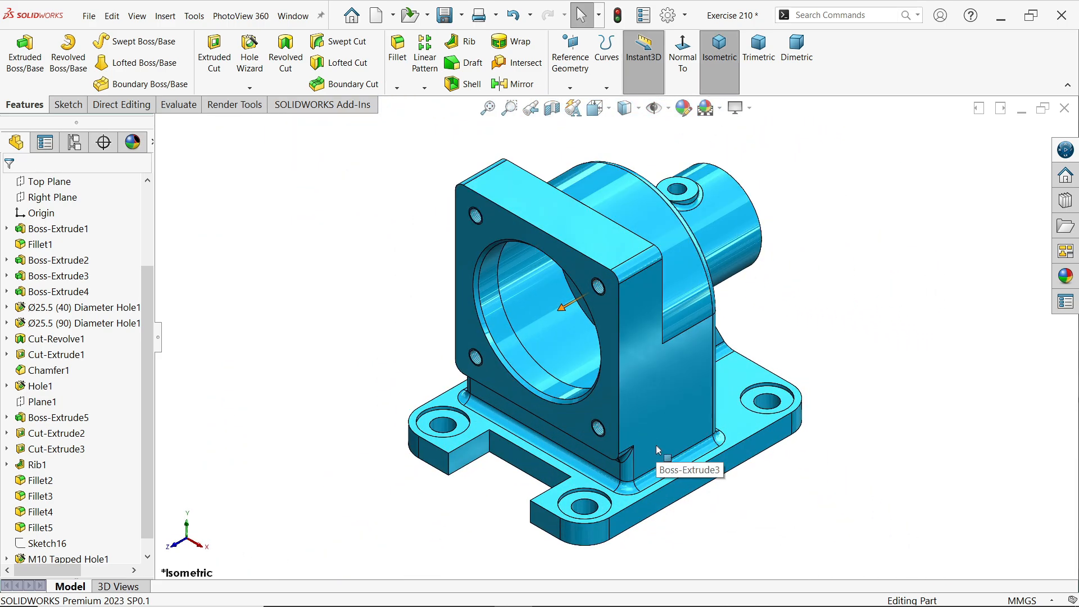